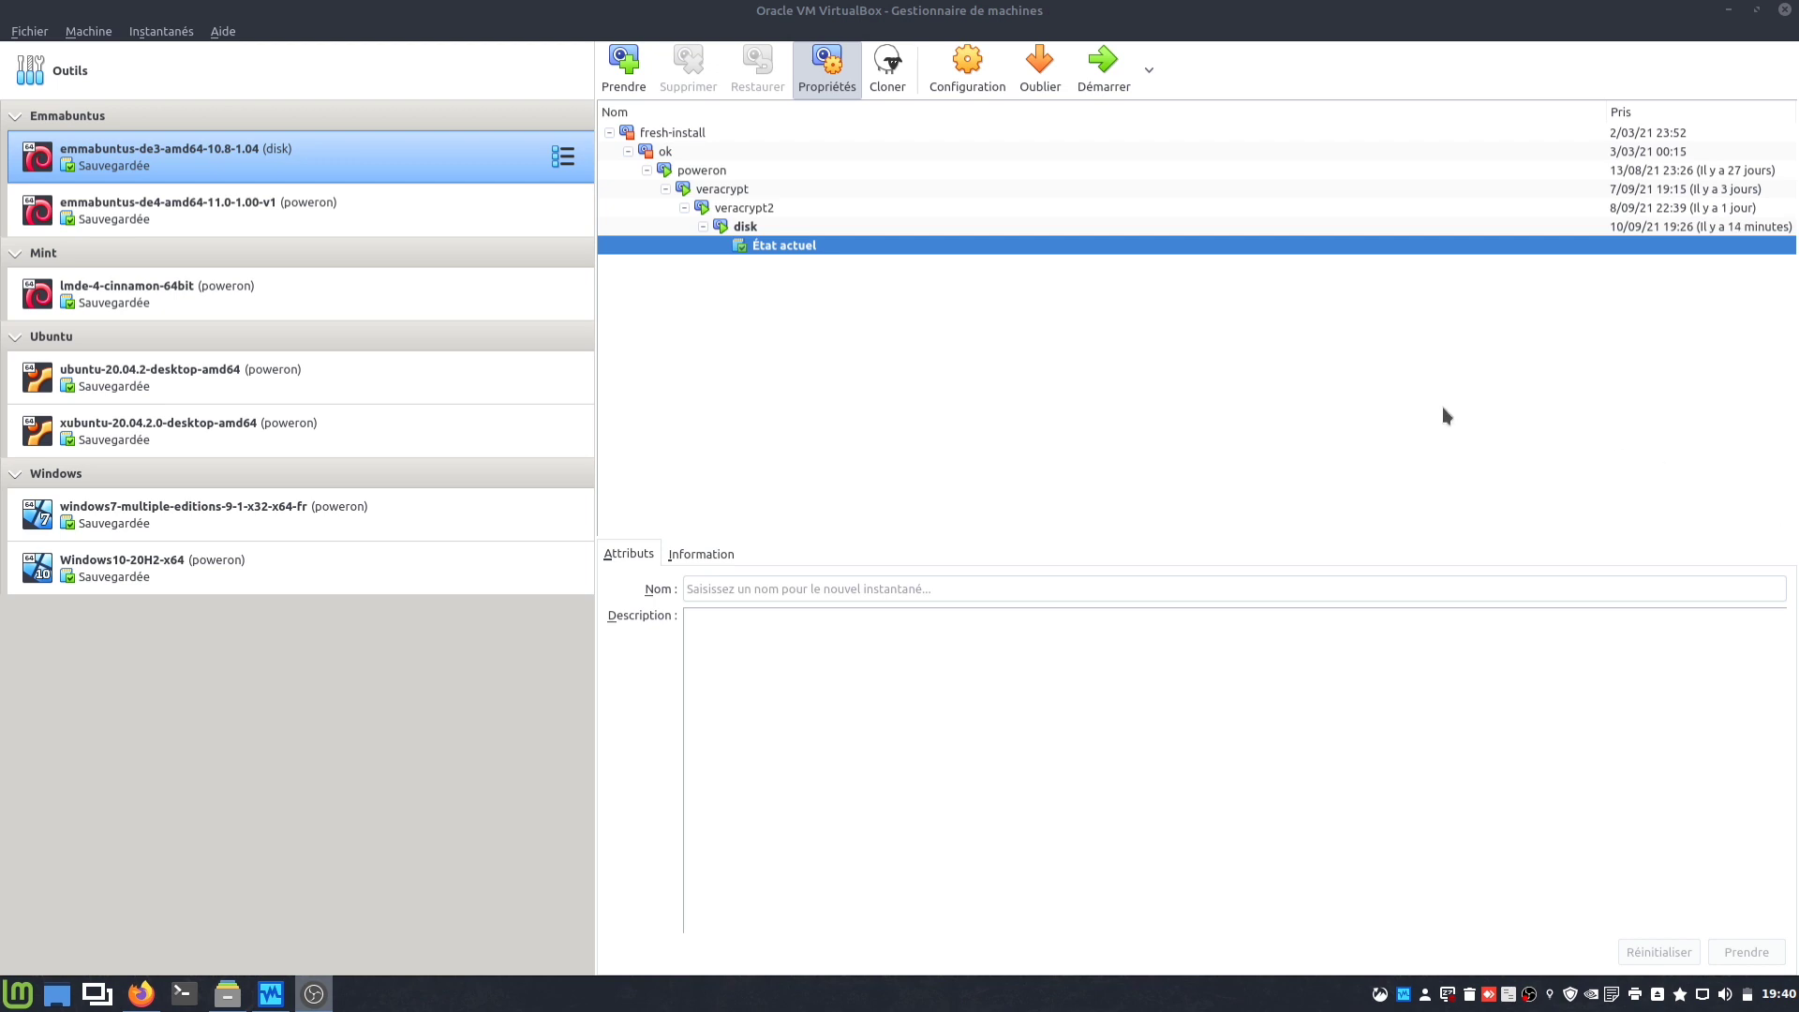
# Start the emmabuntus-de3-amd64-10.8-1.04 virtual machine from its saved state.
pyautogui.click(1109, 82)
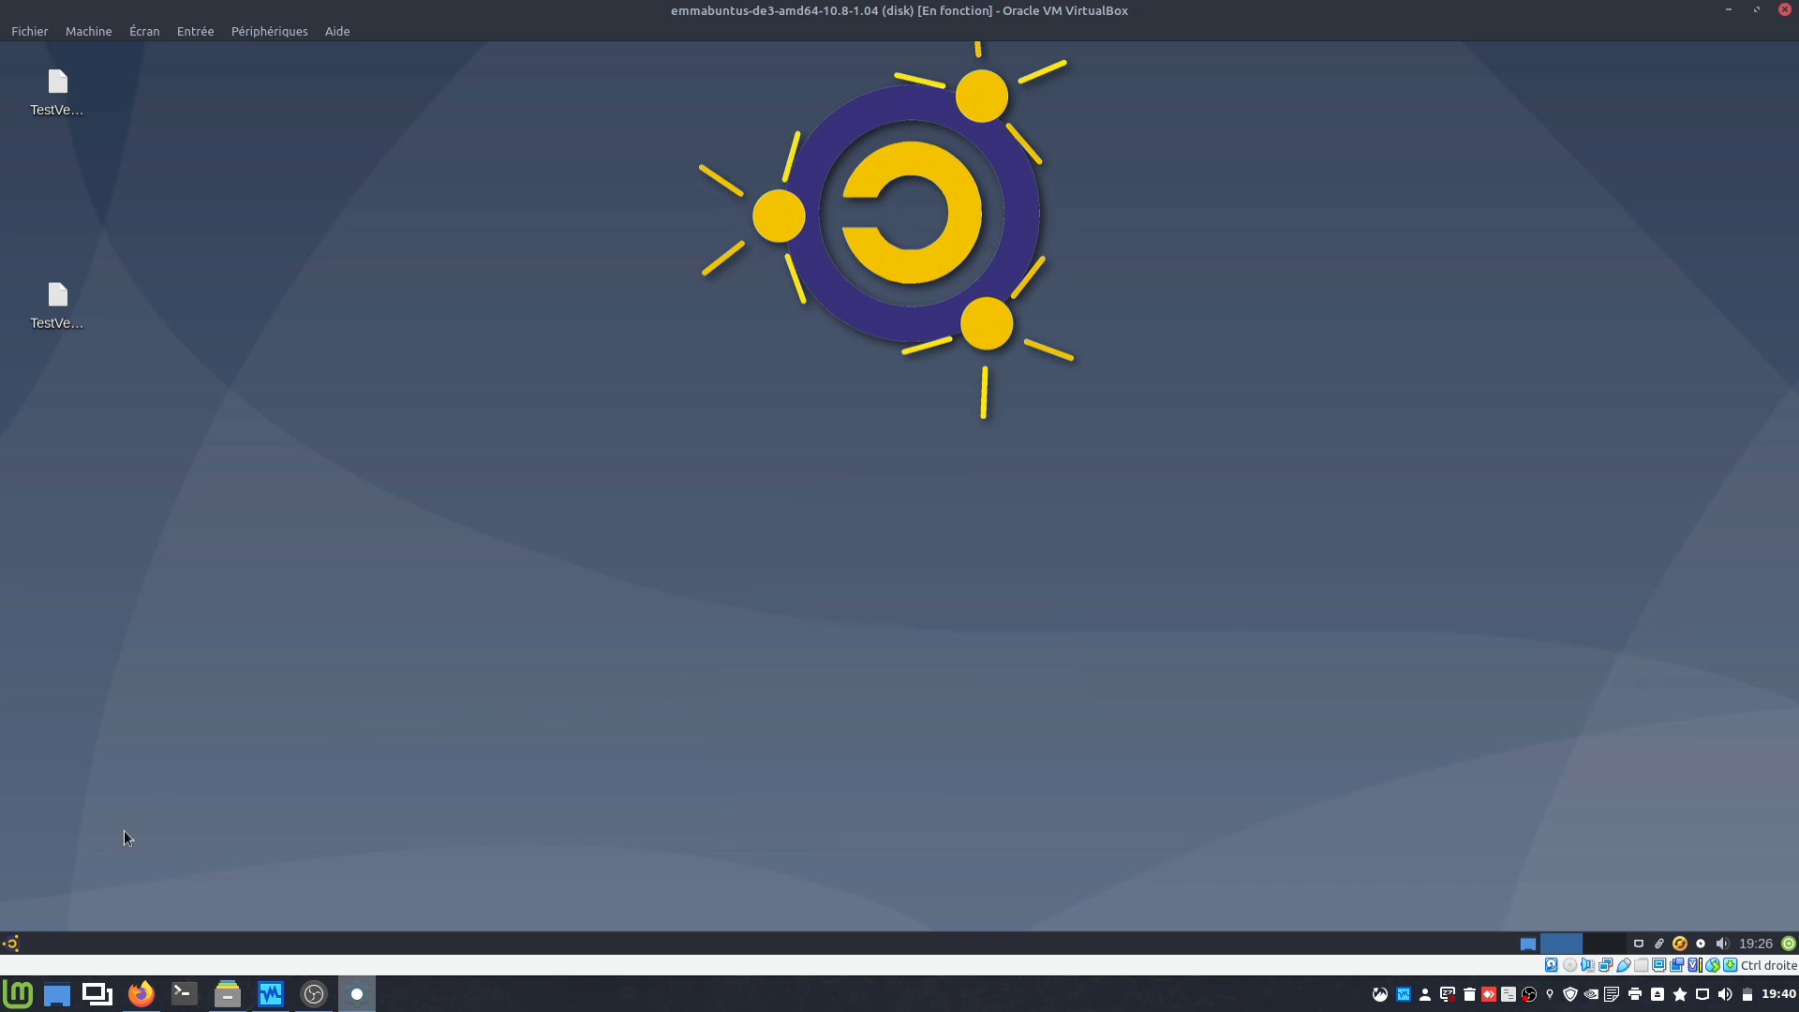
# Search 'ver' in the Whisker menu and launch VeraCrypt.
pyautogui.click(11, 944)
pyautogui.write('ver')
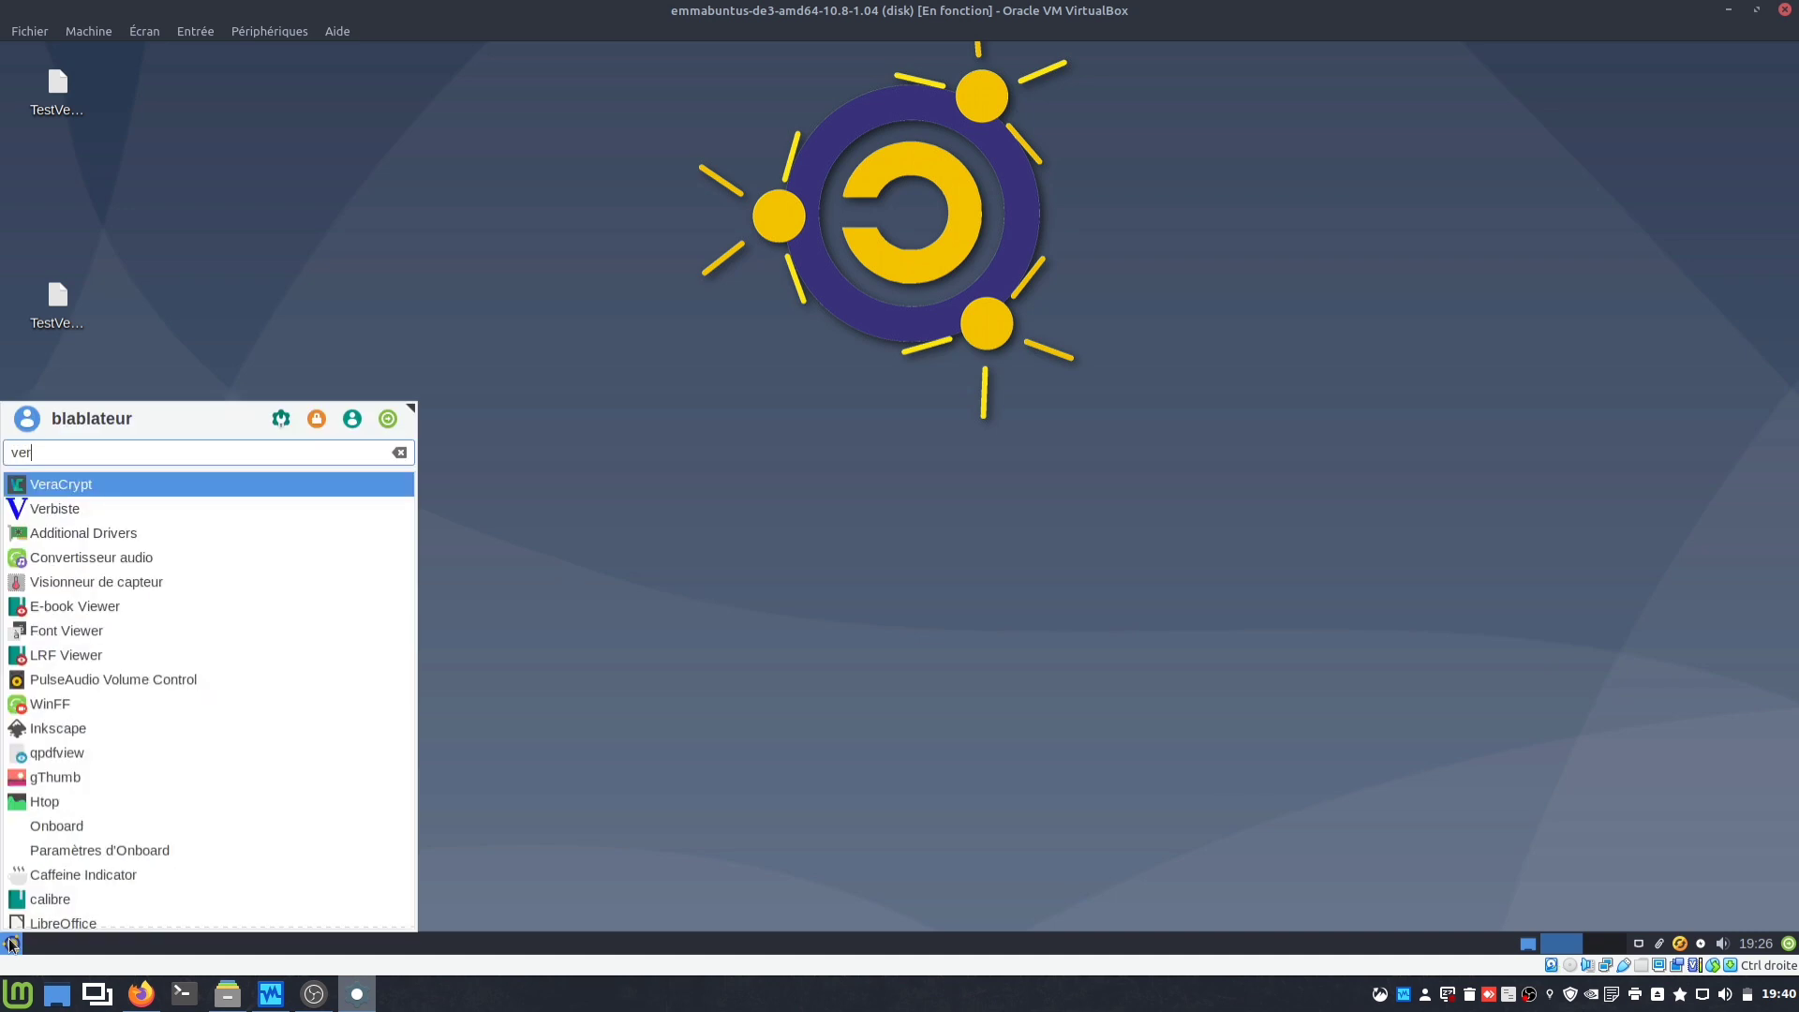
pyautogui.click(116, 482)
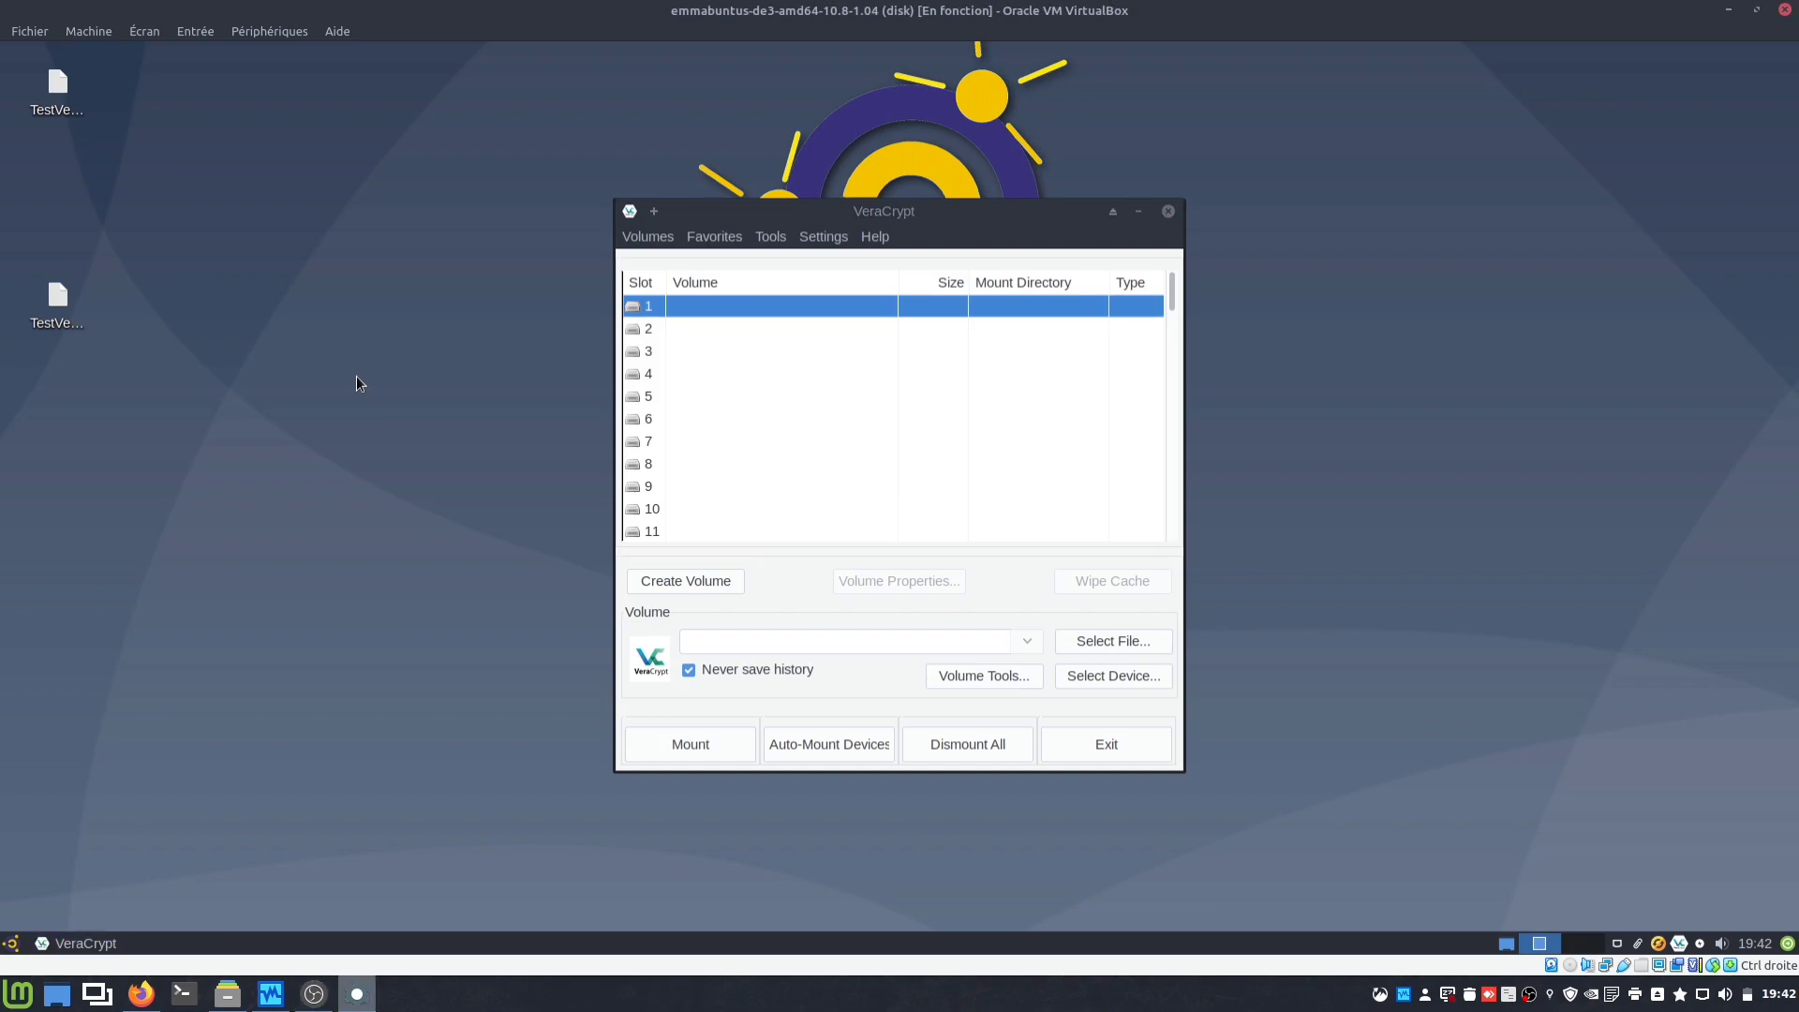
# Go full-screen, confirm in Disks that the second 21 Go disk is /dev/sdb, then close Disks.
pyautogui.press('Control_R+f')
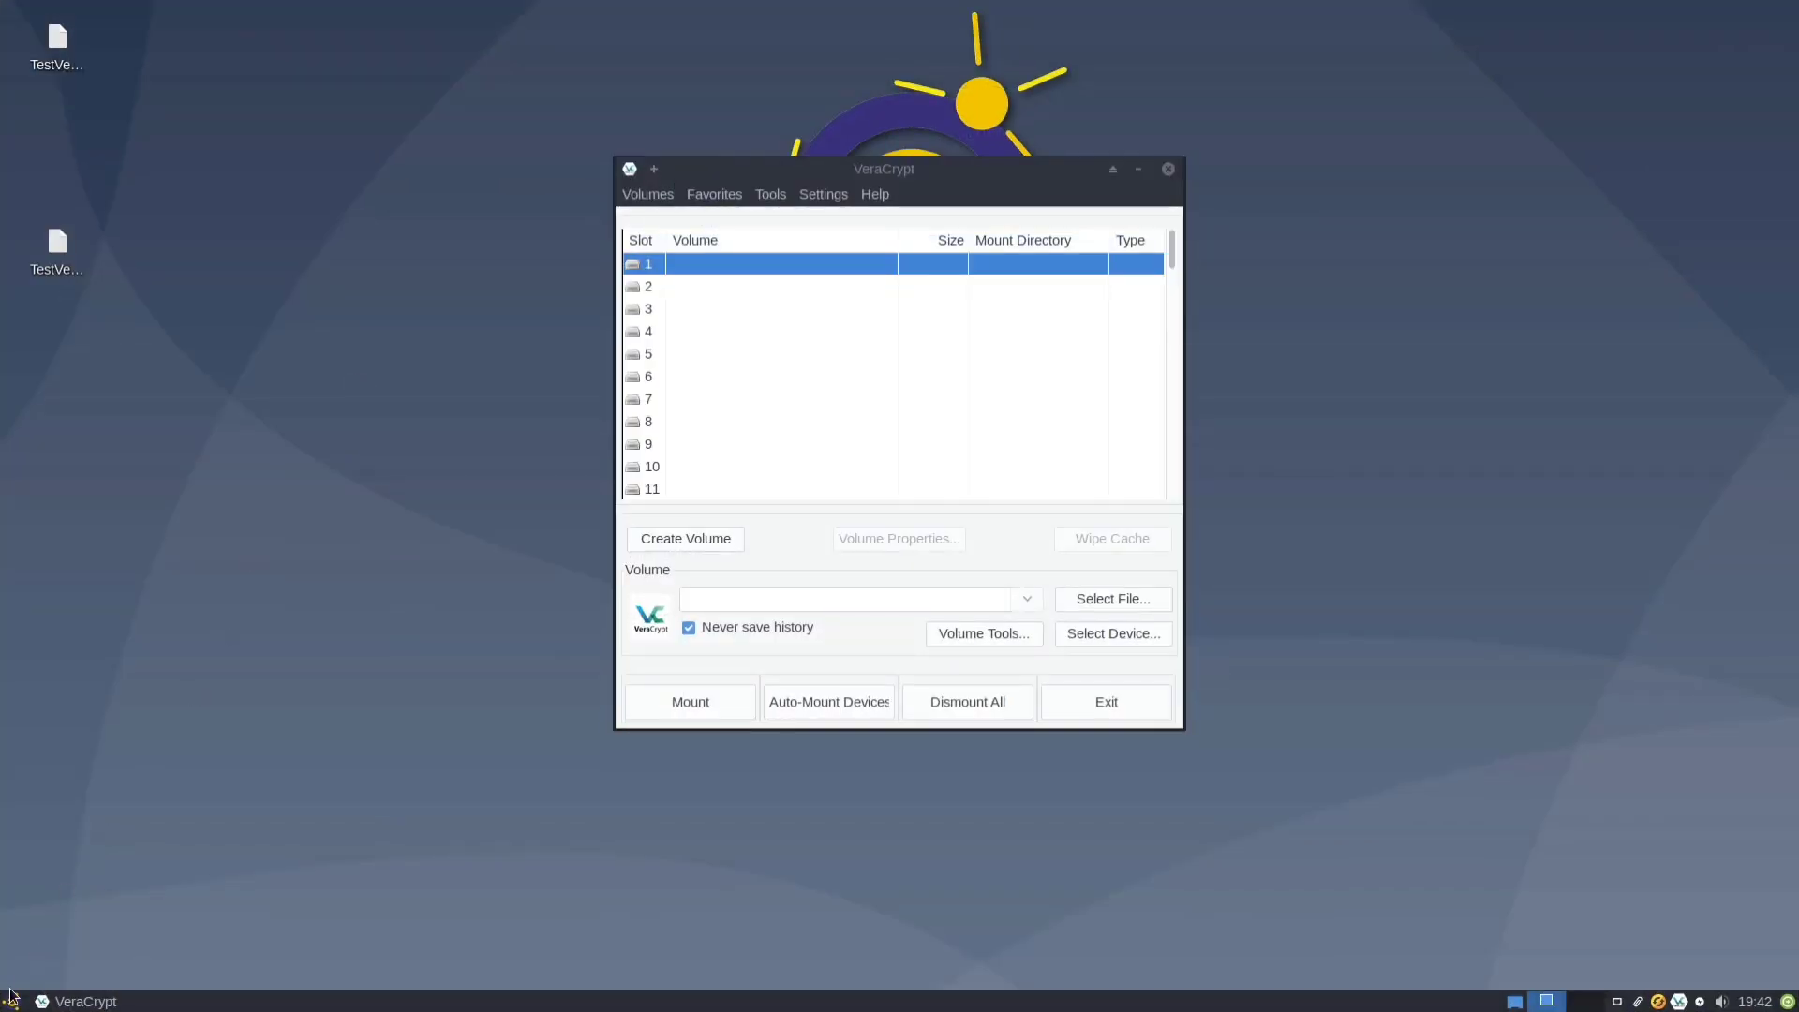
pyautogui.click(11, 1001)
pyautogui.write('dis')
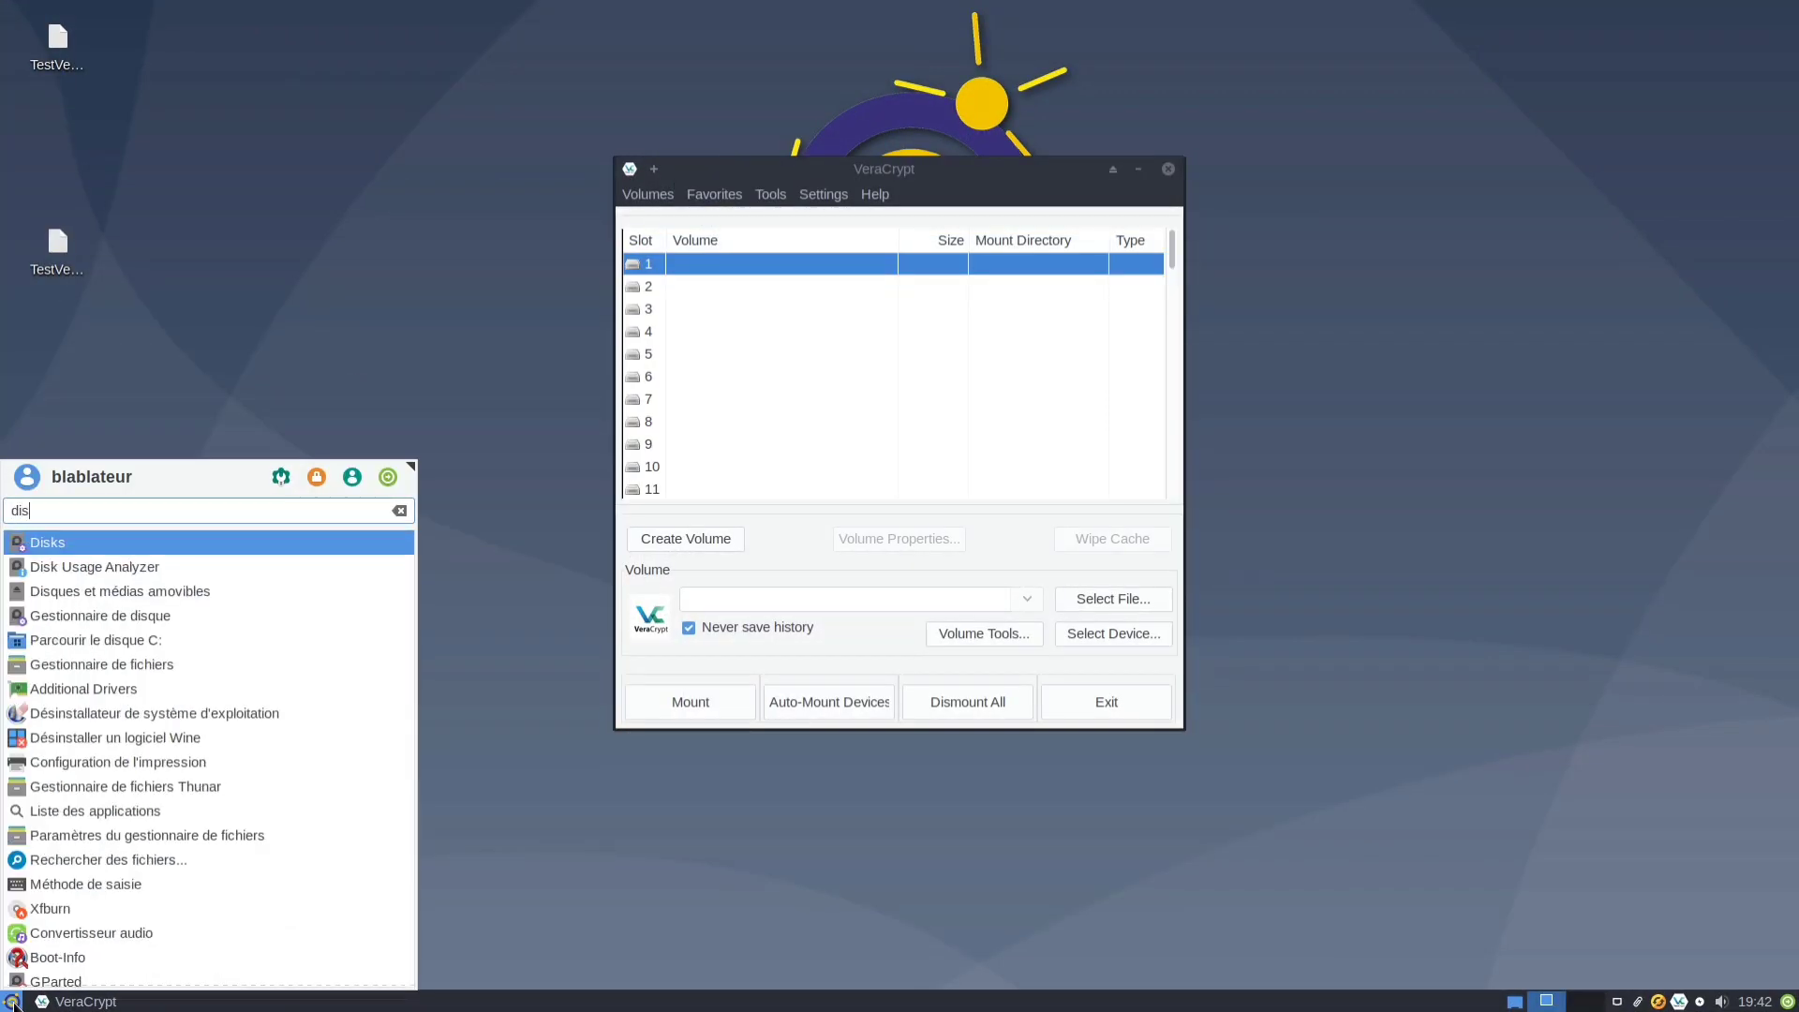
pyautogui.press('Return')
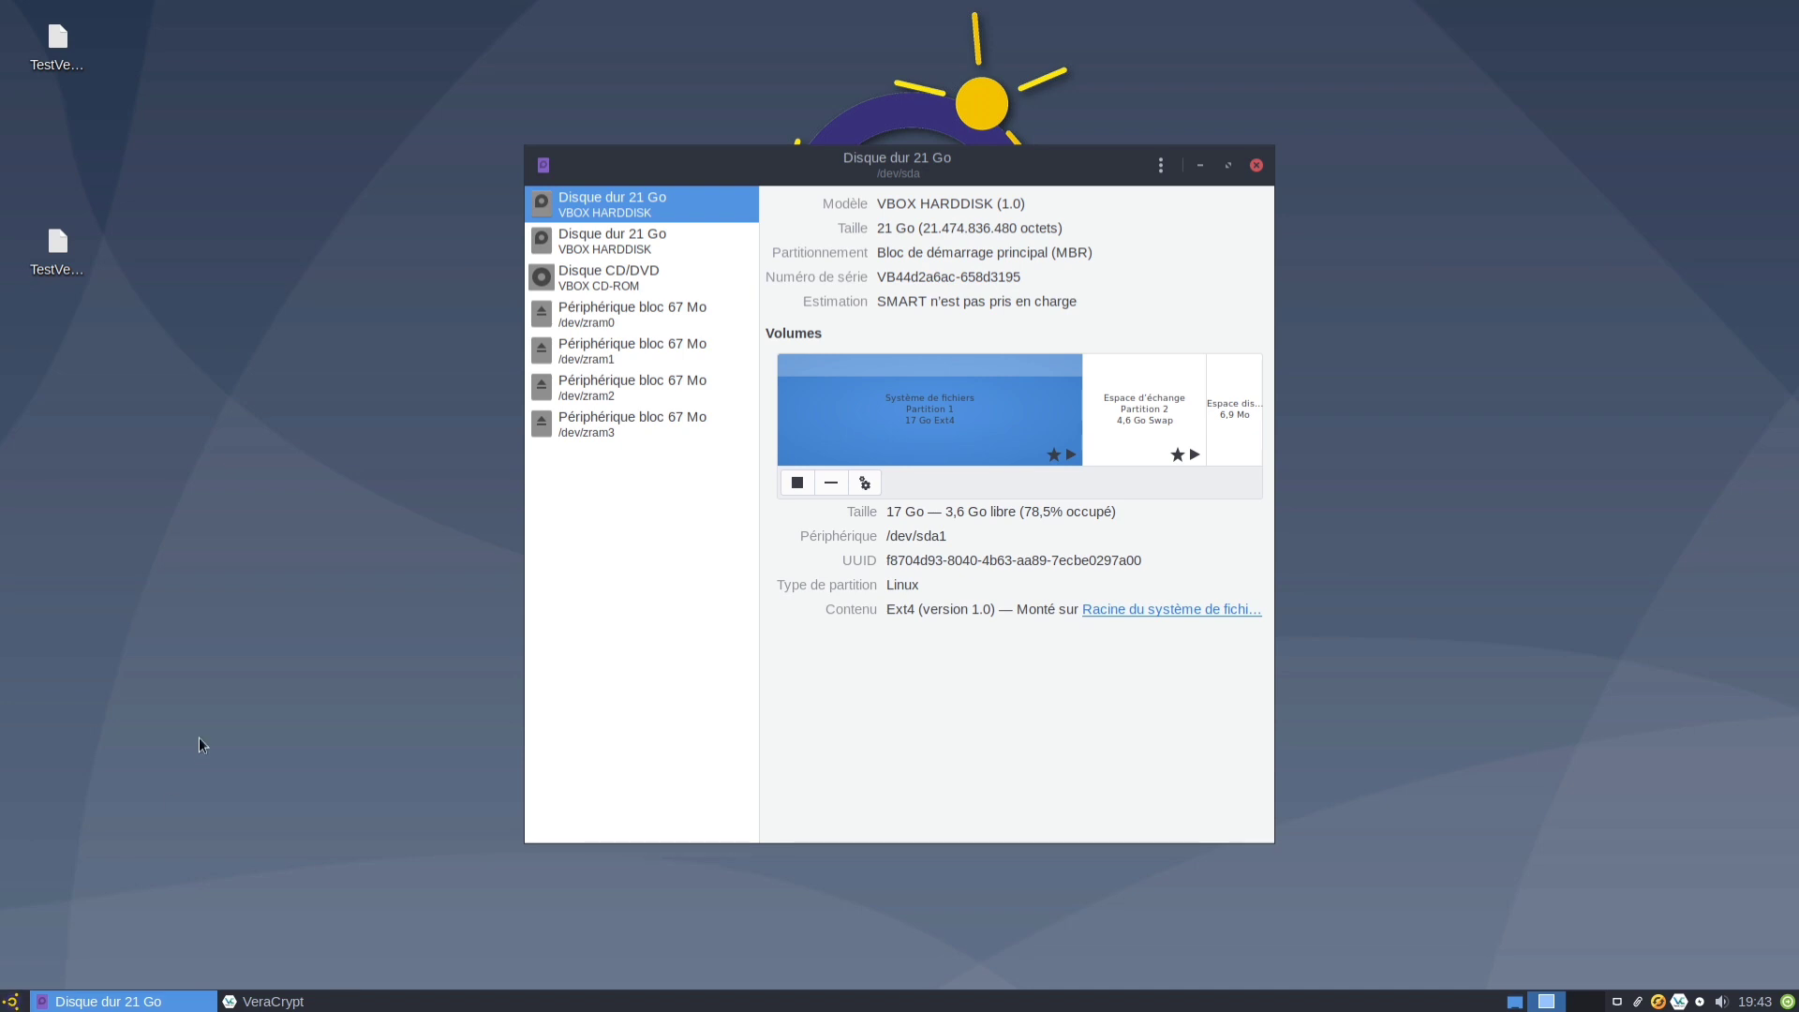
pyautogui.click(642, 243)
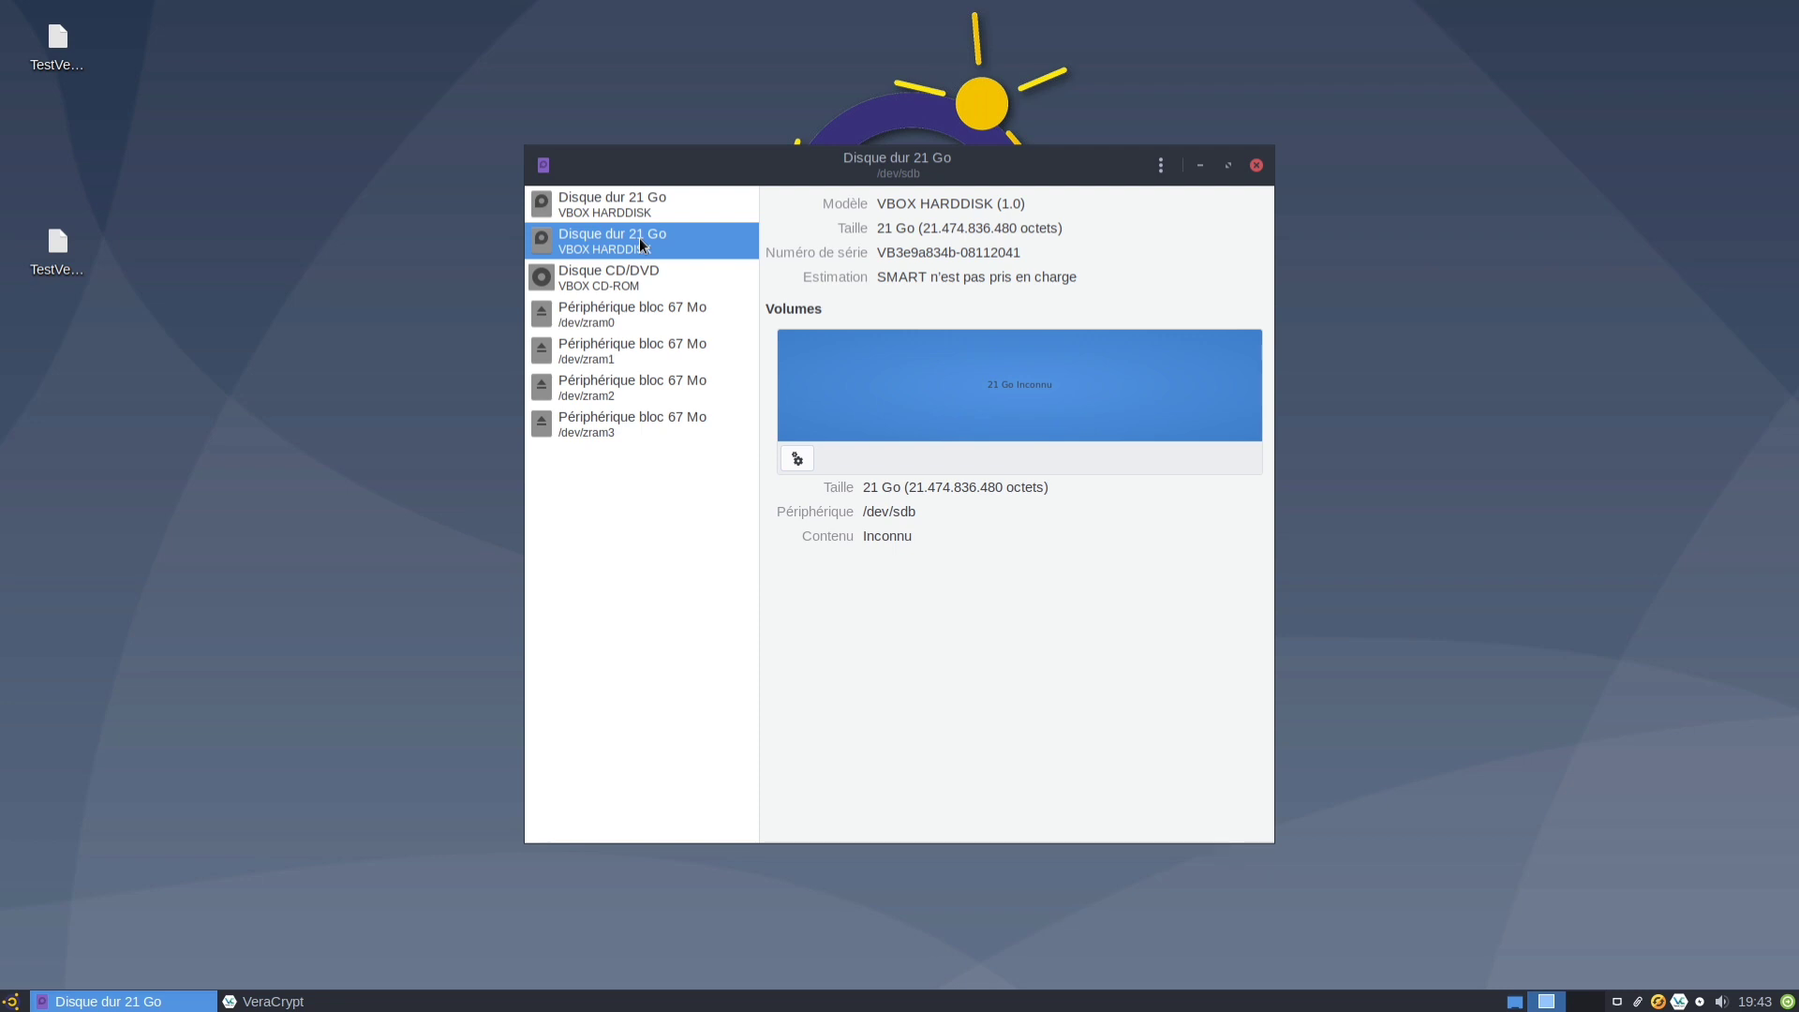
pyautogui.click(1256, 165)
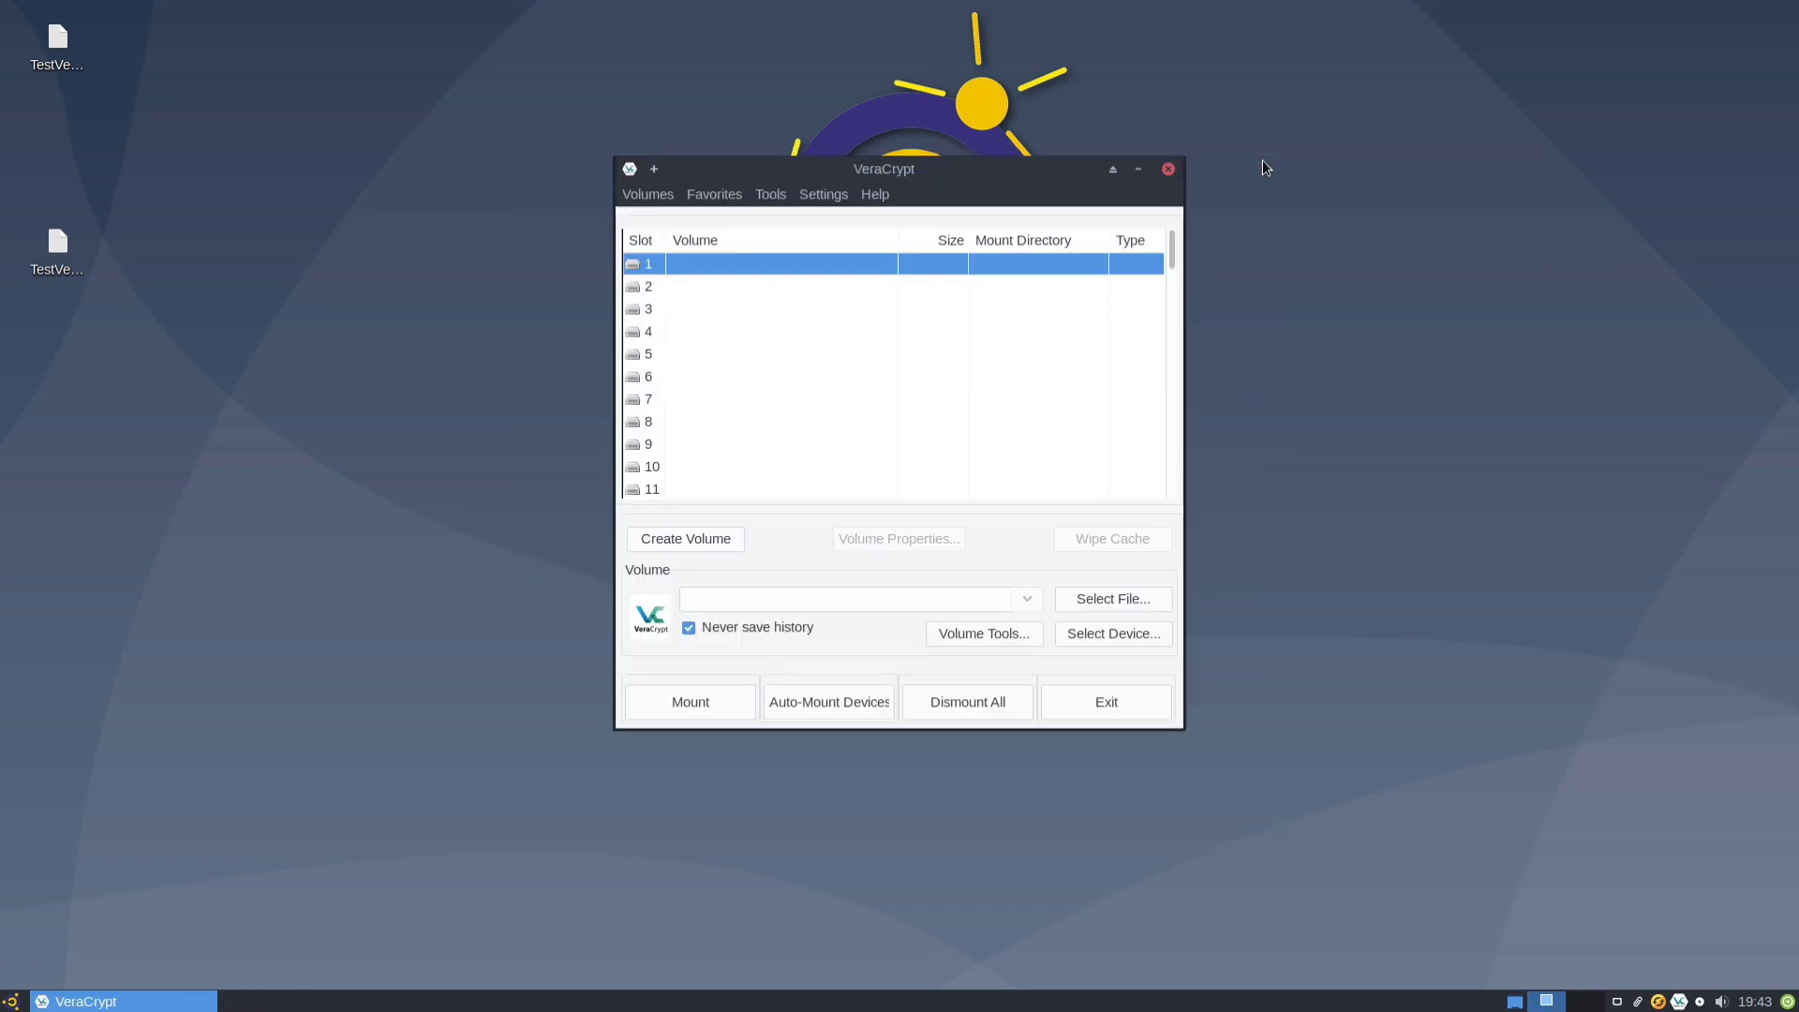
# Start creating a standard VeraCrypt volume on a partition or drive.
pyautogui.click(643, 539)
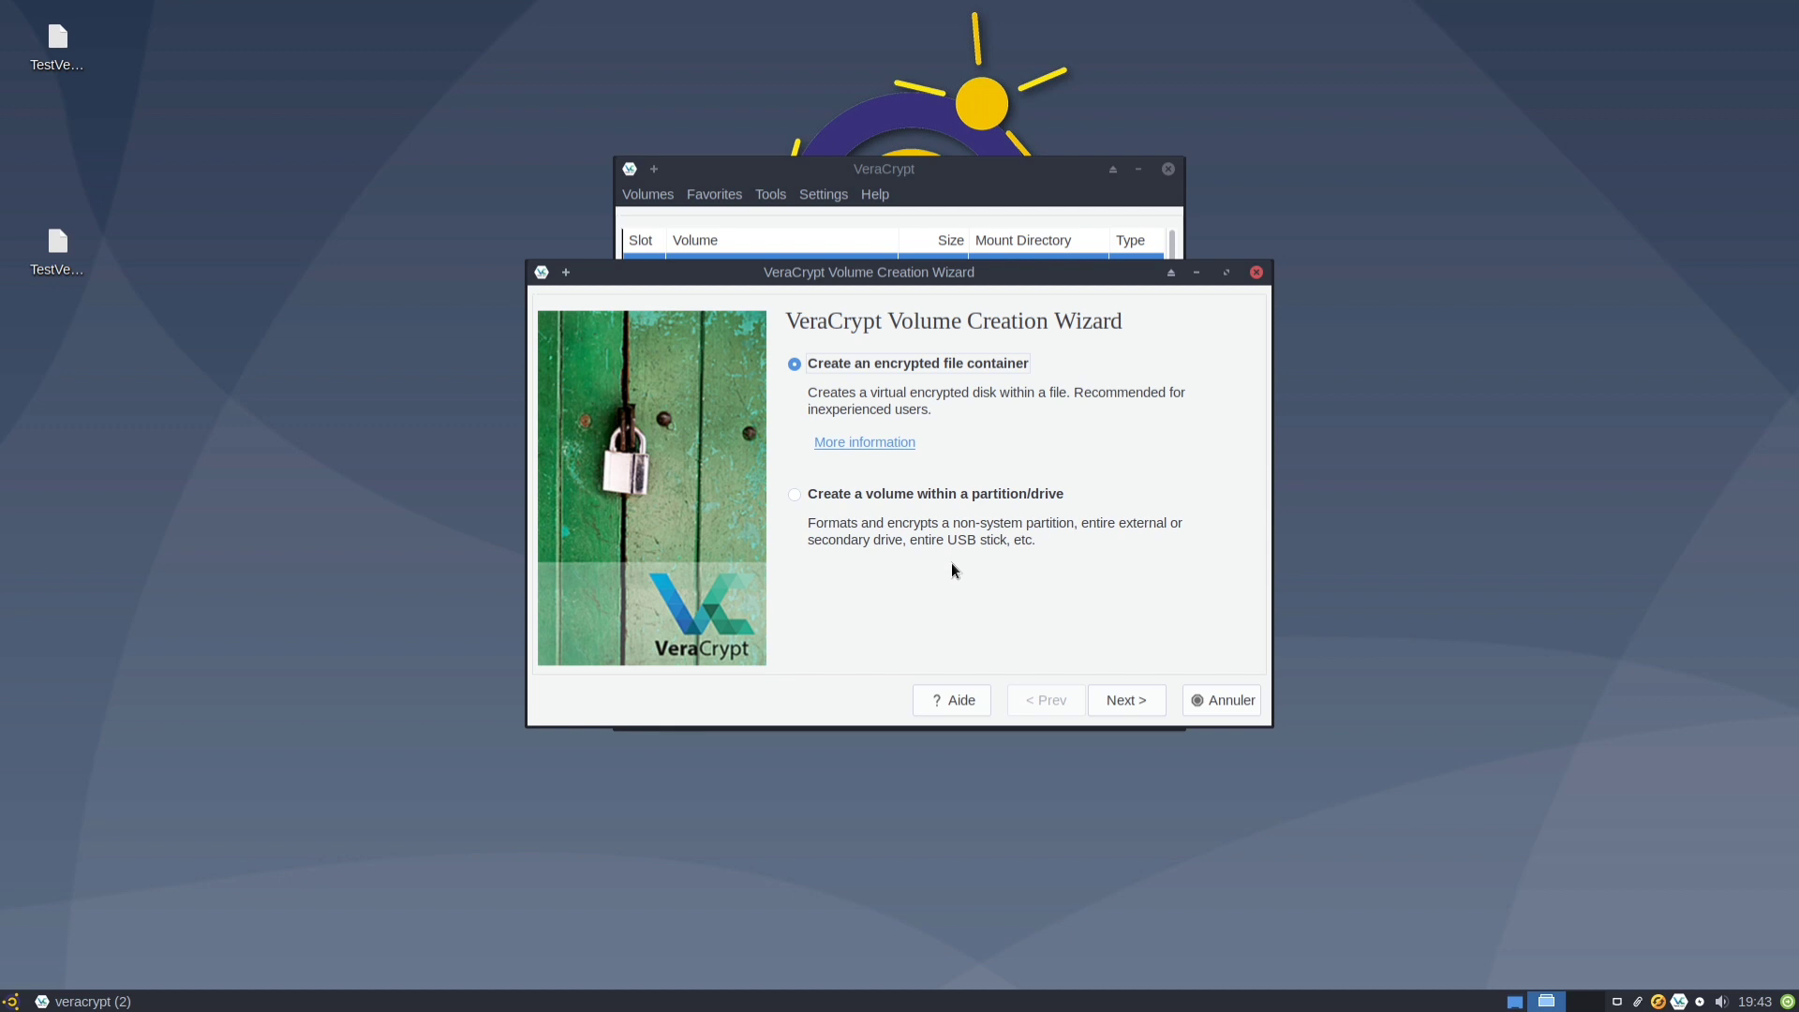
pyautogui.click(793, 492)
pyautogui.click(1125, 700)
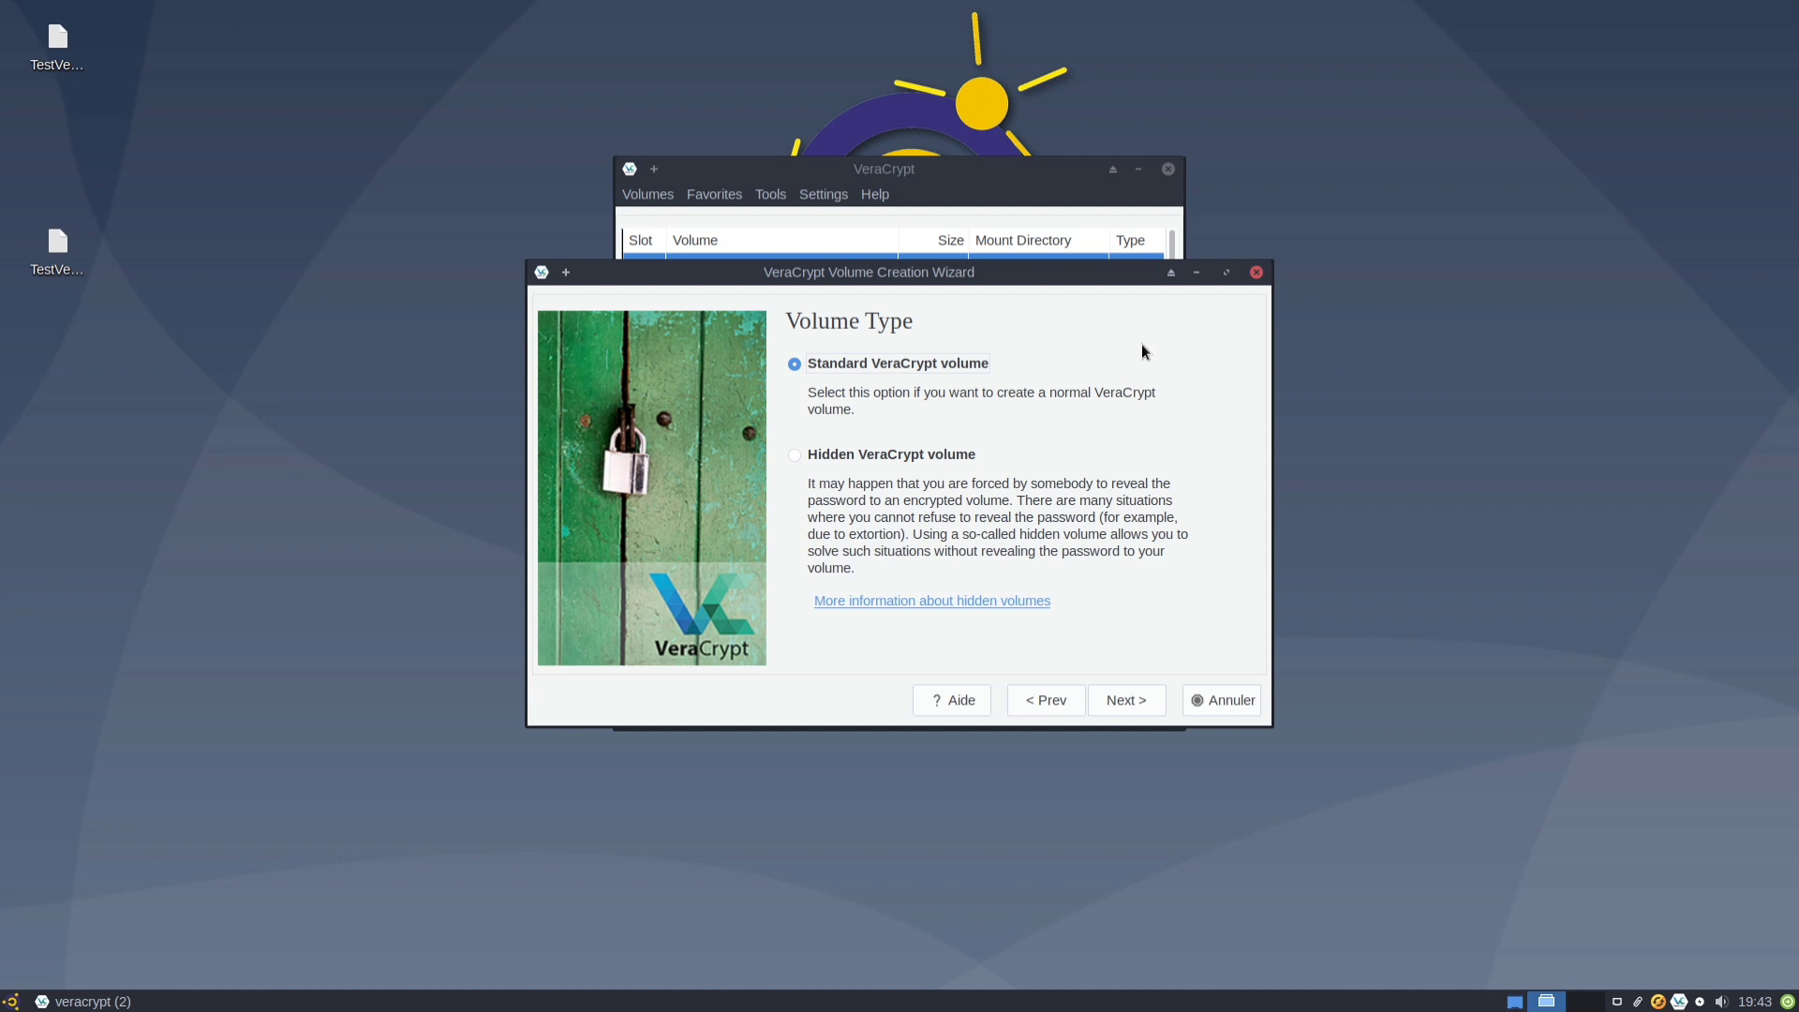
pyautogui.click(1156, 695)
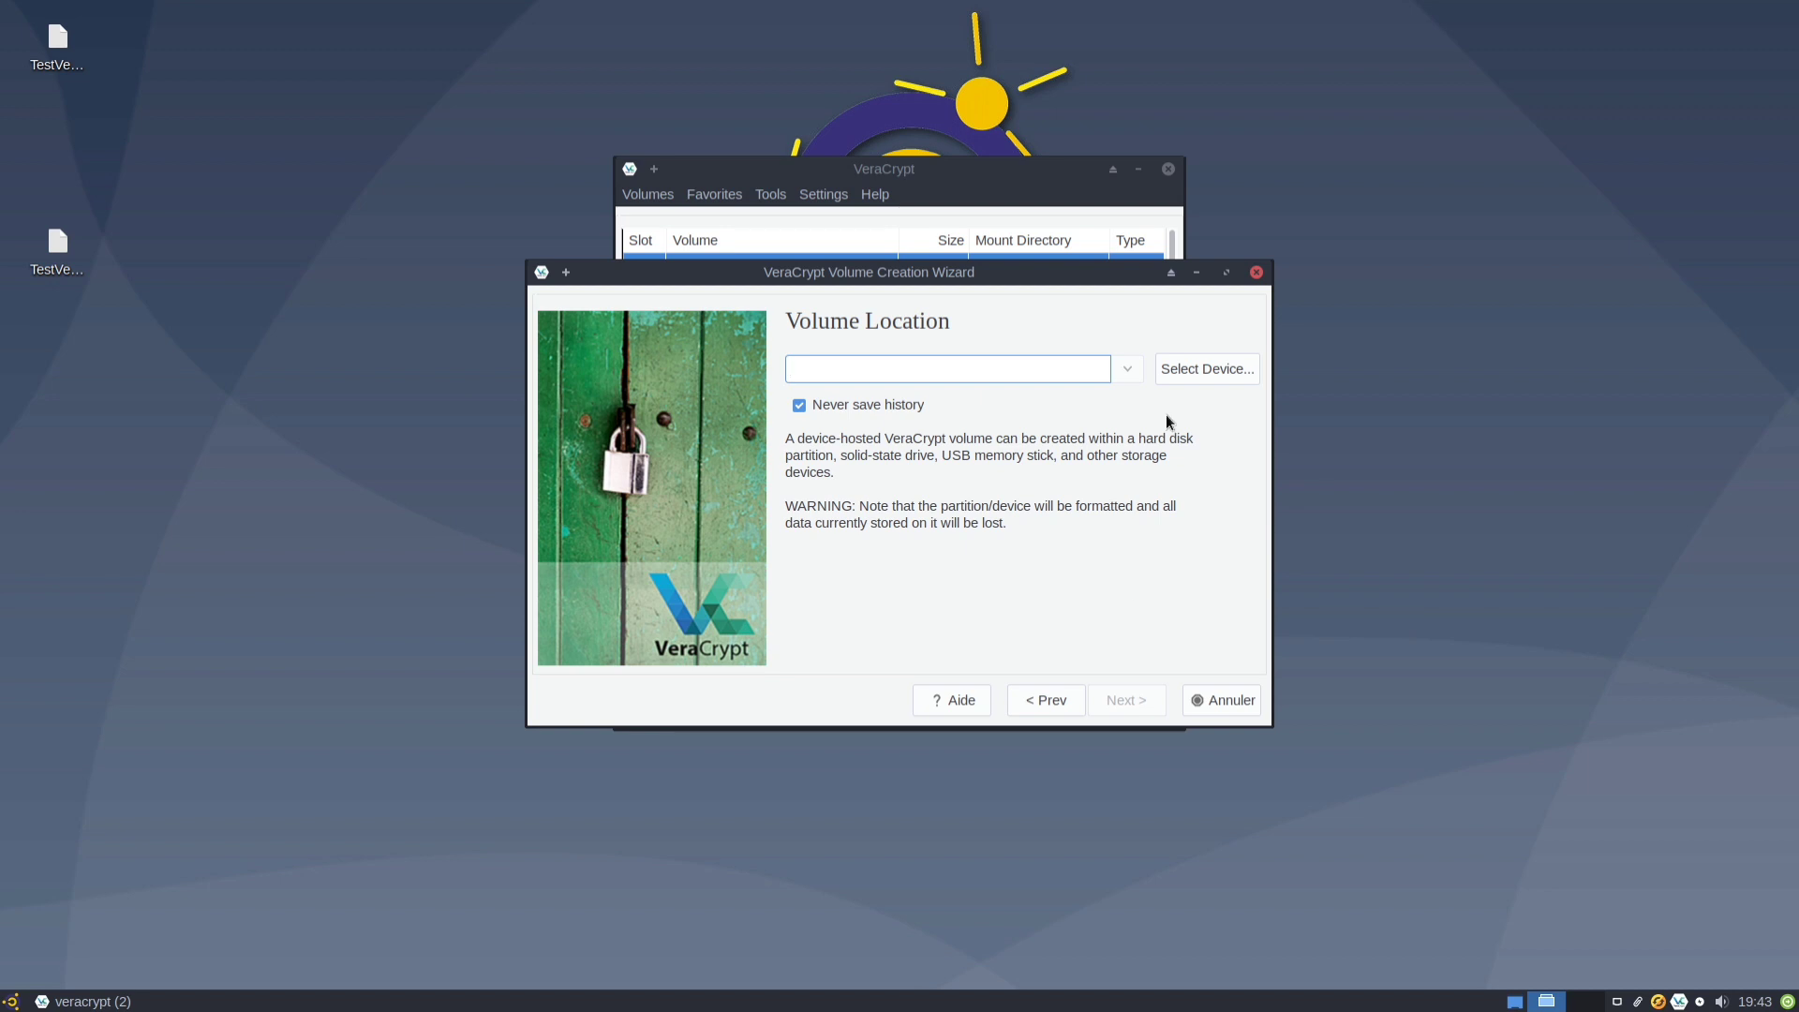
# Choose the 20 GiB /dev/sdb disk as the location and agree to encrypt the entire device.
pyautogui.click(1185, 369)
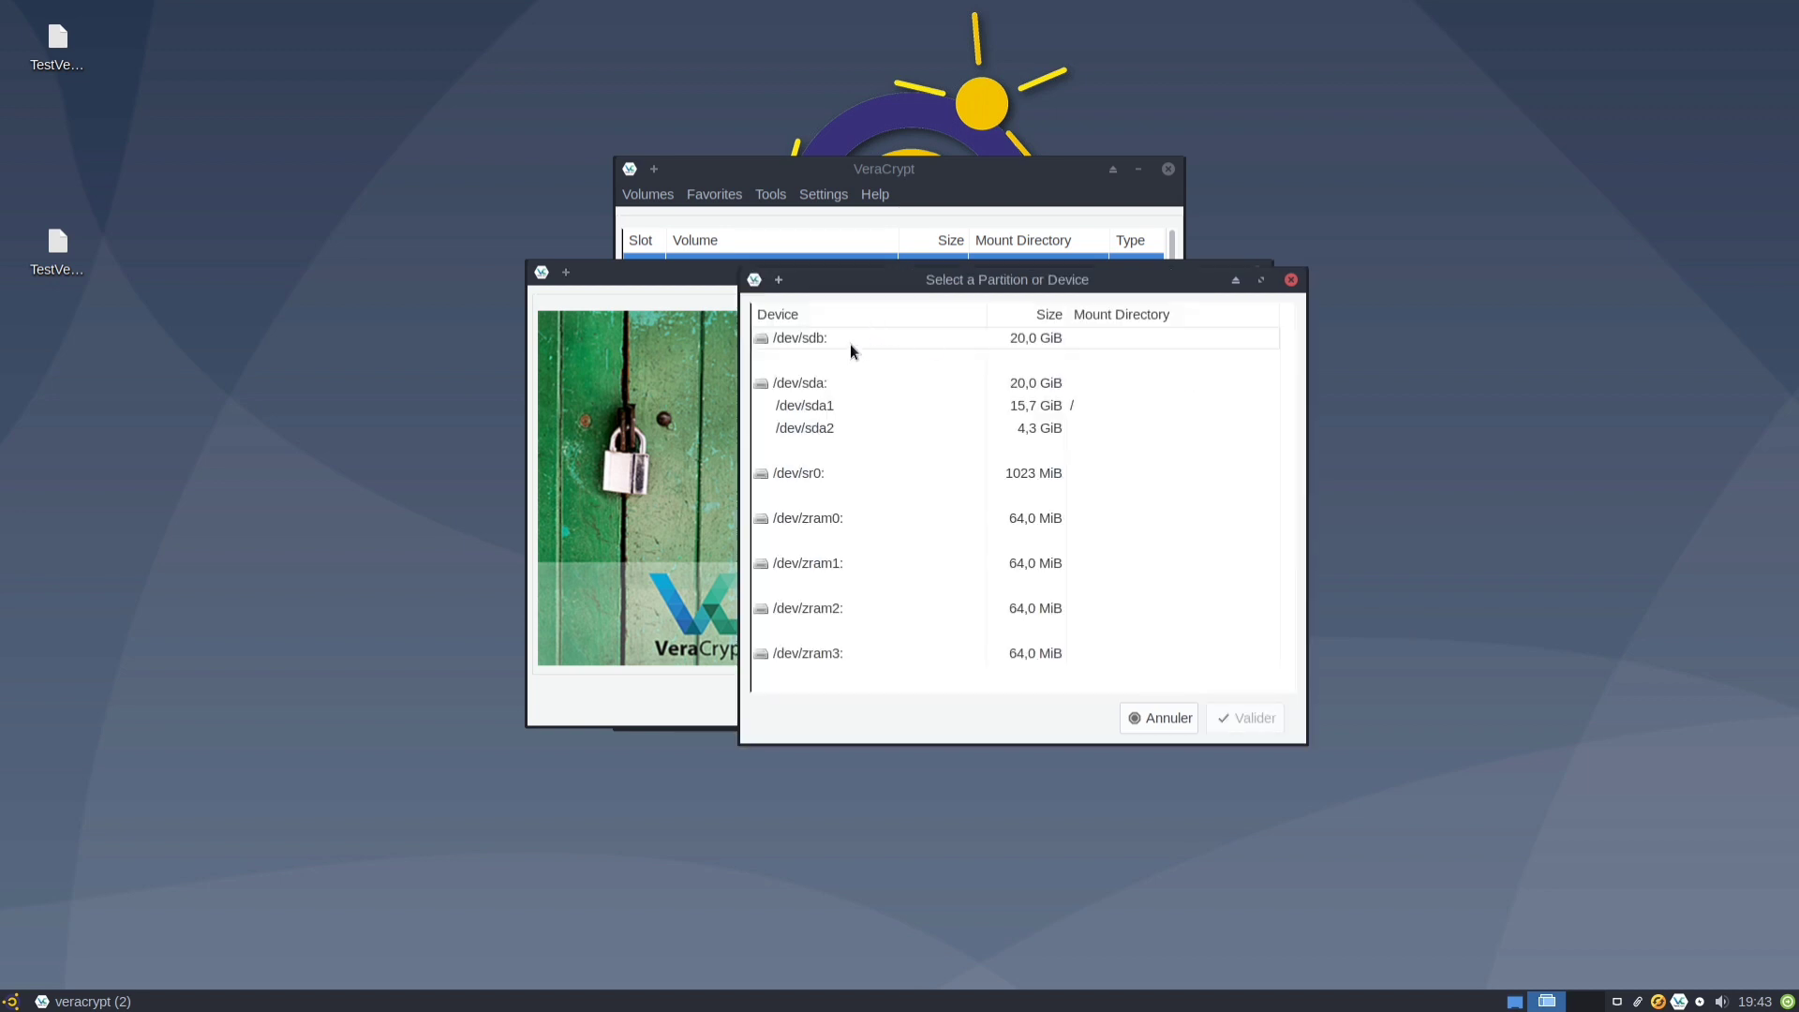
pyautogui.click(851, 339)
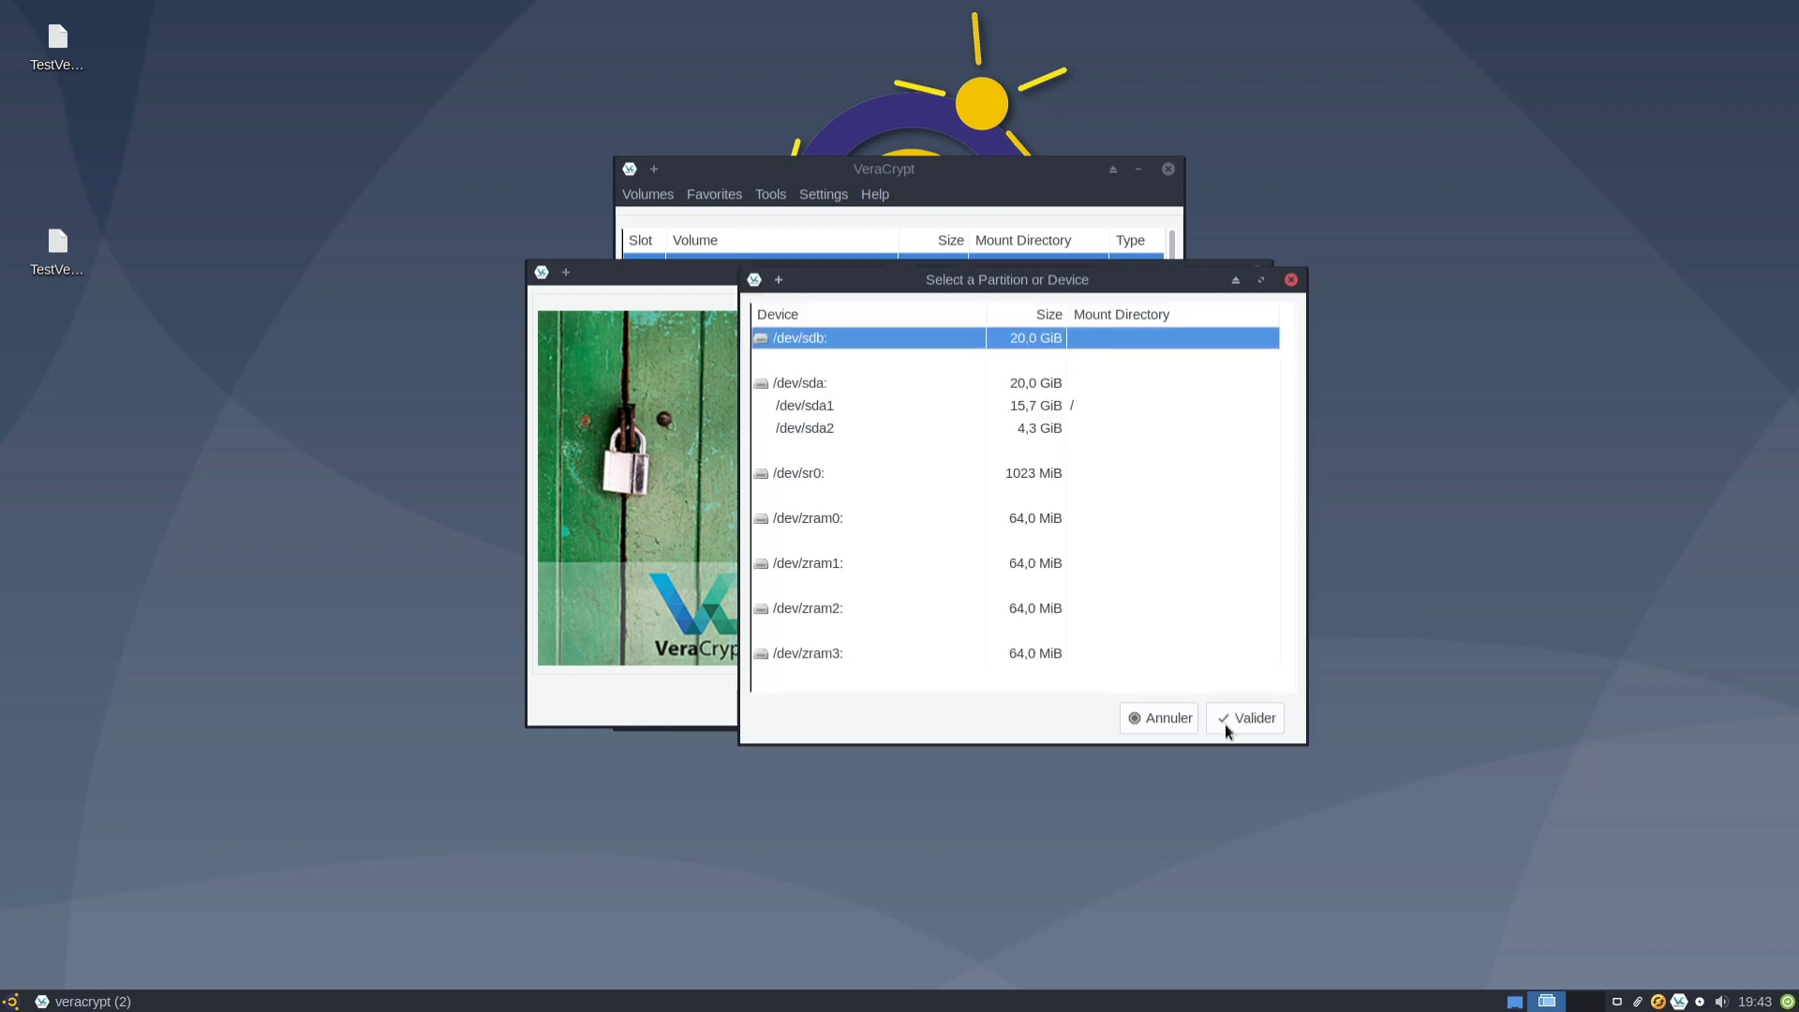
pyautogui.click(1225, 722)
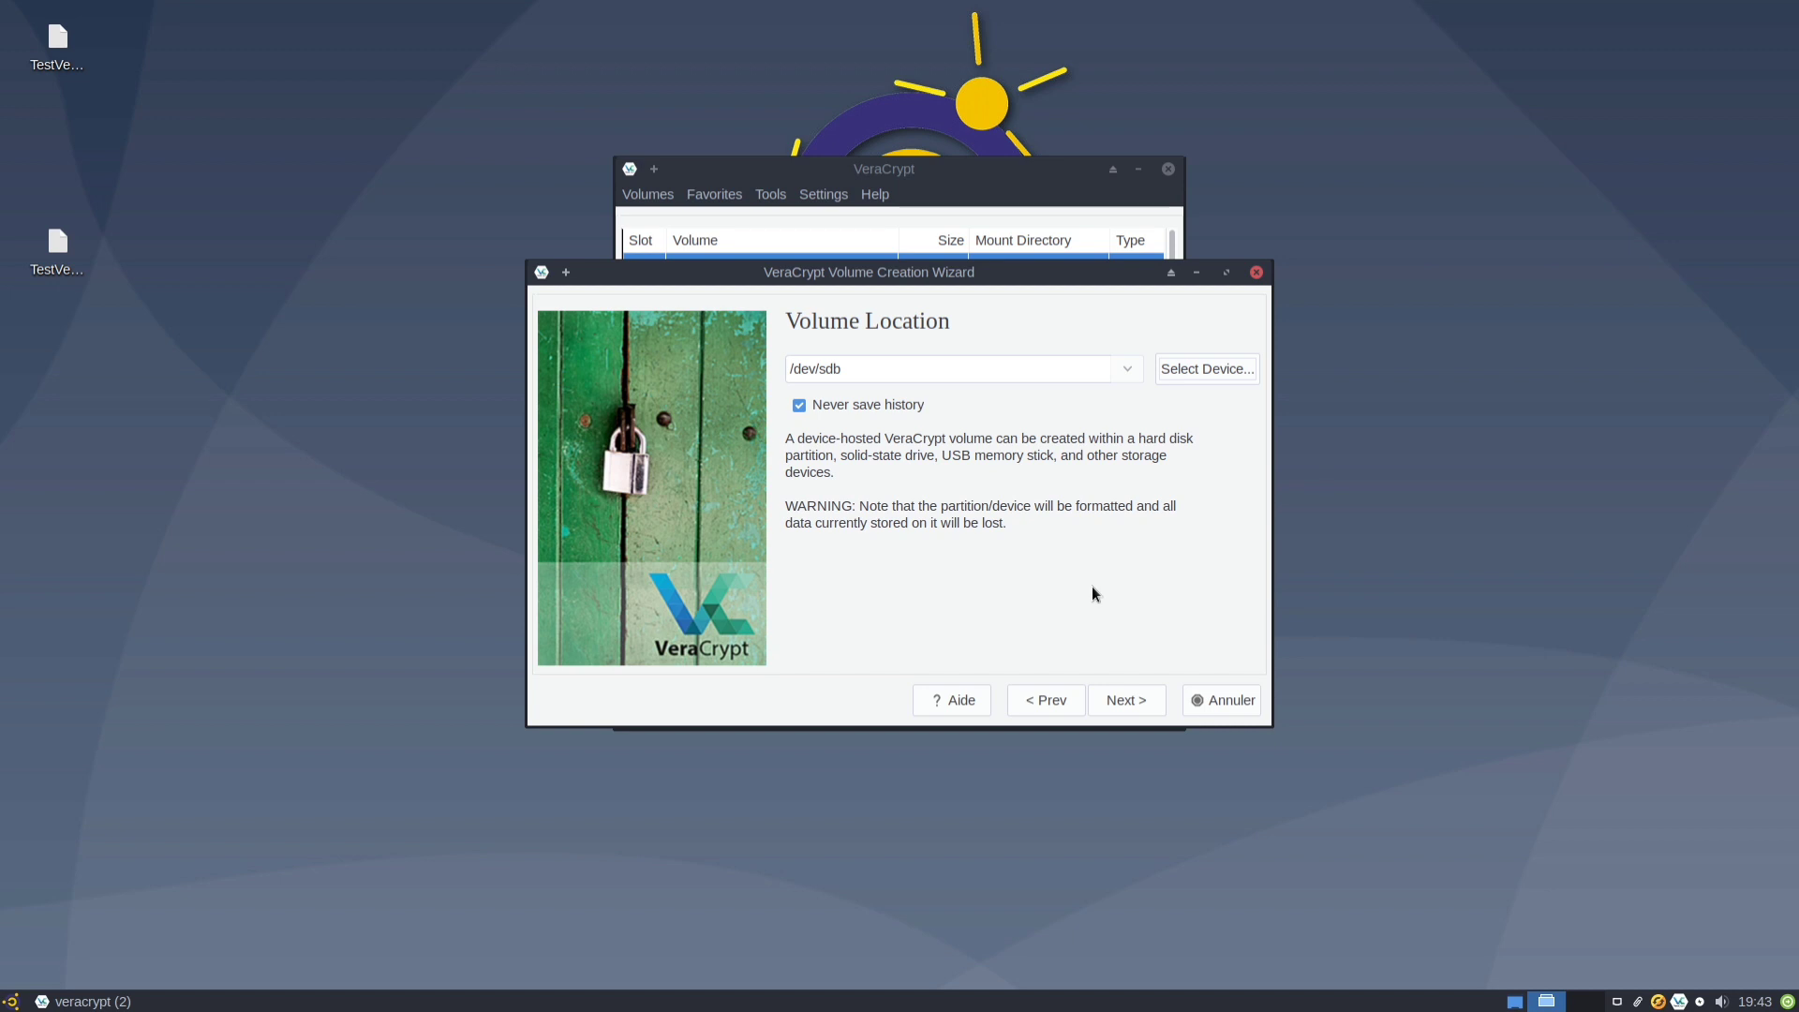
pyautogui.click(1127, 702)
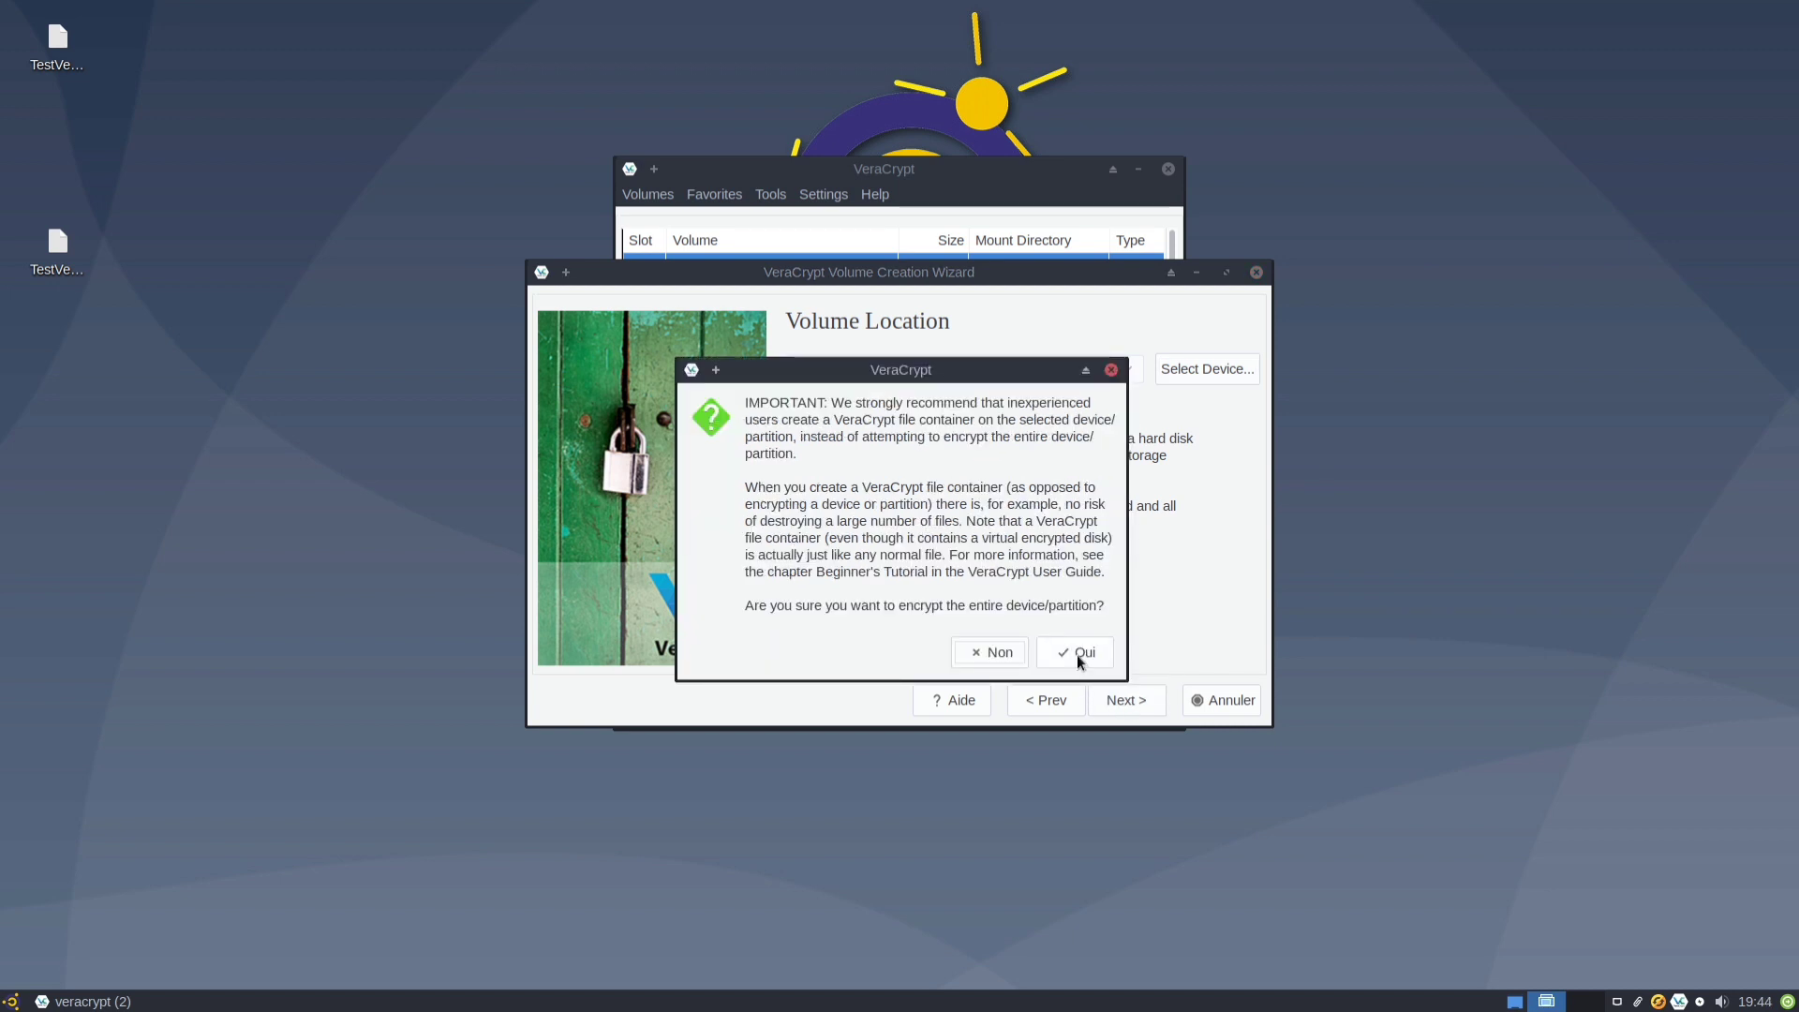
pyautogui.moveTo(978, 372); pyautogui.dragTo(359, 532)
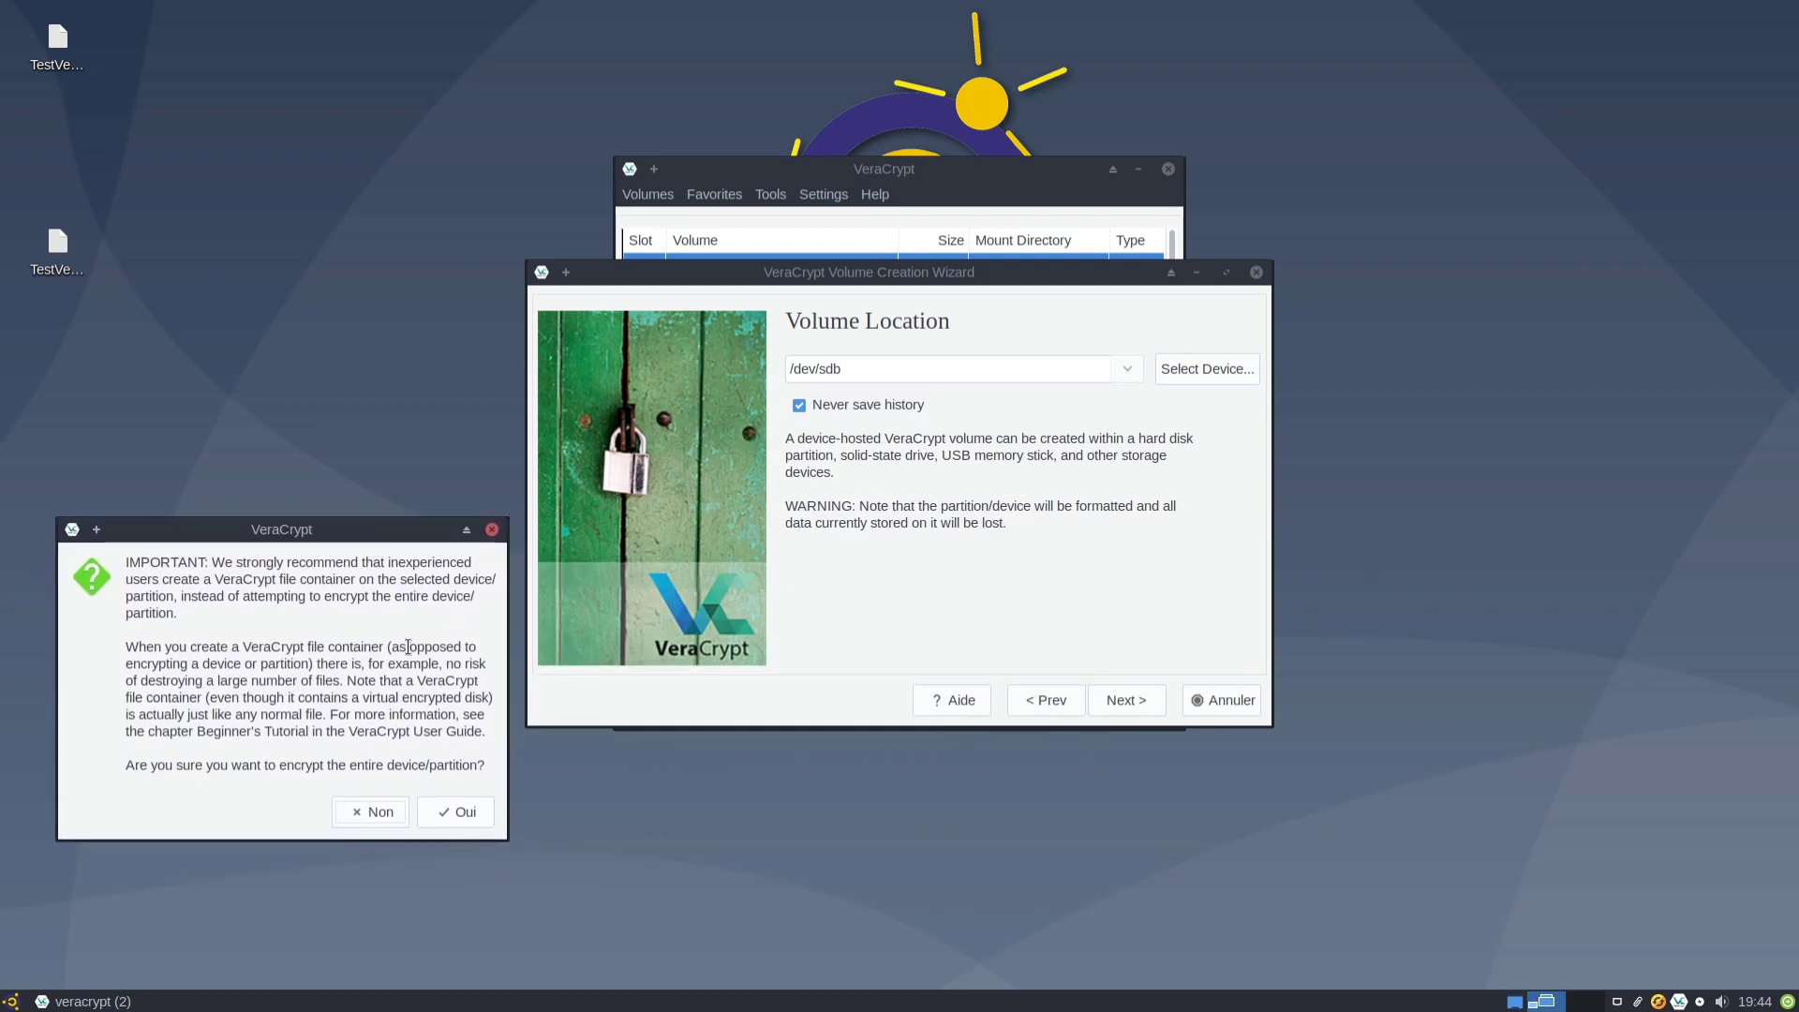
pyautogui.click(471, 811)
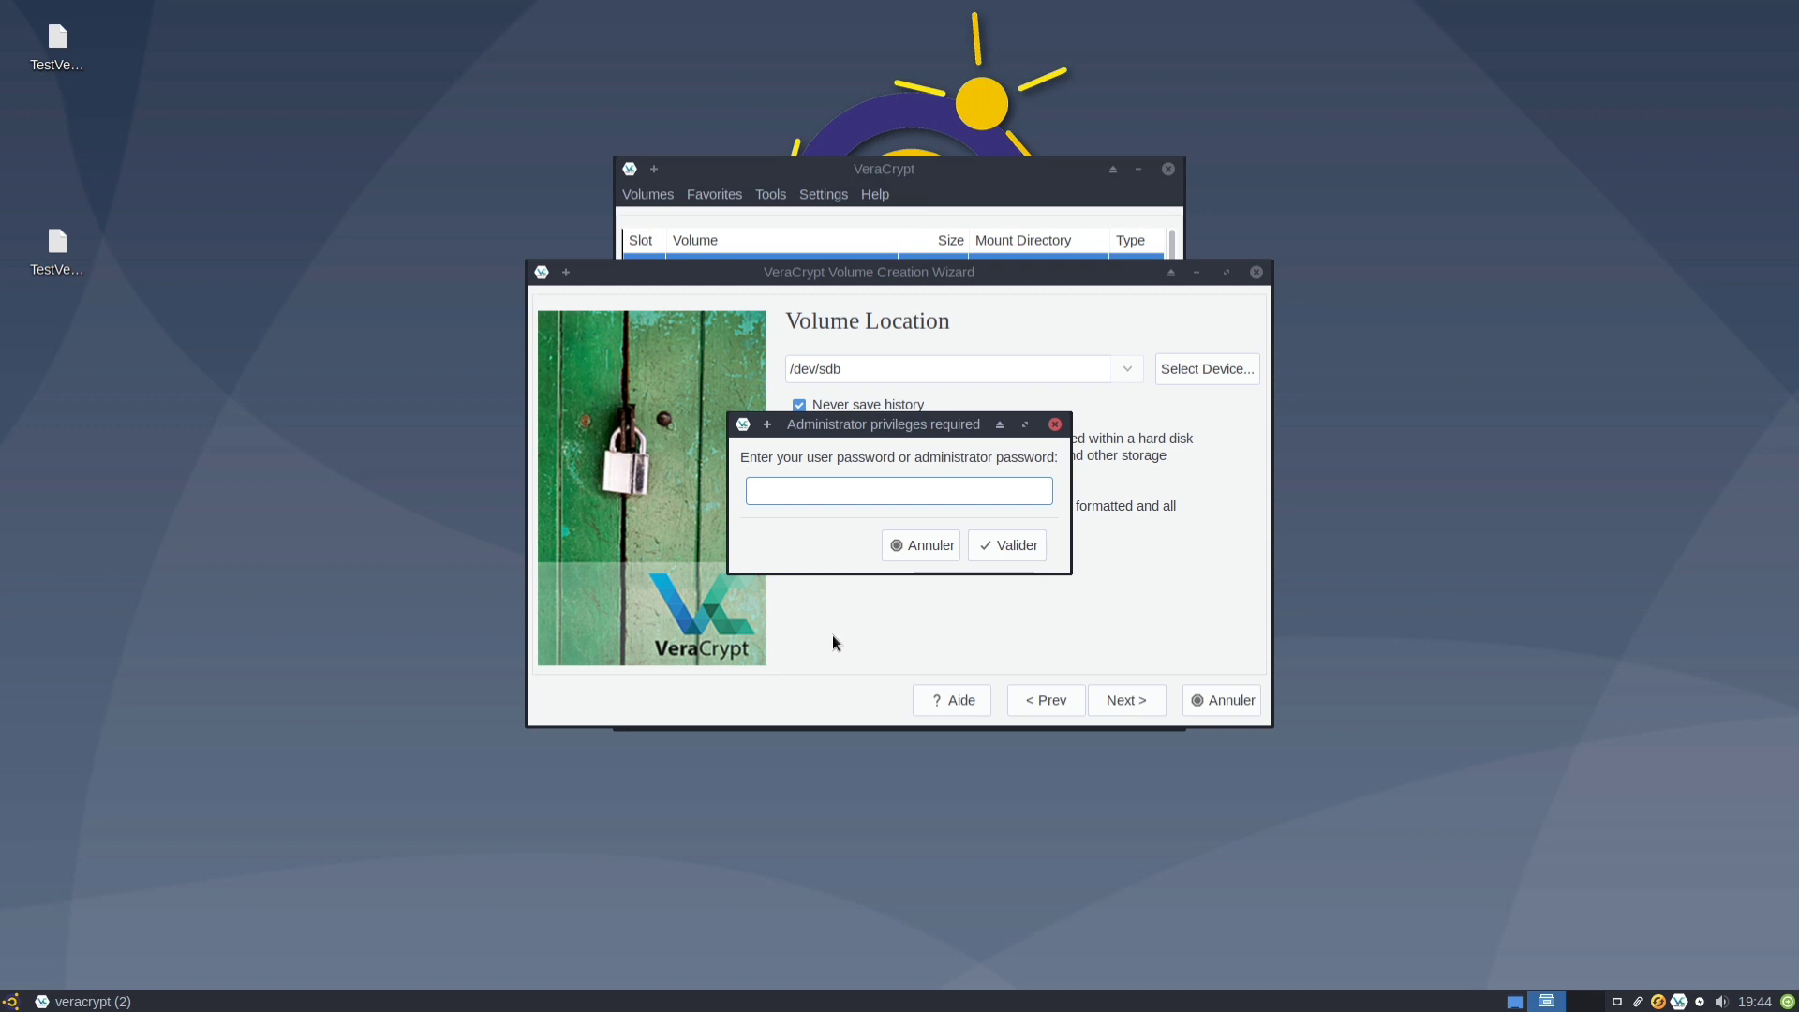
# Enter the administrator password and keep AES encryption with SHA-512 hashing.
pyautogui.write('••••••')
pyautogui.press('Return')
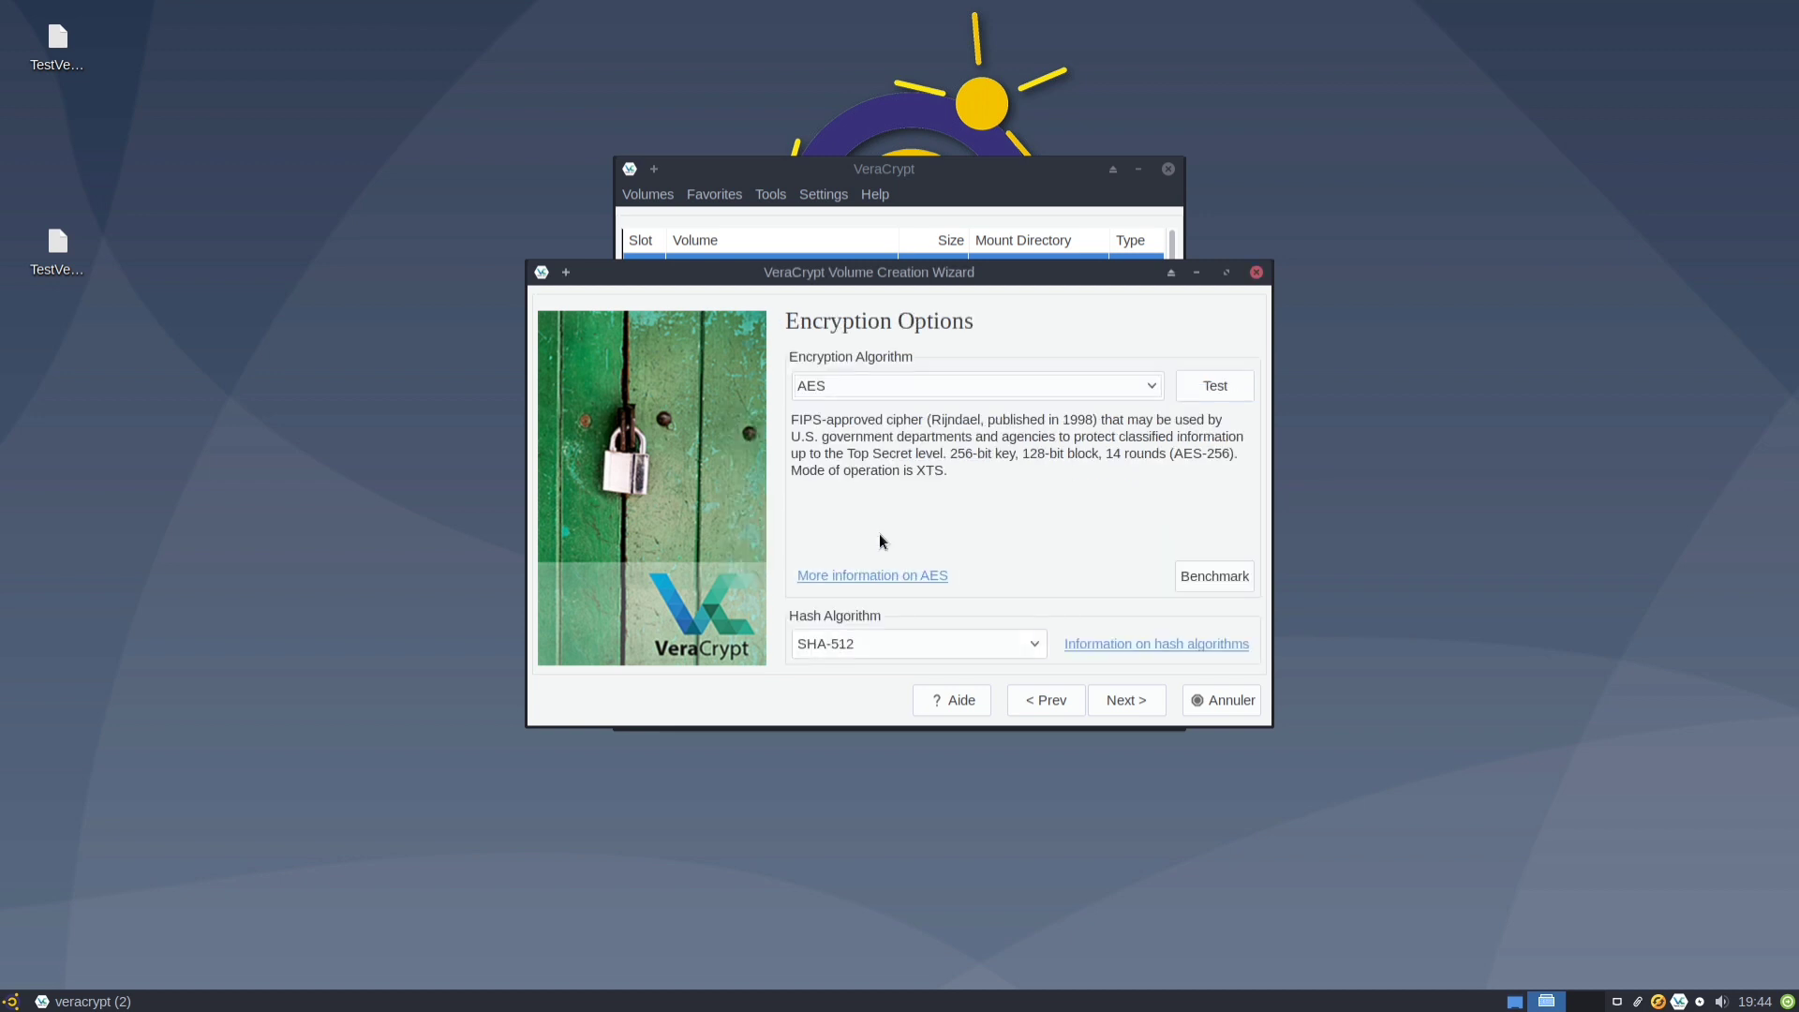
pyautogui.click(1098, 700)
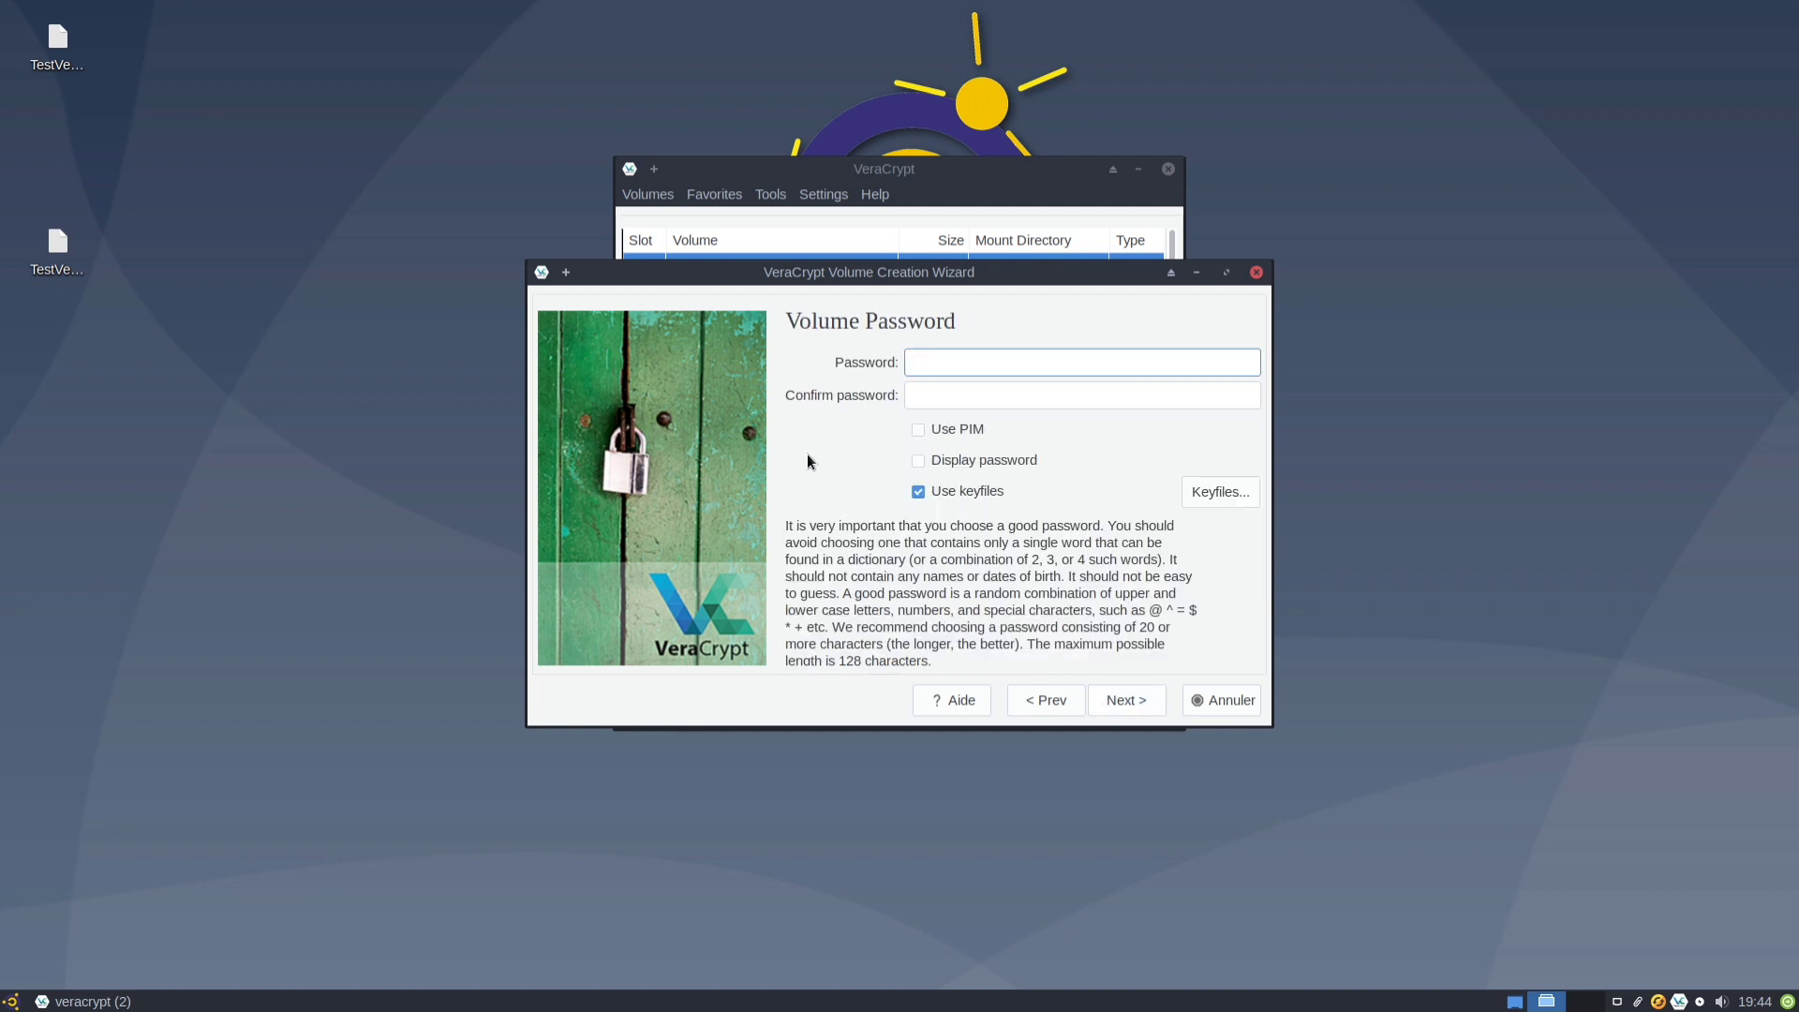
# Set and confirm a six-character volume password, accepting the short-password warning.
pyautogui.write('••••••')
pyautogui.press('Tab')
pyautogui.write('••••••')
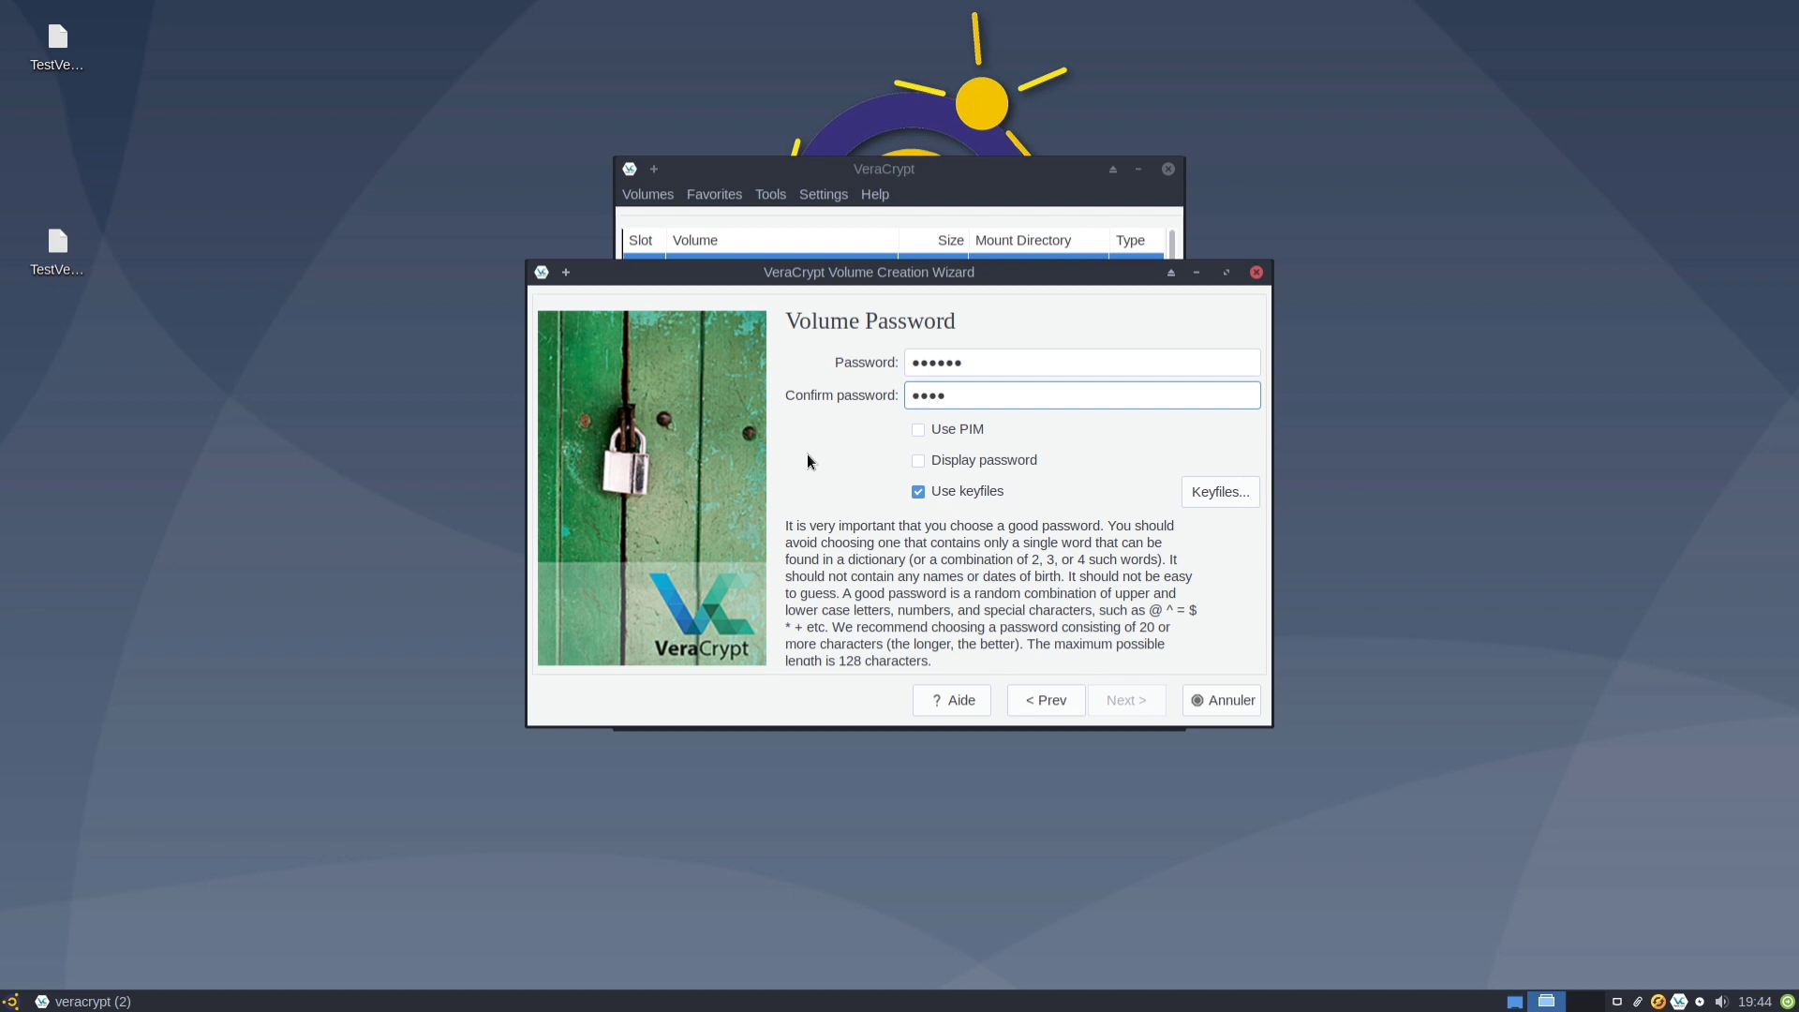
pyautogui.click(919, 461)
pyautogui.click(918, 463)
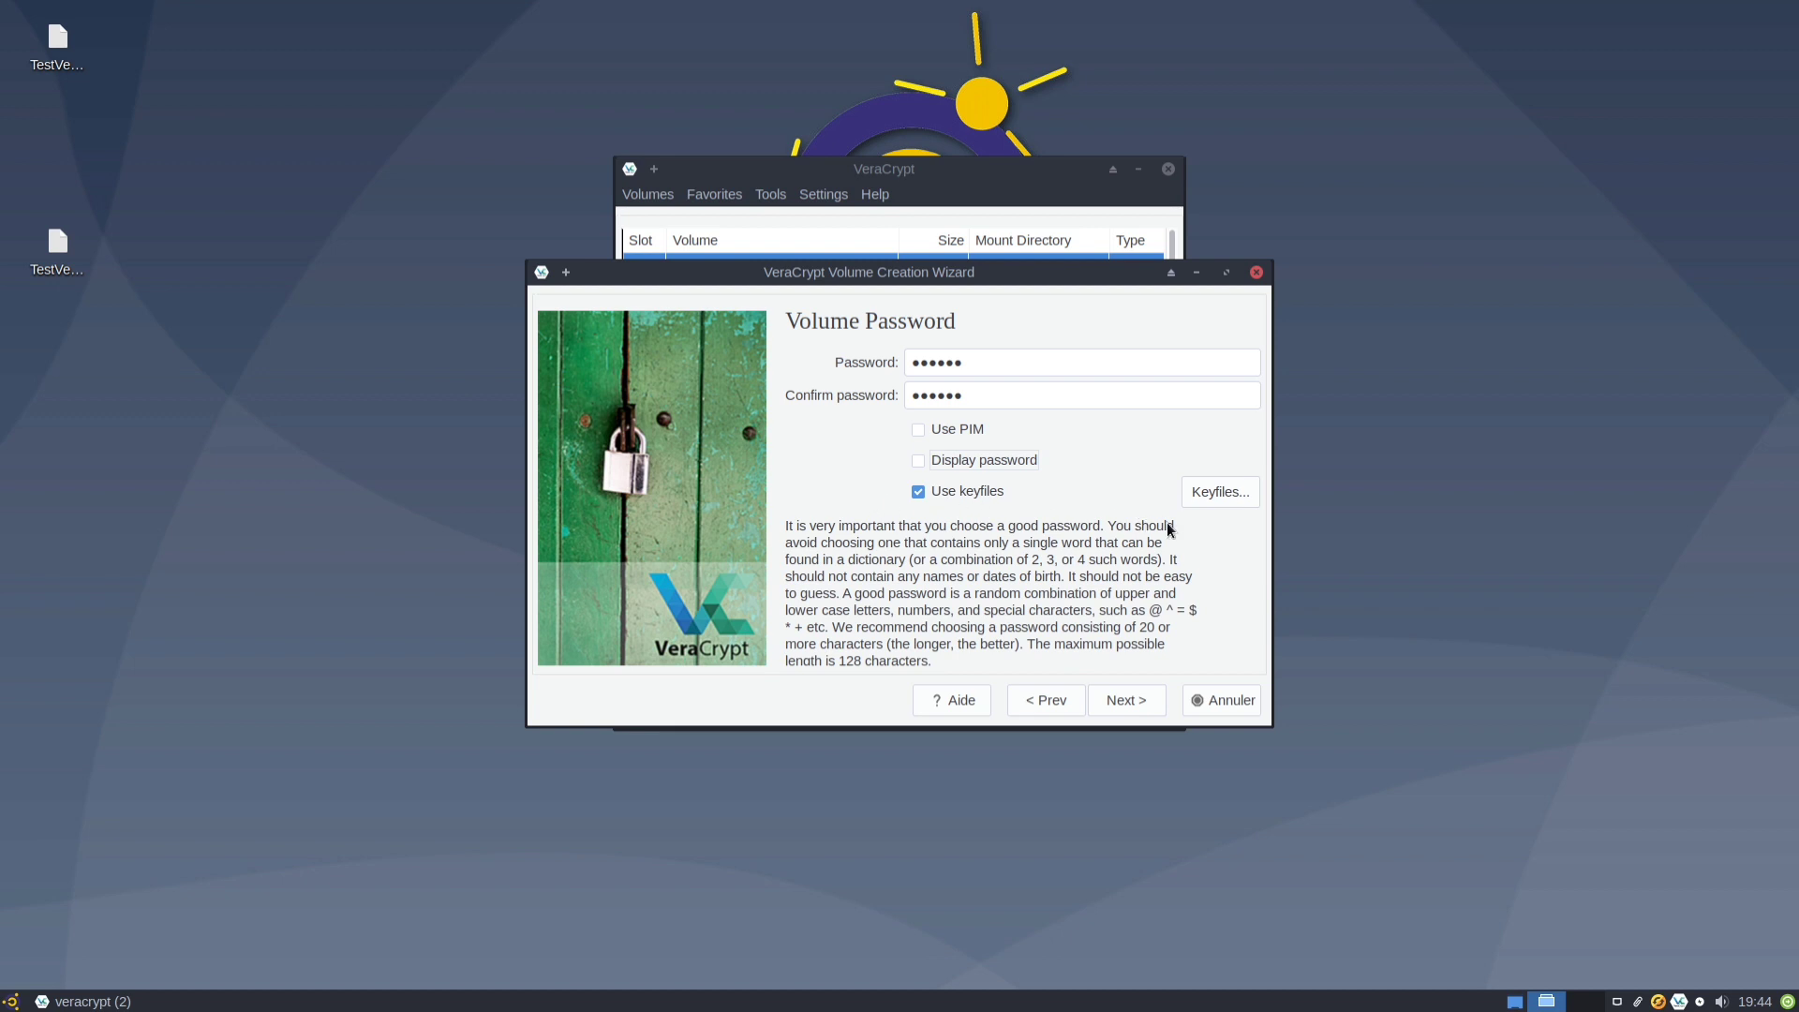
pyautogui.click(1146, 700)
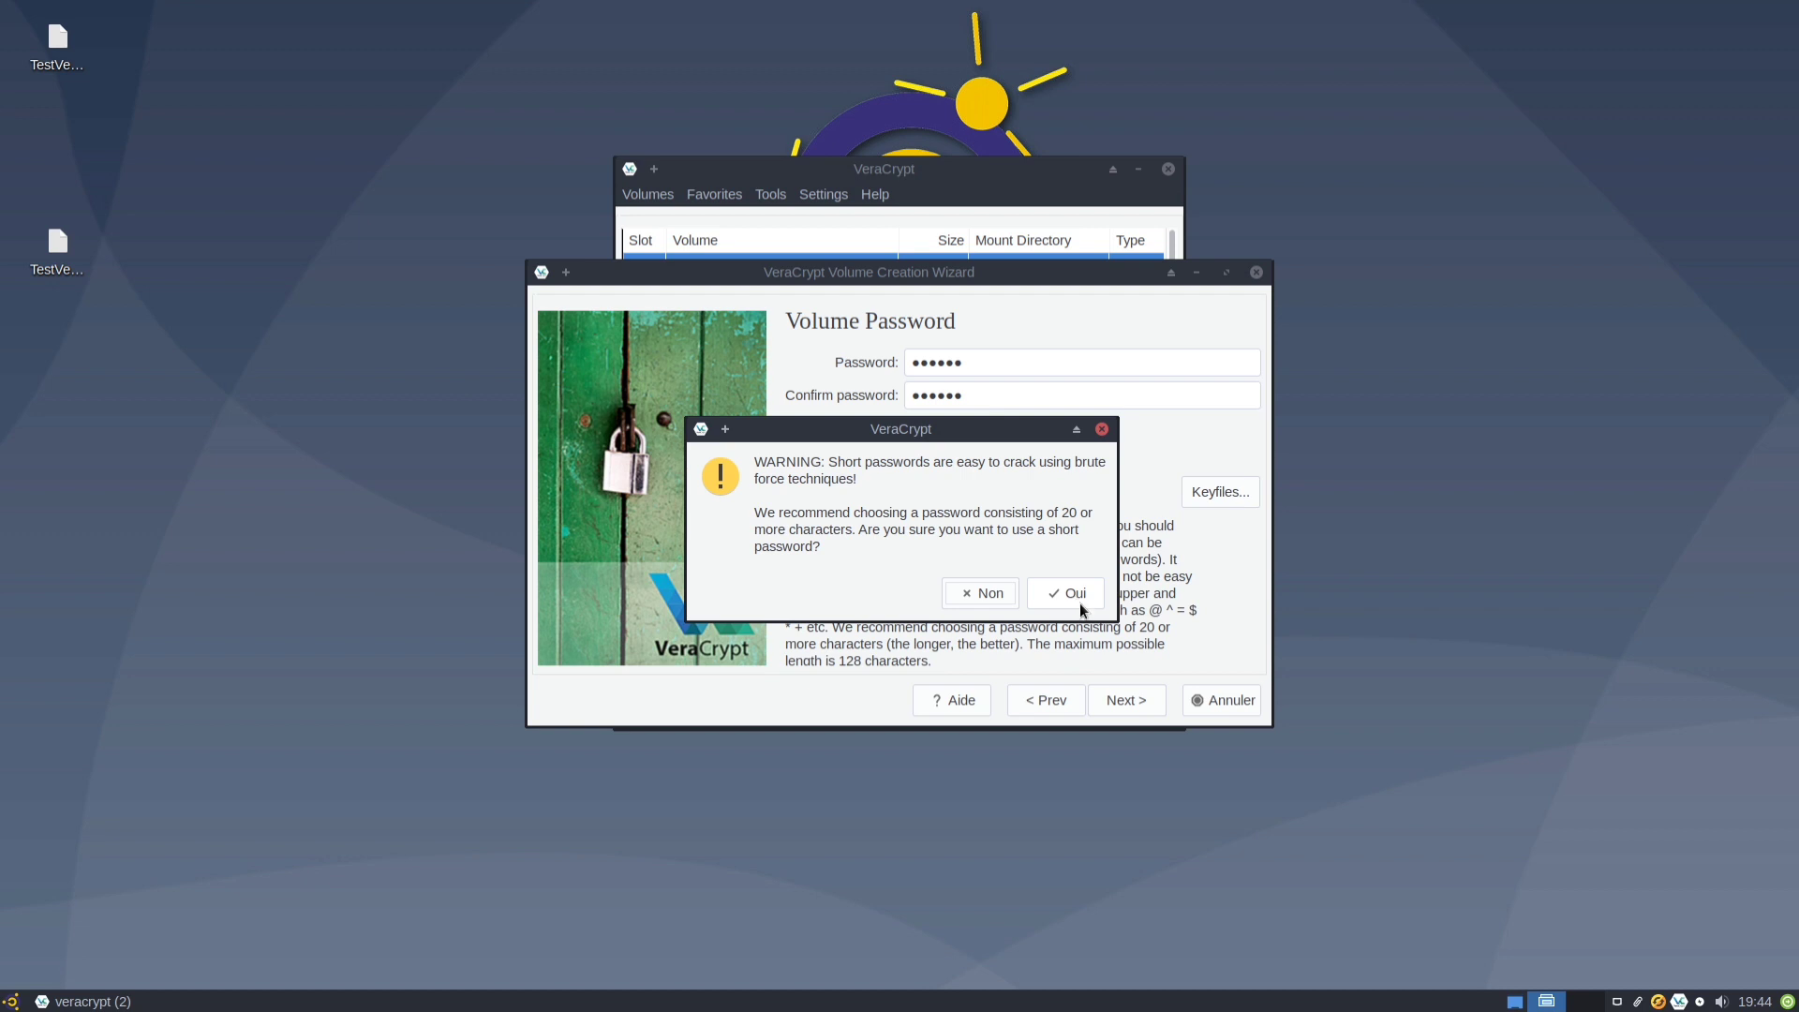
pyautogui.click(1070, 595)
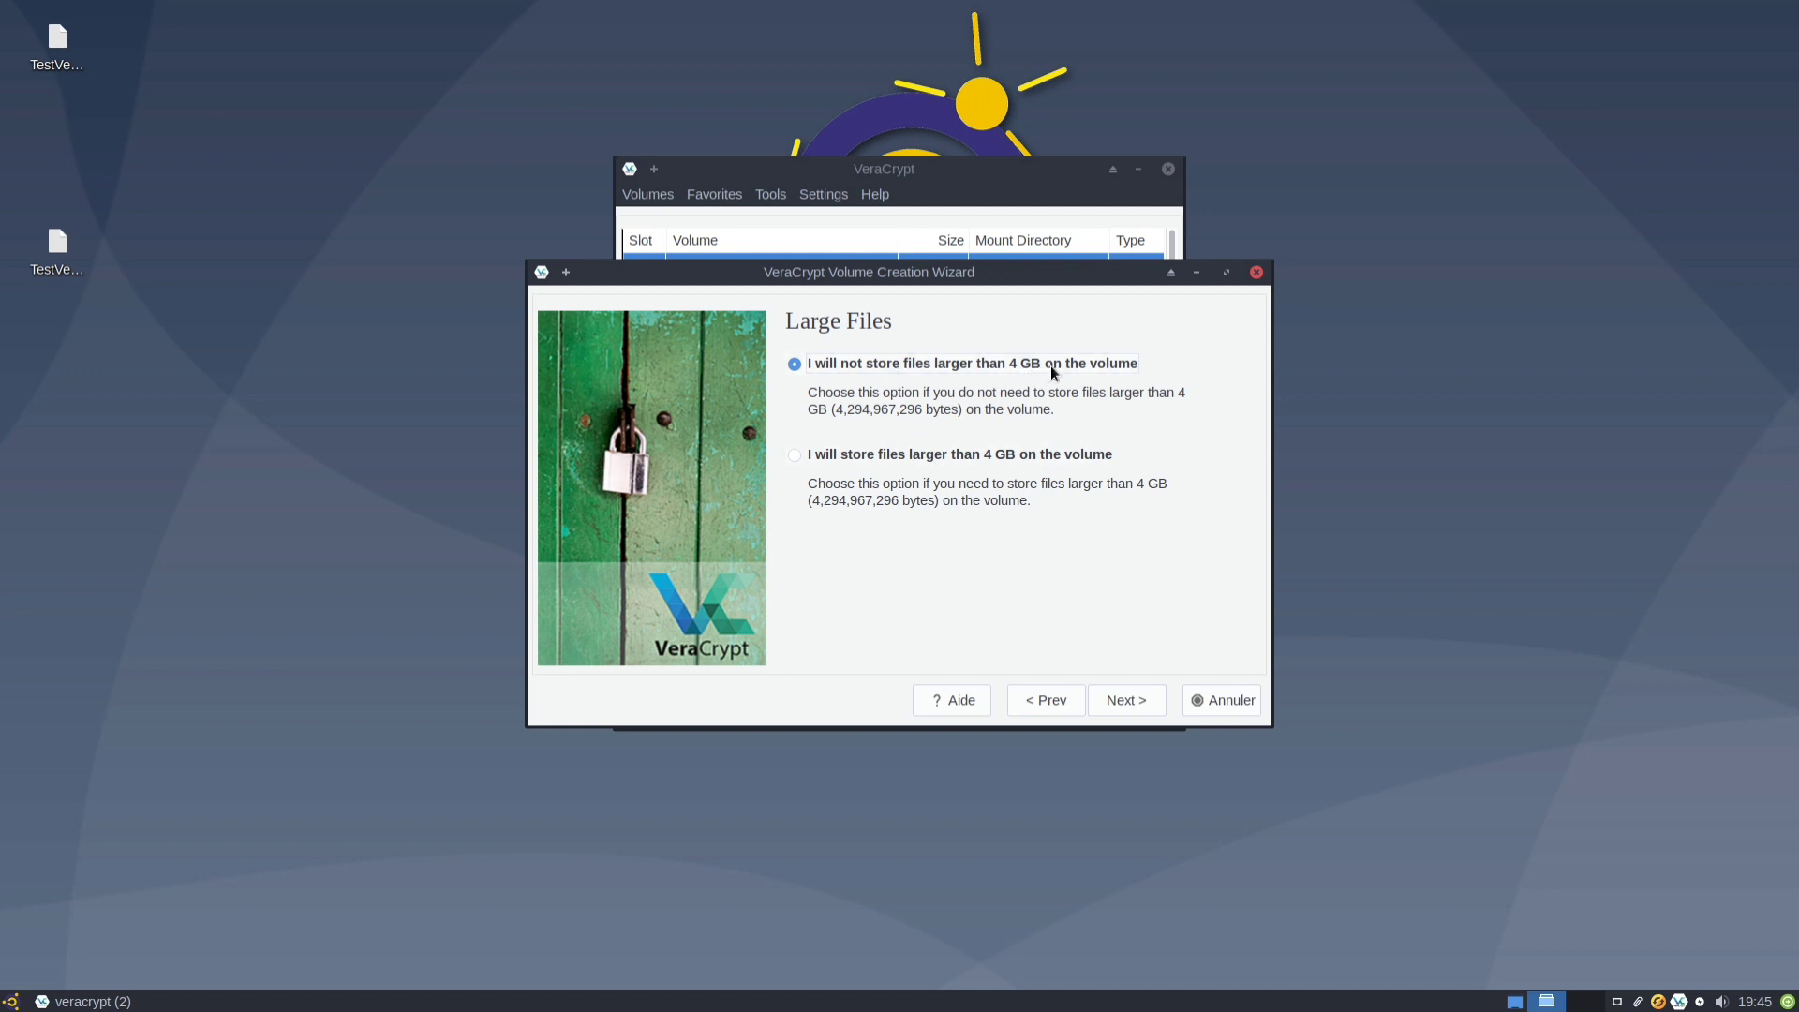
# Disallow files over 4 GB and choose Linux Ext4 as the filesystem.
pyautogui.click(885, 458)
pyautogui.click(861, 364)
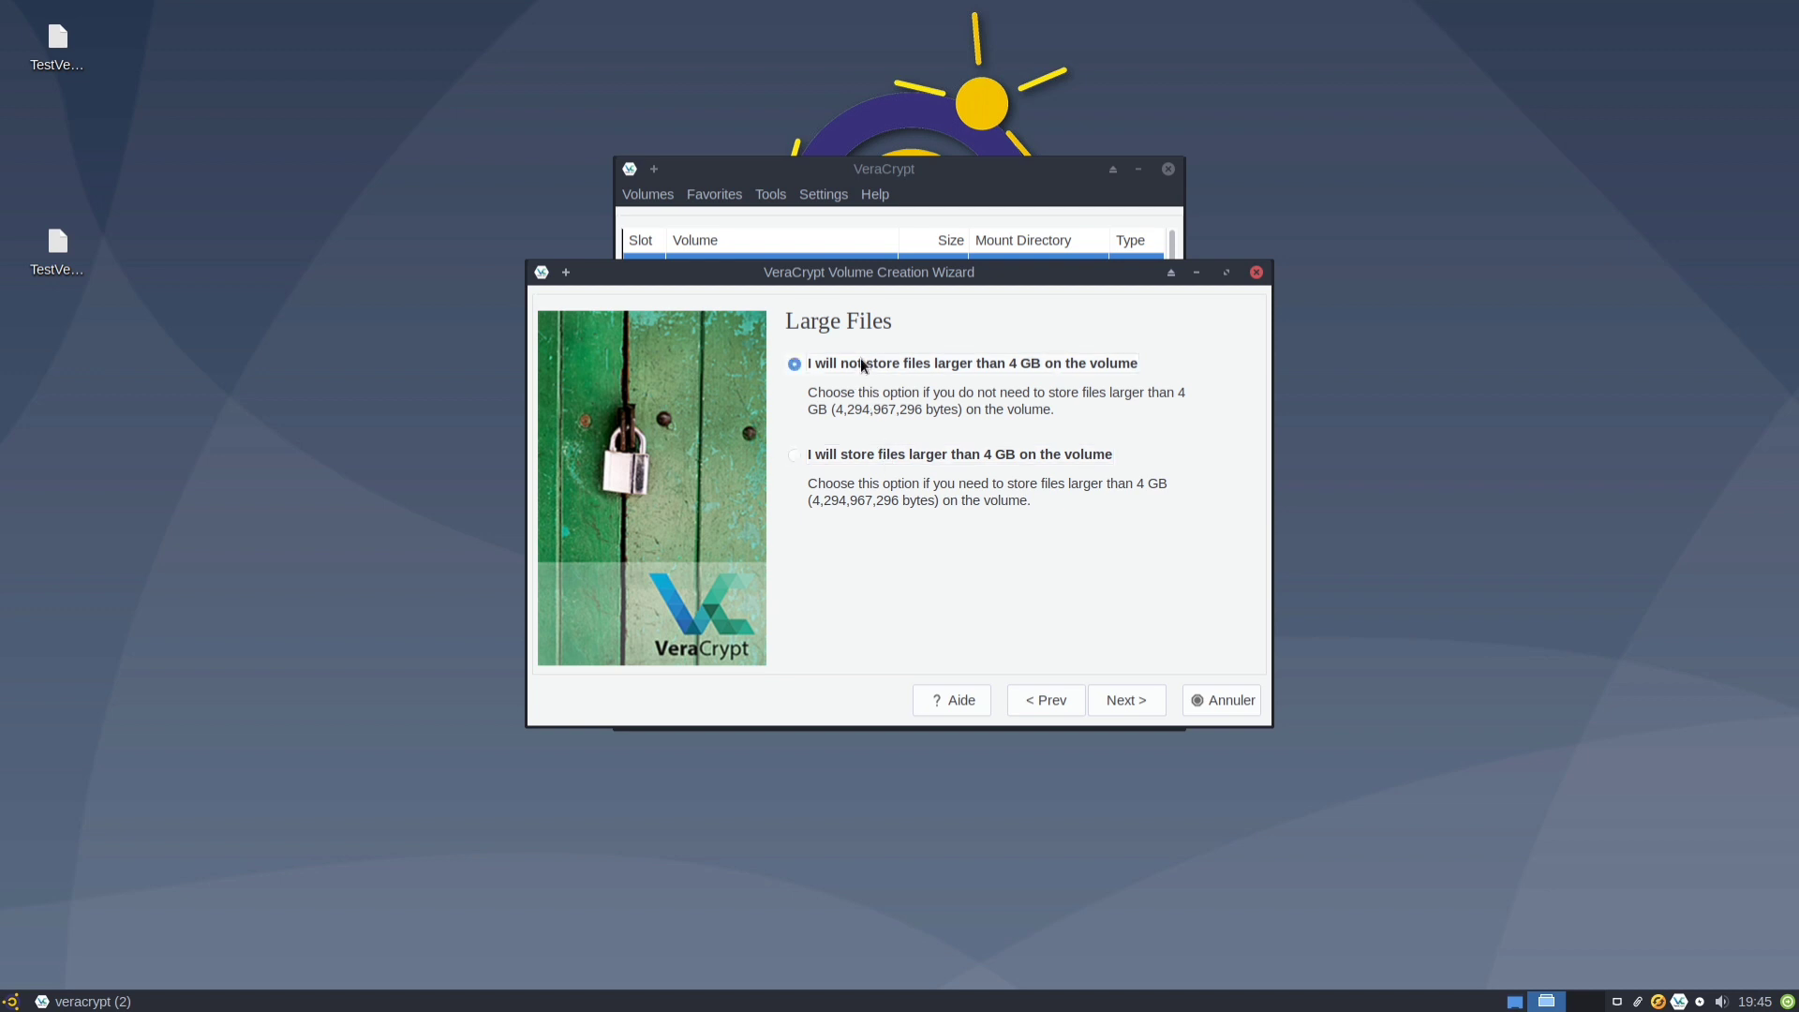
pyautogui.click(1122, 709)
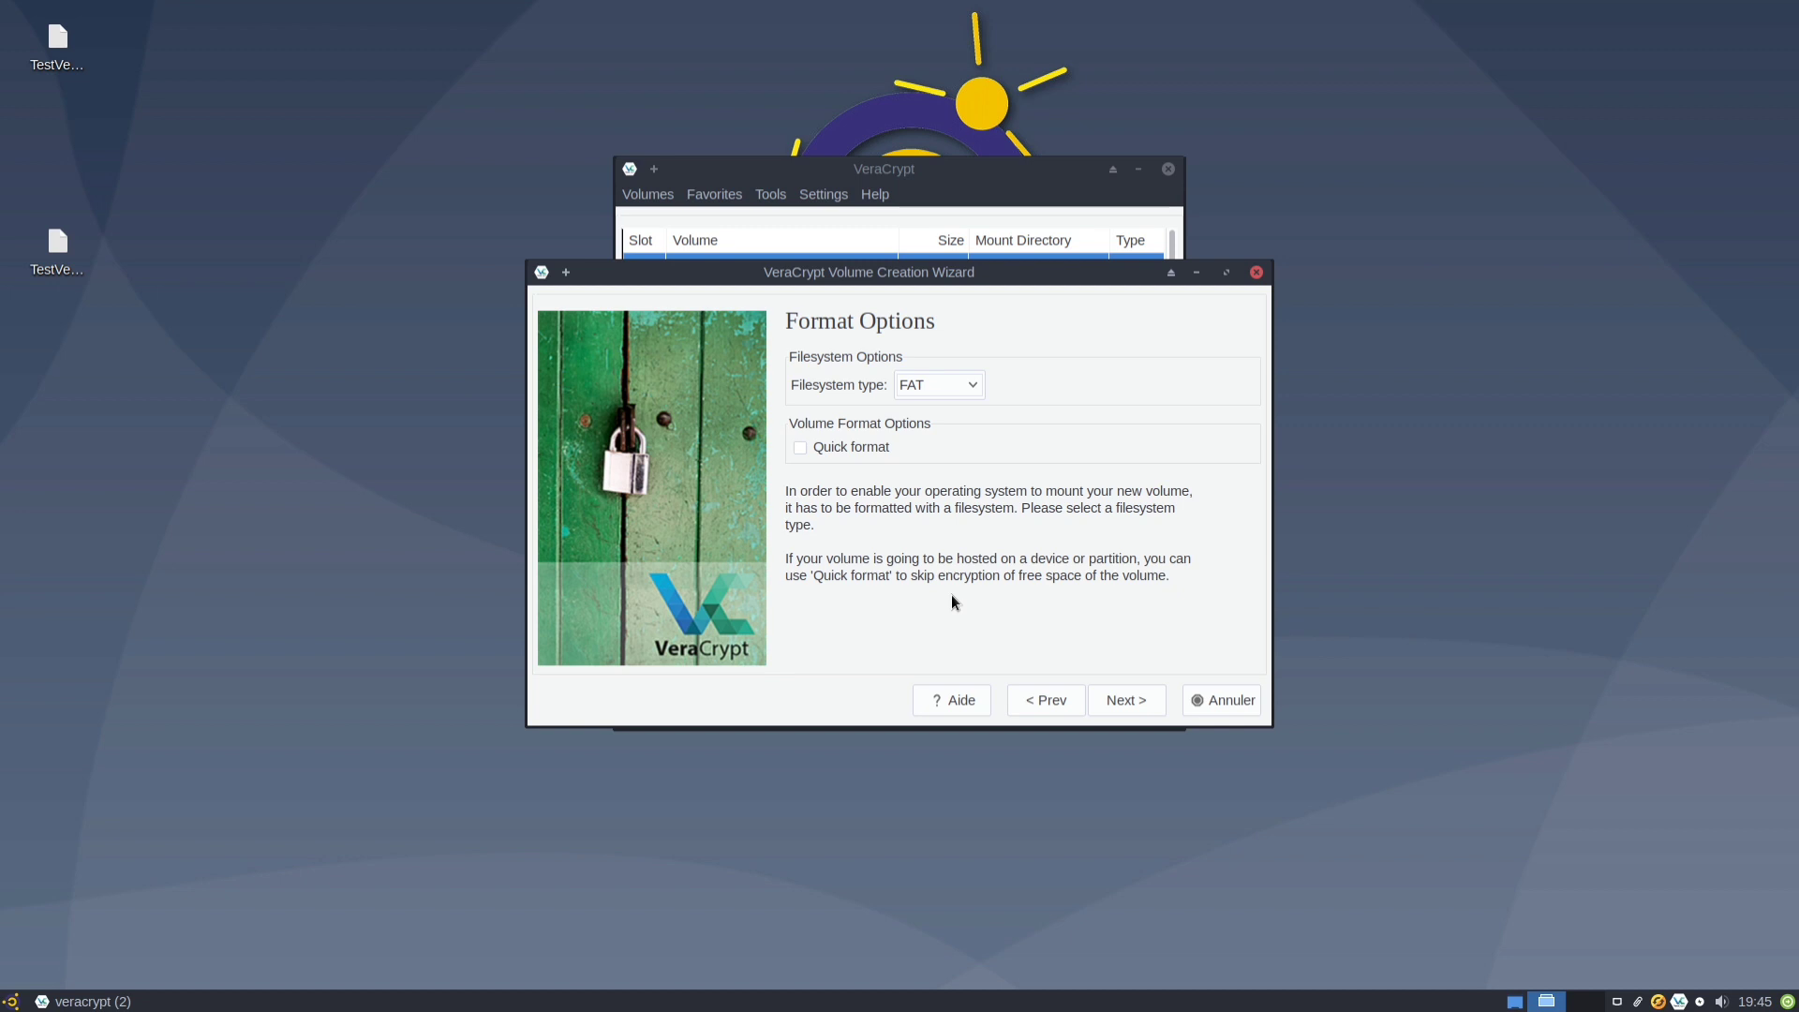
pyautogui.click(948, 386)
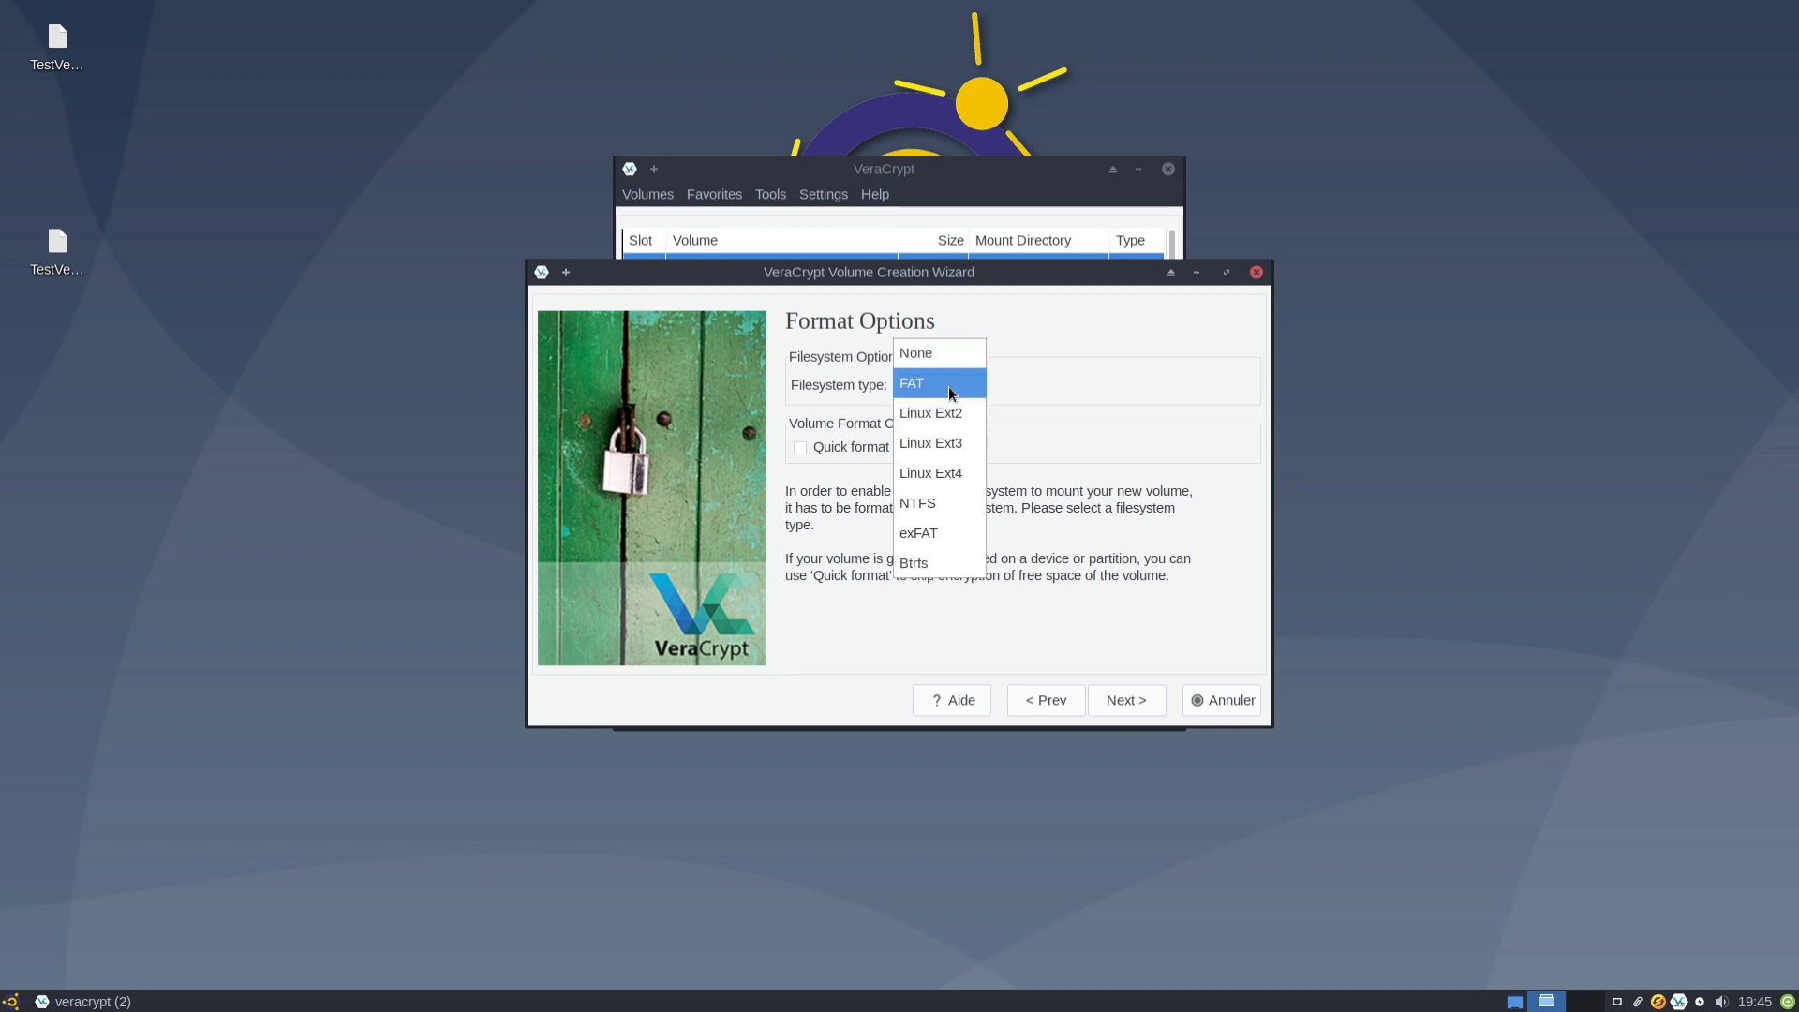
pyautogui.click(937, 481)
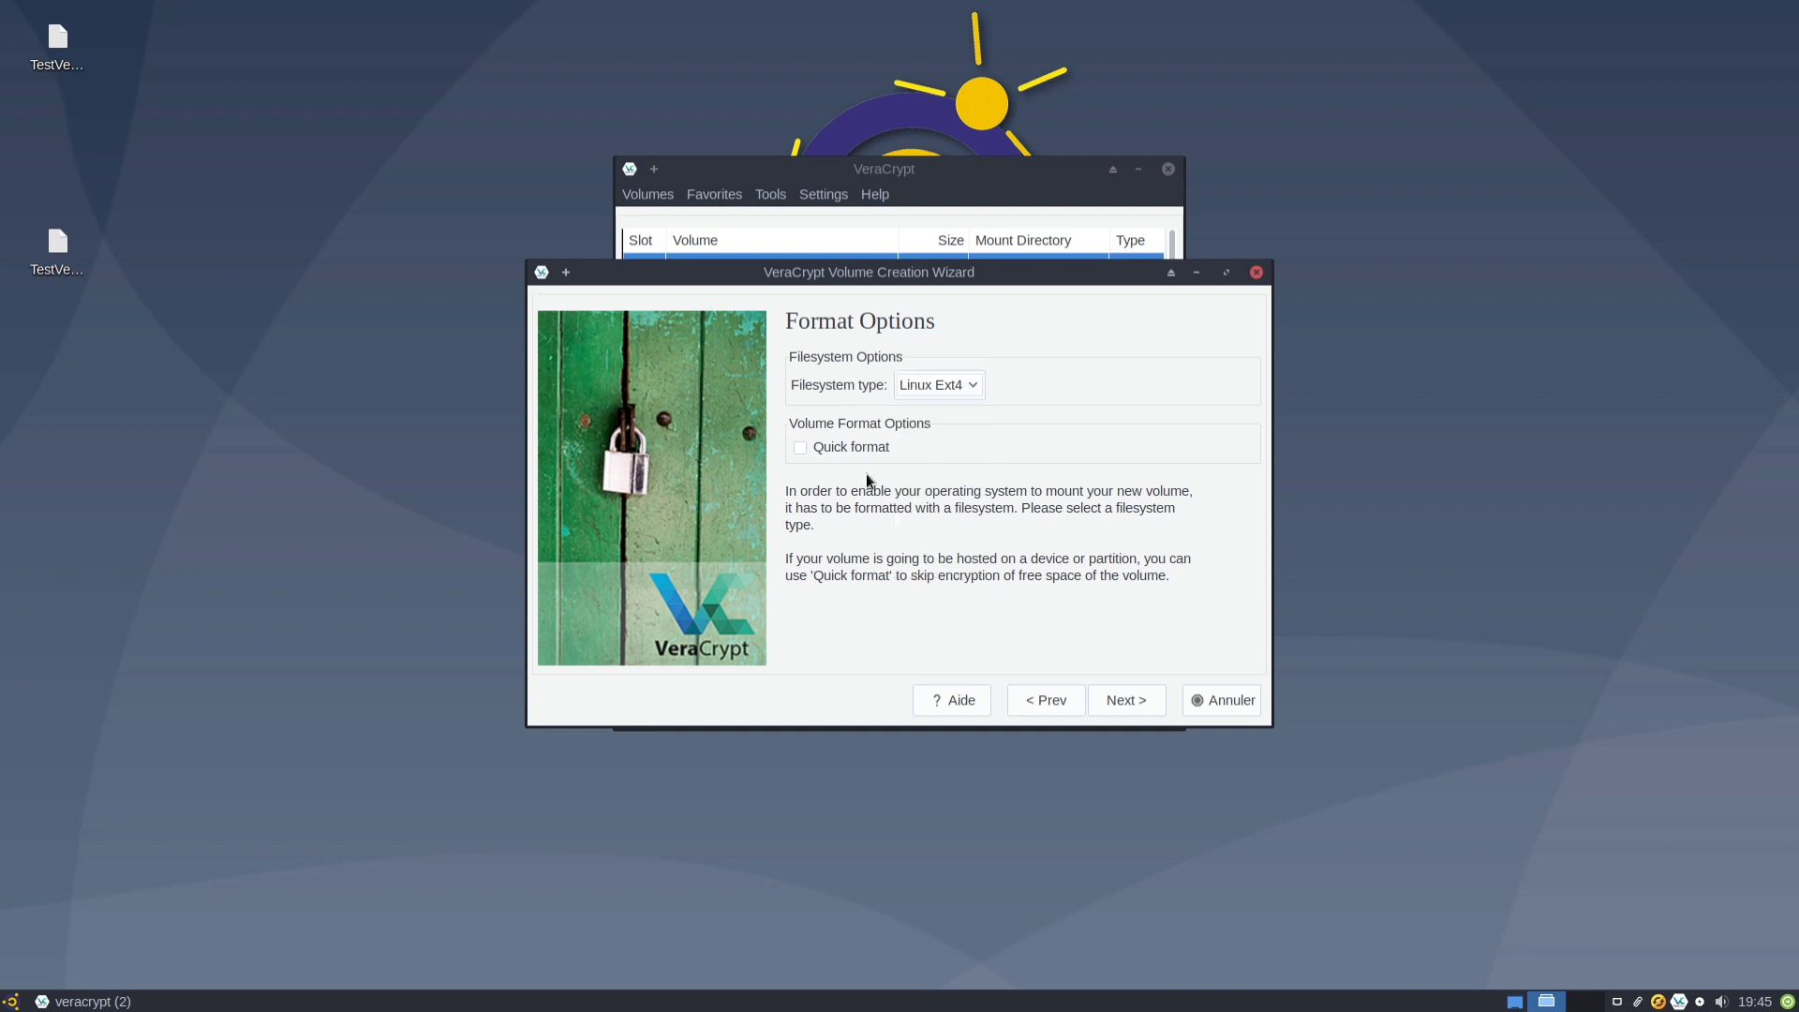
pyautogui.click(1131, 710)
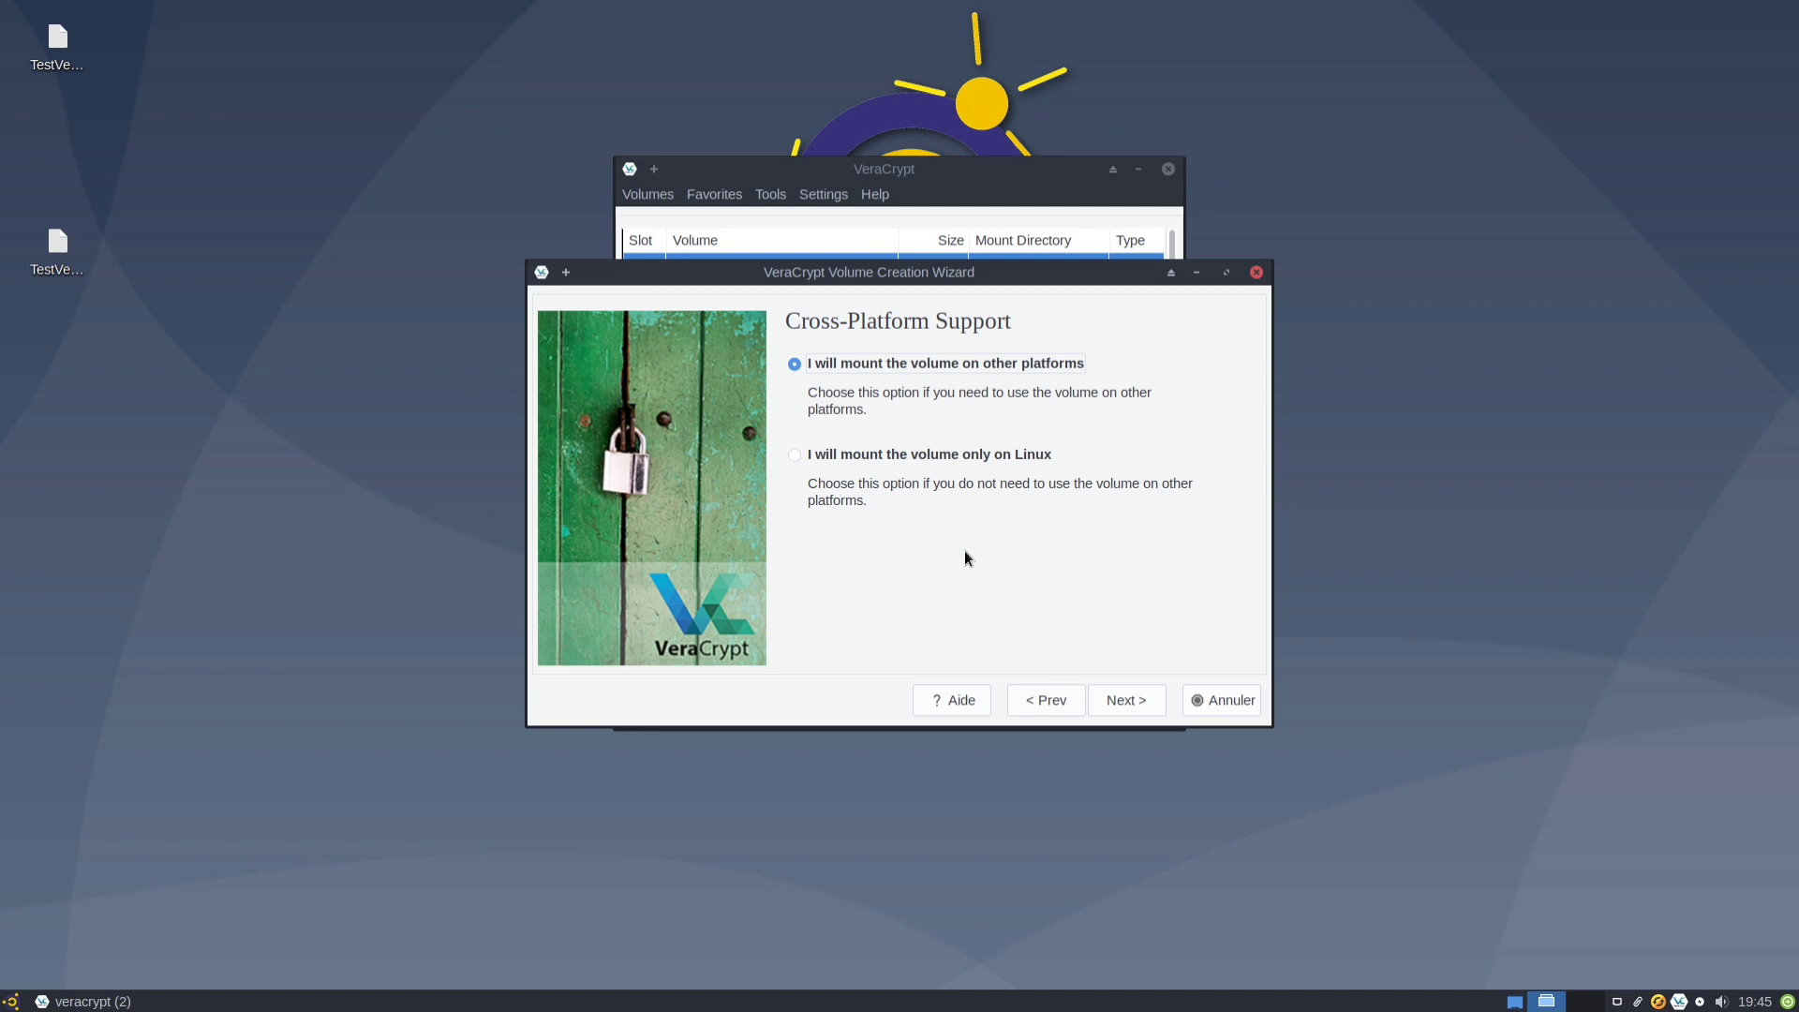
# Select Linux-only mounting and reveal the random pool on the Volume Format page.
pyautogui.click(944, 459)
pyautogui.click(830, 362)
pyautogui.click(914, 457)
pyautogui.click(1110, 703)
pyautogui.click(1136, 379)
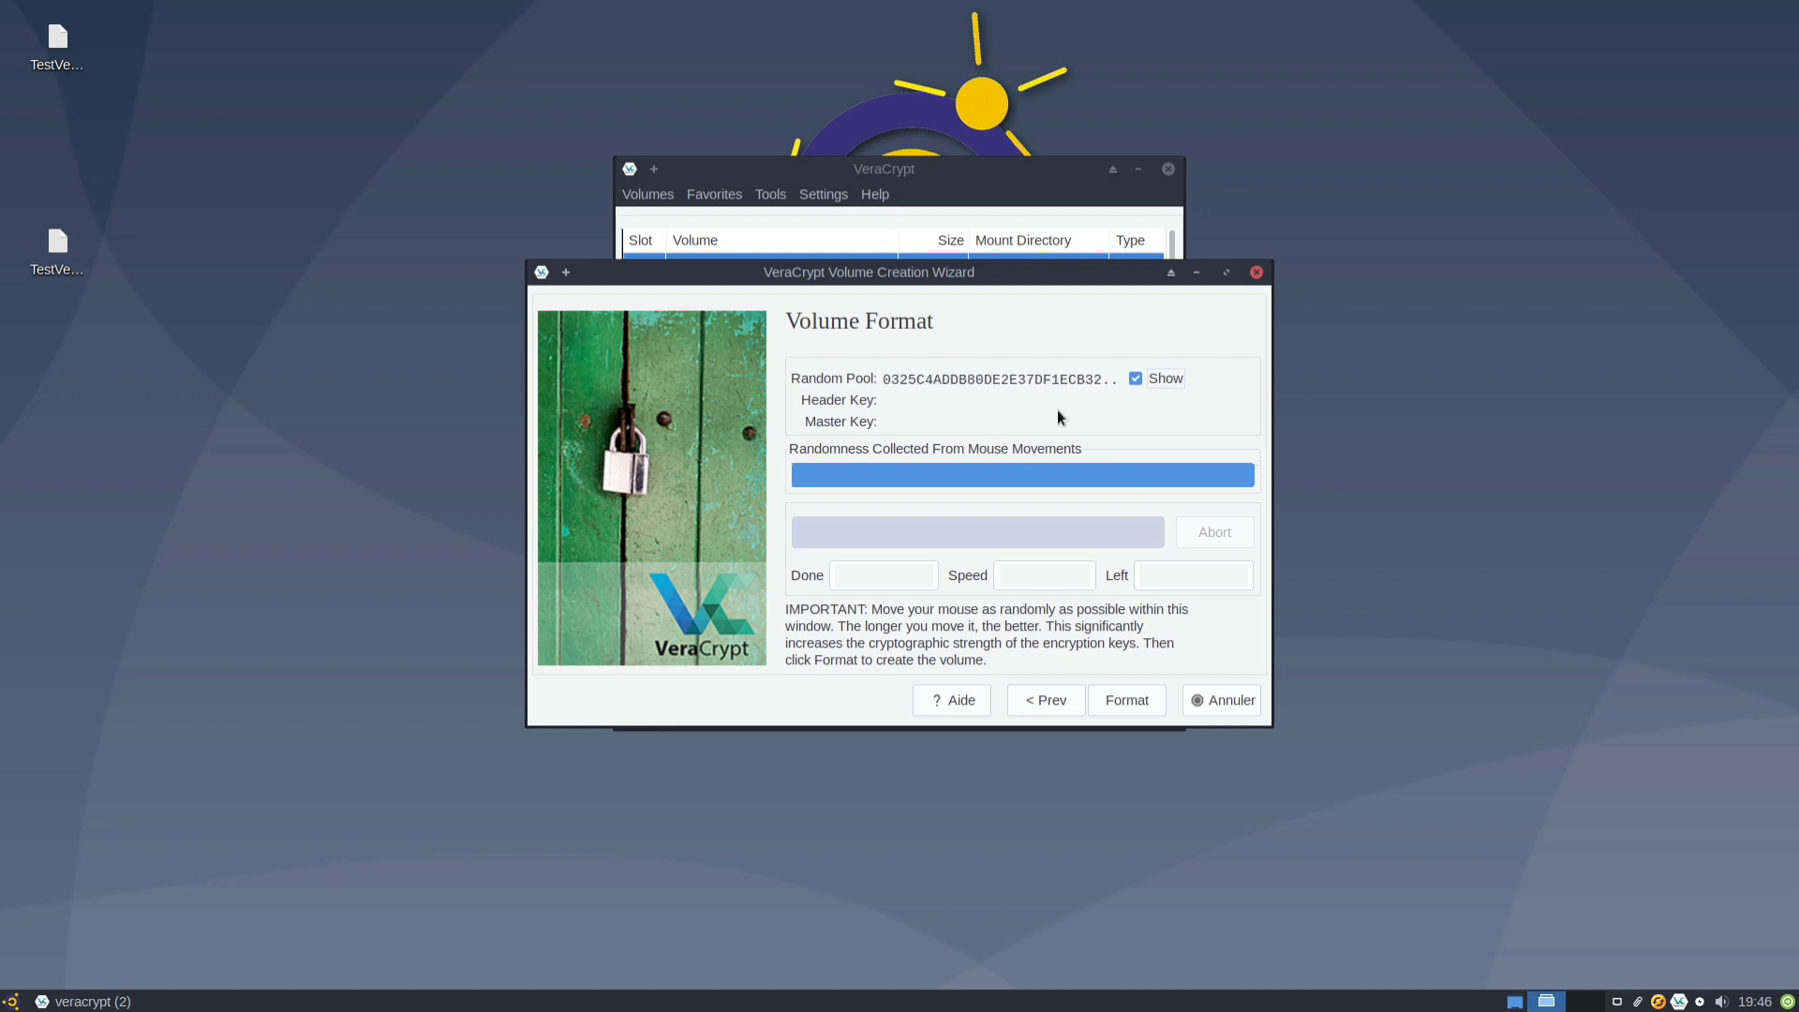
# Format /dev/sdb, confirm erasing its data, acknowledge the success message and exit the wizard.
pyautogui.click(1128, 700)
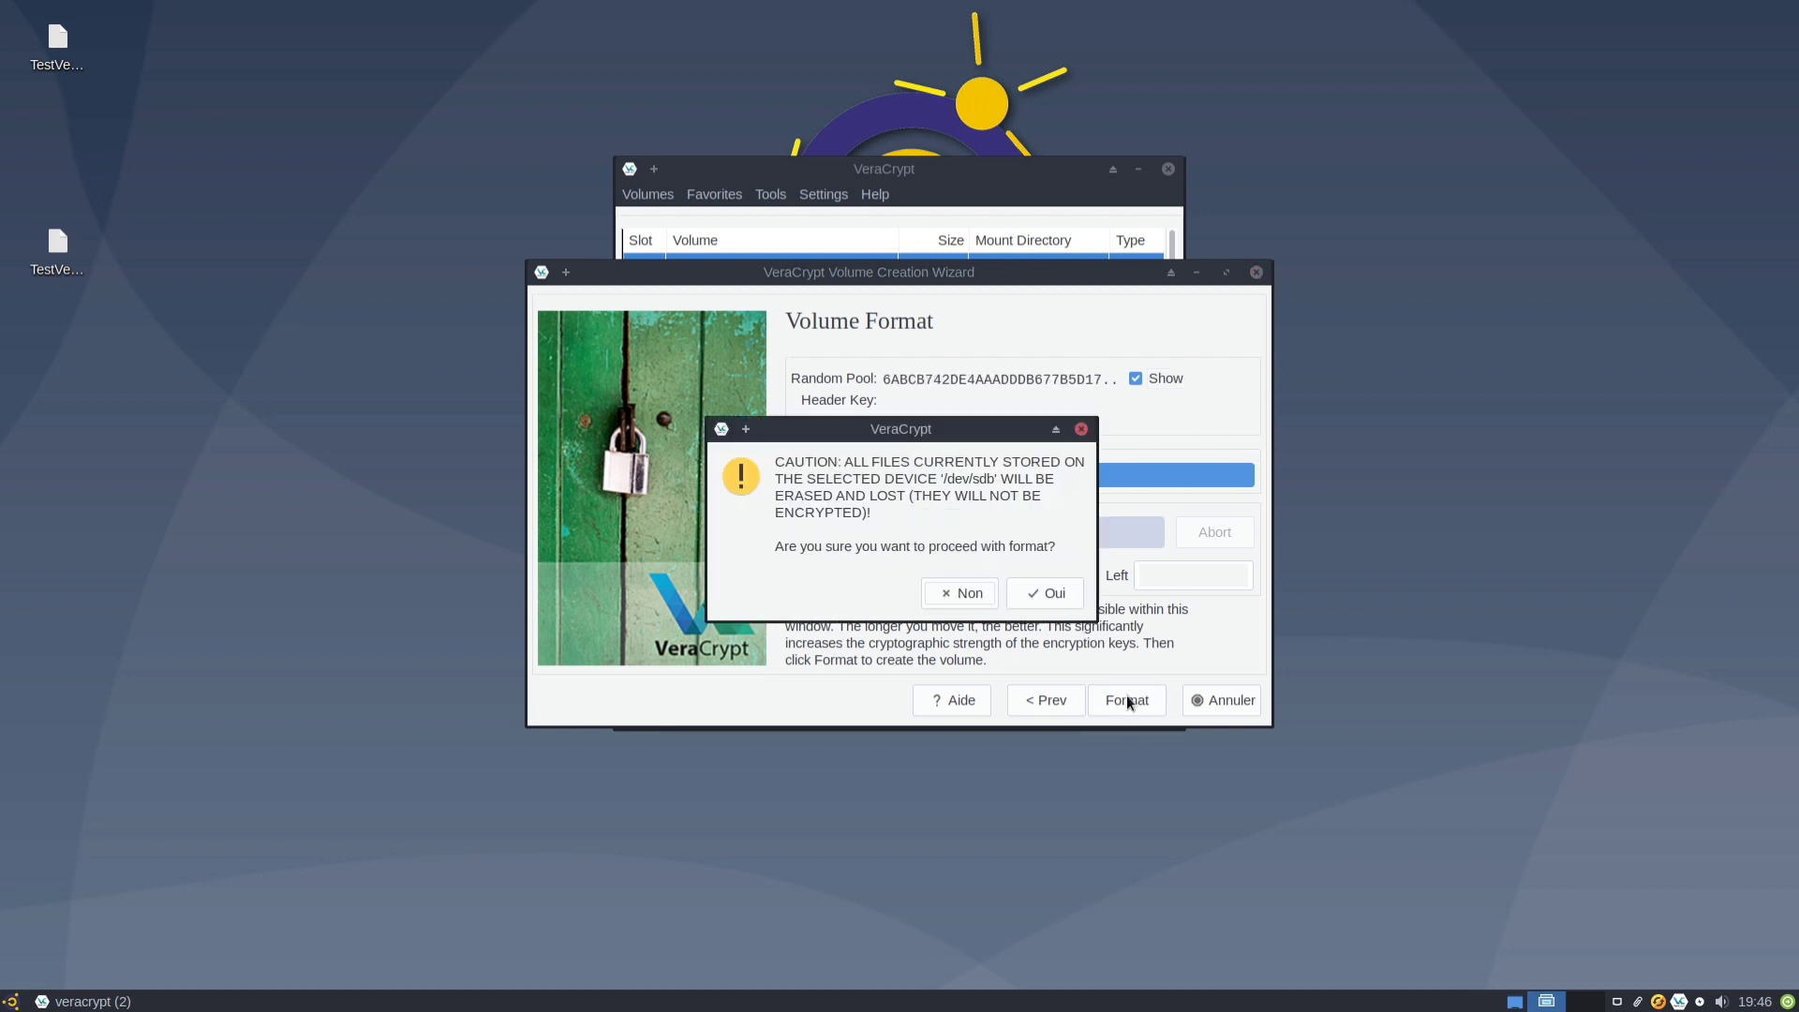
pyautogui.click(1047, 597)
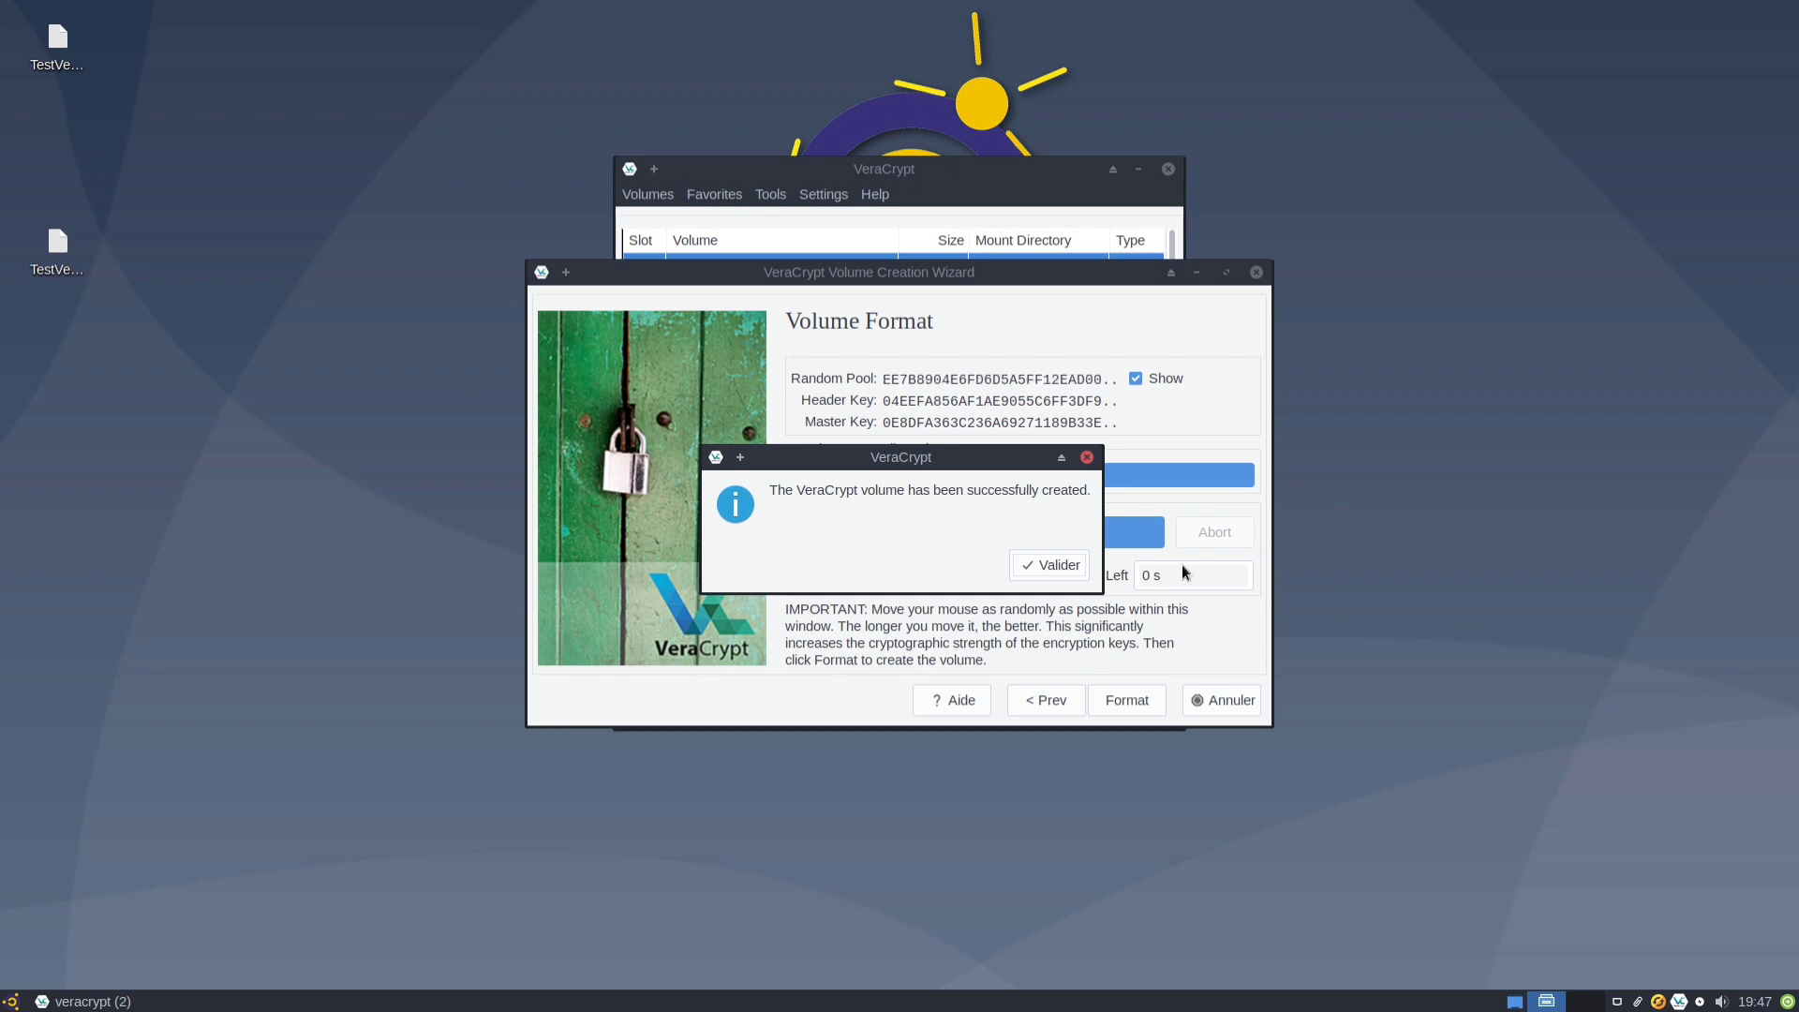
pyautogui.click(1052, 567)
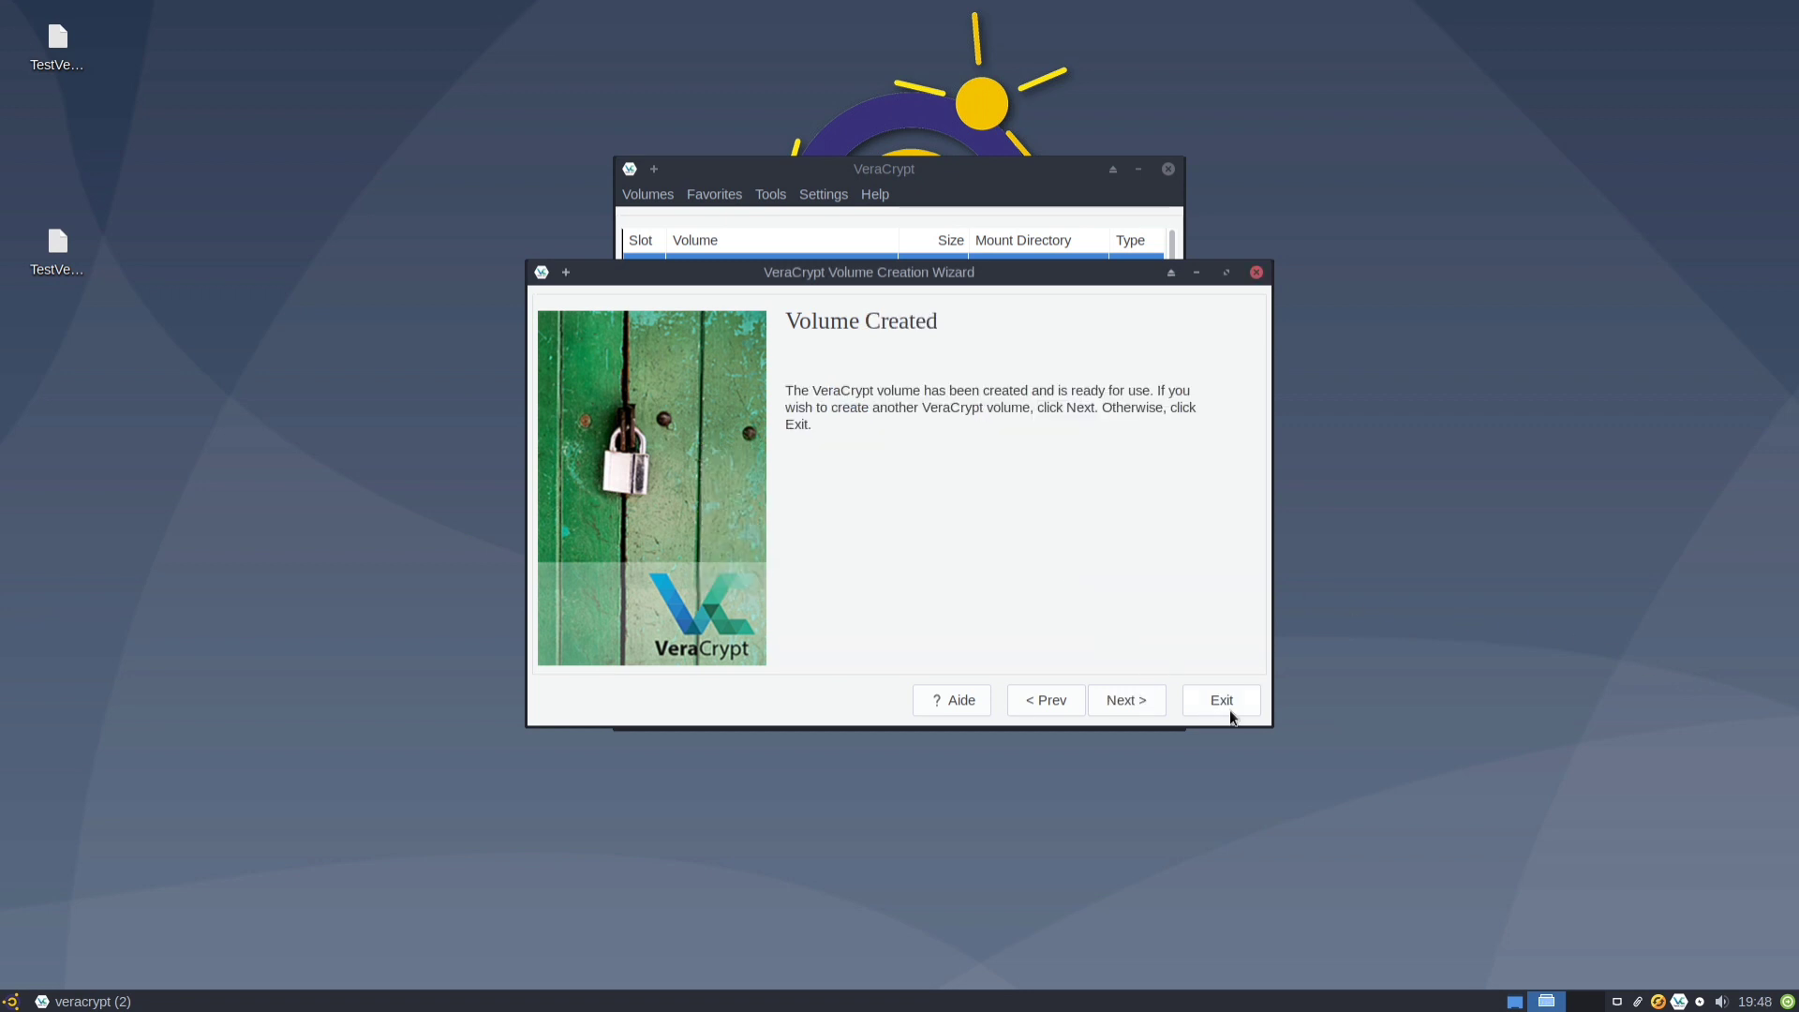
pyautogui.click(1230, 712)
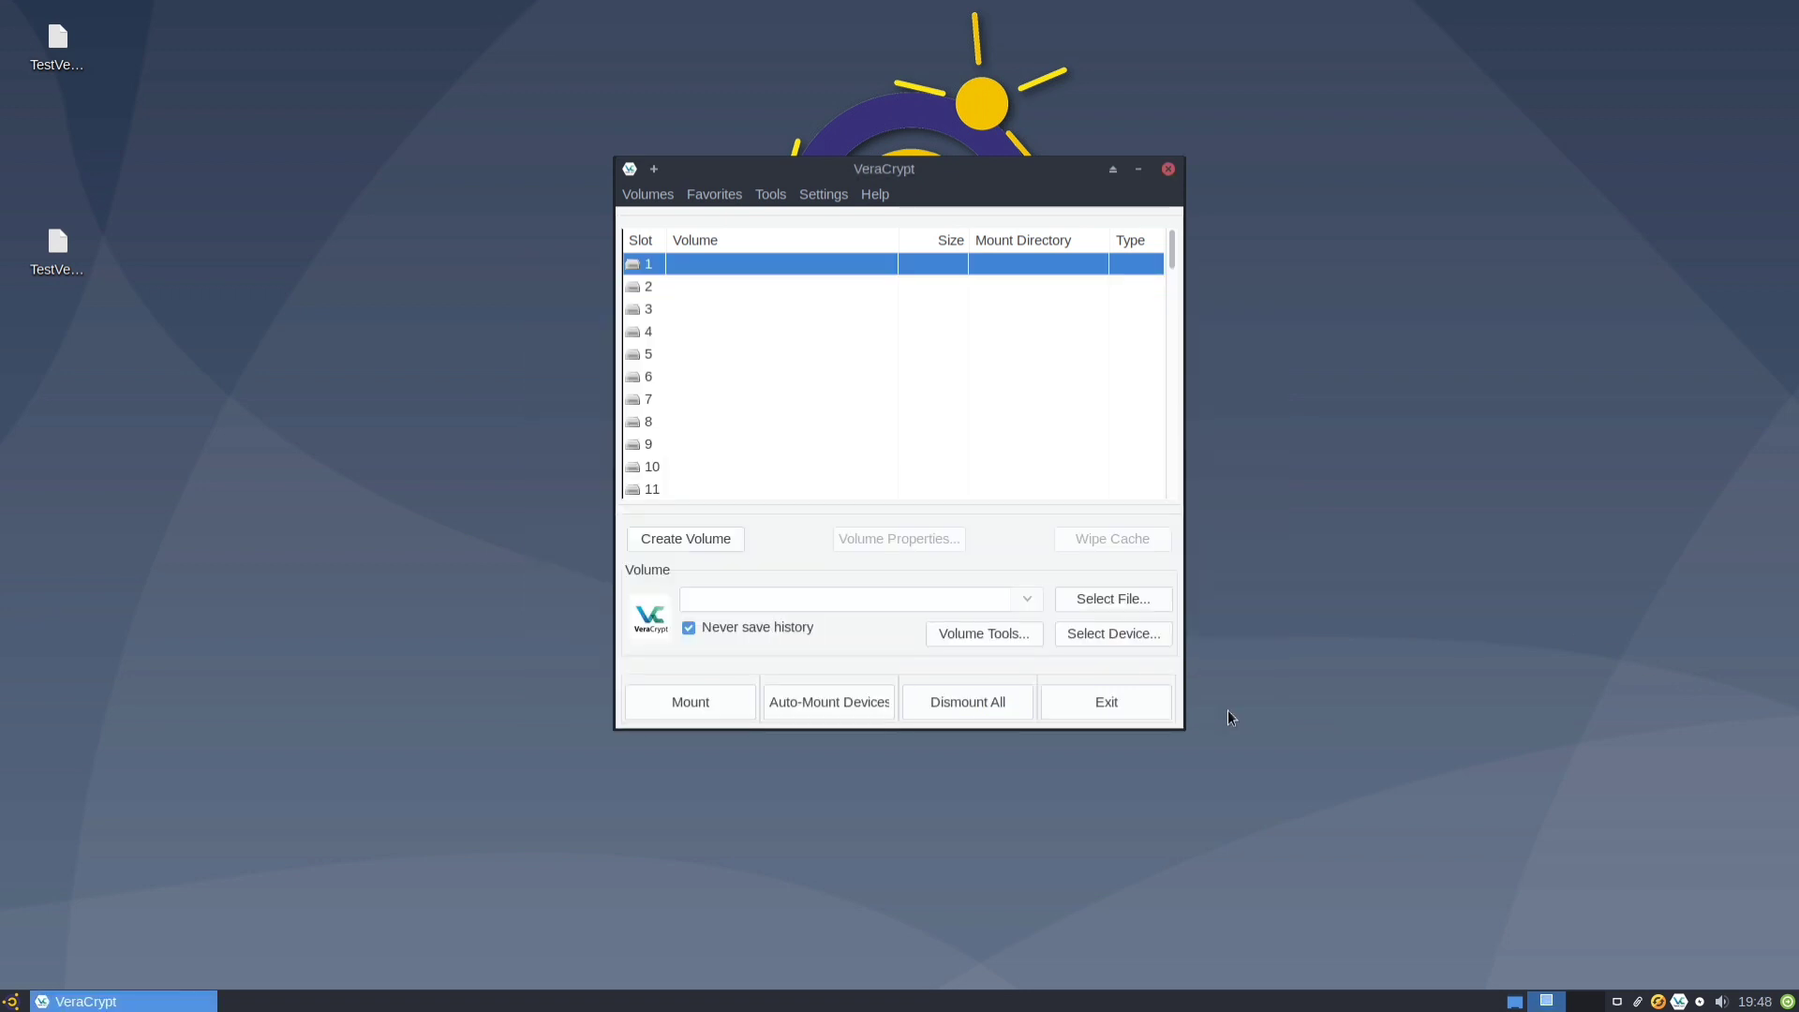
# Select /dev/sdb and mount it in slot 1 with the volume password.
pyautogui.click(1070, 631)
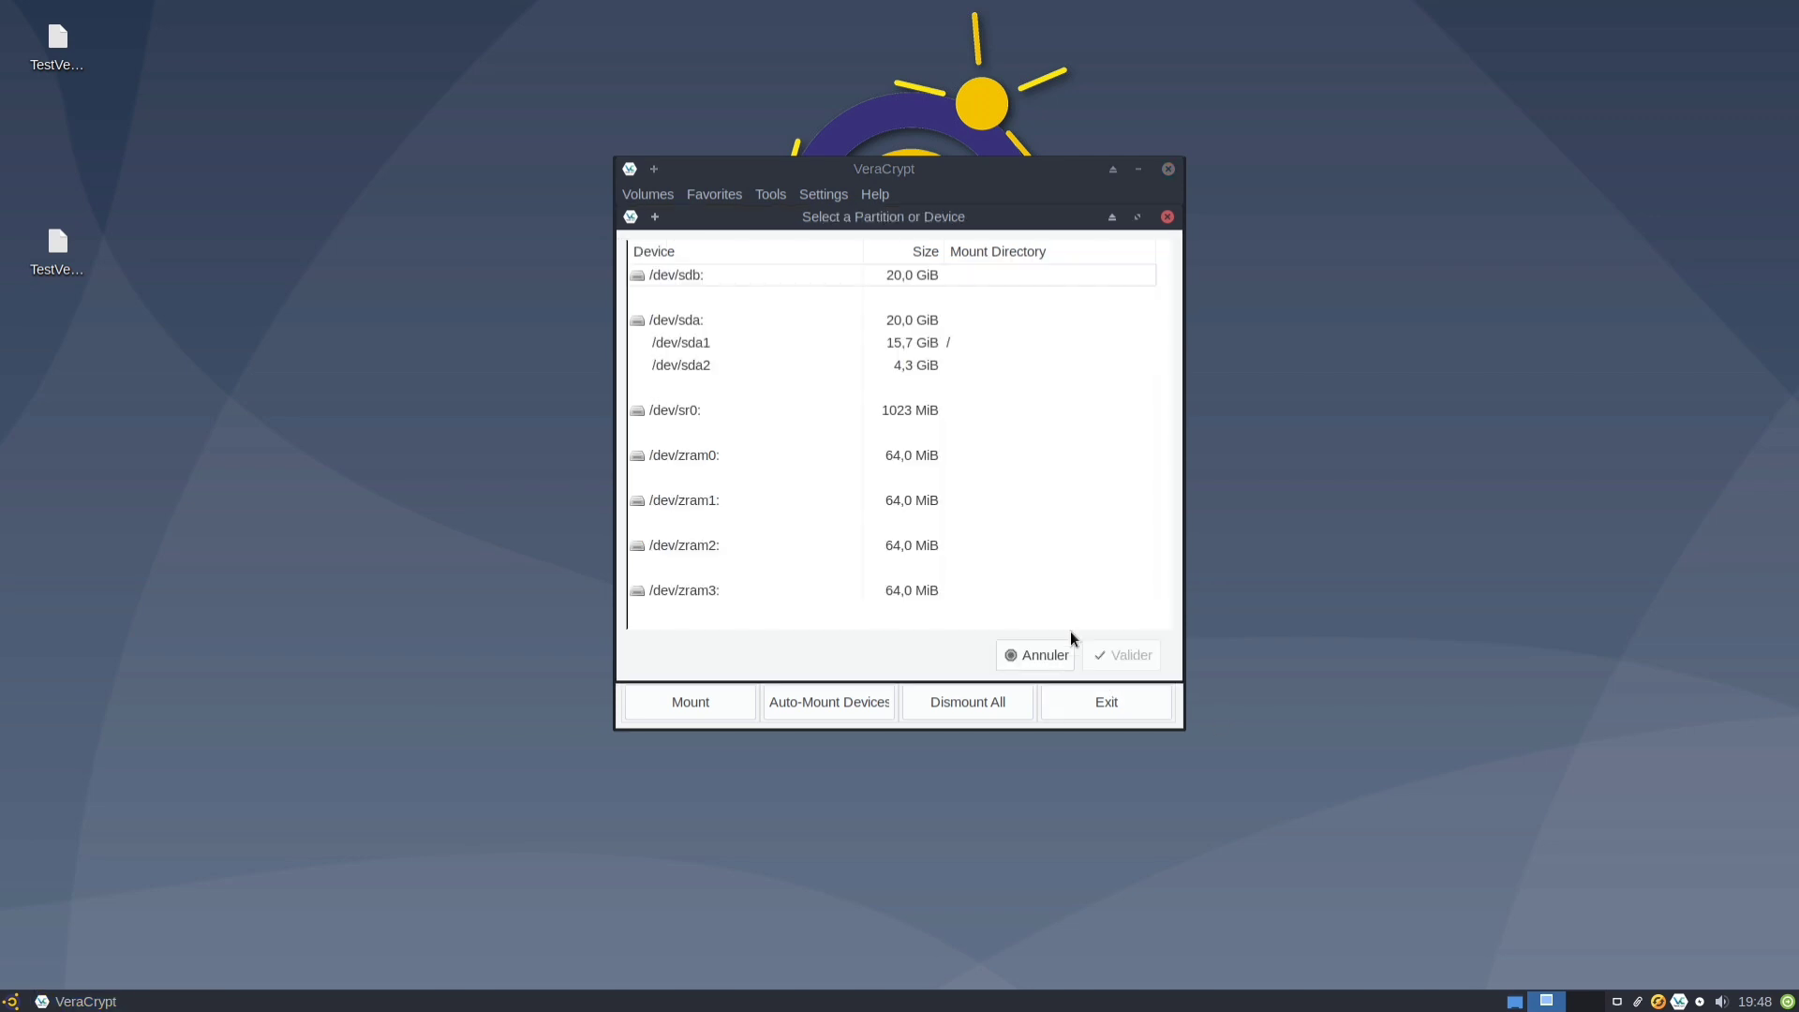
pyautogui.click(1053, 656)
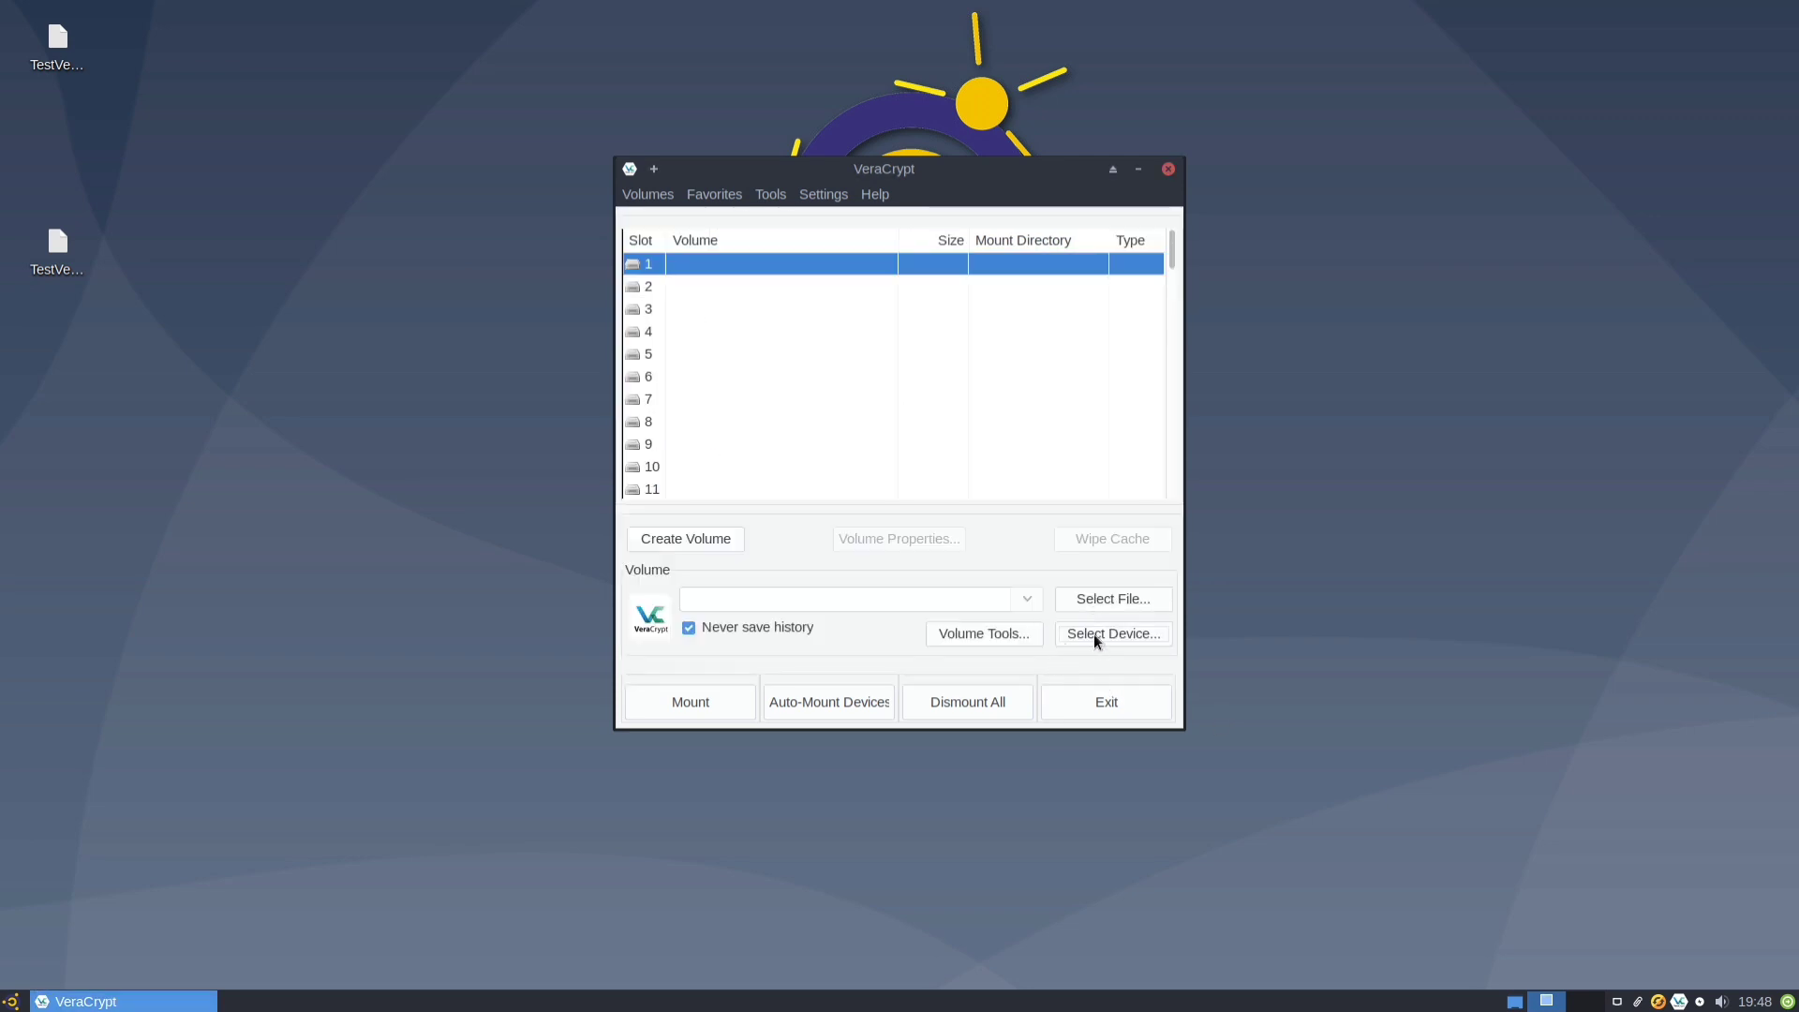
pyautogui.click(1094, 634)
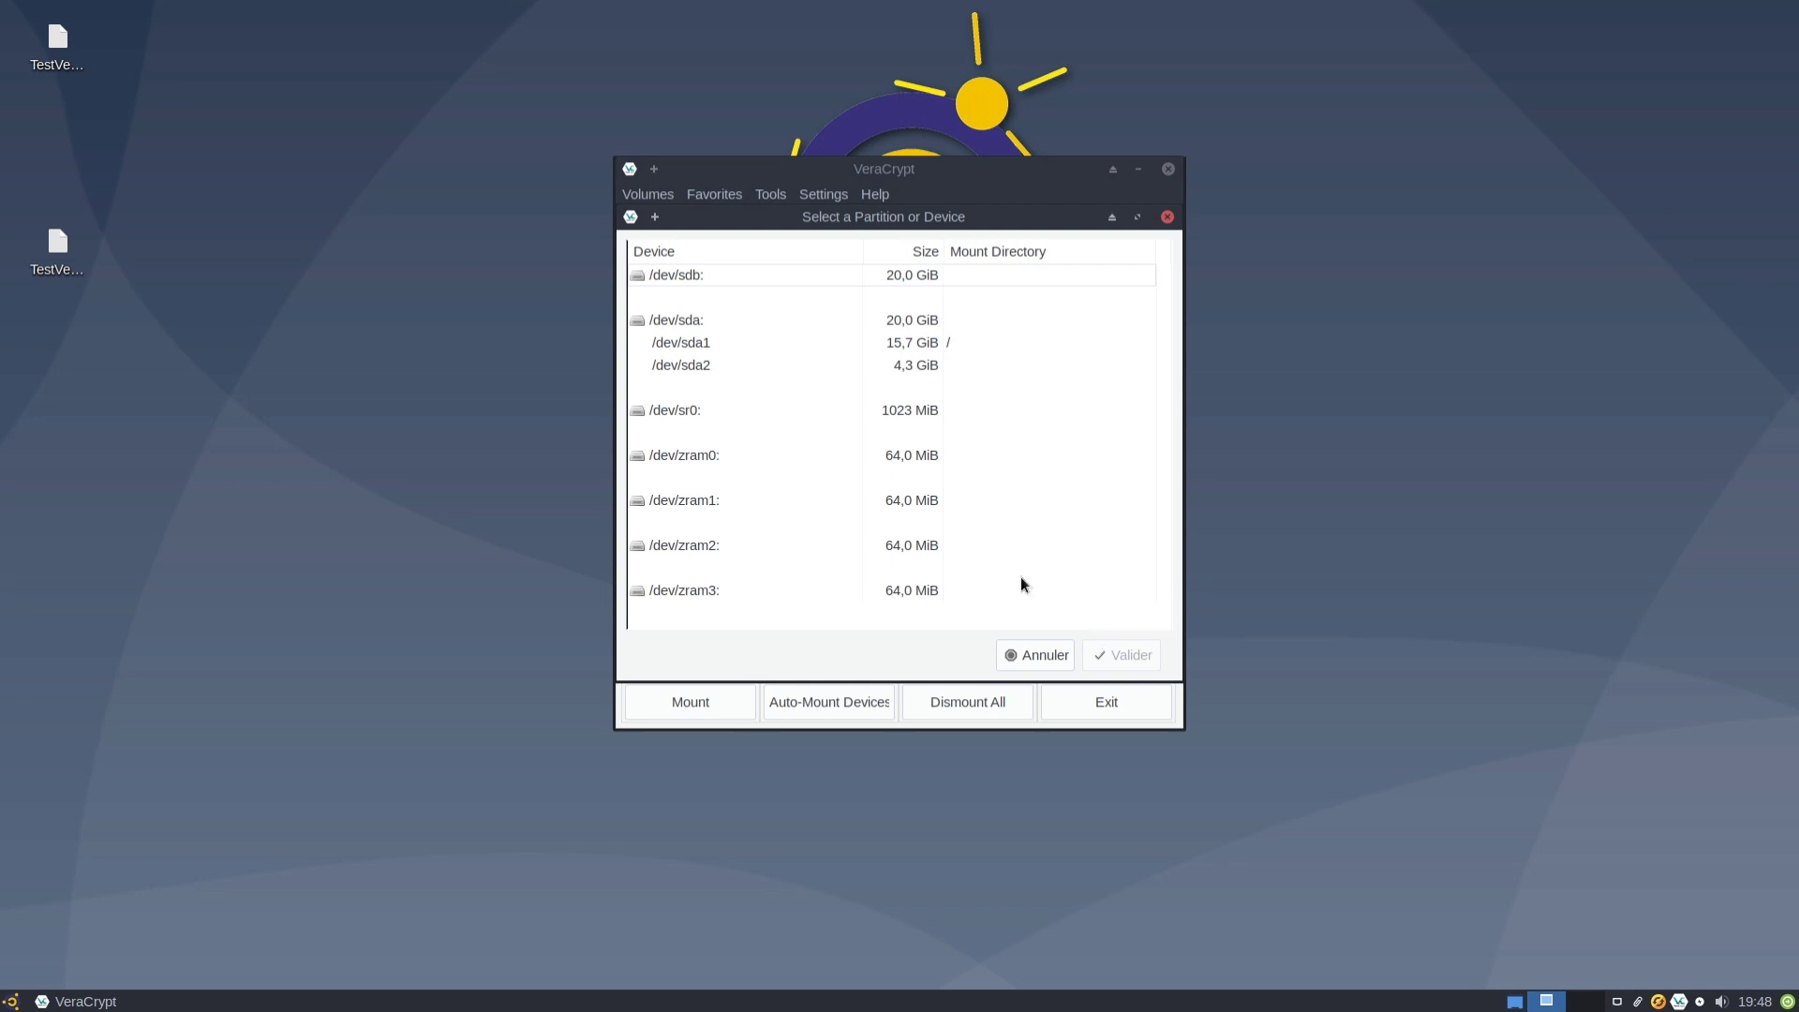
pyautogui.click(704, 275)
pyautogui.click(1136, 656)
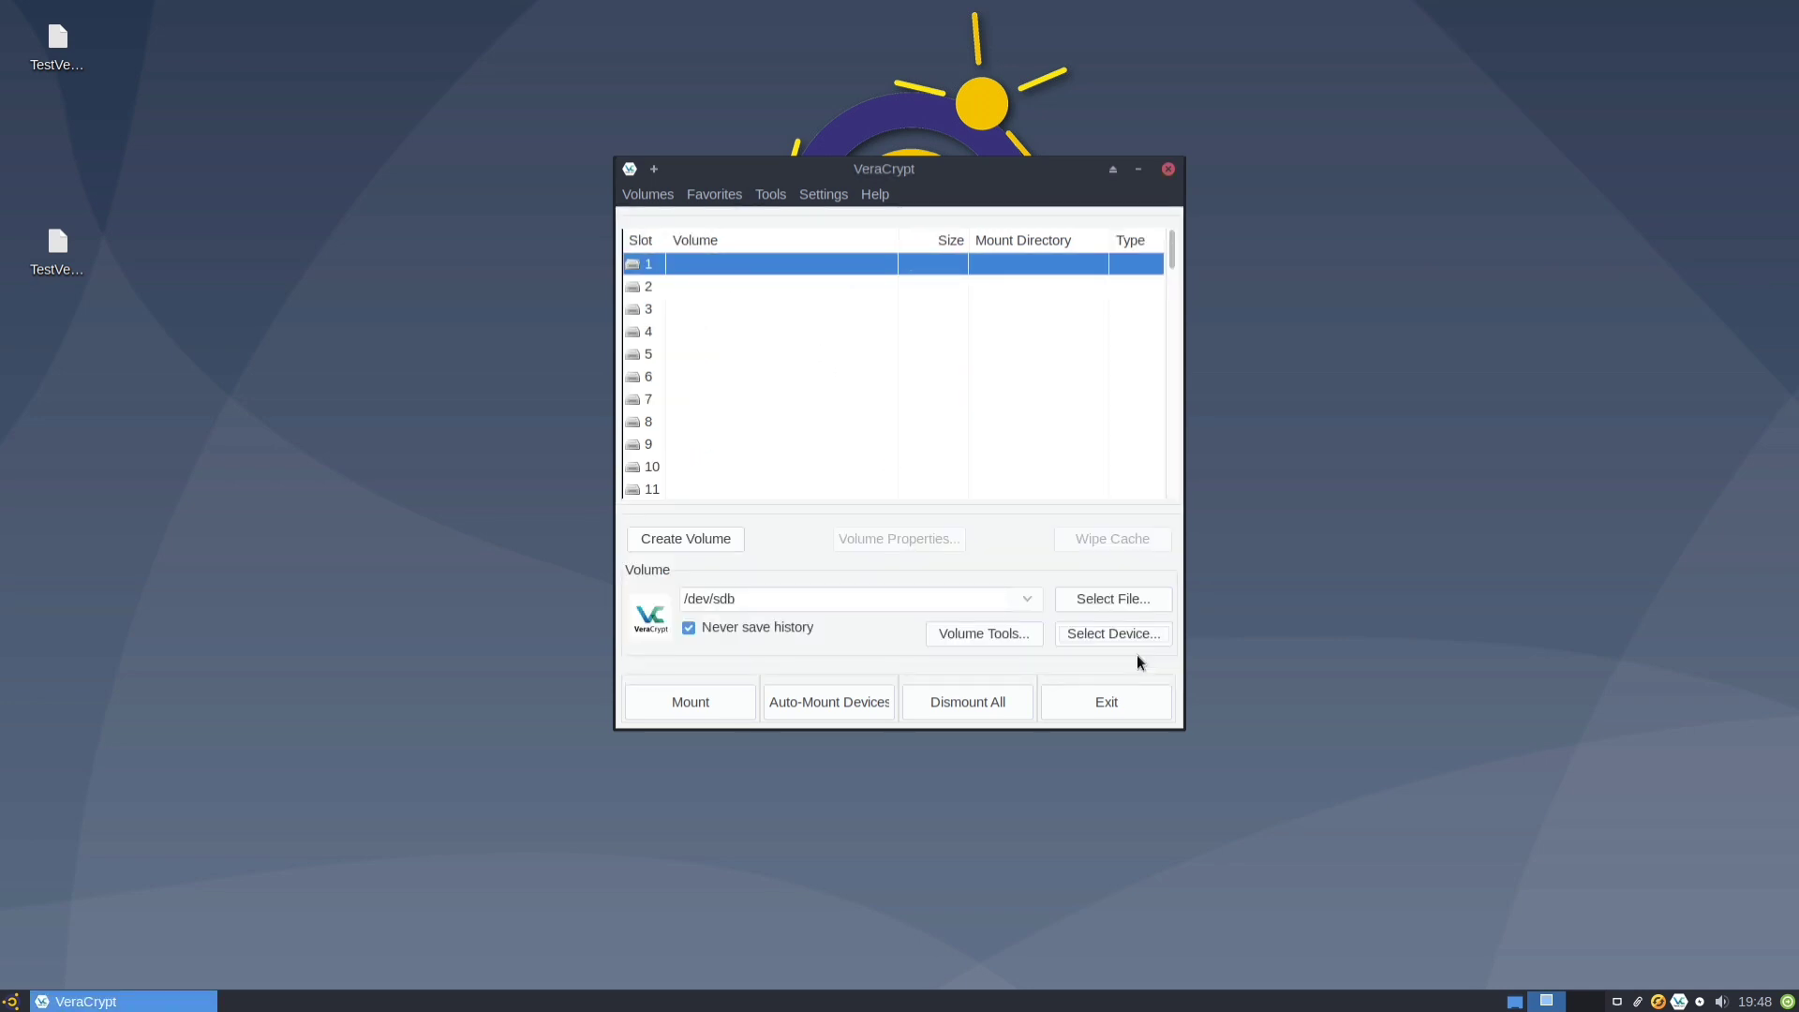
pyautogui.click(691, 708)
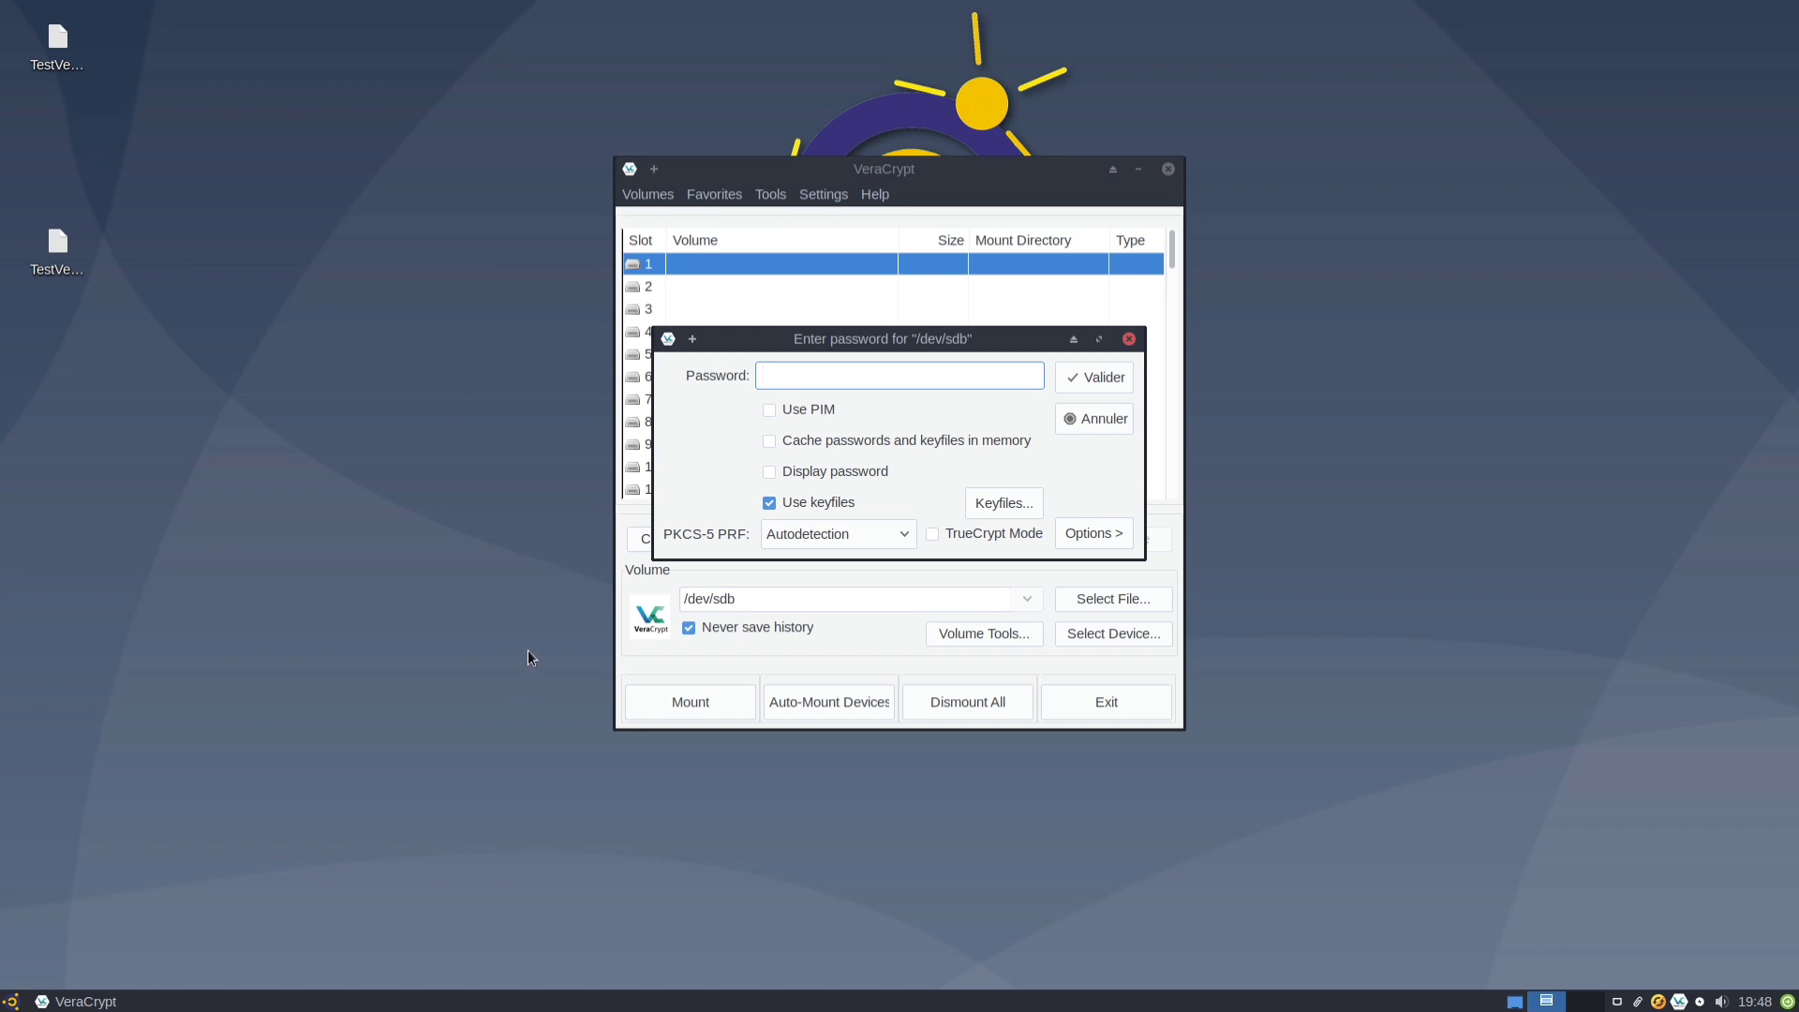
pyautogui.write('******')
pyautogui.click(790, 471)
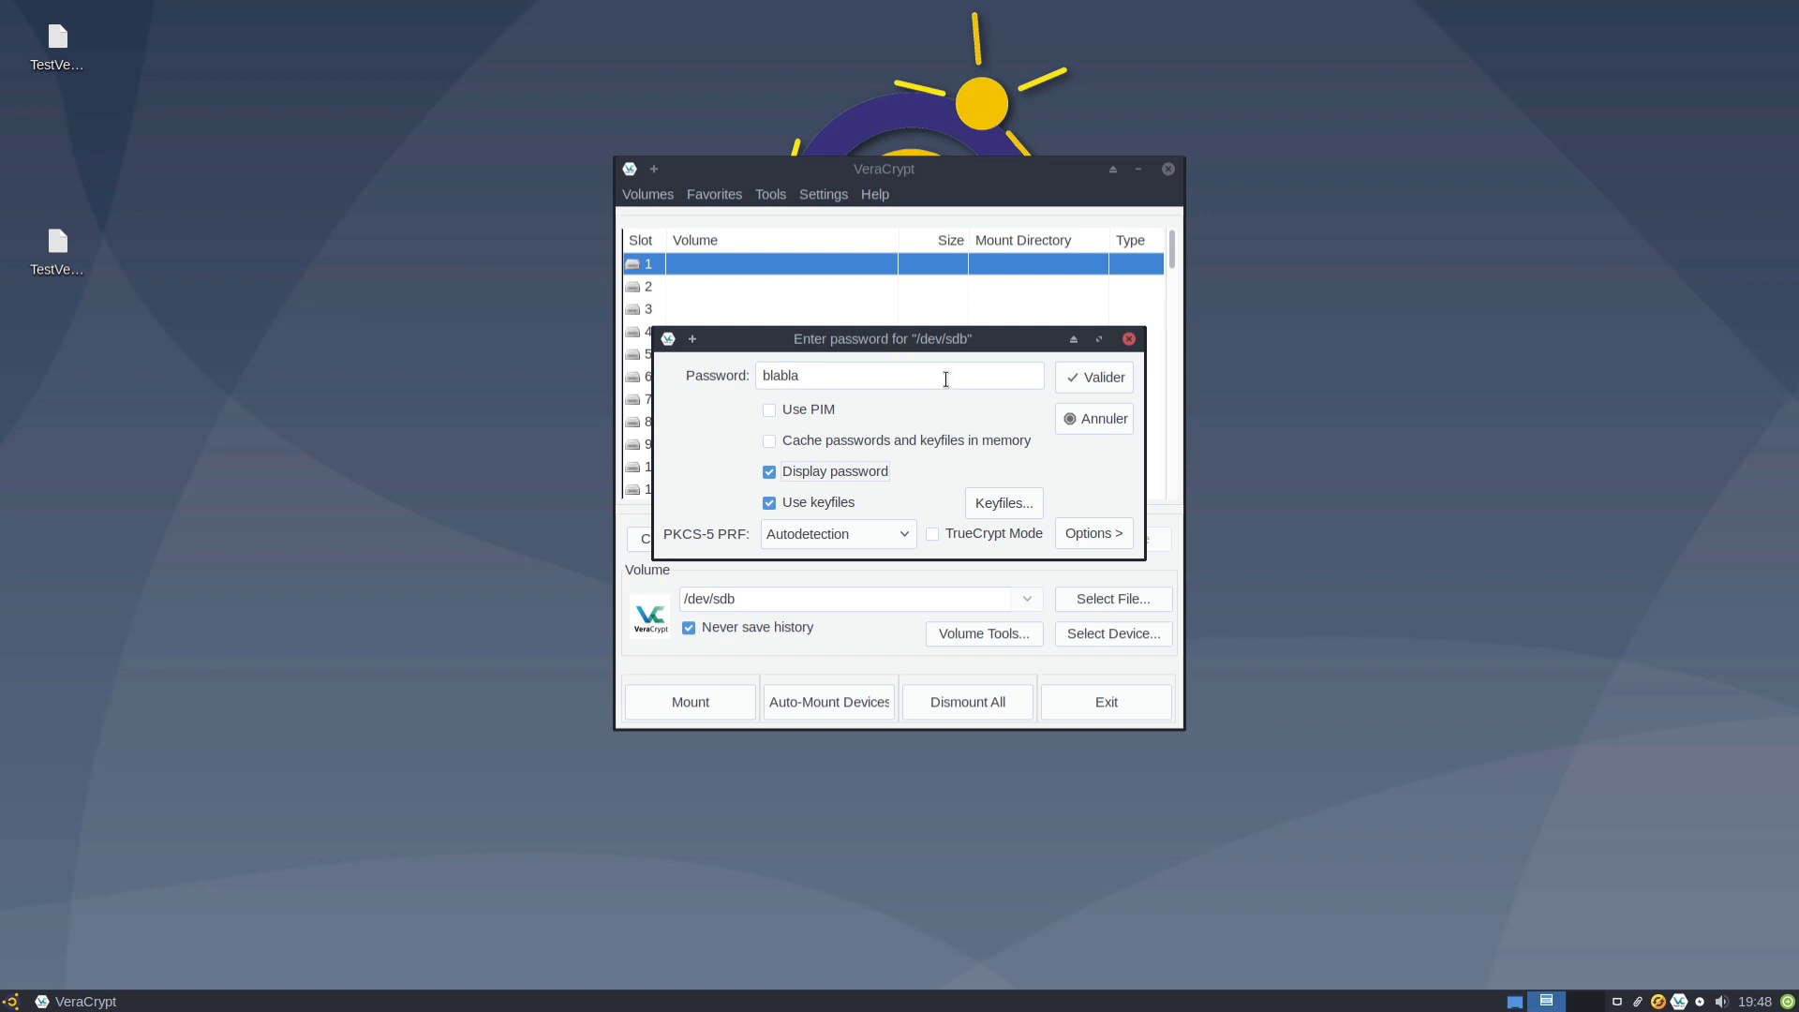
pyautogui.click(1078, 377)
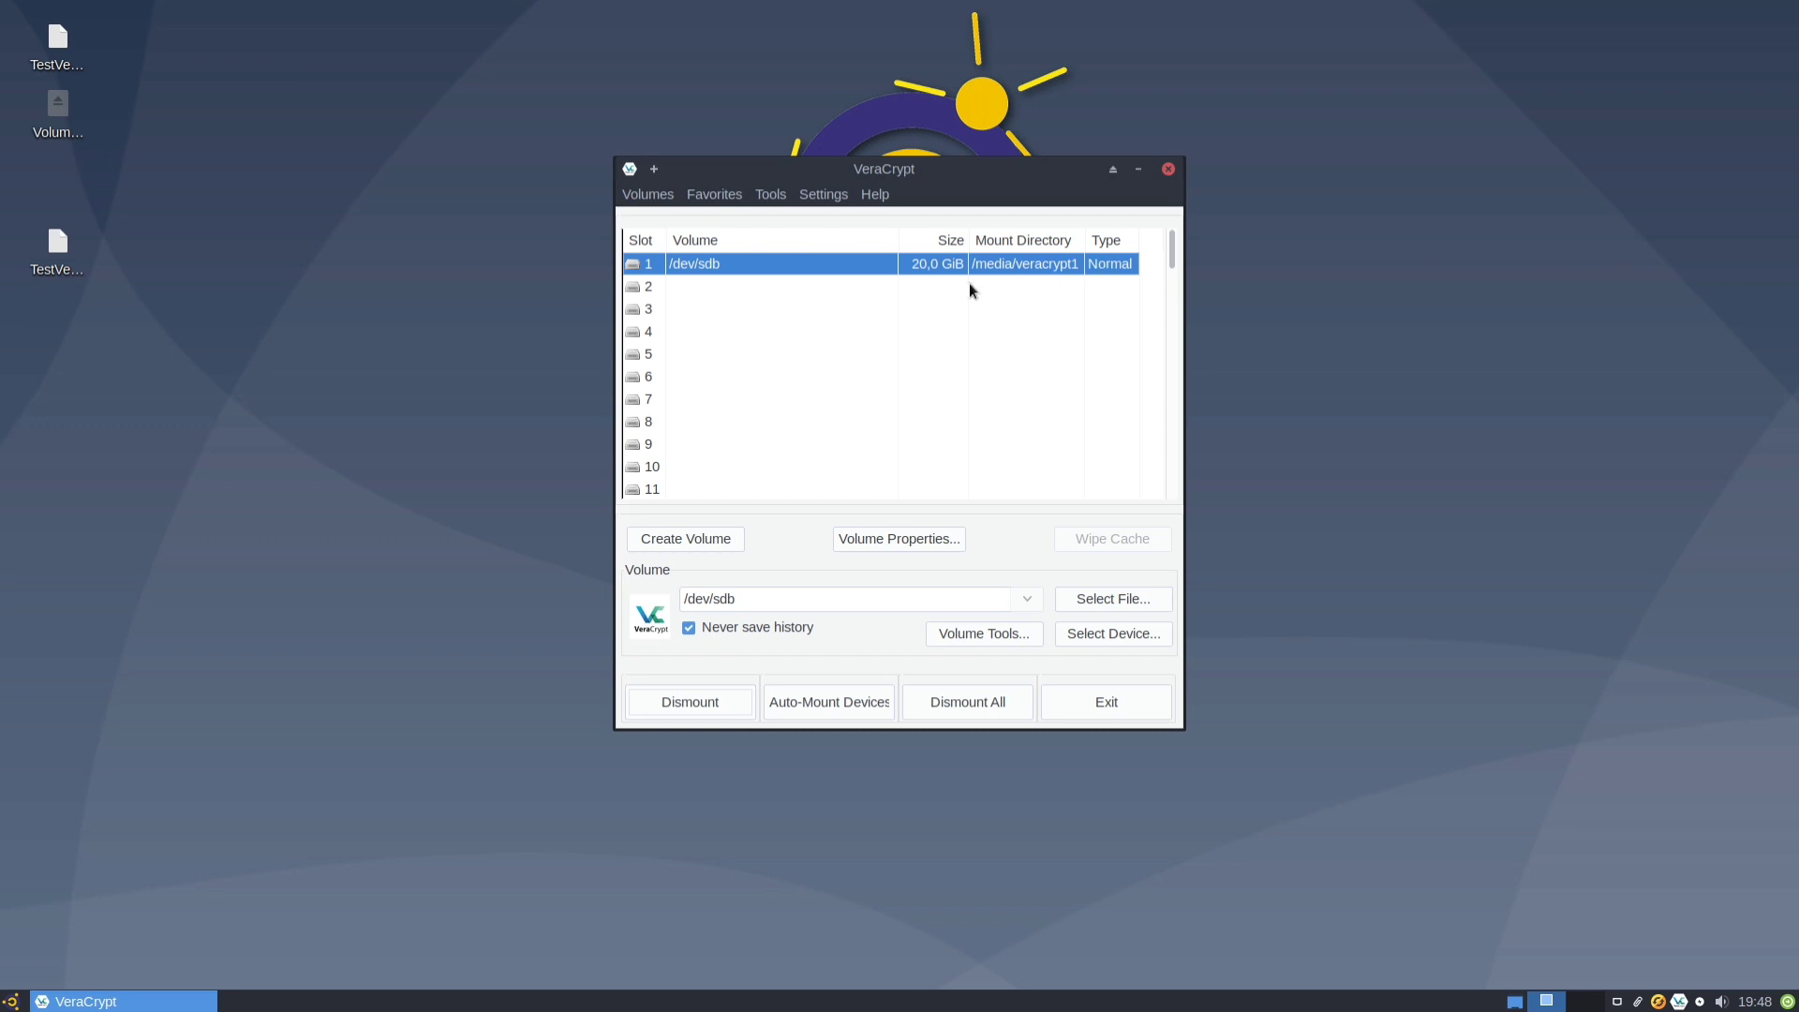
# Review the mounted volume's properties, then open the 21 Go volume in the file manager.
pyautogui.click(898, 537)
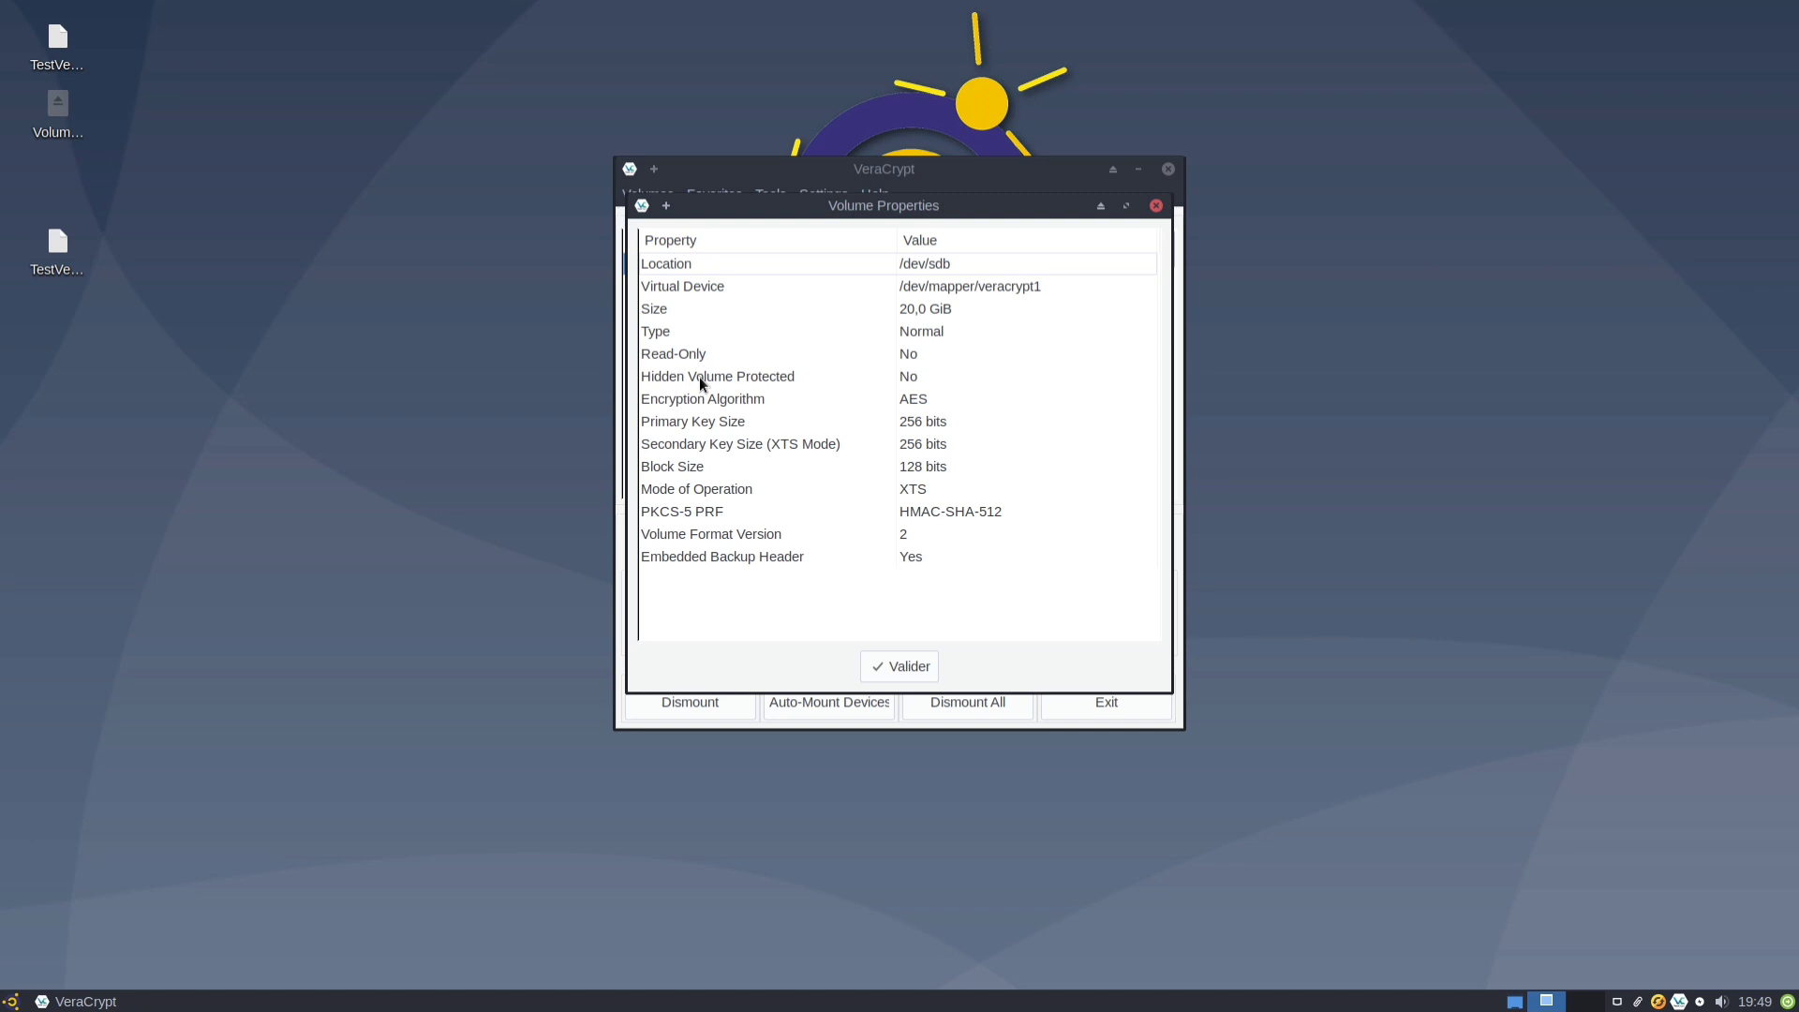
pyautogui.click(908, 666)
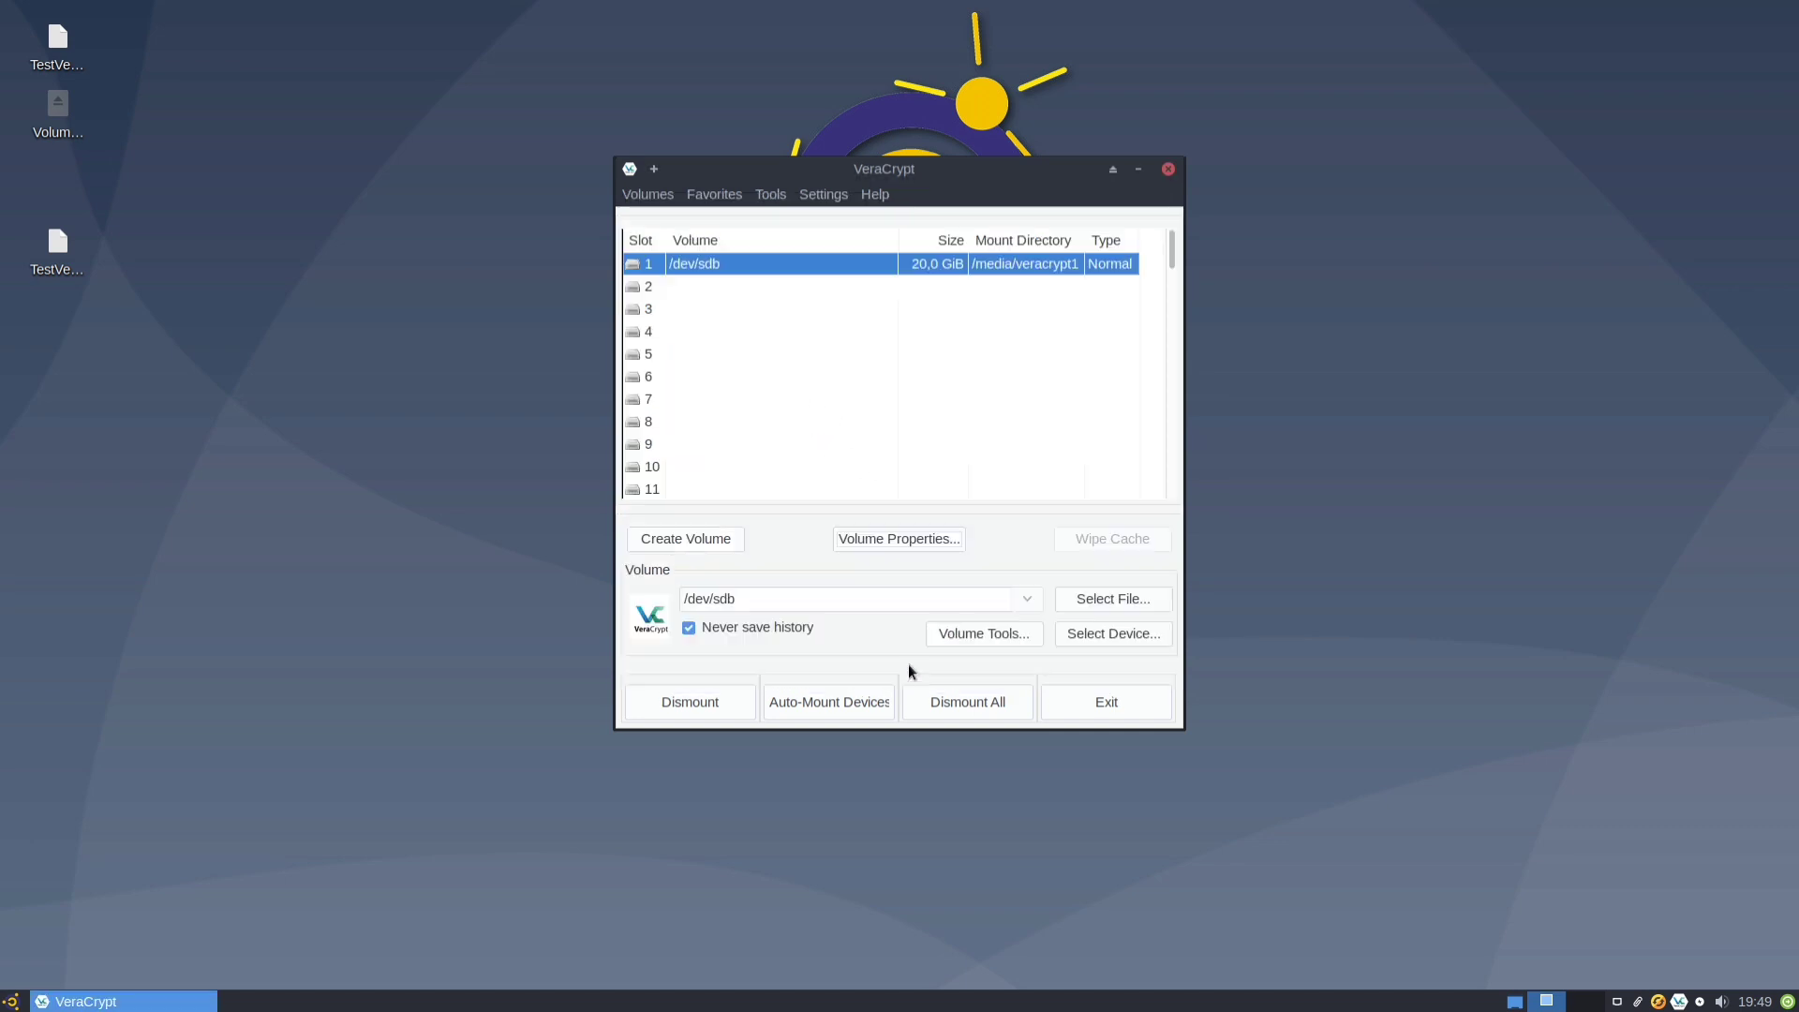
pyautogui.click(11, 1001)
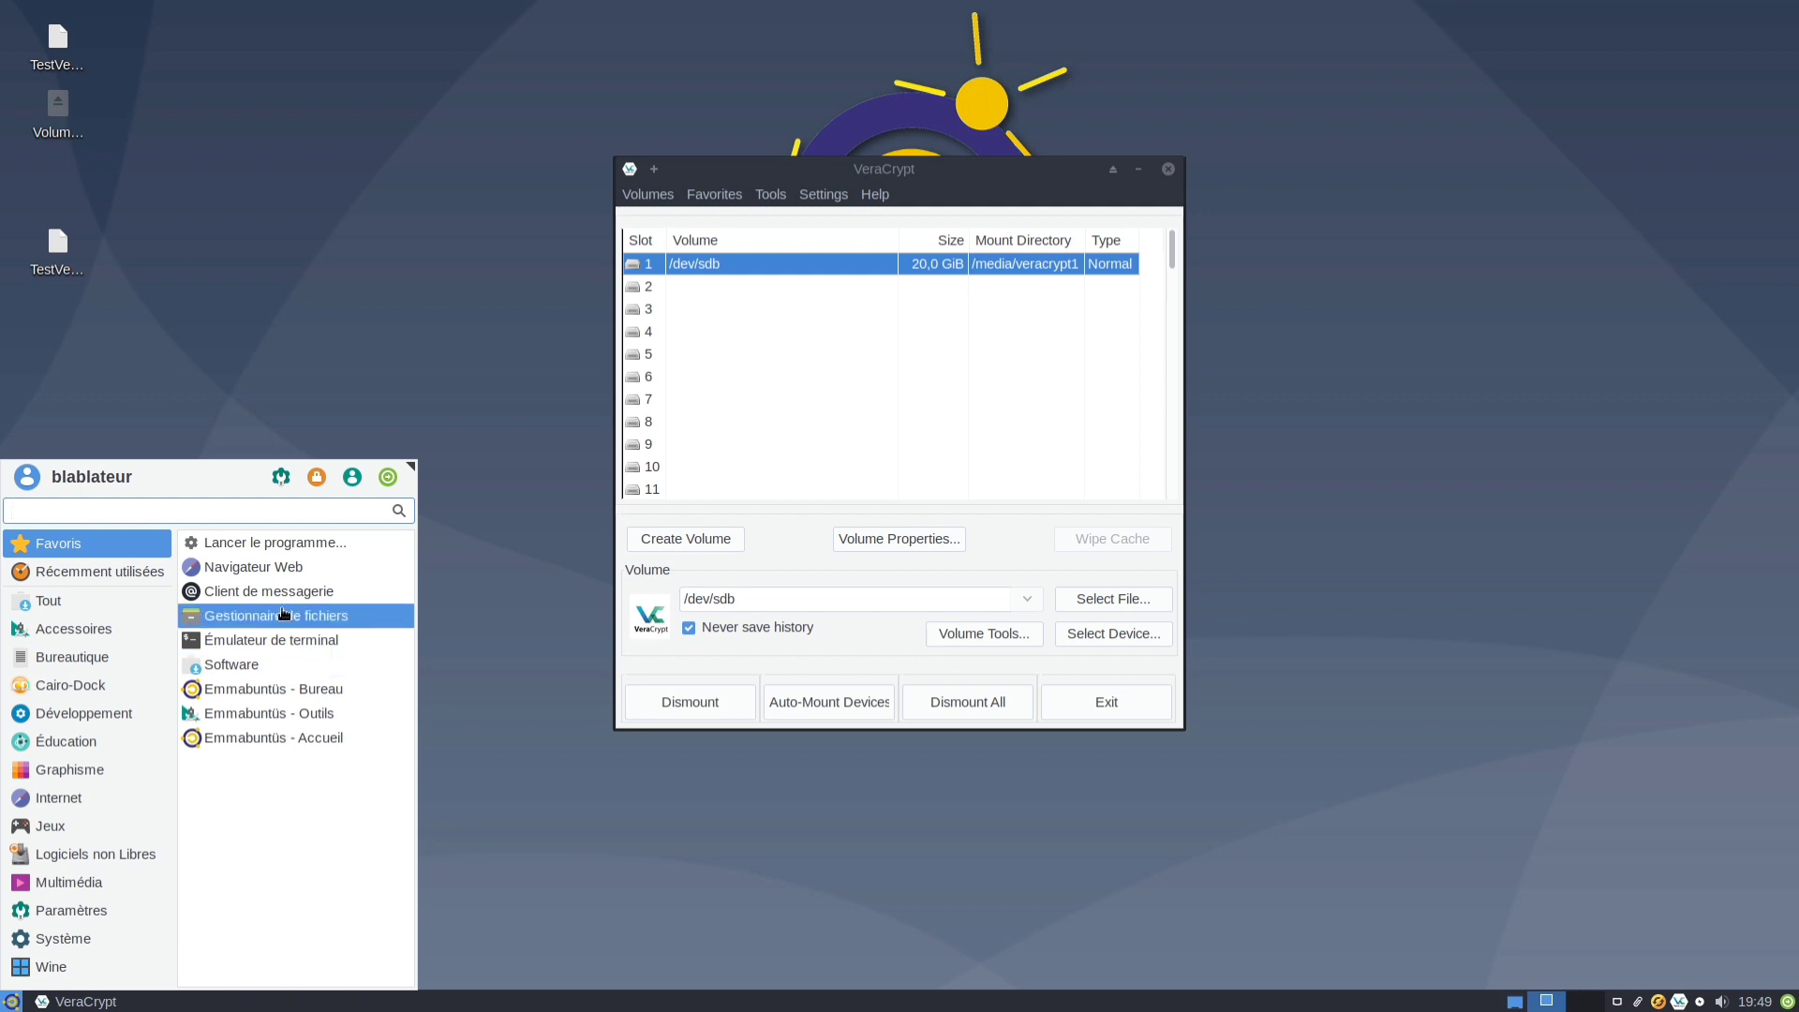
pyautogui.click(281, 611)
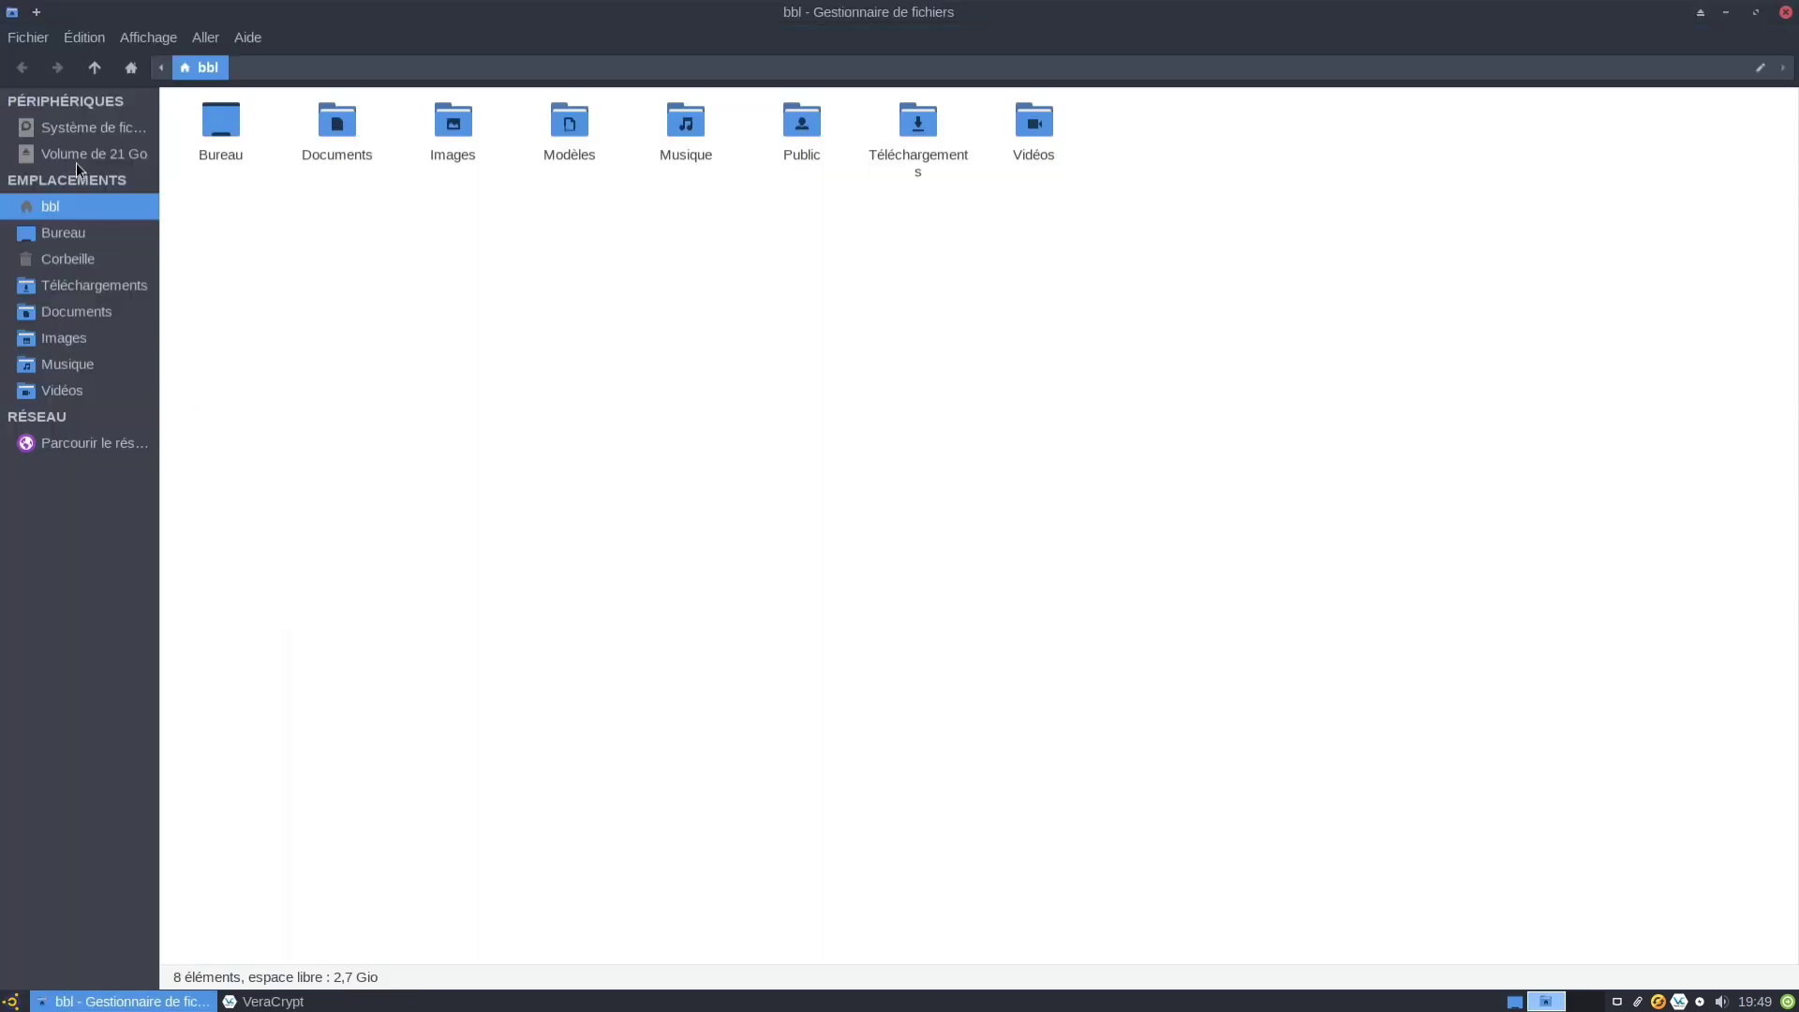
pyautogui.click(76, 150)
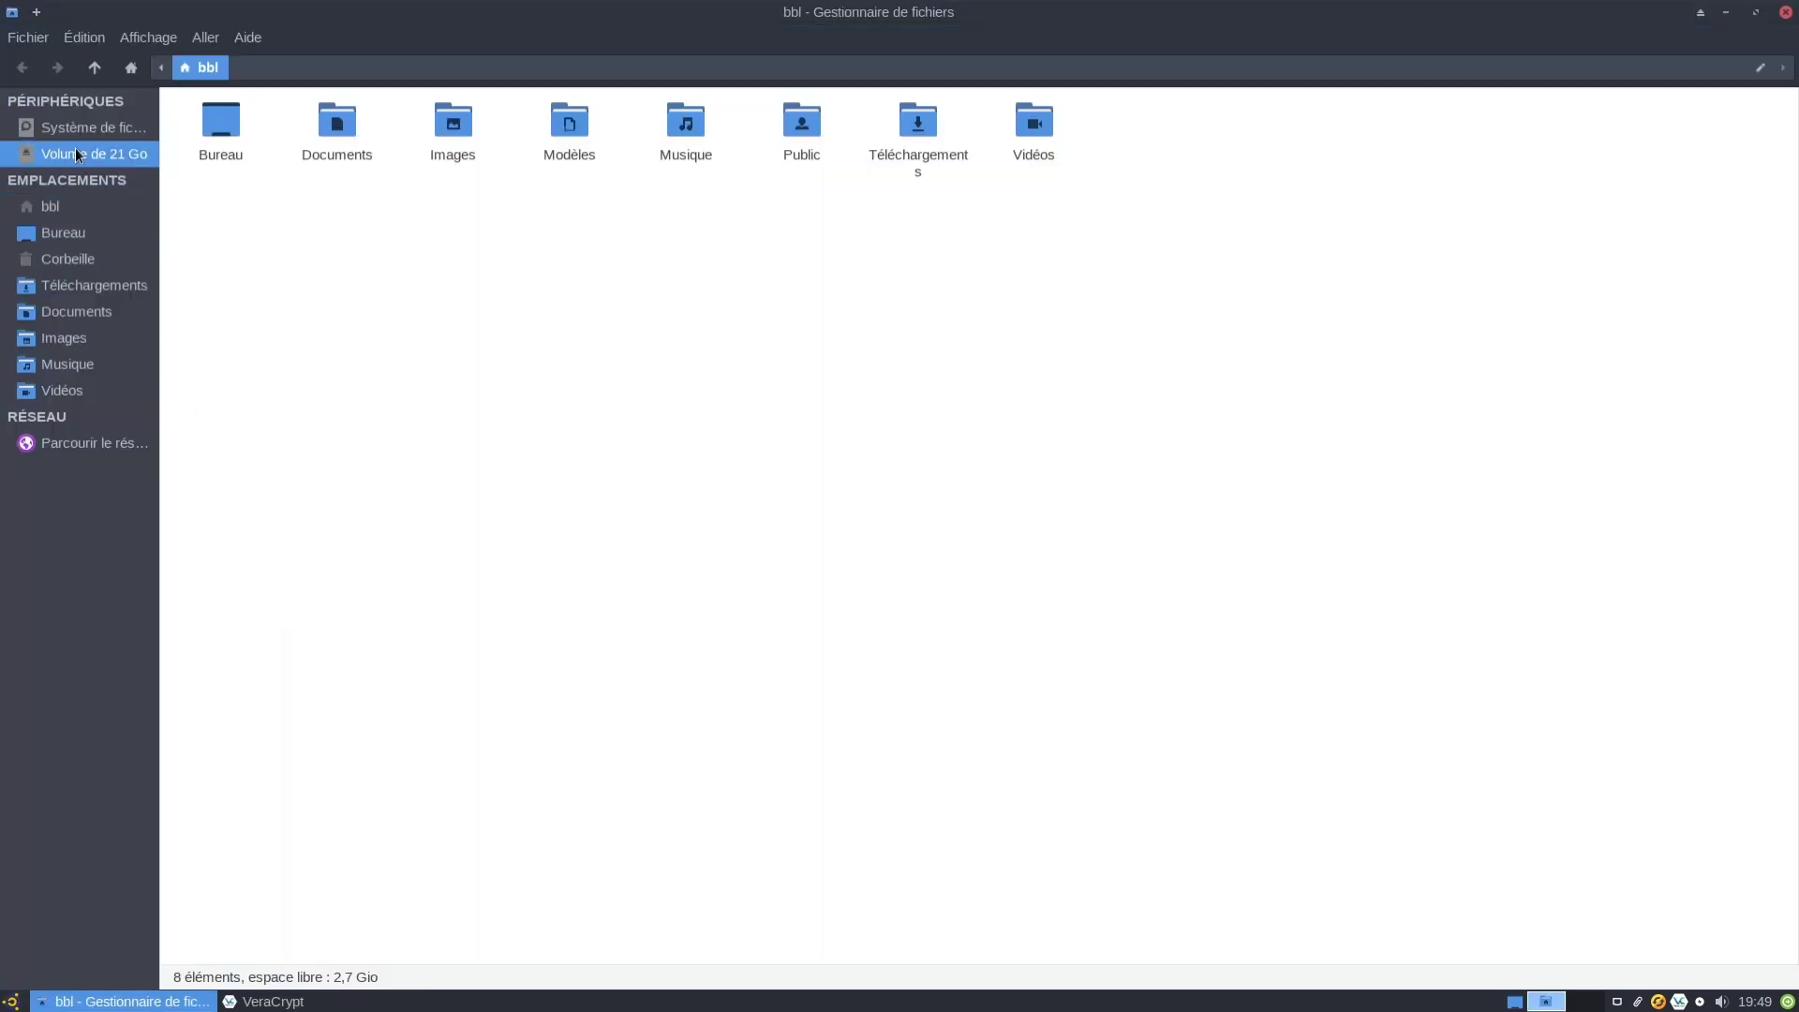
# Close the empty volume's file manager window and dismount /dev/sdb from slot 1.
pyautogui.rightClick(438, 313)
pyautogui.click(460, 249)
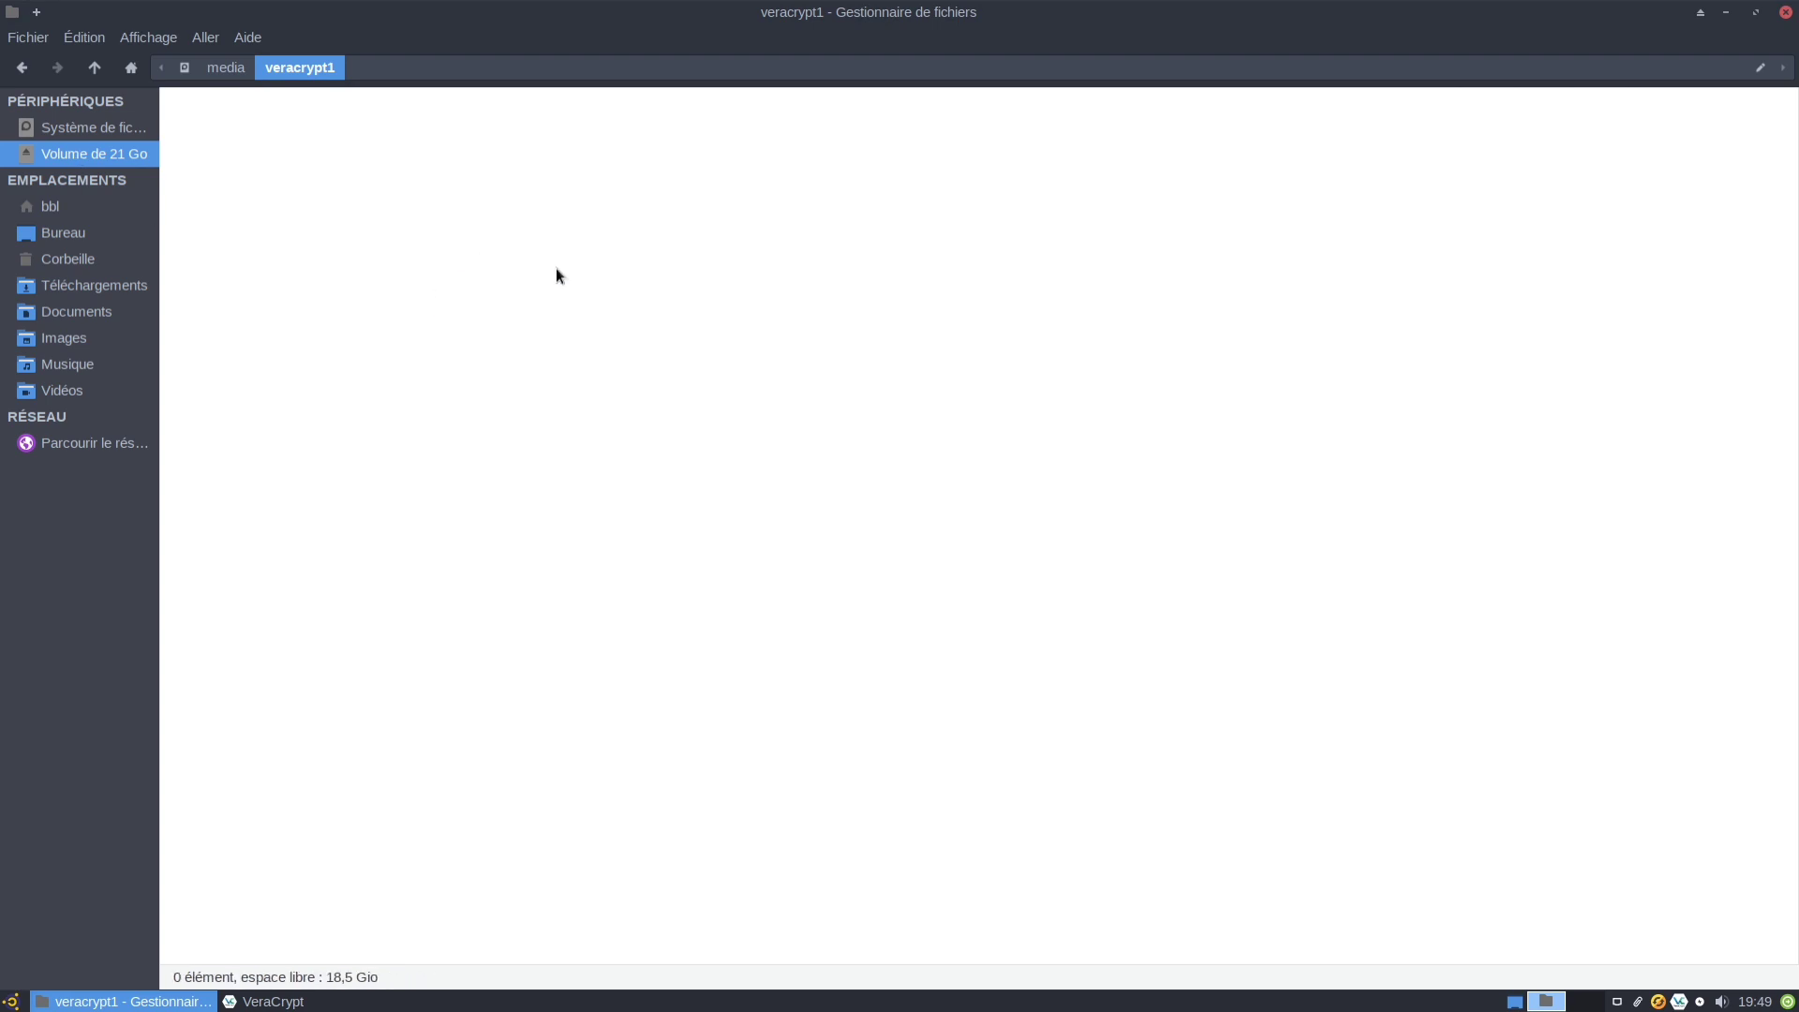
pyautogui.click(1787, 13)
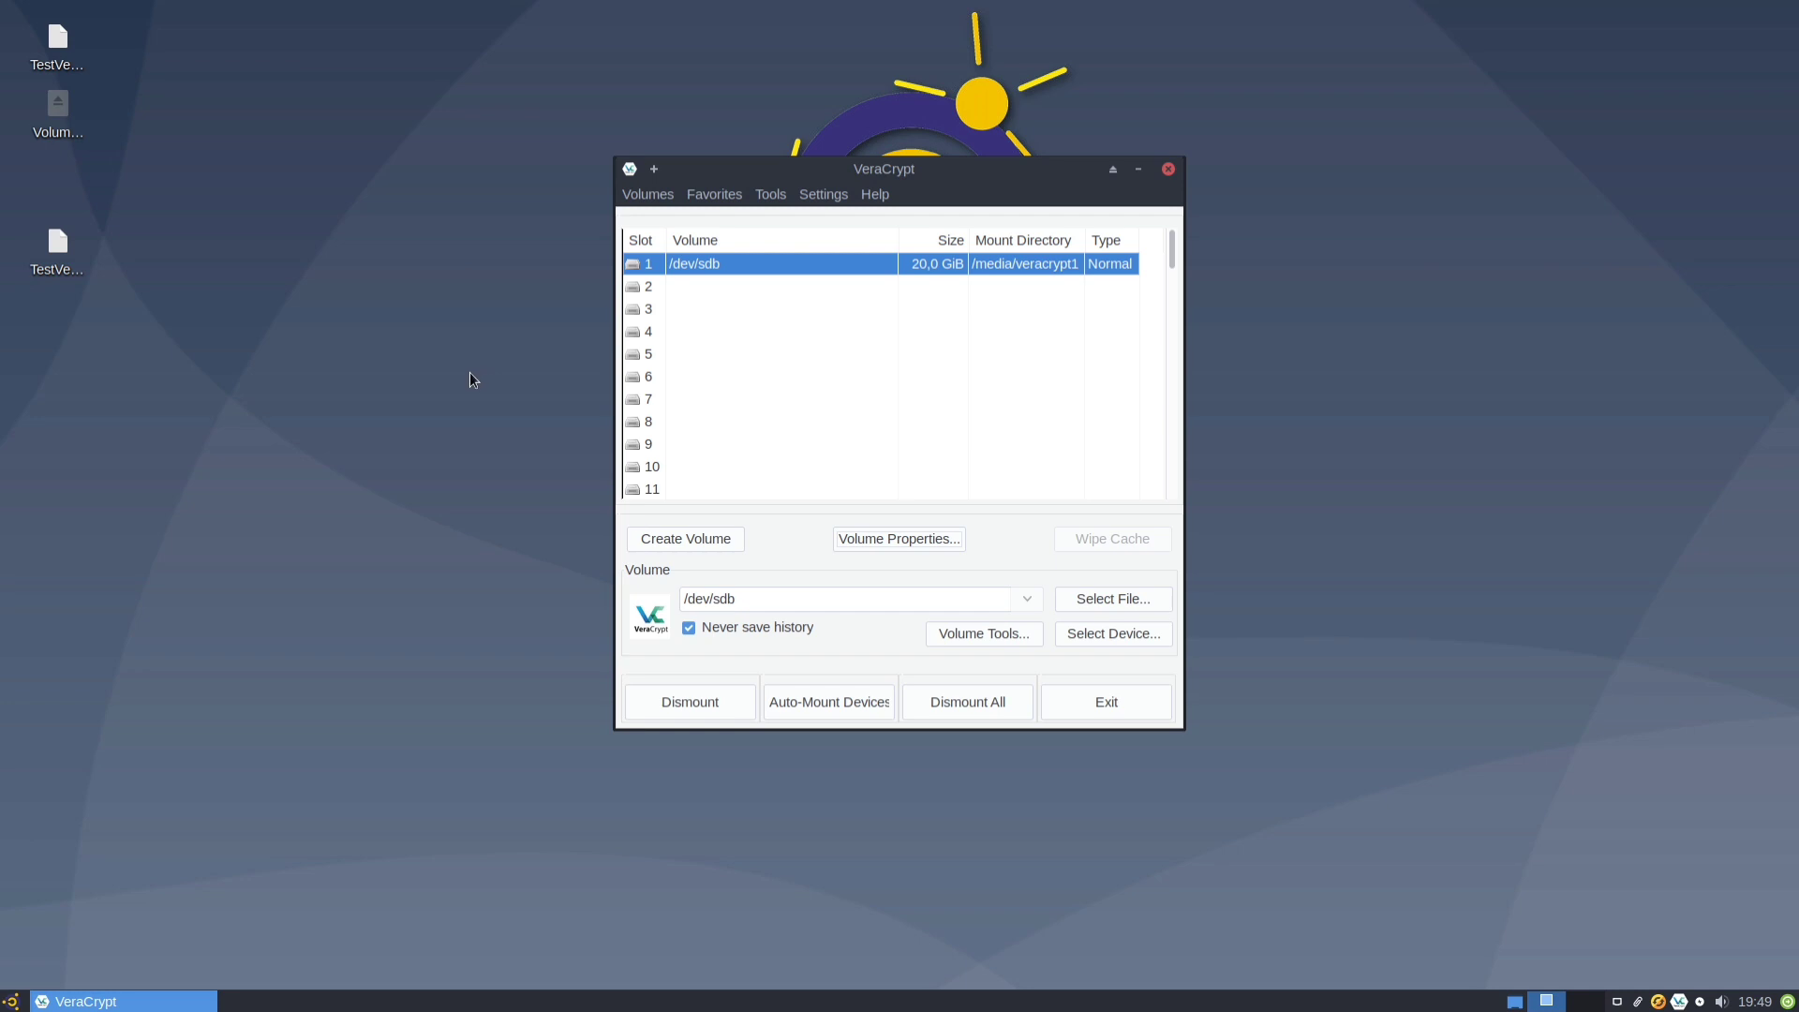
pyautogui.click(666, 704)
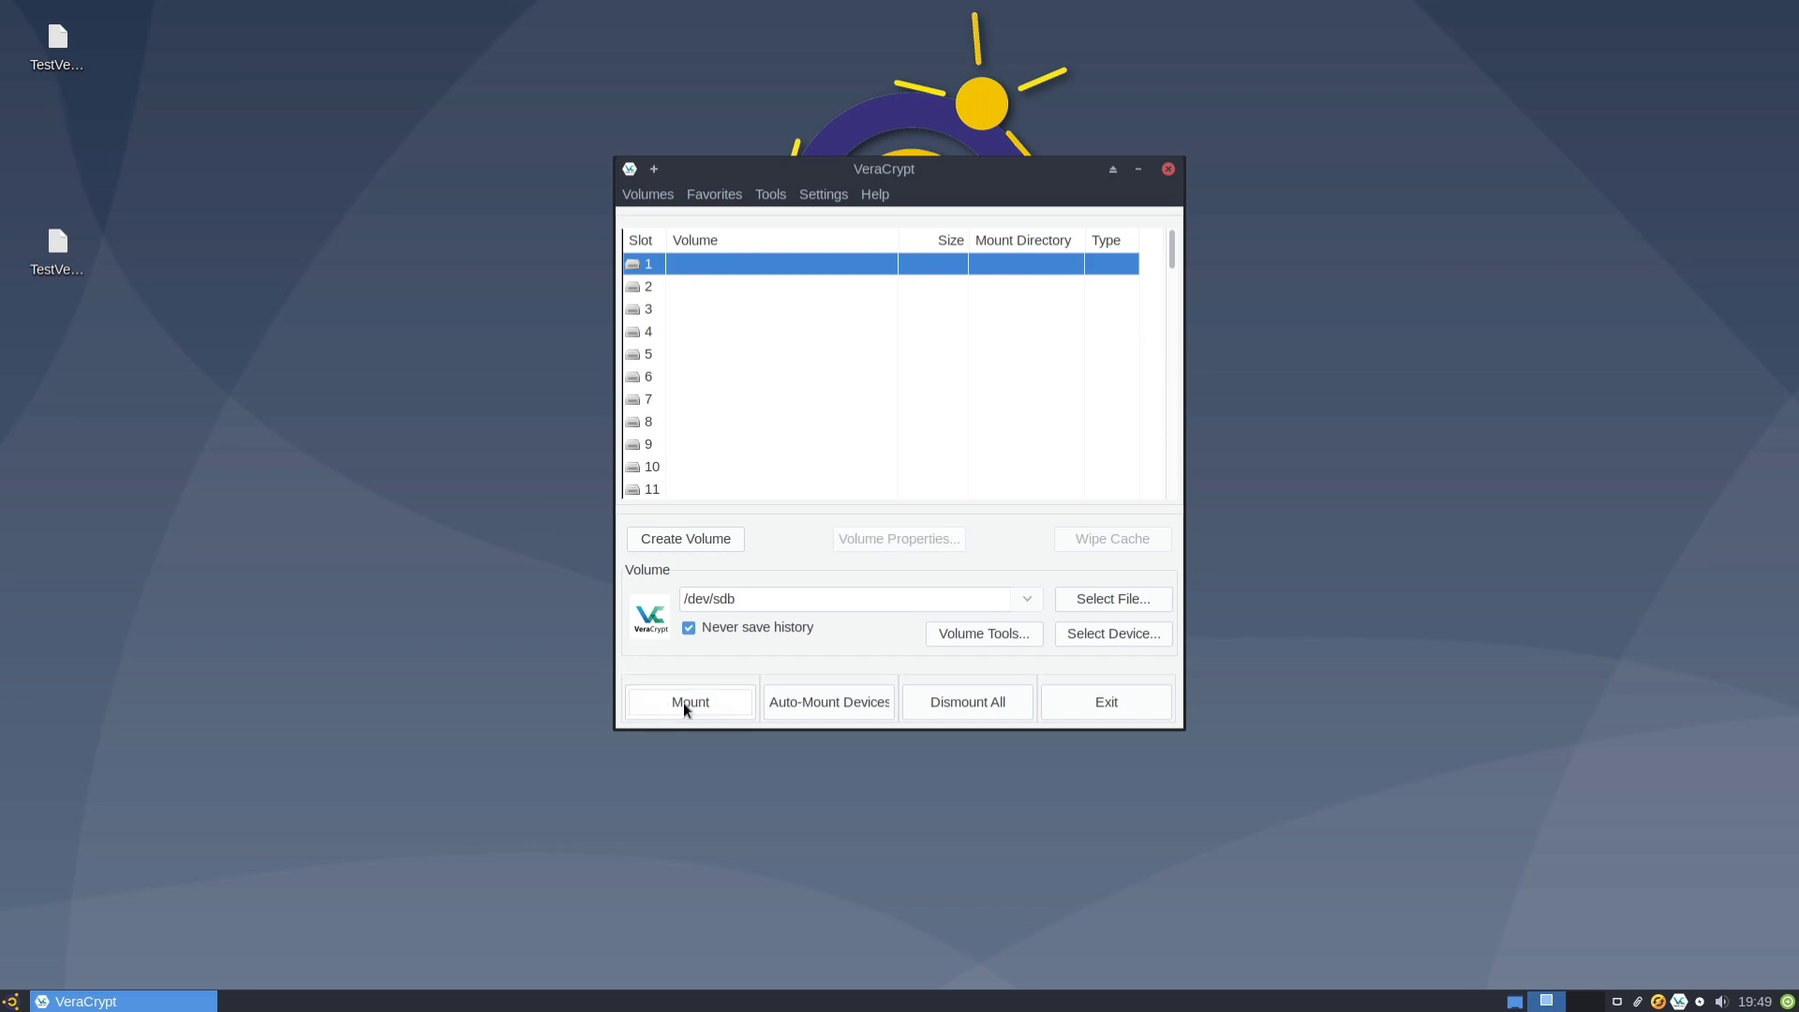
# Start a new hidden VeraCrypt volume inside a partition/drive.
pyautogui.click(662, 537)
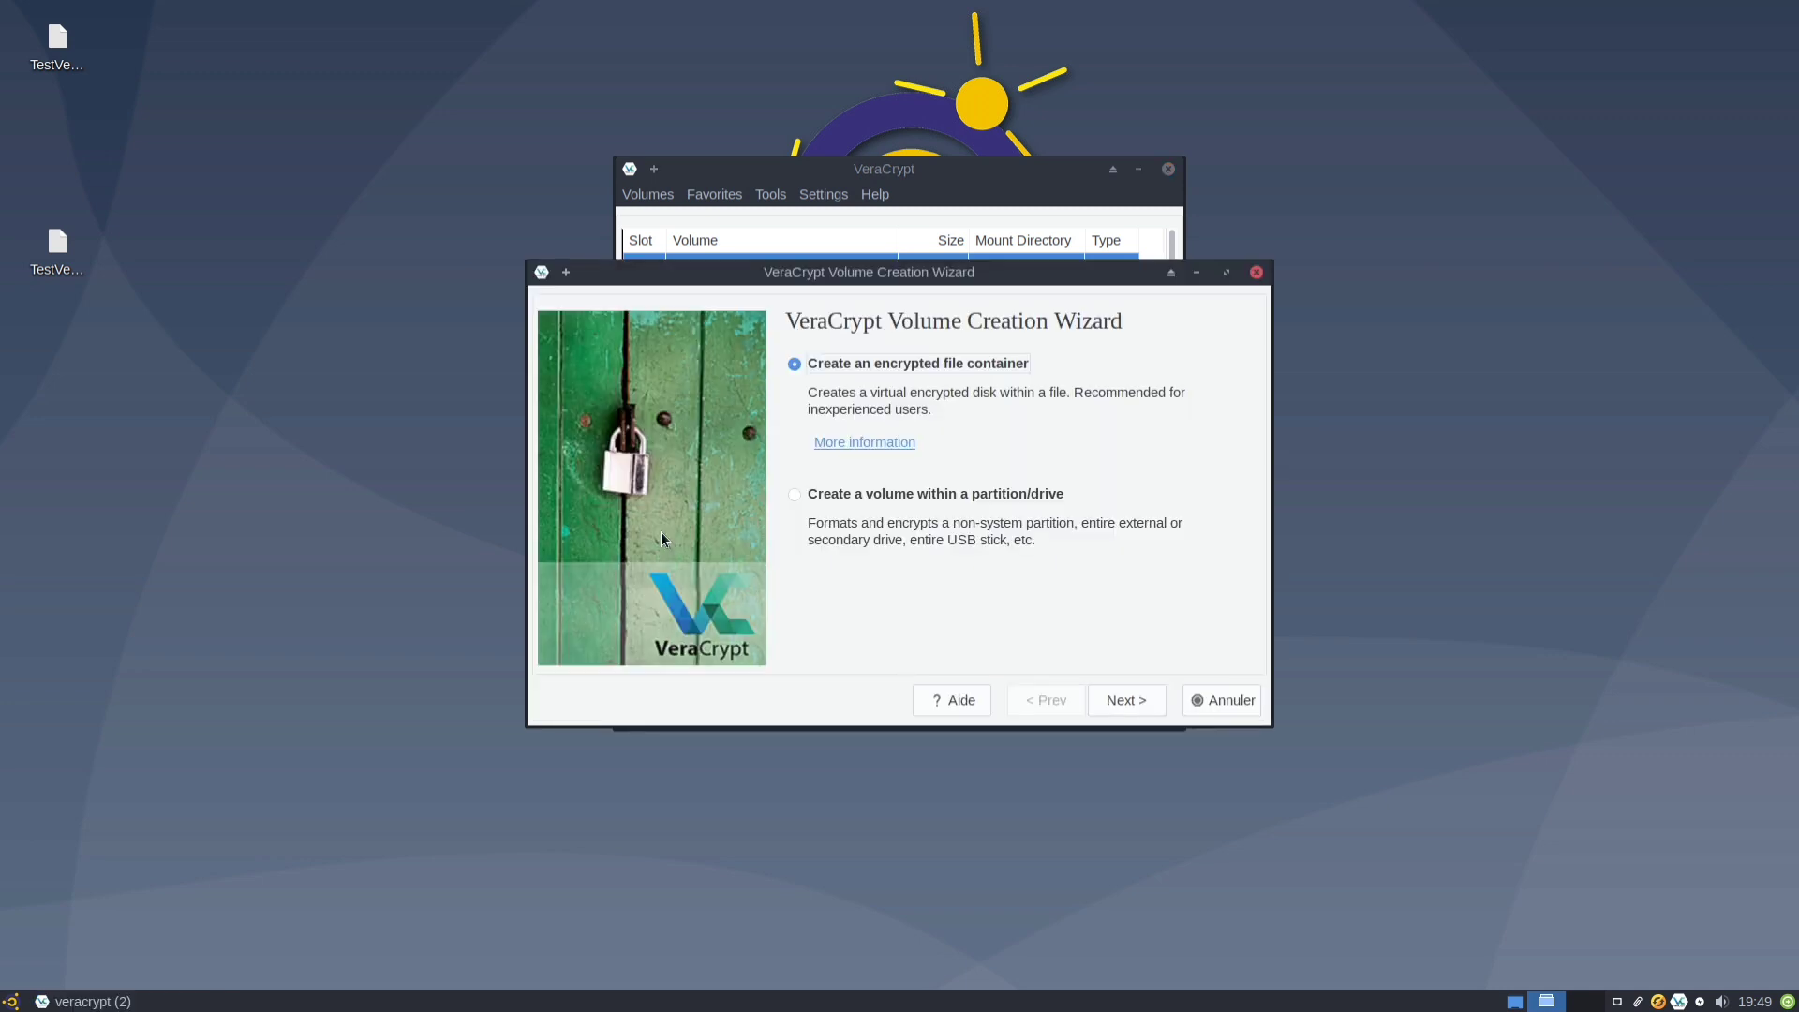
pyautogui.click(862, 495)
pyautogui.click(1139, 699)
pyautogui.click(873, 453)
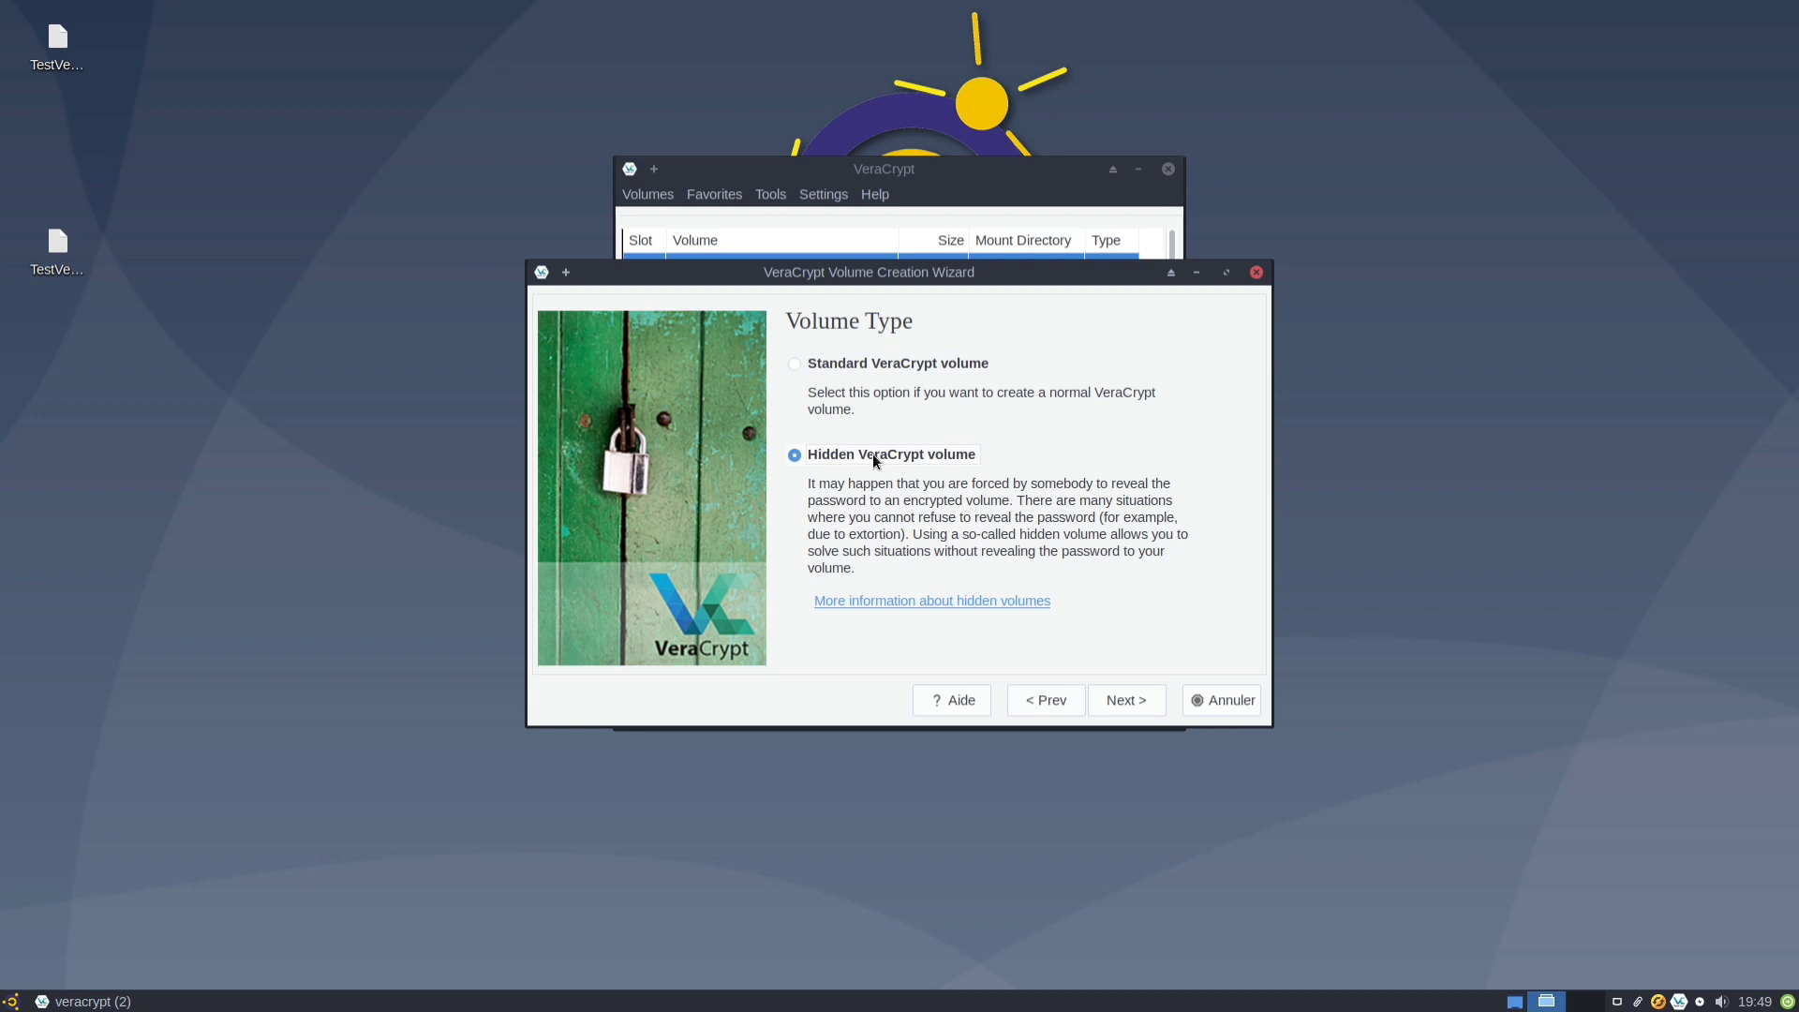
pyautogui.click(1149, 701)
# Target /dev/sdb and keep AES with SHA-512 for the outer volume.
pyautogui.click(1205, 370)
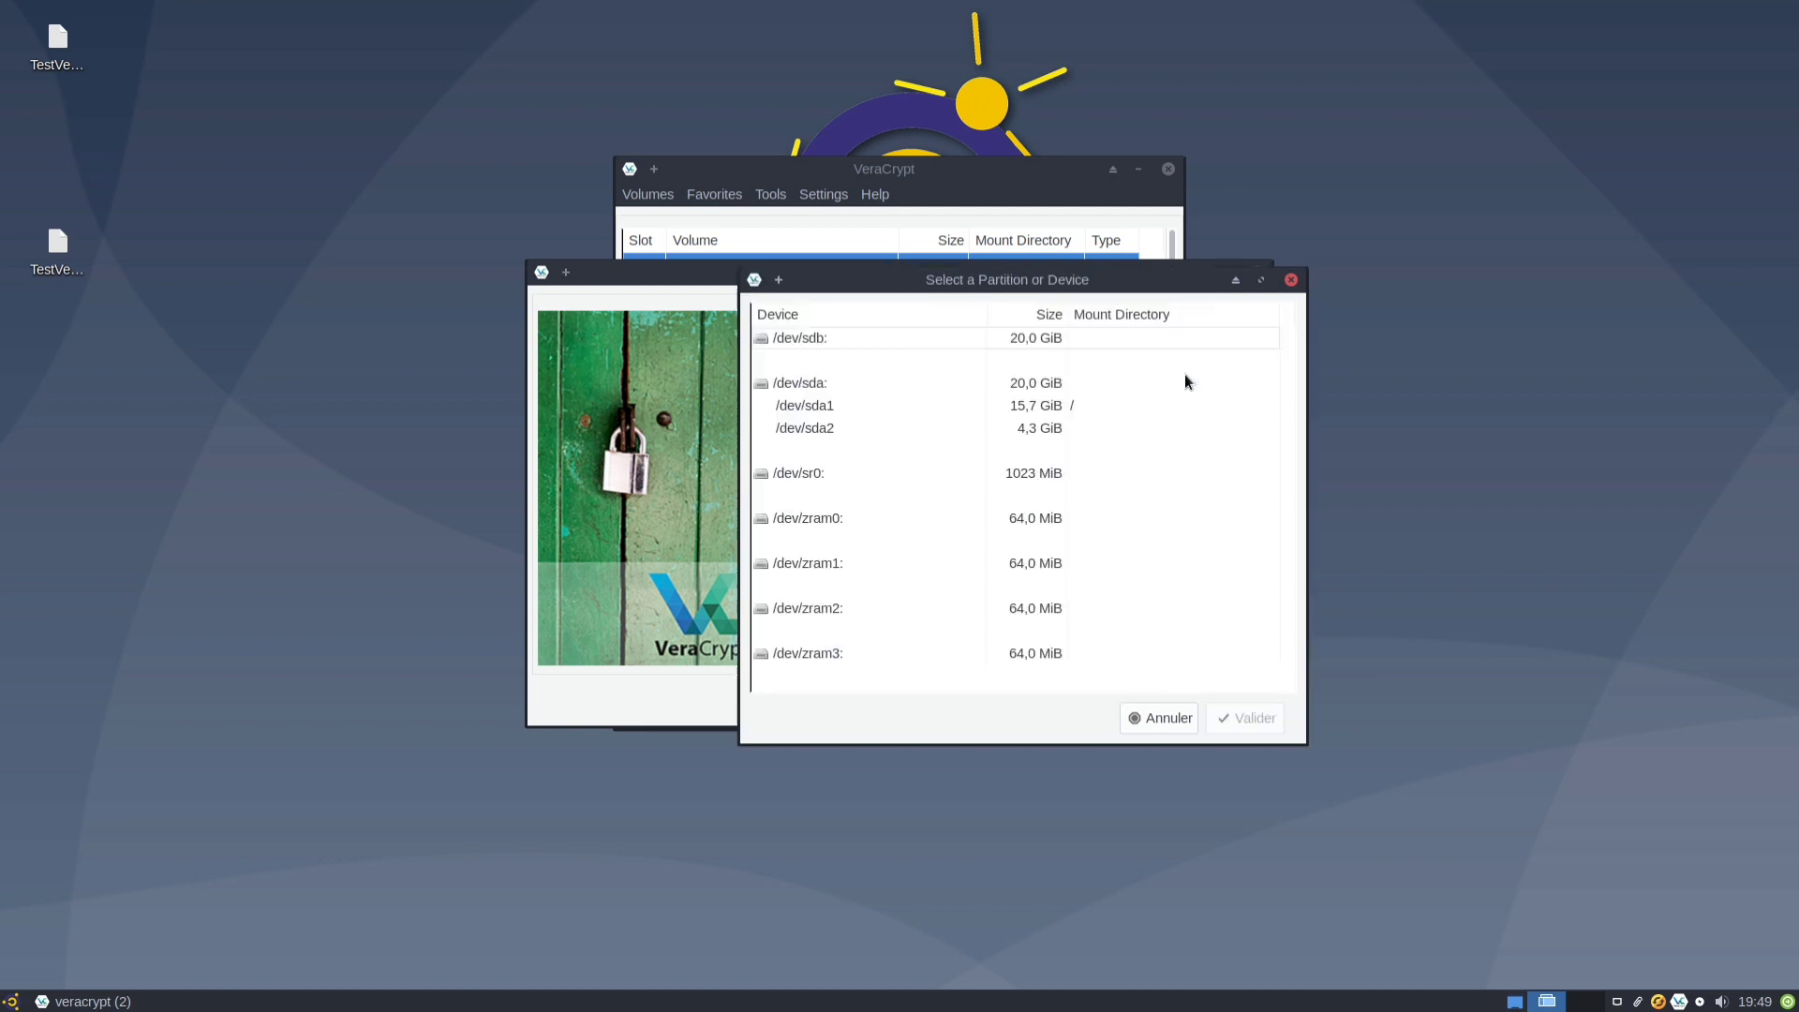
pyautogui.click(821, 337)
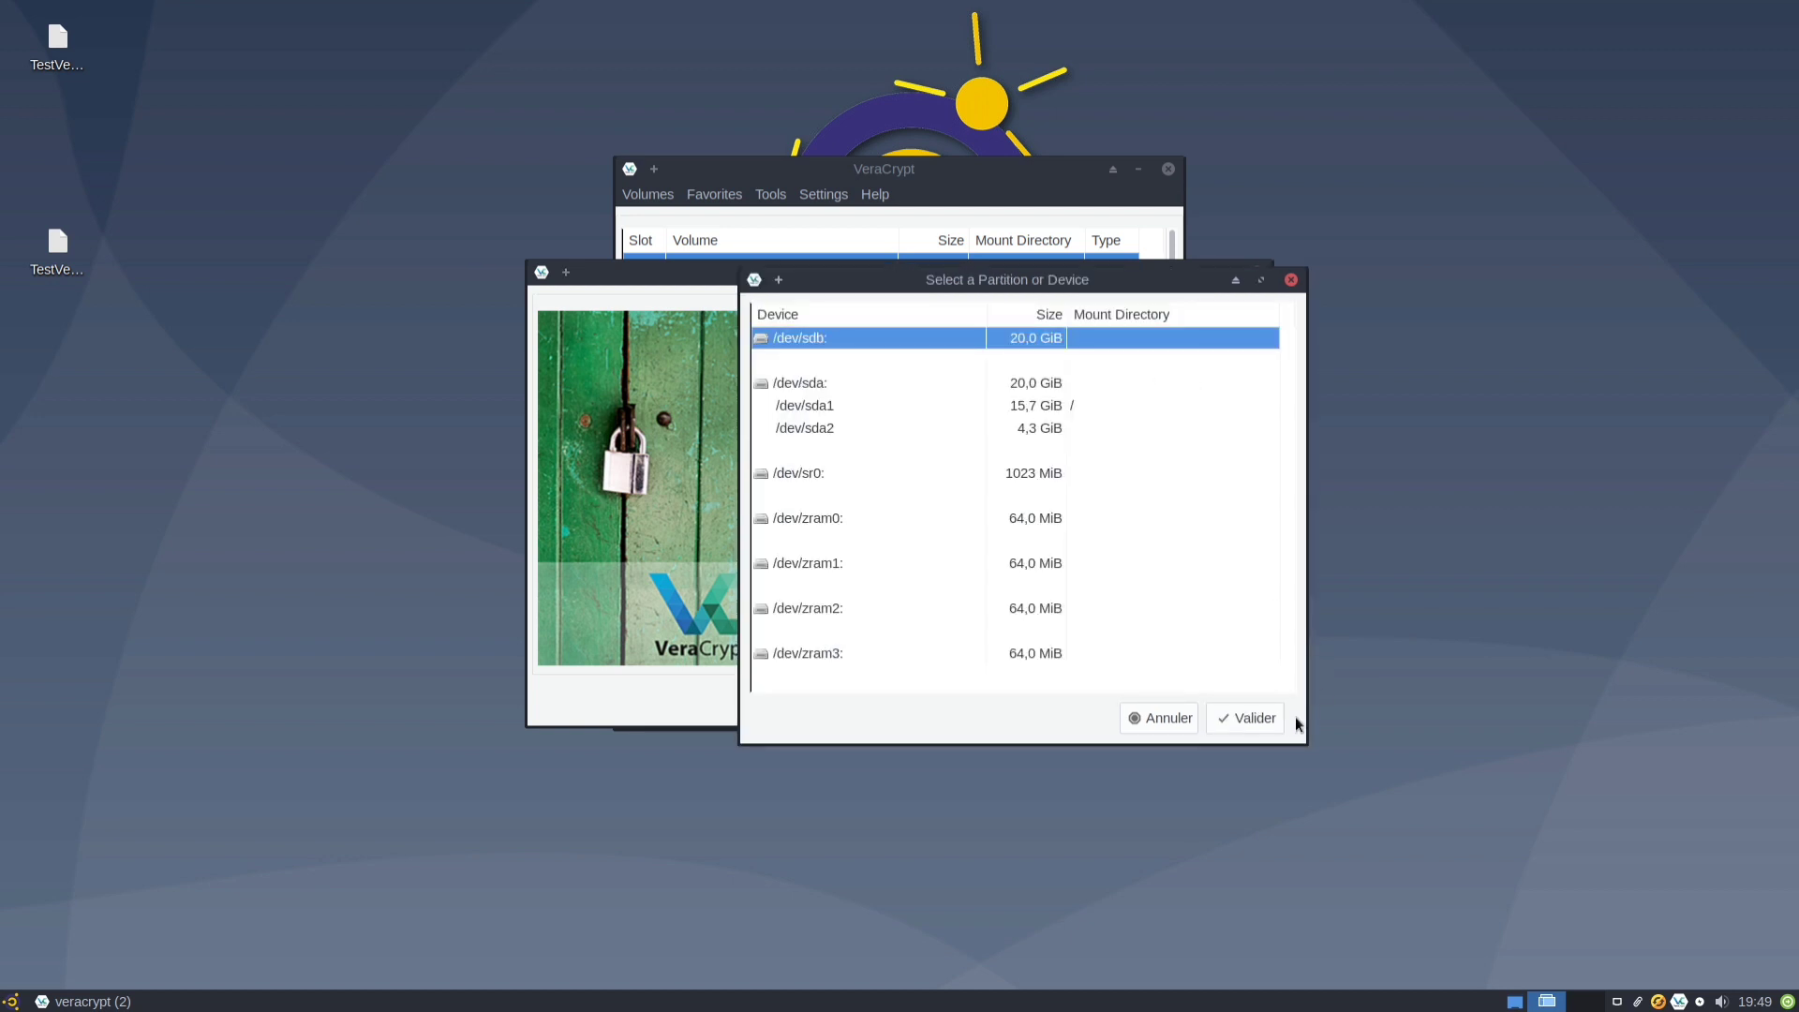
pyautogui.click(1267, 717)
pyautogui.click(1140, 703)
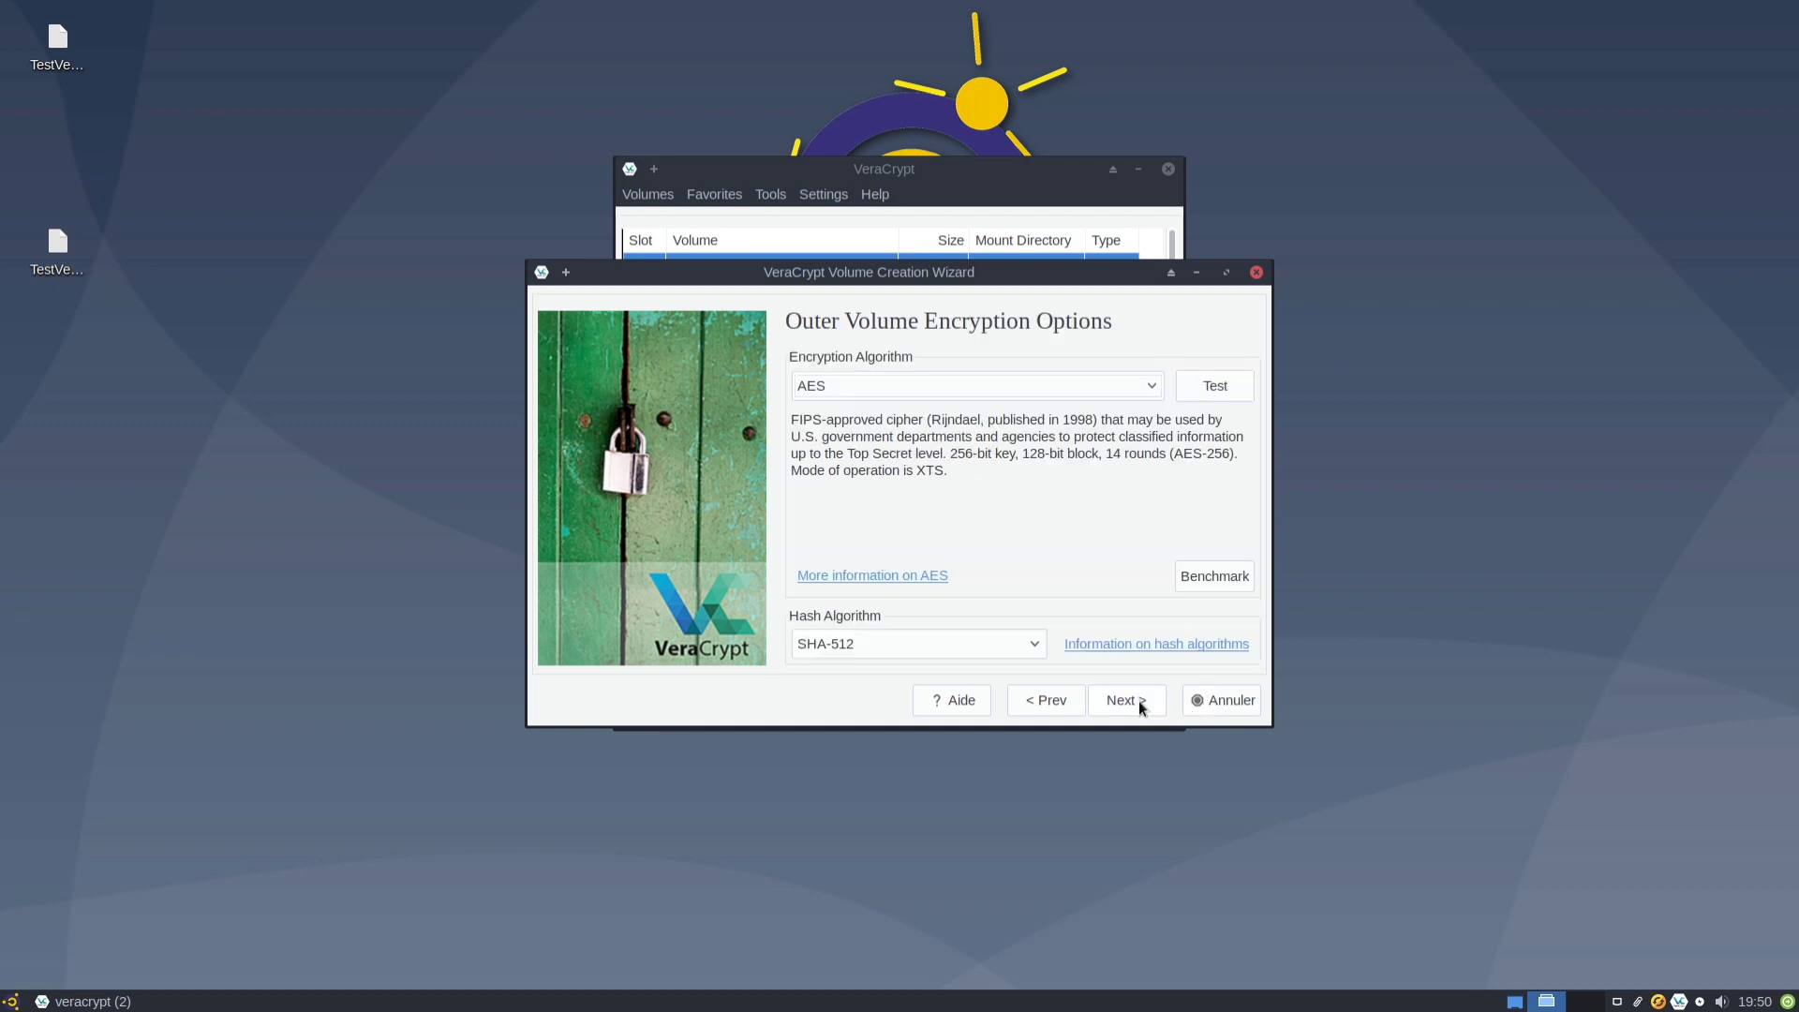
pyautogui.click(1138, 699)
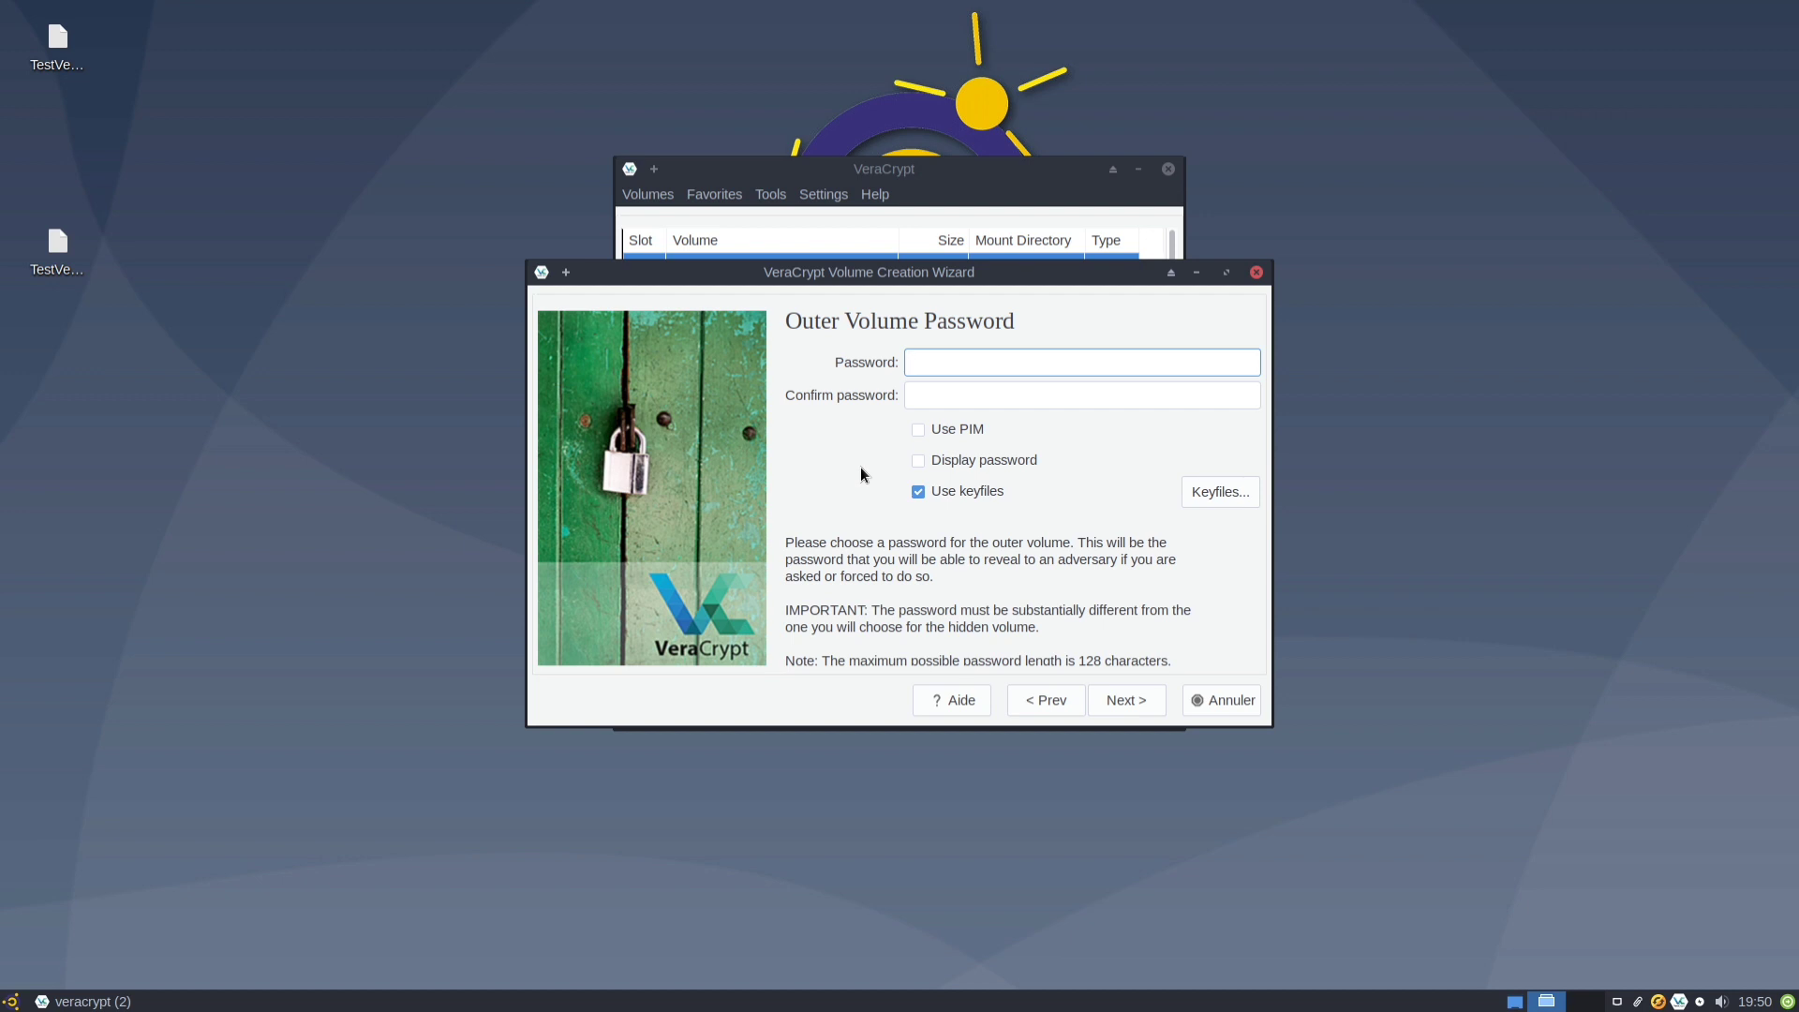
# Enter and confirm a short outer-volume password, show it, and accept the short-password warning.
pyautogui.press('Tab')
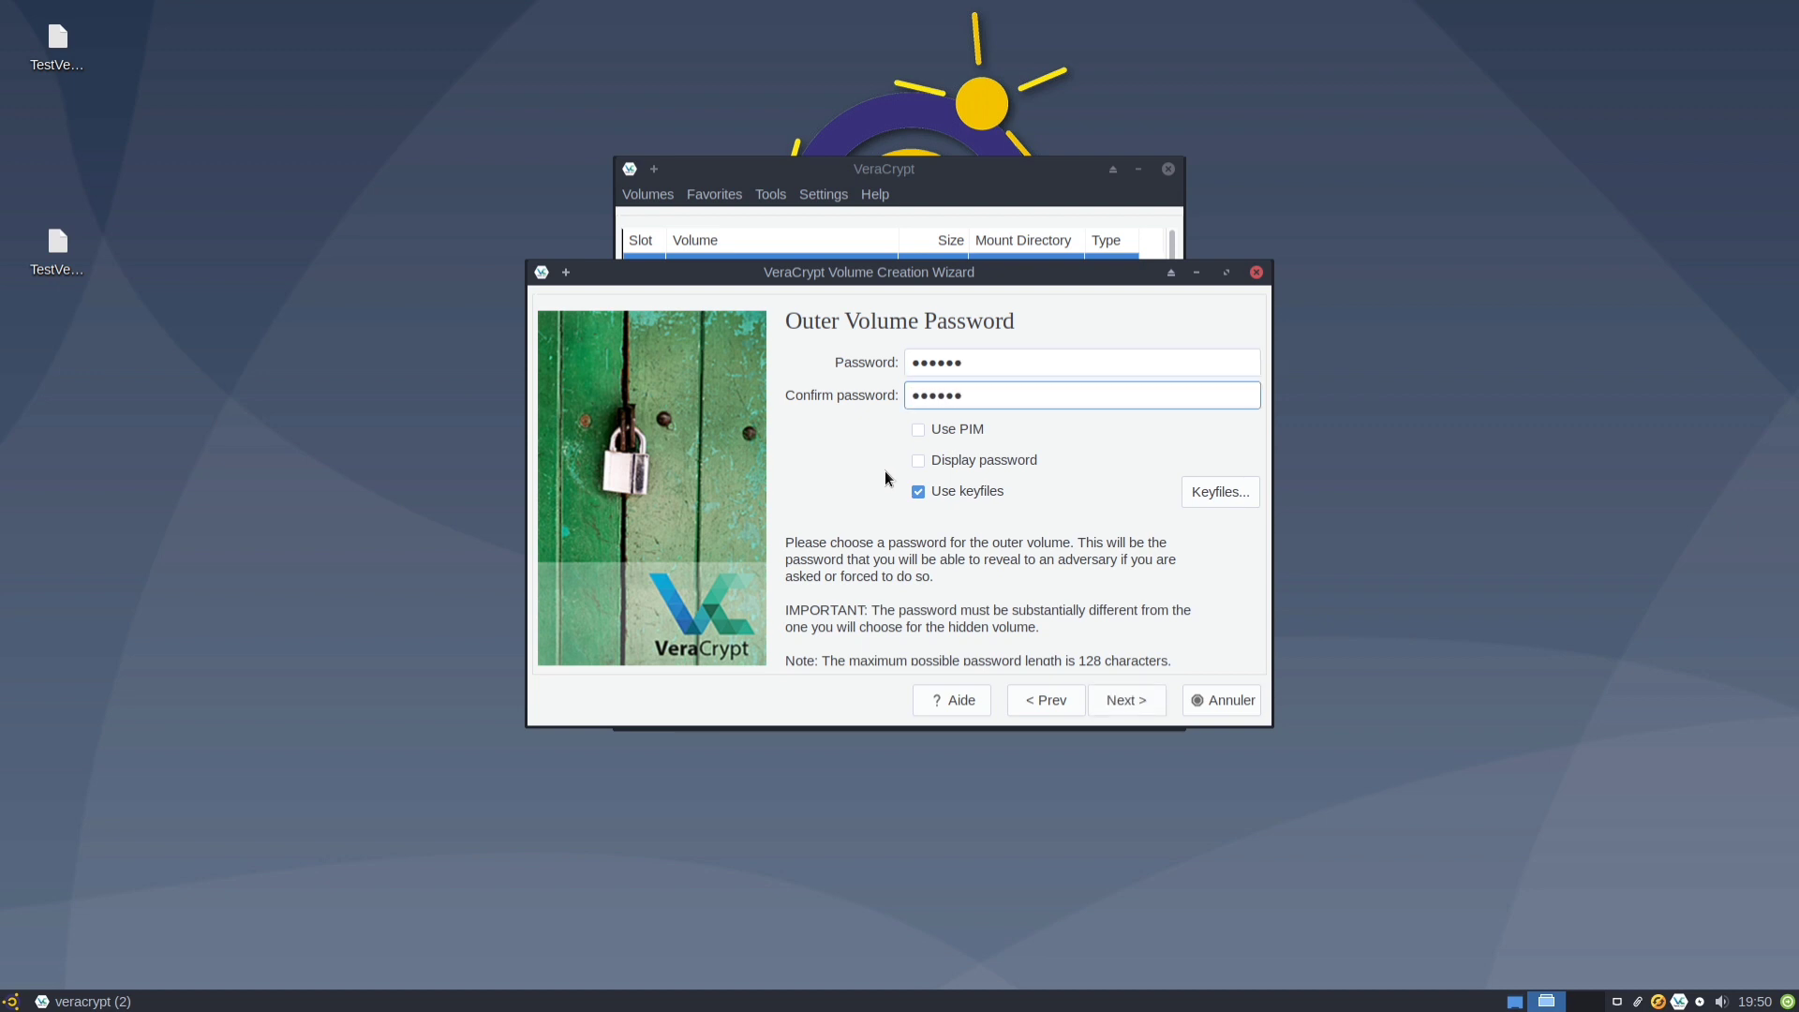
pyautogui.click(1004, 463)
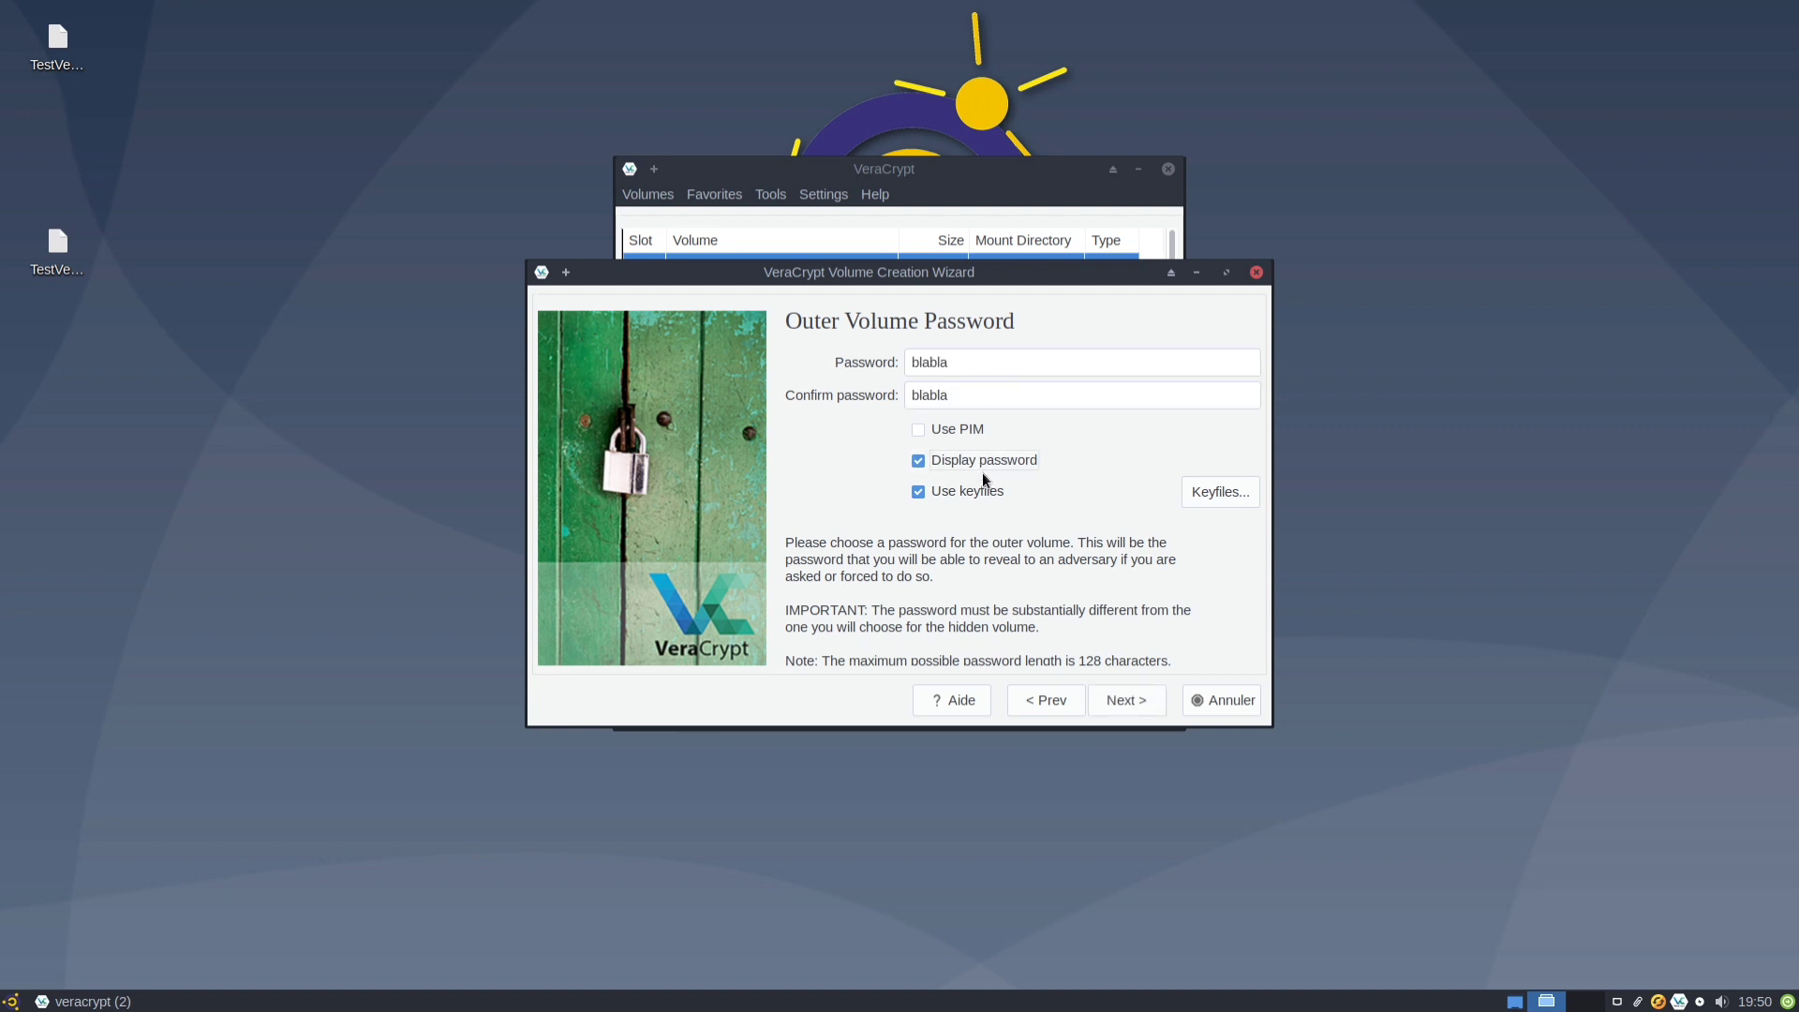
pyautogui.click(1110, 700)
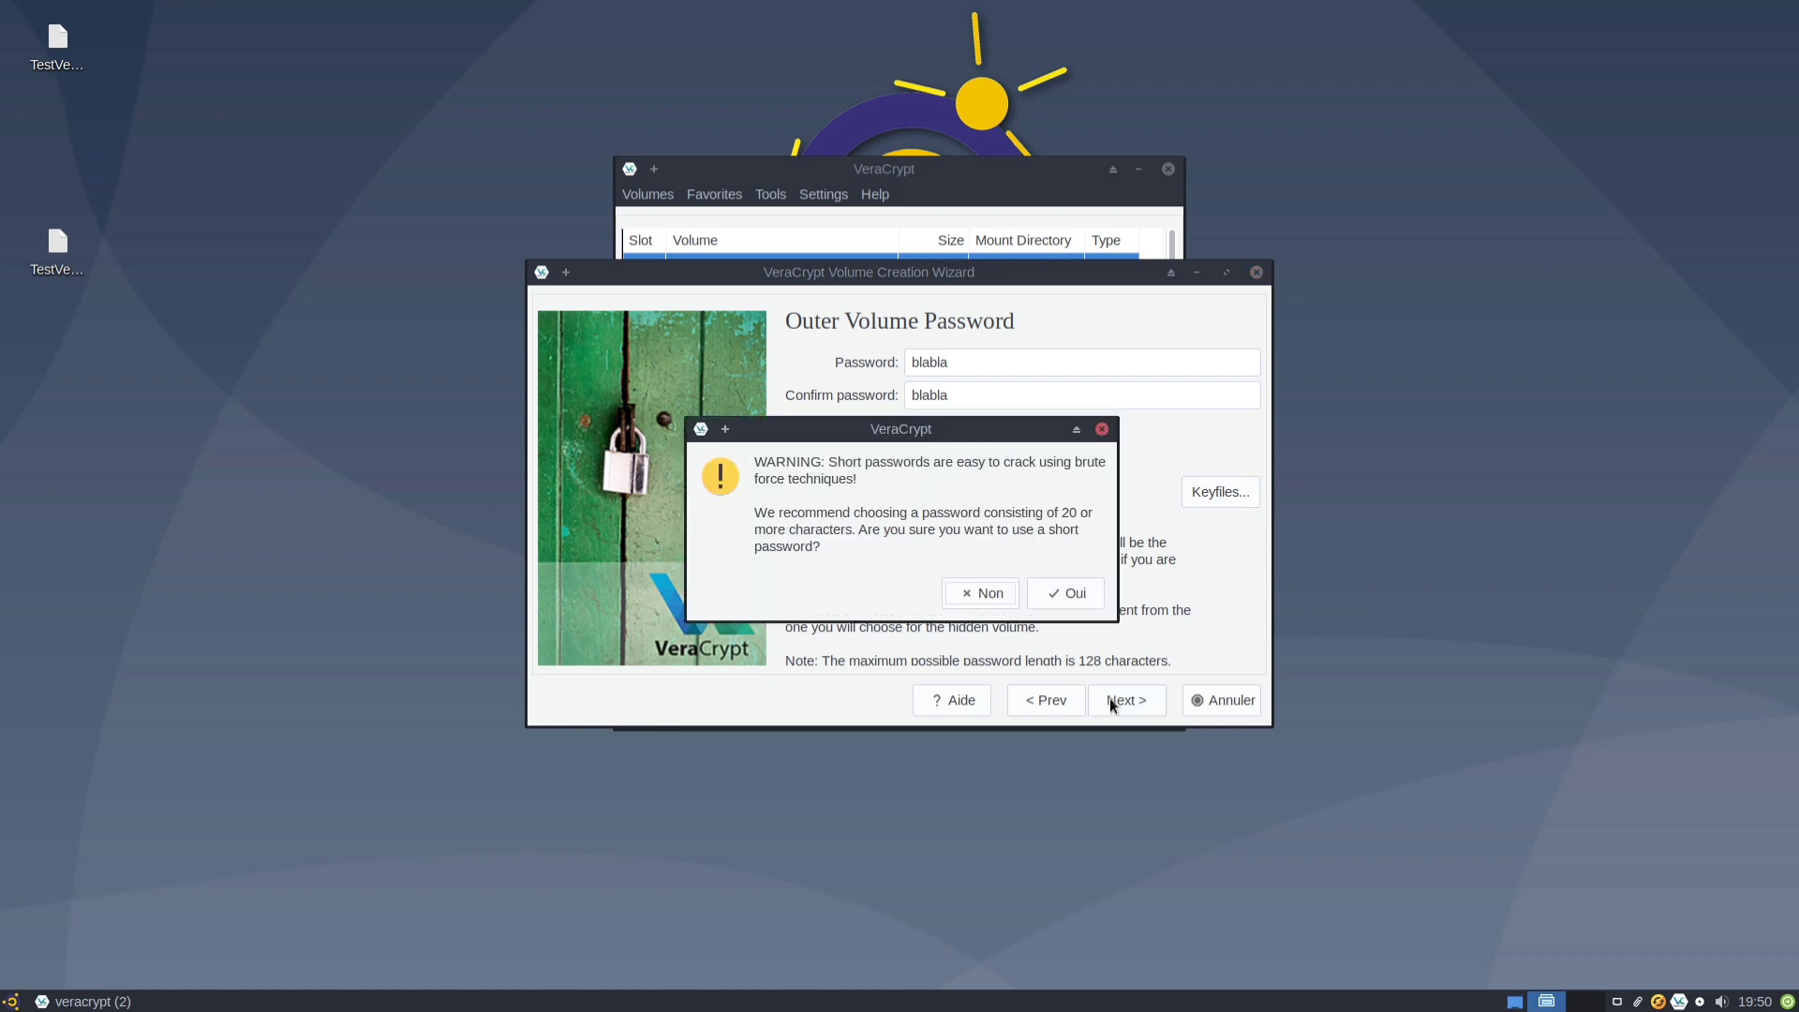
pyautogui.click(1071, 600)
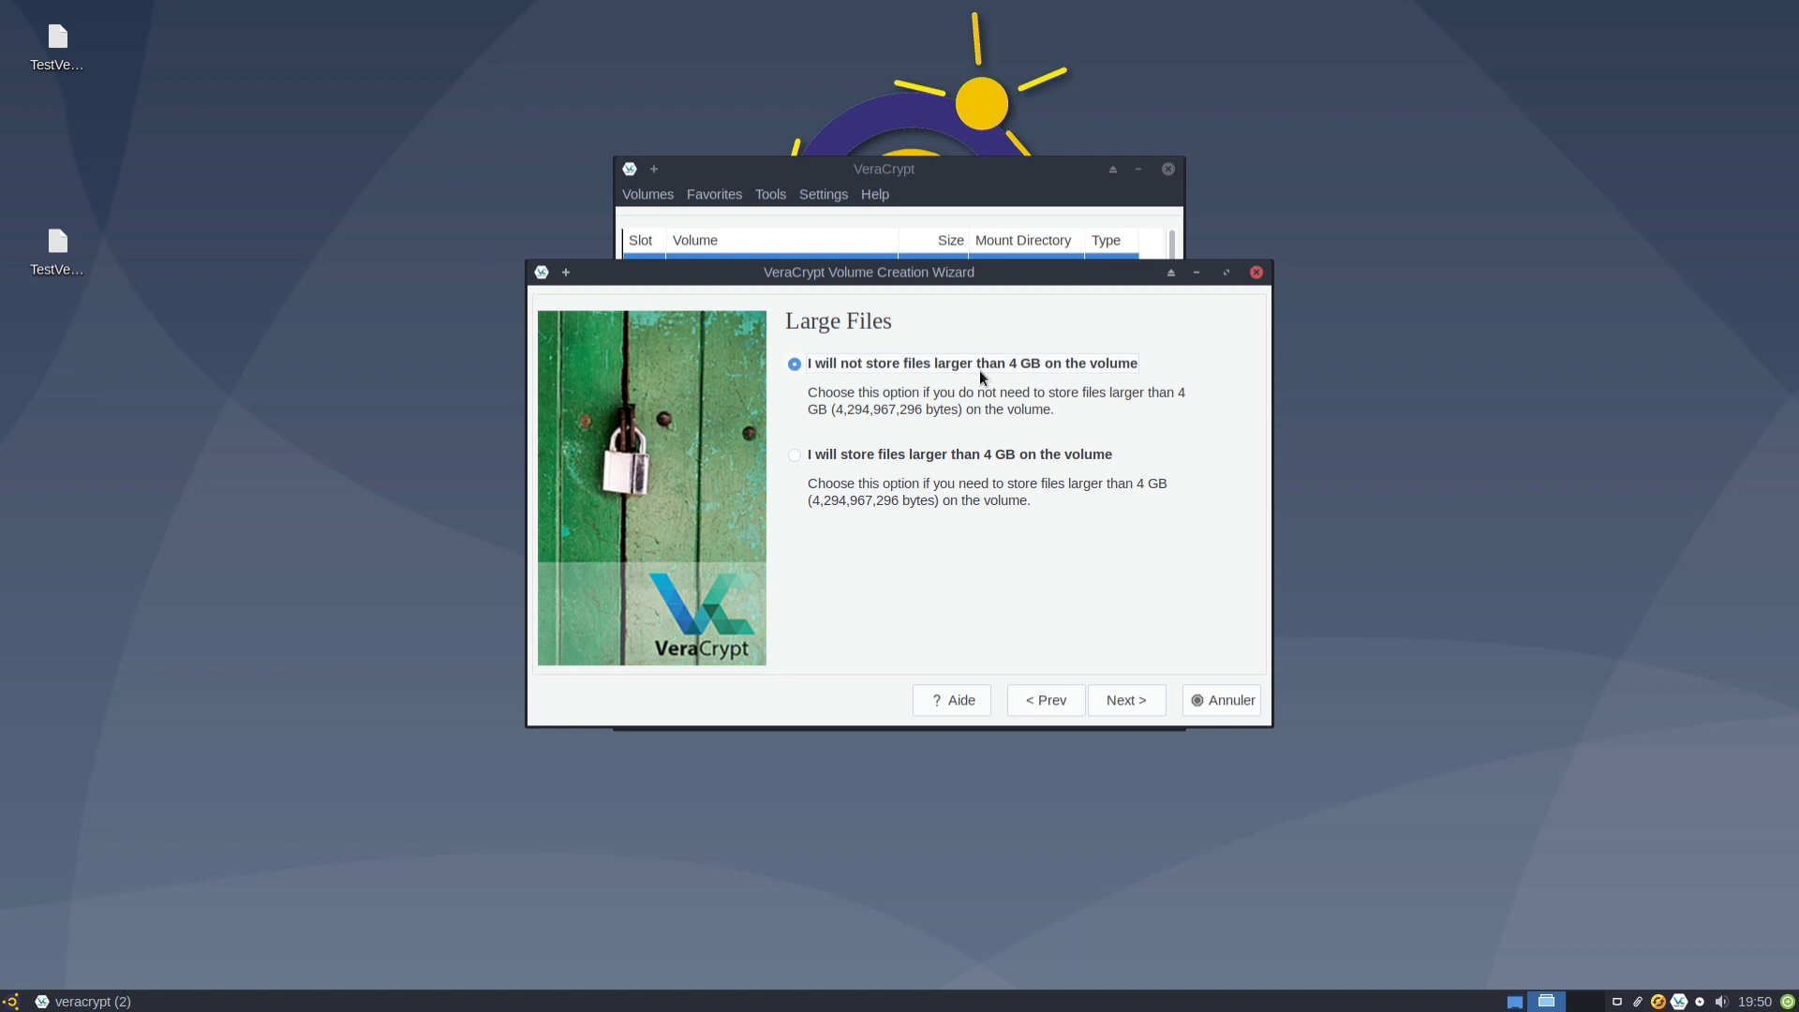
# Keep files under 4 GB, use Linux Ext4 despite the non-FAT warning, and mount only on Linux.
pyautogui.click(1133, 708)
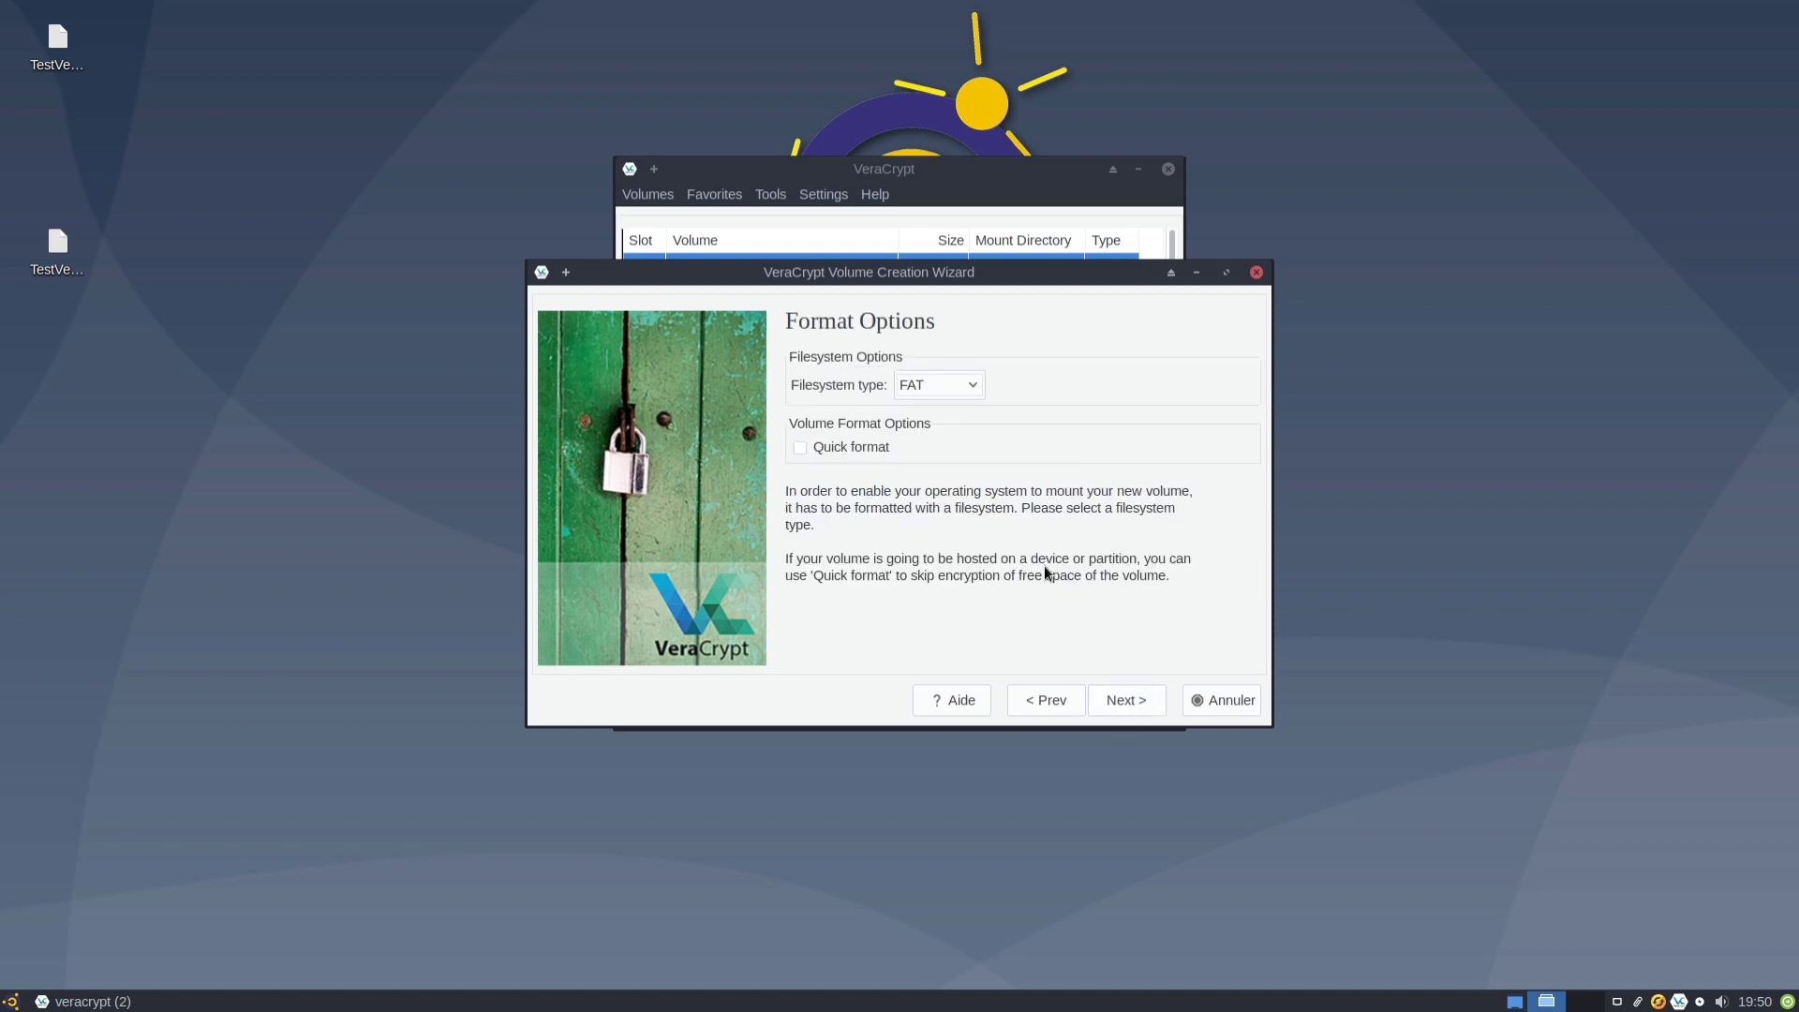
pyautogui.click(974, 388)
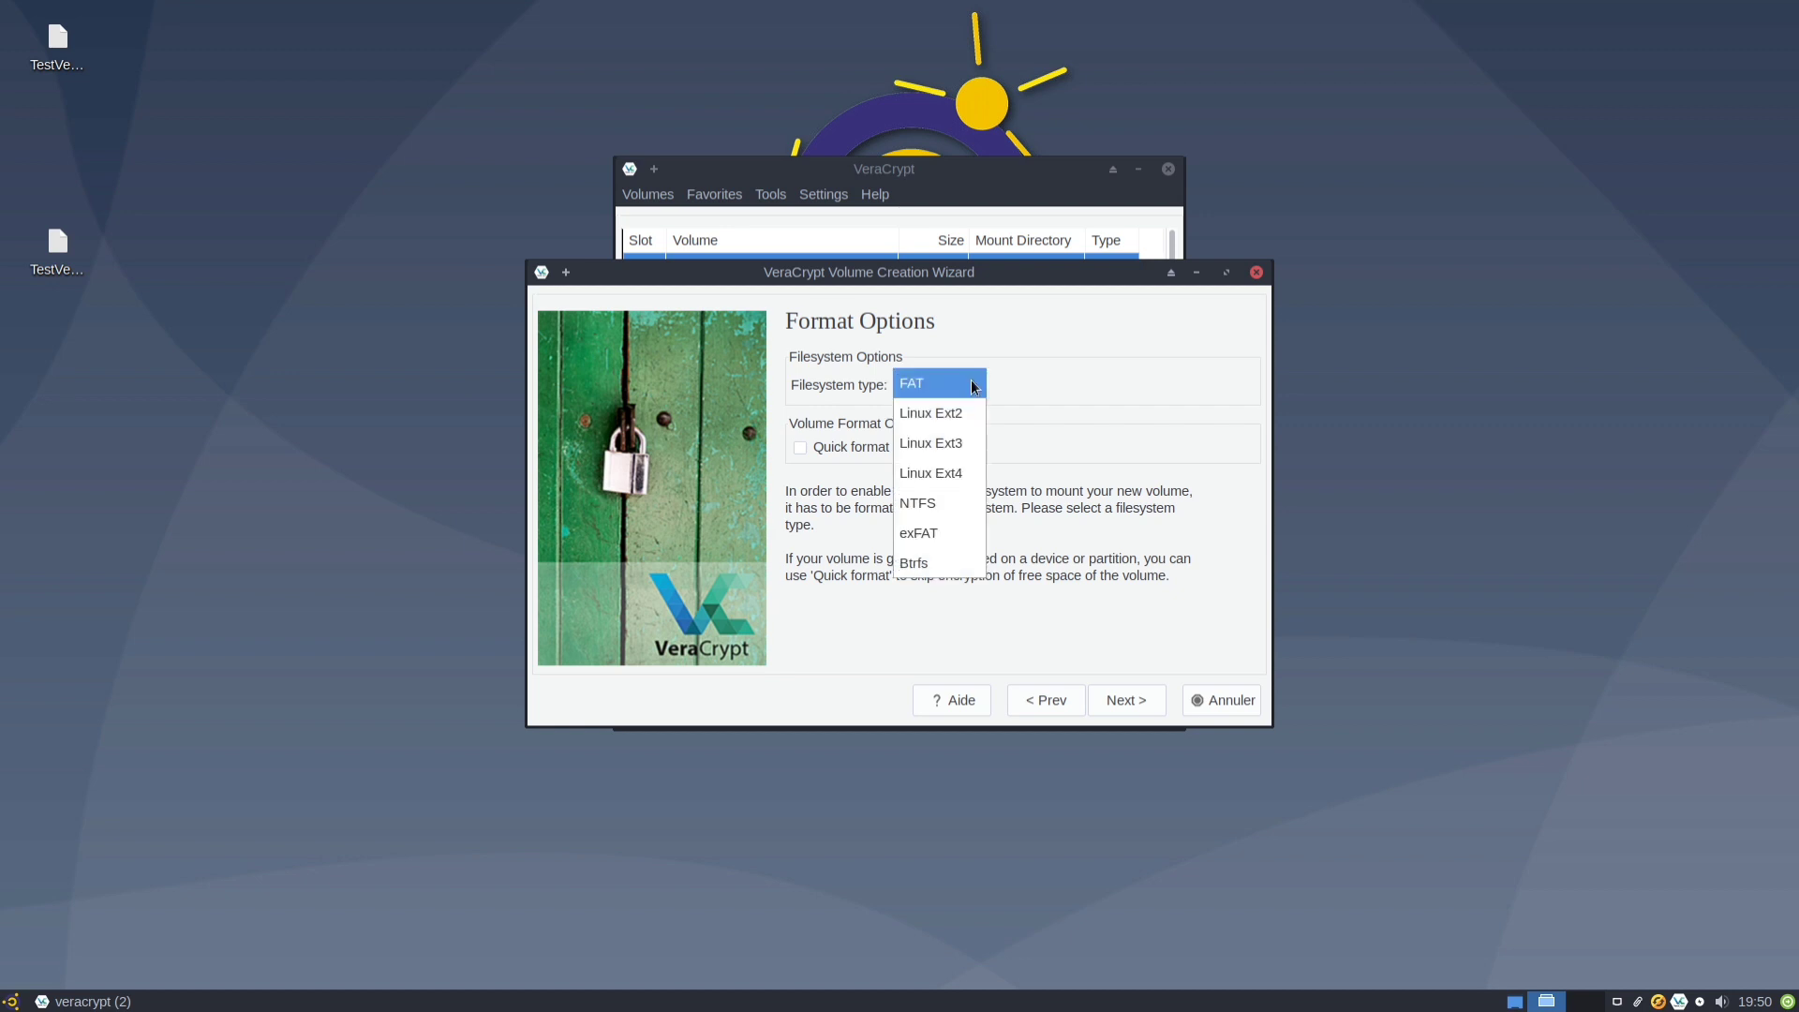
pyautogui.click(941, 477)
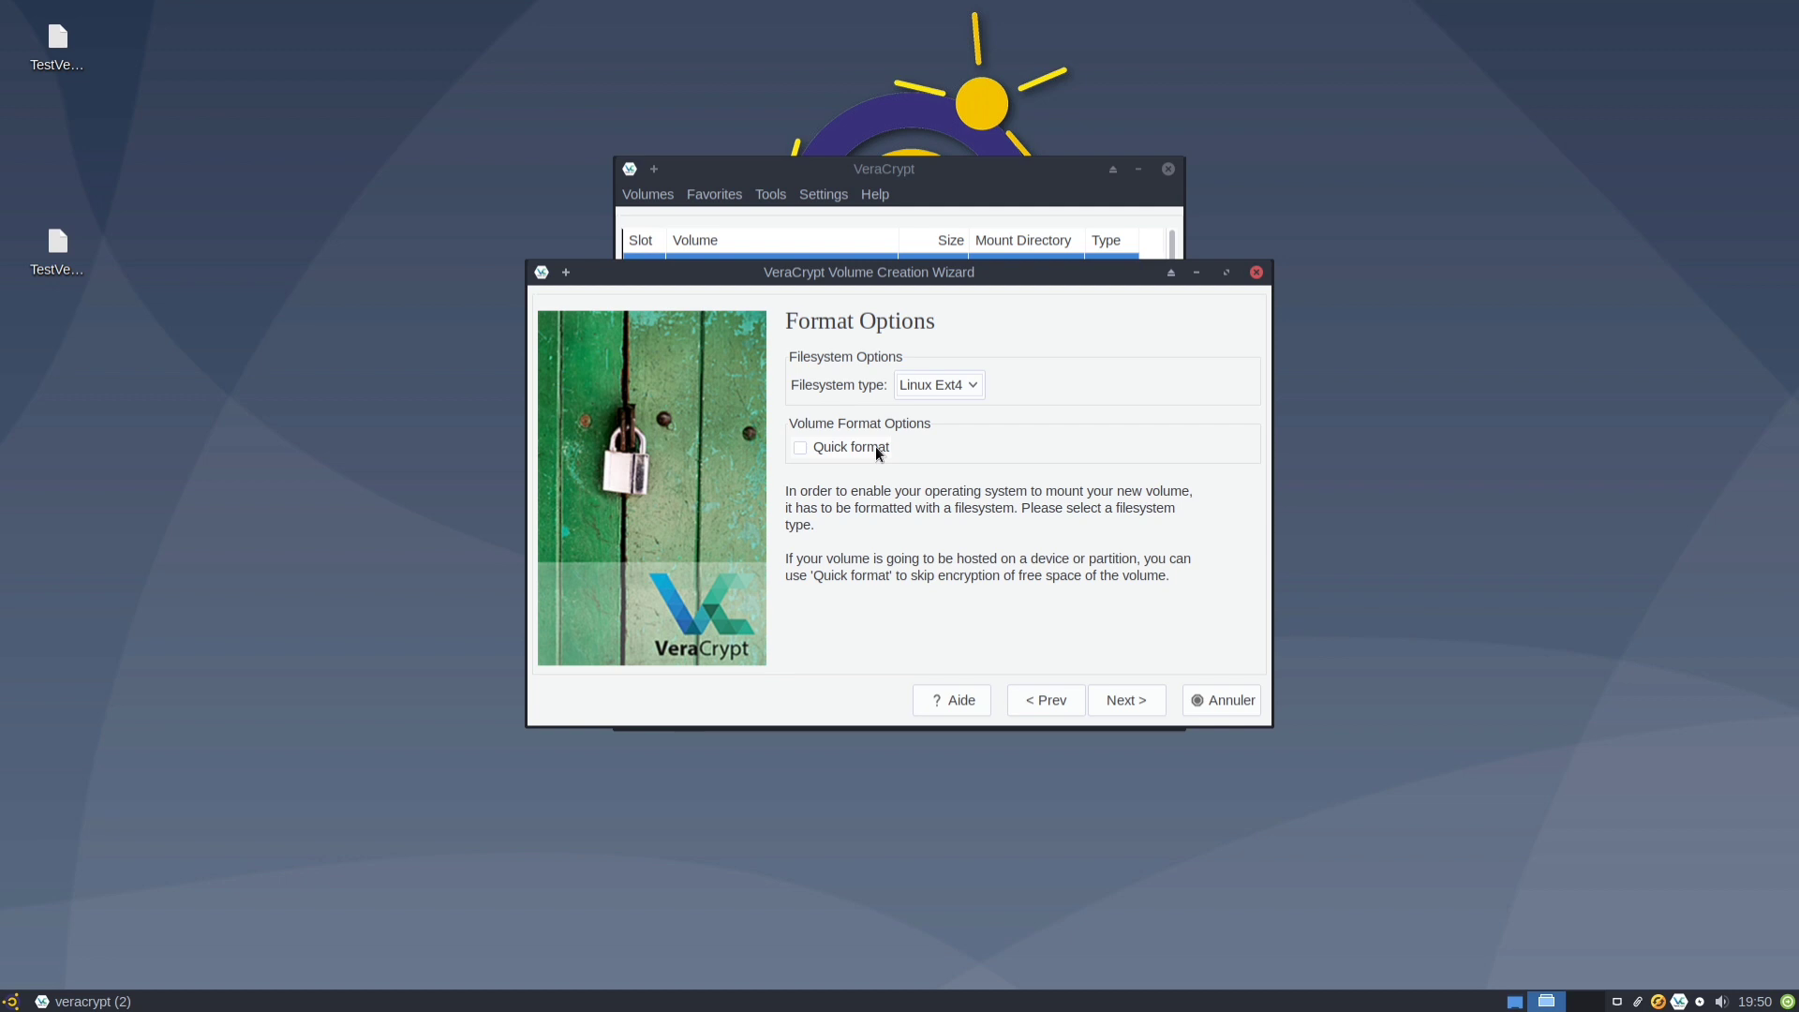
pyautogui.click(1142, 703)
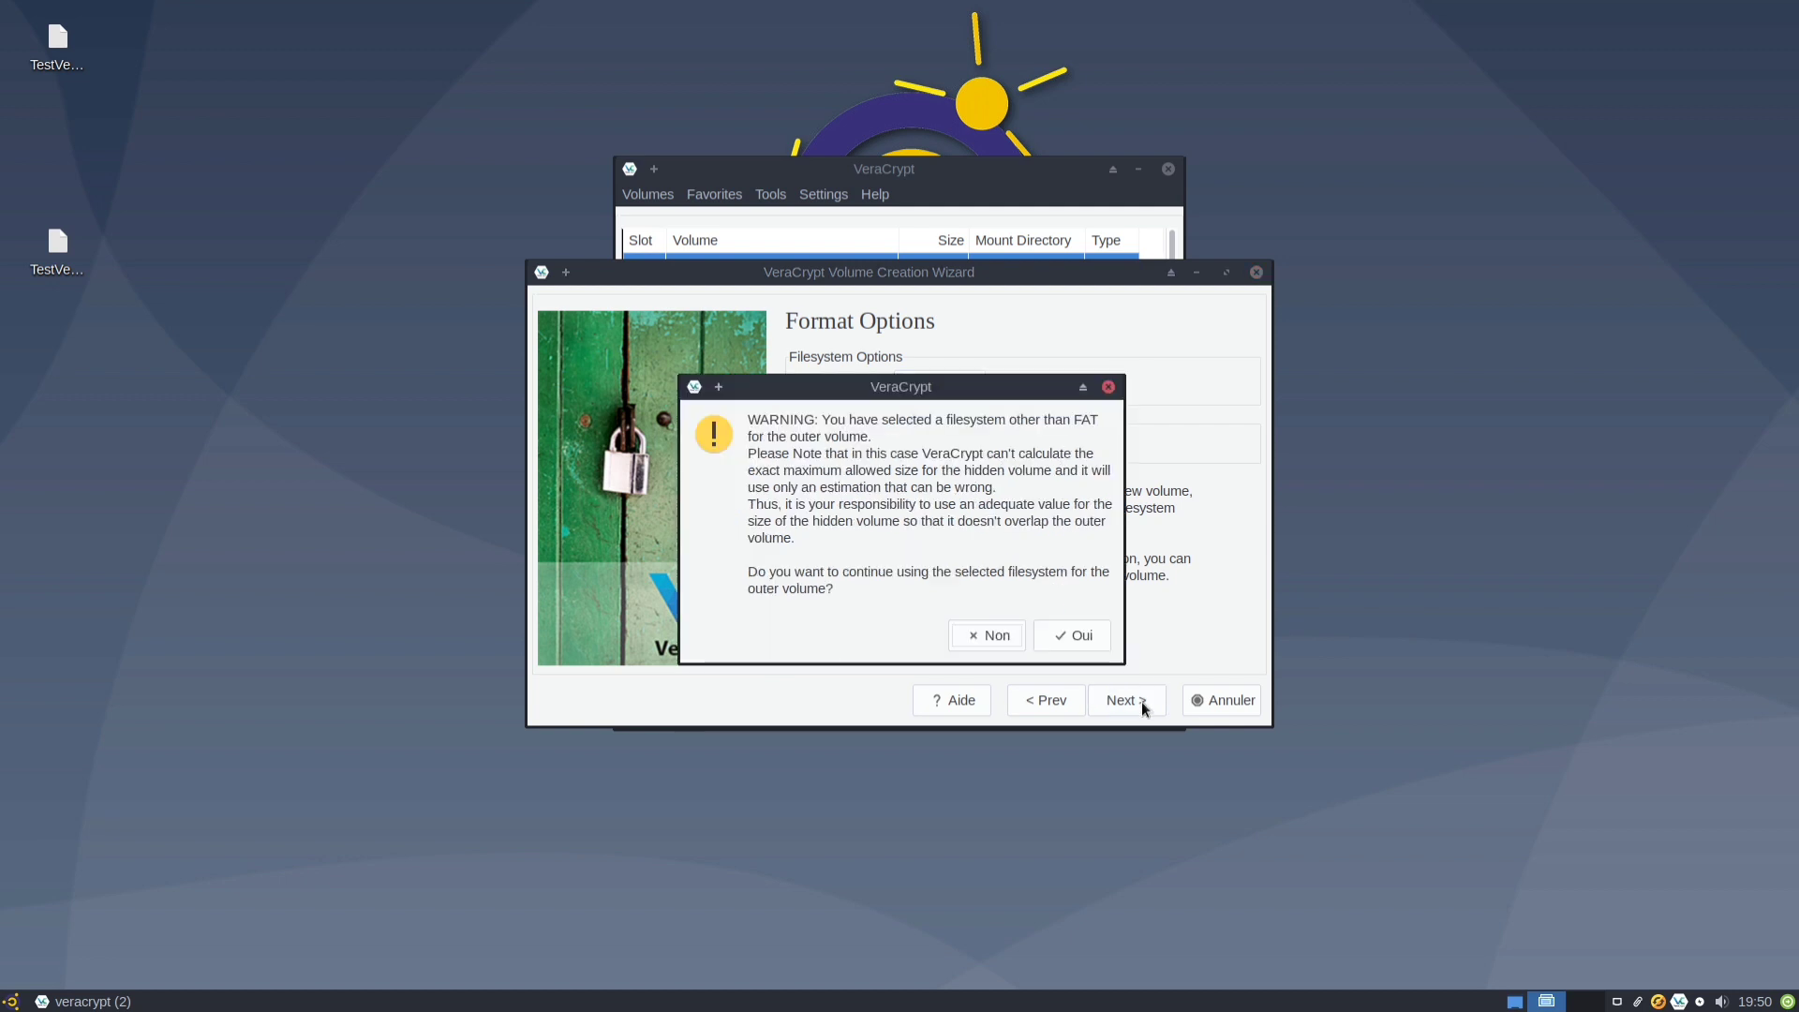
pyautogui.click(1074, 635)
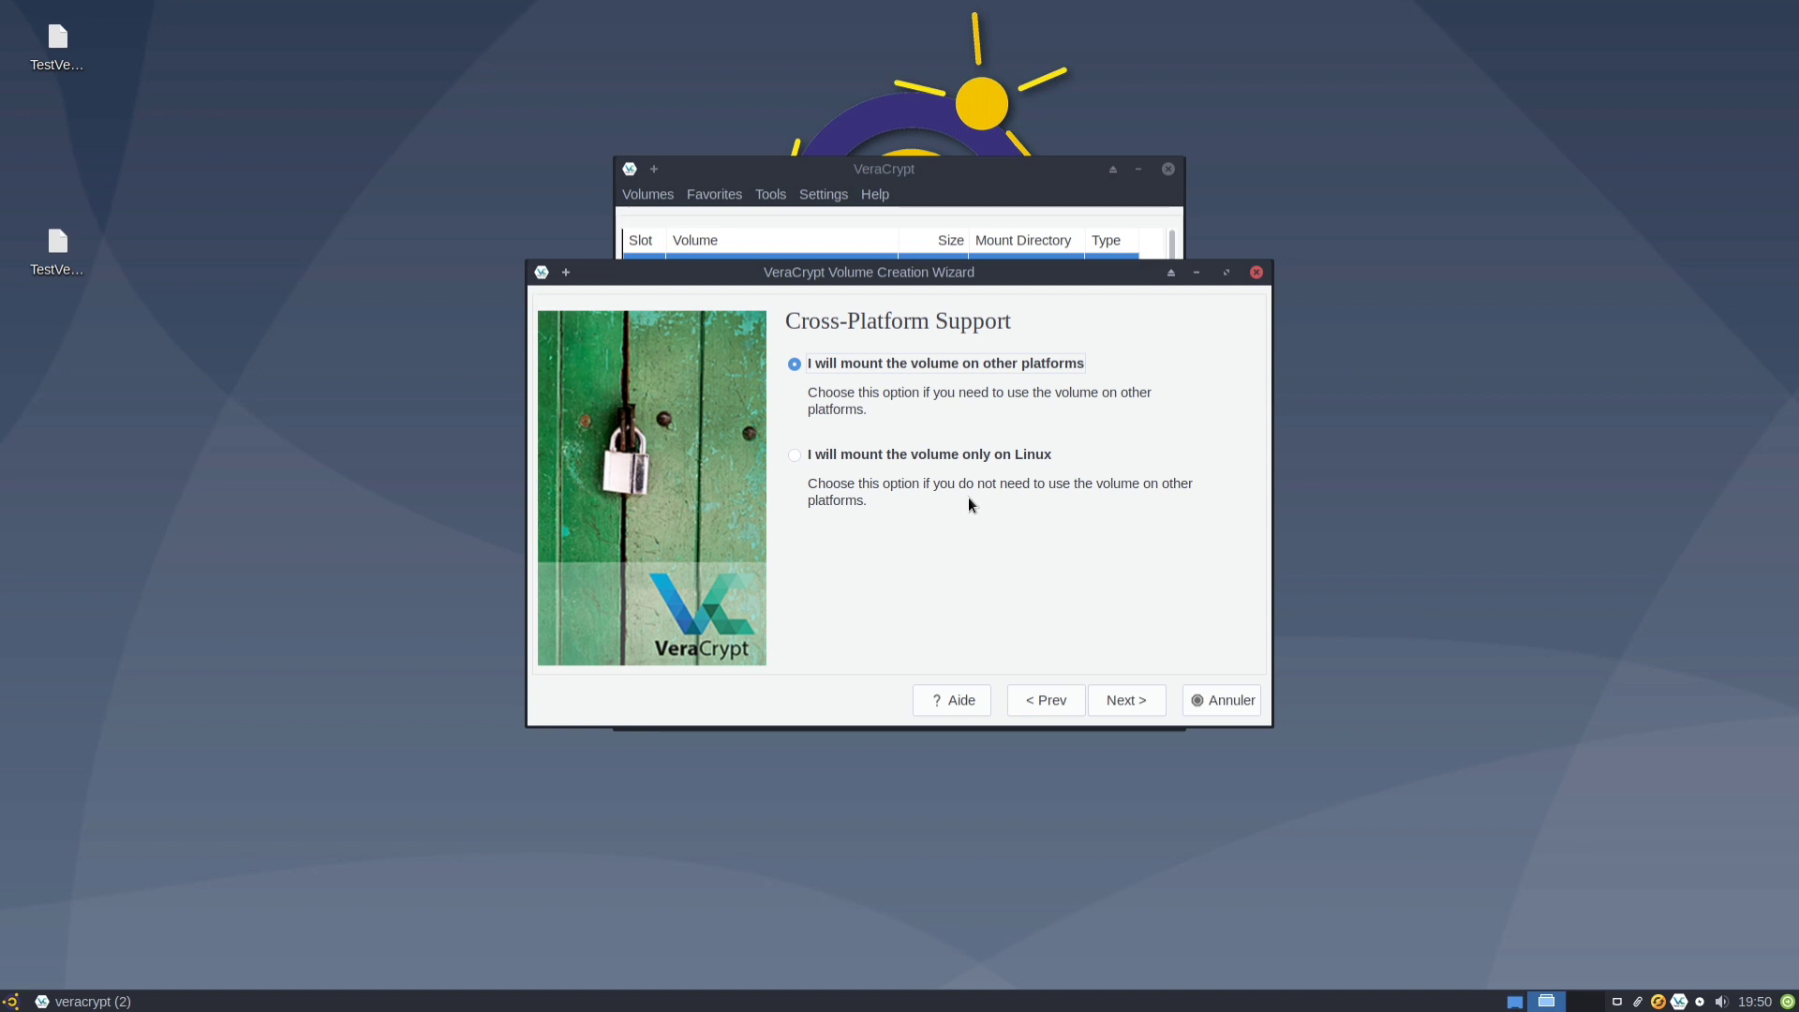
pyautogui.click(961, 457)
pyautogui.click(1111, 702)
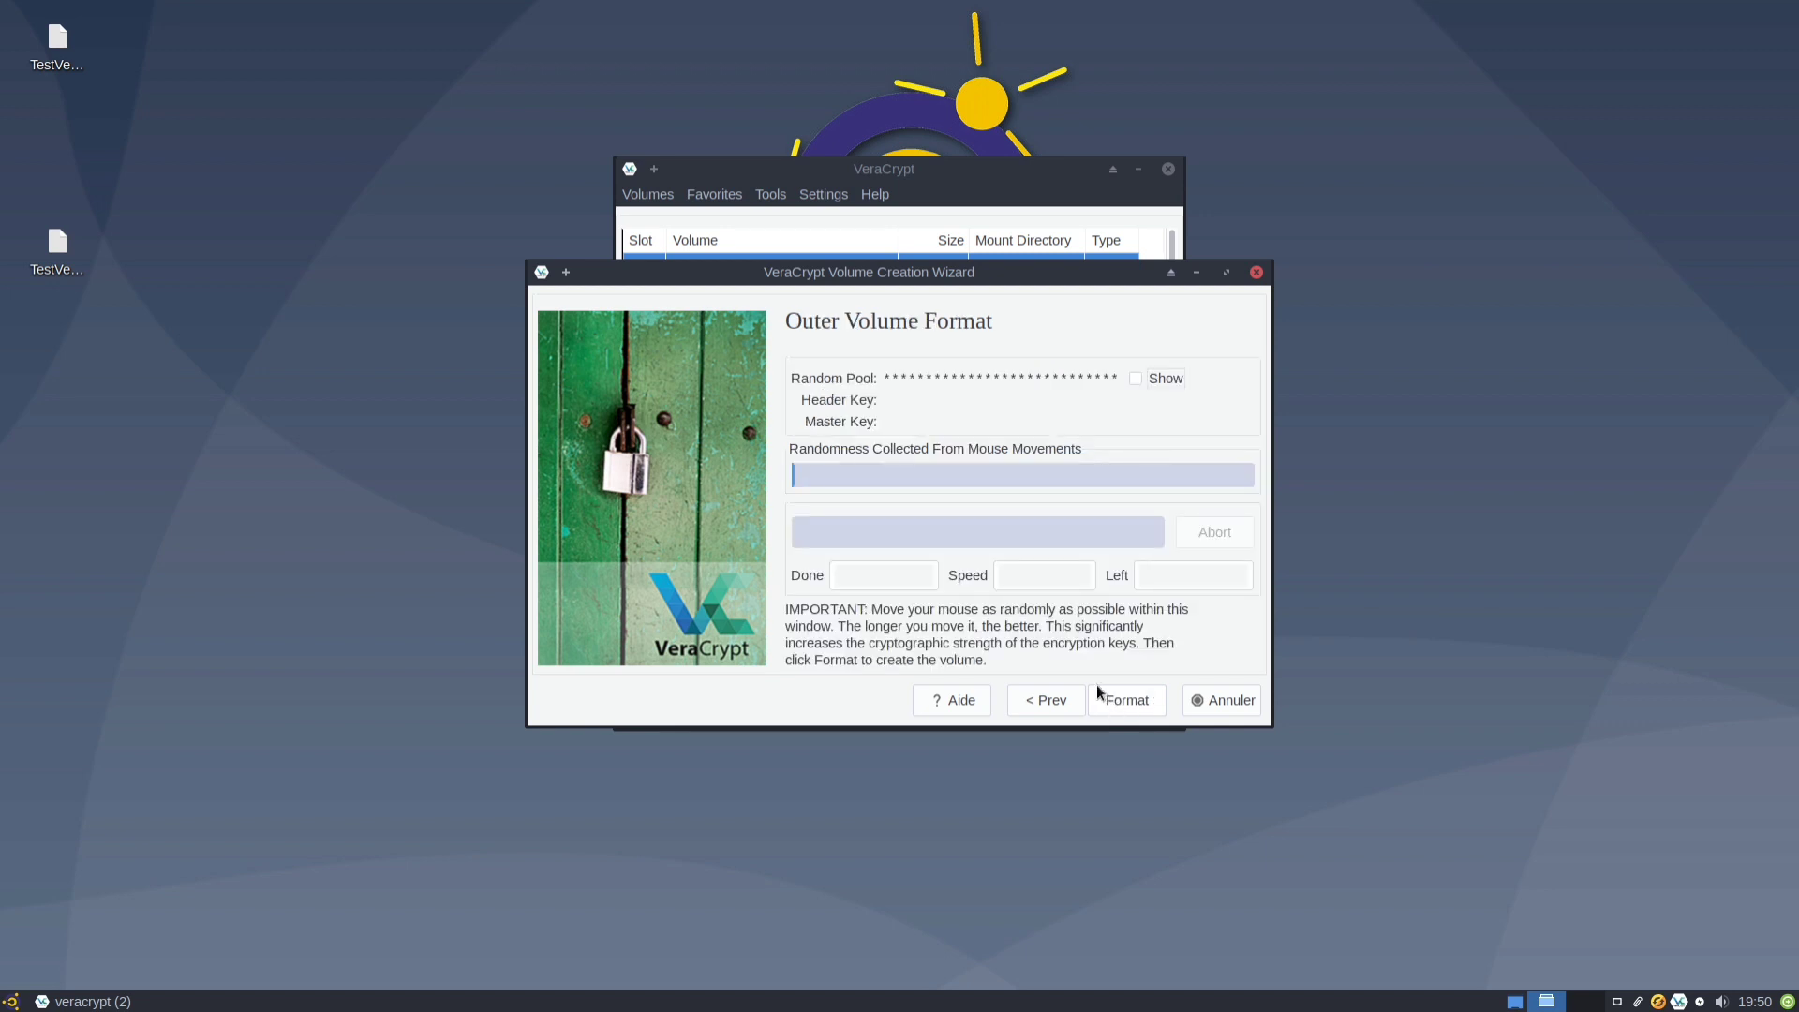
# Show the random pool, then format the outer volume and confirm.
pyautogui.click(1136, 379)
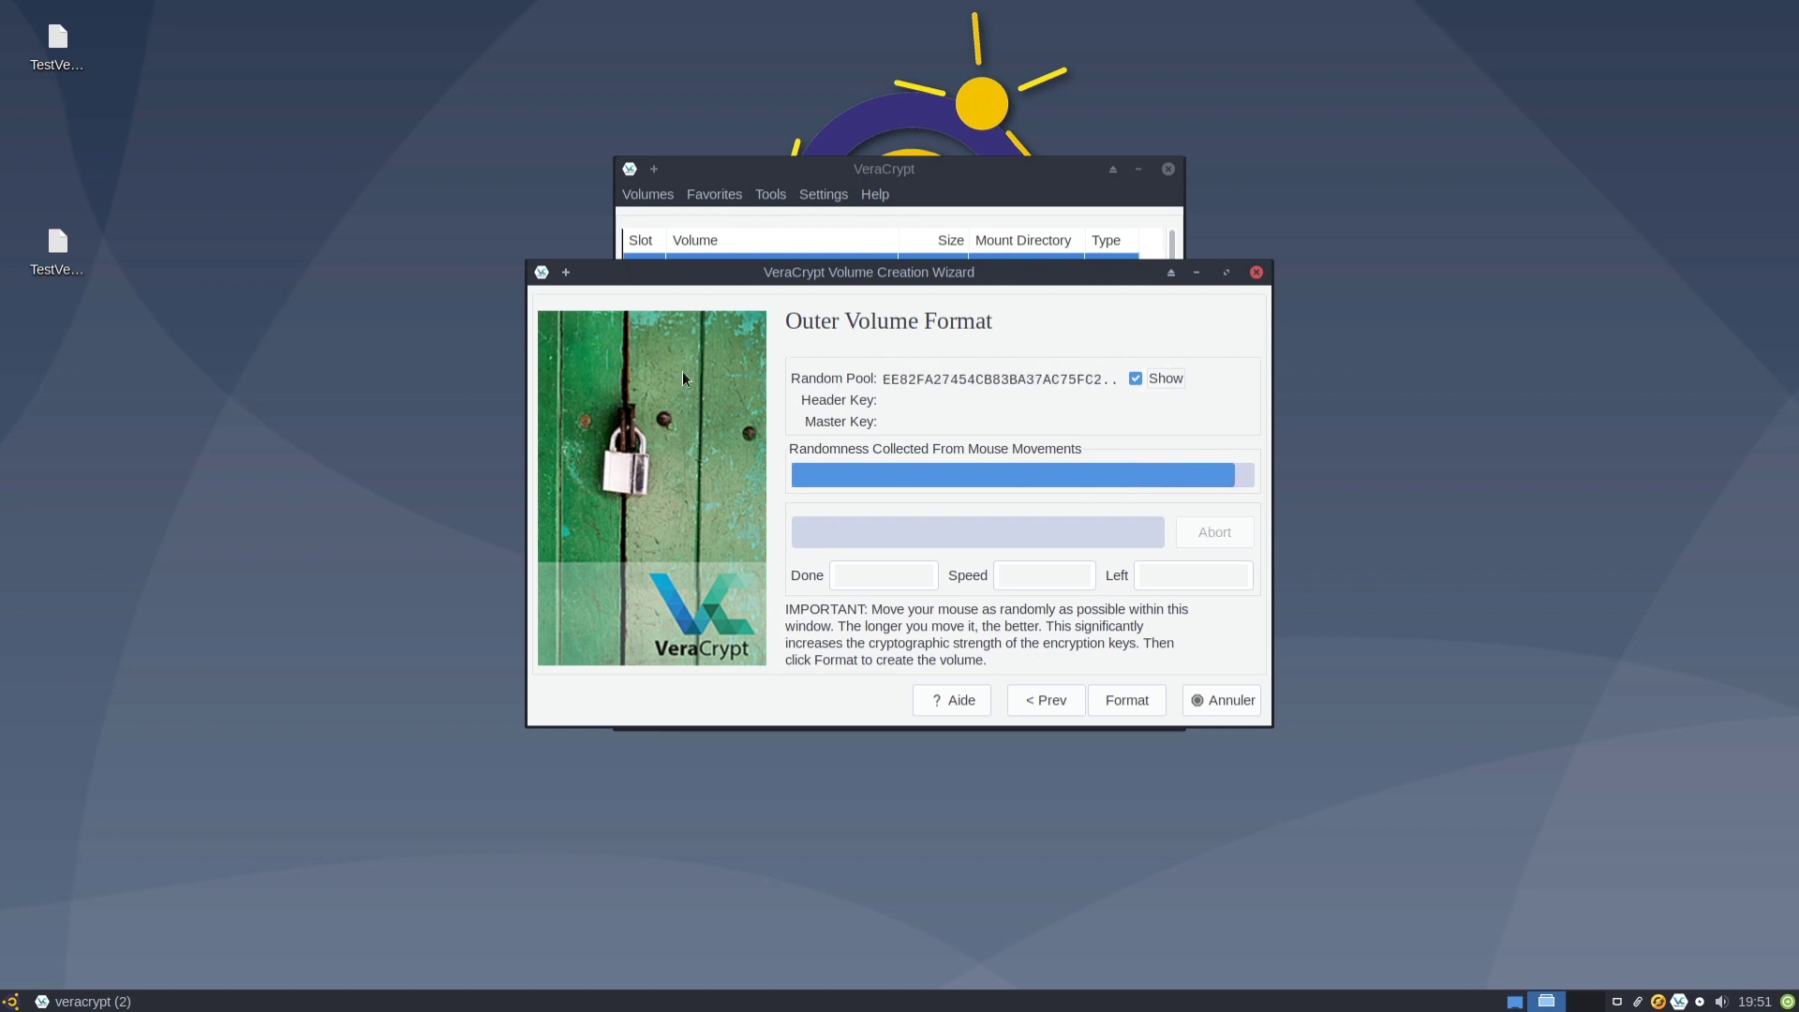
pyautogui.click(1115, 706)
pyautogui.click(1052, 595)
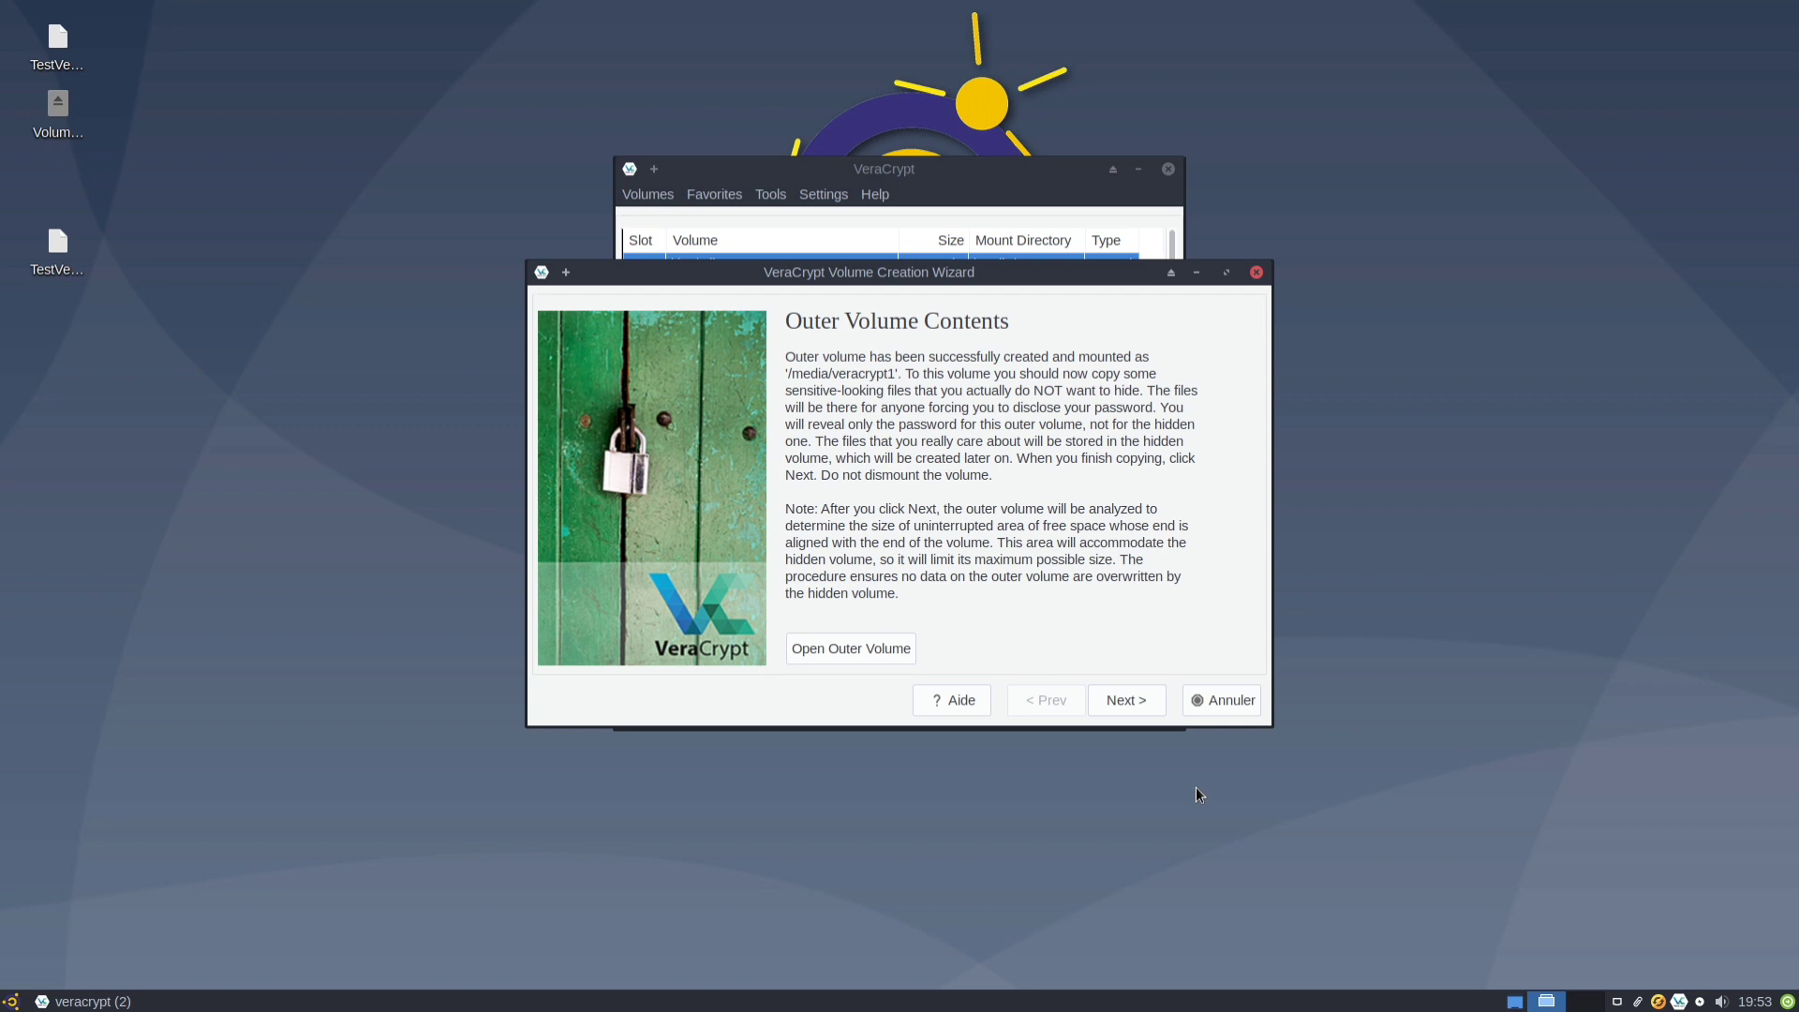
# Check the empty outer volume in the file manager, close it, and have it scanned.
pyautogui.click(852, 650)
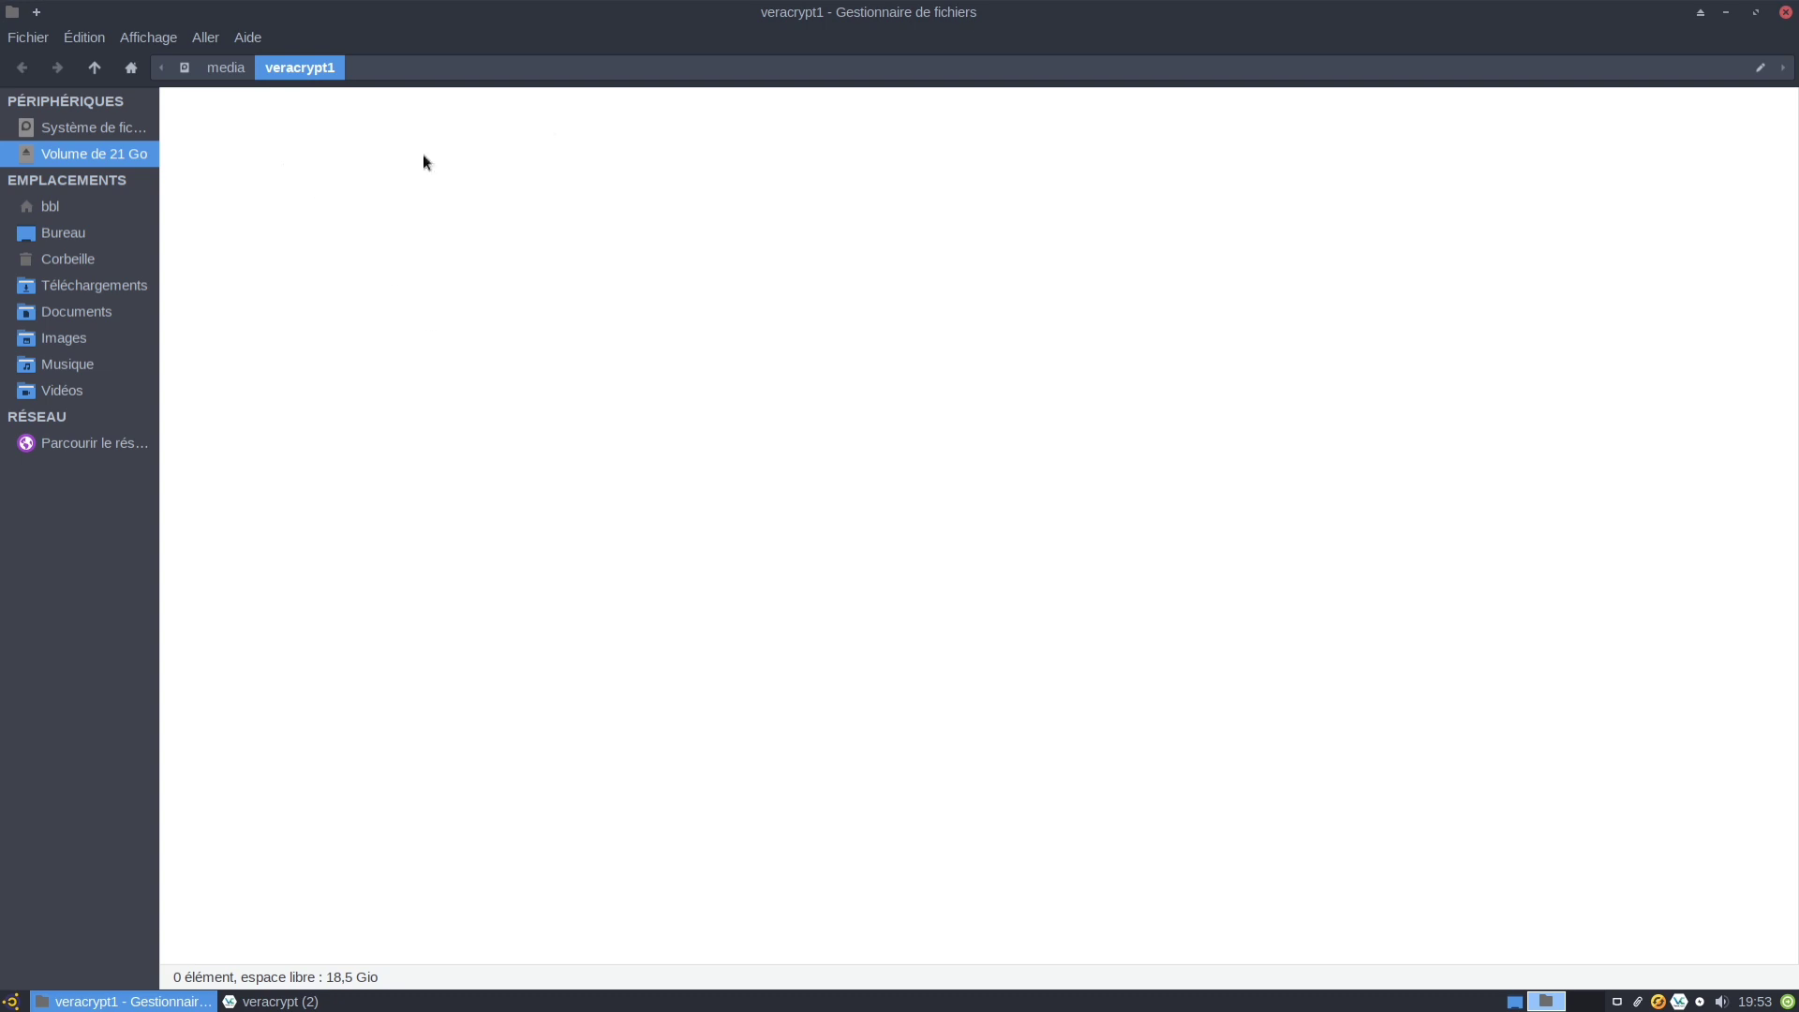
pyautogui.click(1785, 13)
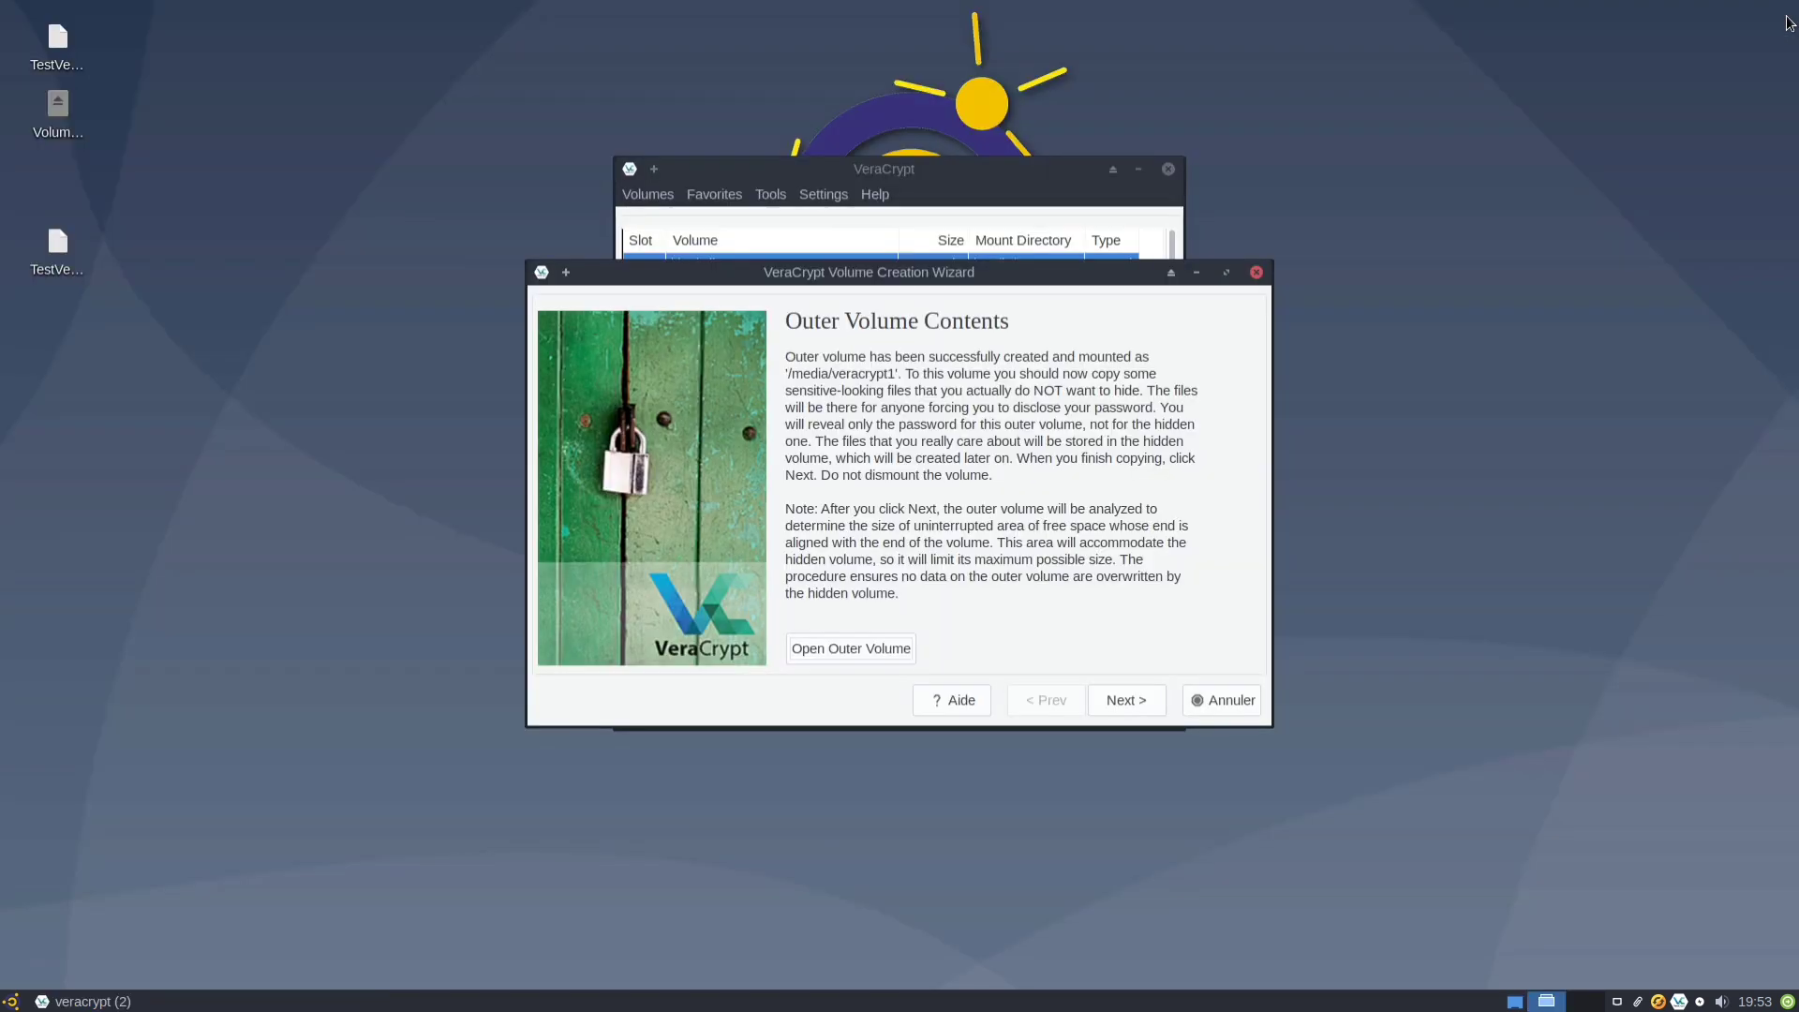
pyautogui.click(1121, 699)
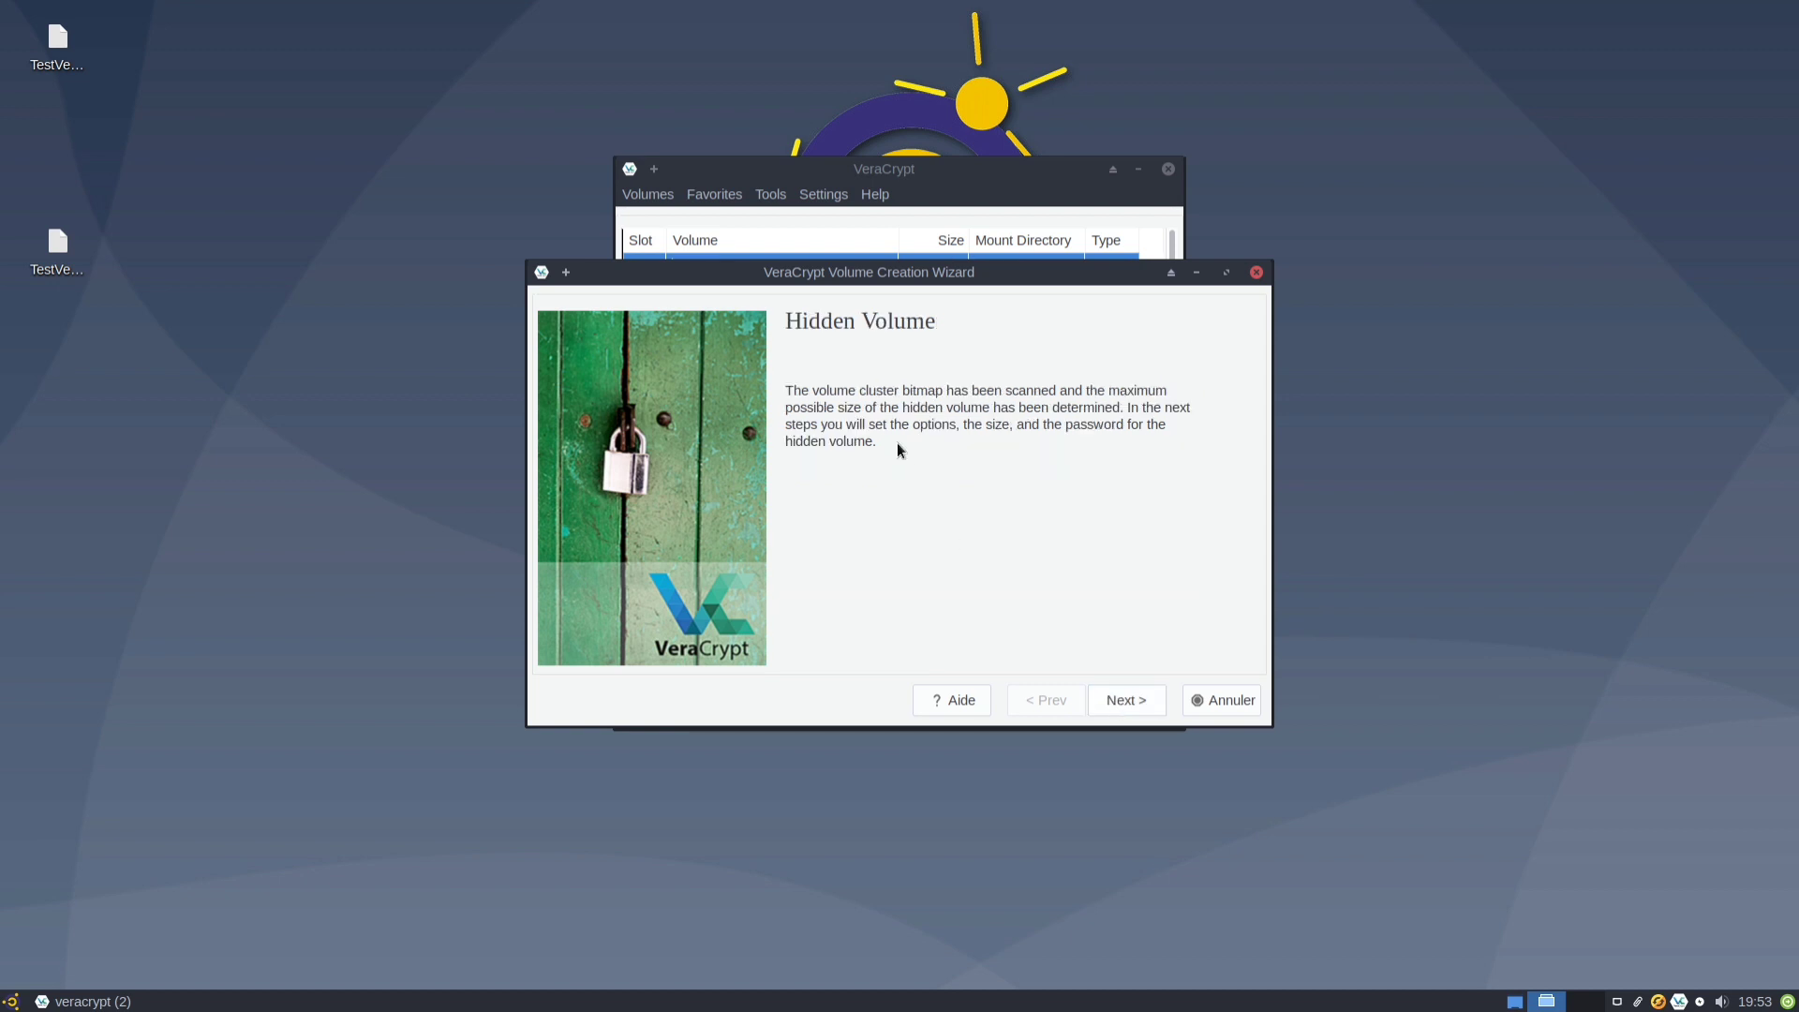
# Keep AES and SHA-512 for the hidden volume and size it 10 GiB instead of 14 GiB.
pyautogui.click(1132, 696)
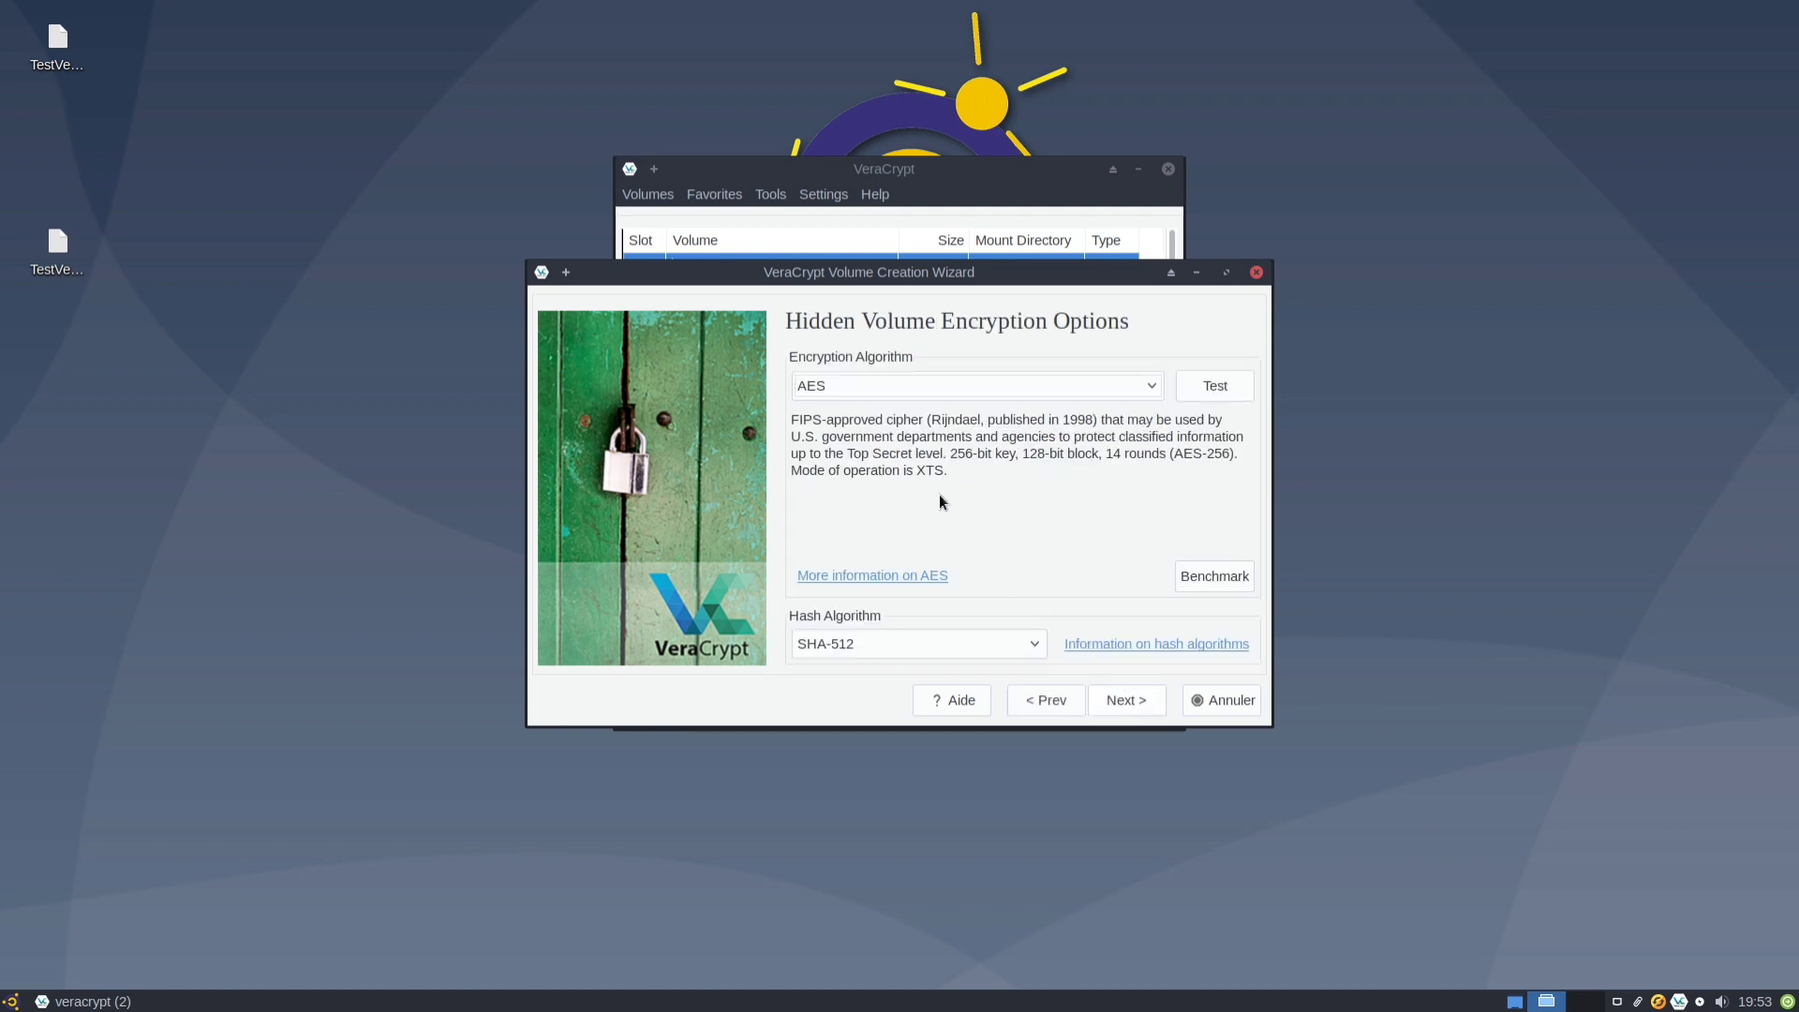
pyautogui.click(1125, 695)
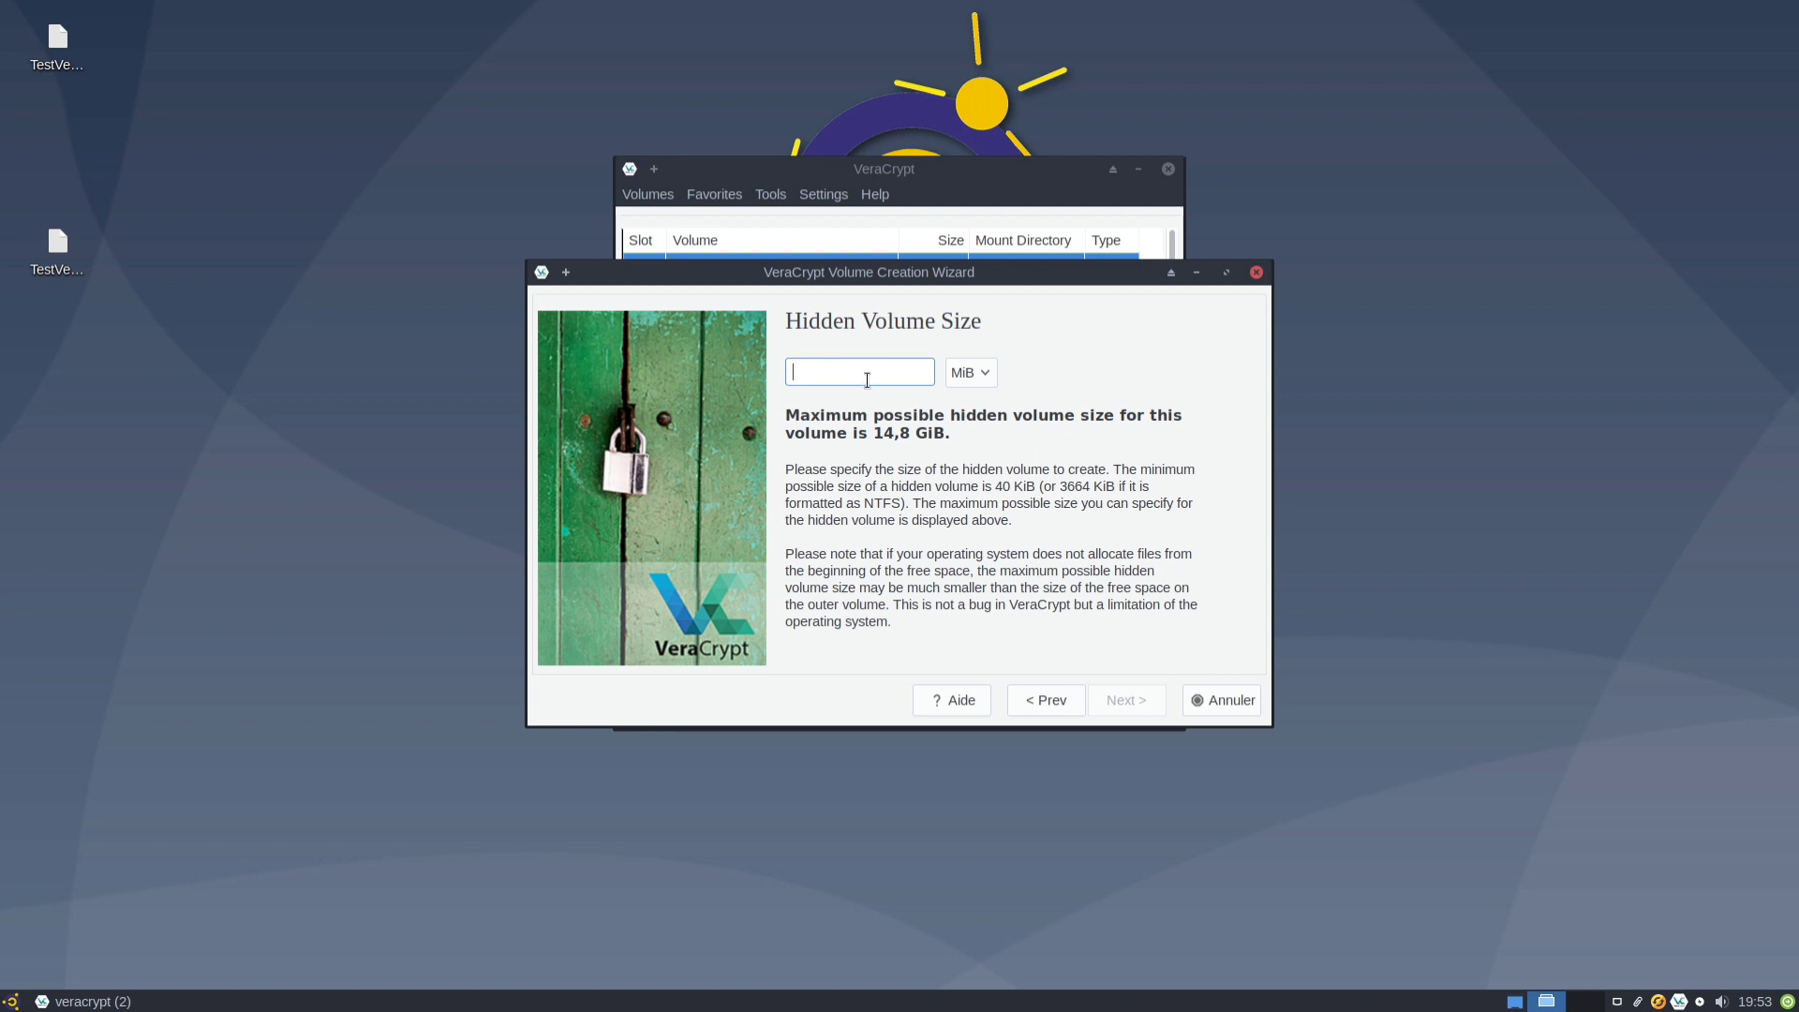
pyautogui.write('14')
pyautogui.click(970, 373)
pyautogui.click(970, 407)
pyautogui.click(1125, 701)
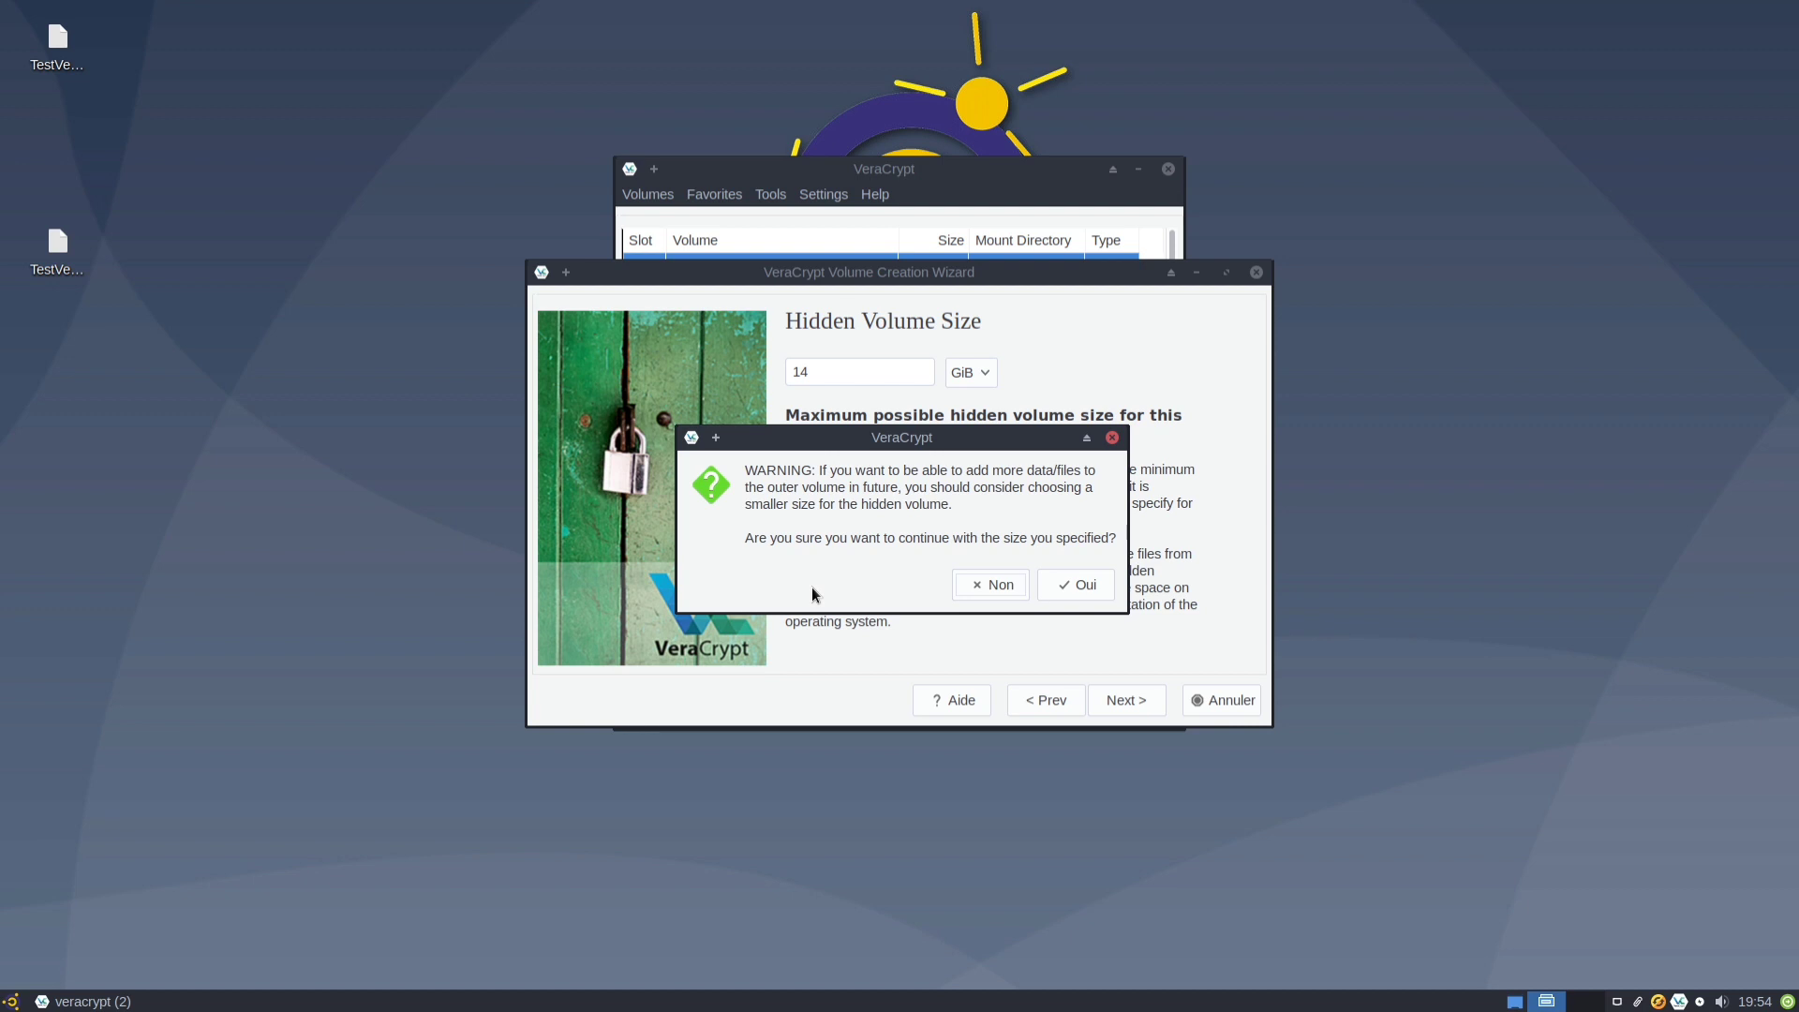
pyautogui.click(976, 577)
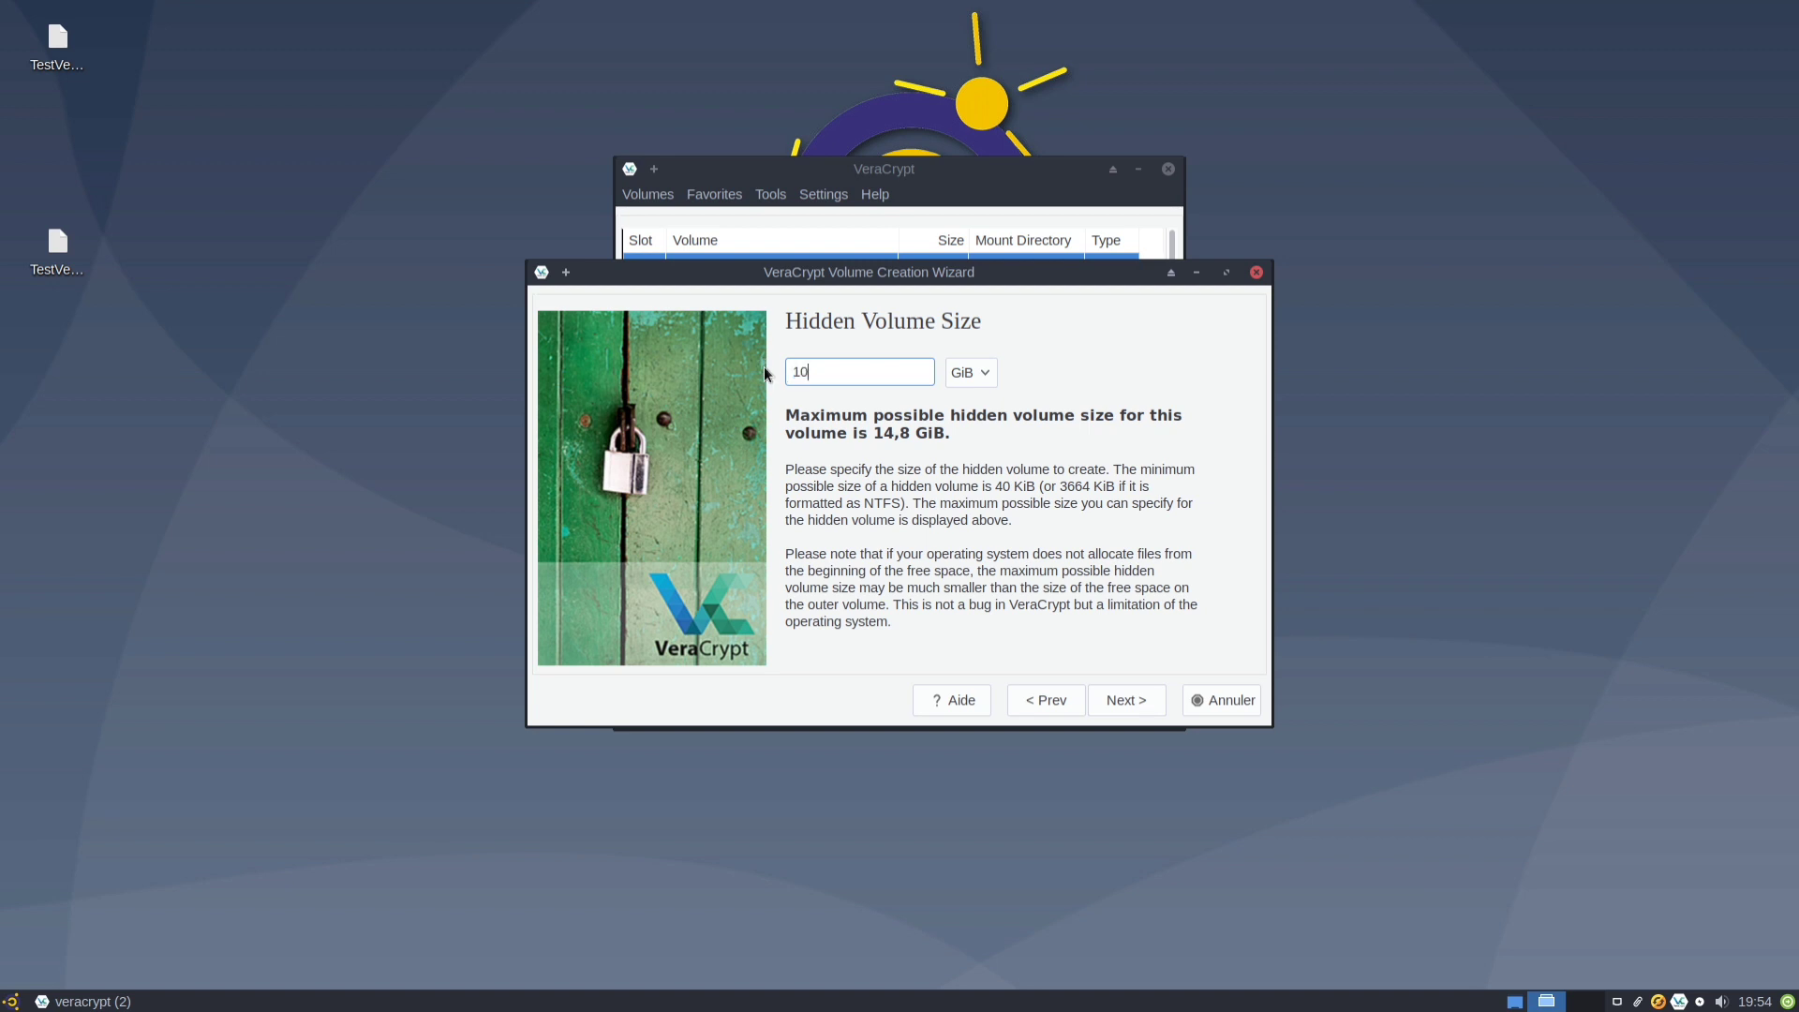
pyautogui.click(1130, 695)
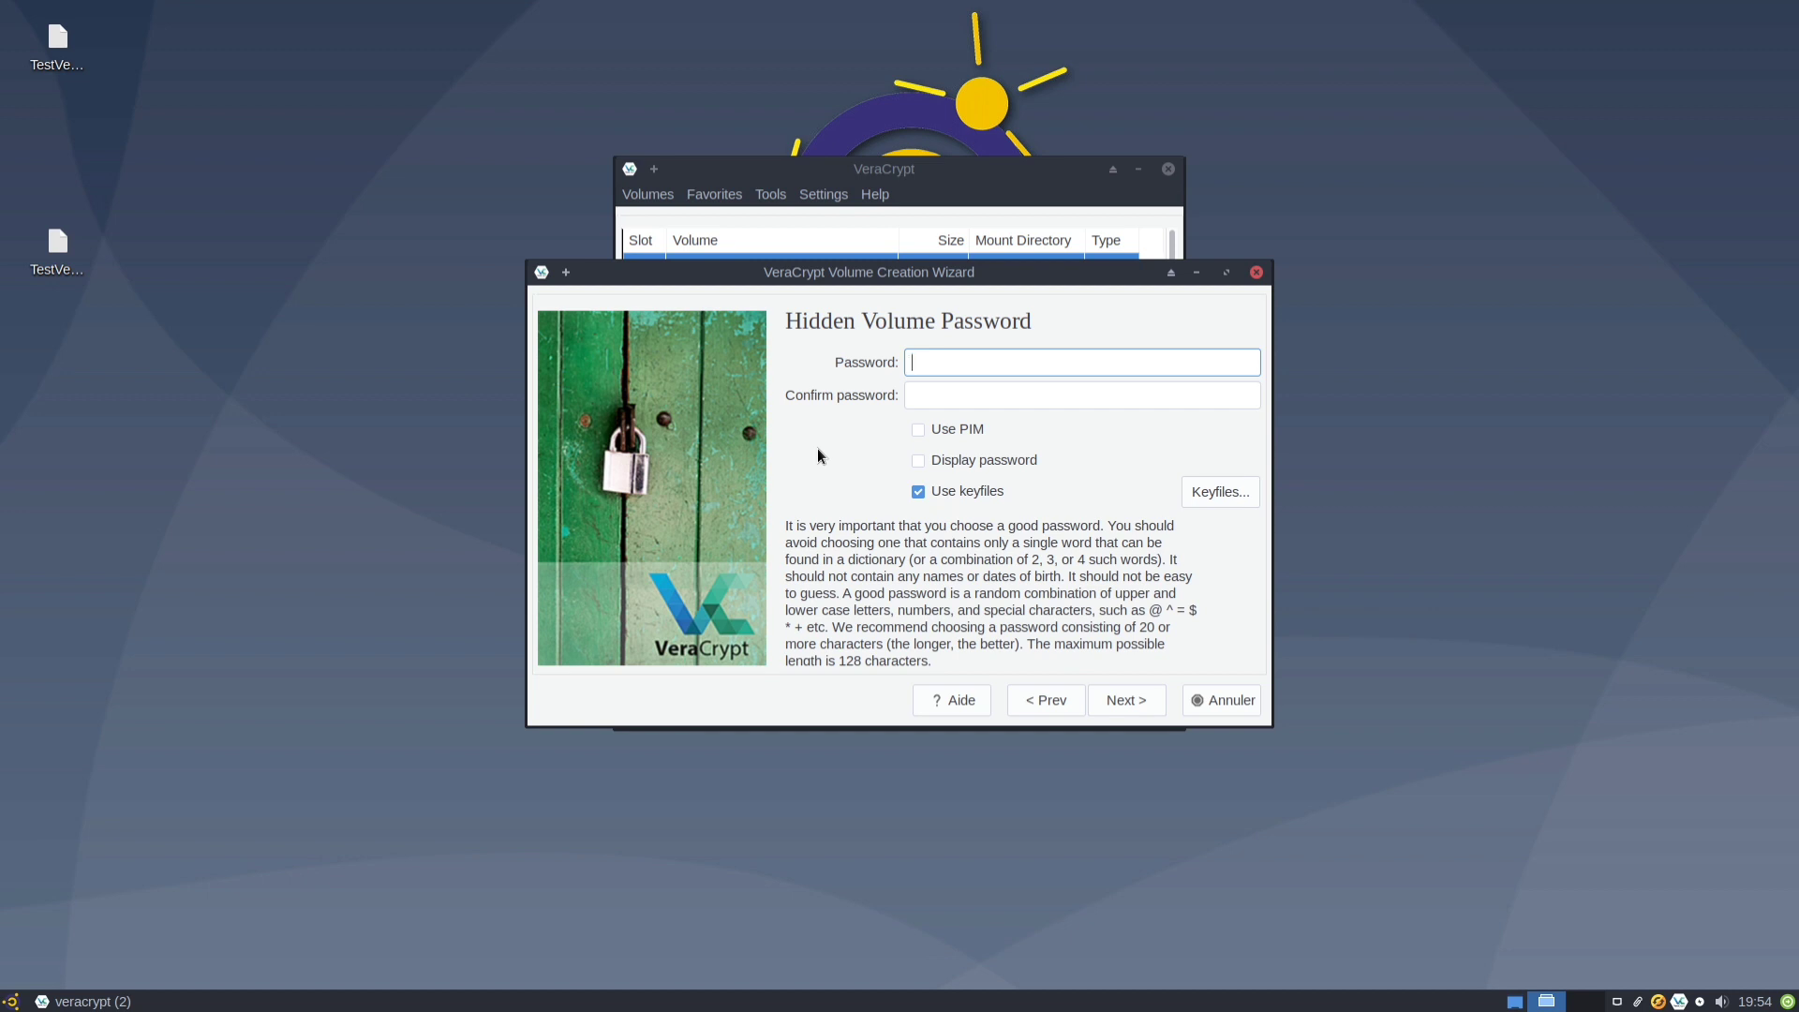
# Enter and confirm a short hidden-volume password, show it, and accept the warning.
pyautogui.write('password123')
pyautogui.press('Tab')
pyautogui.write('pas')
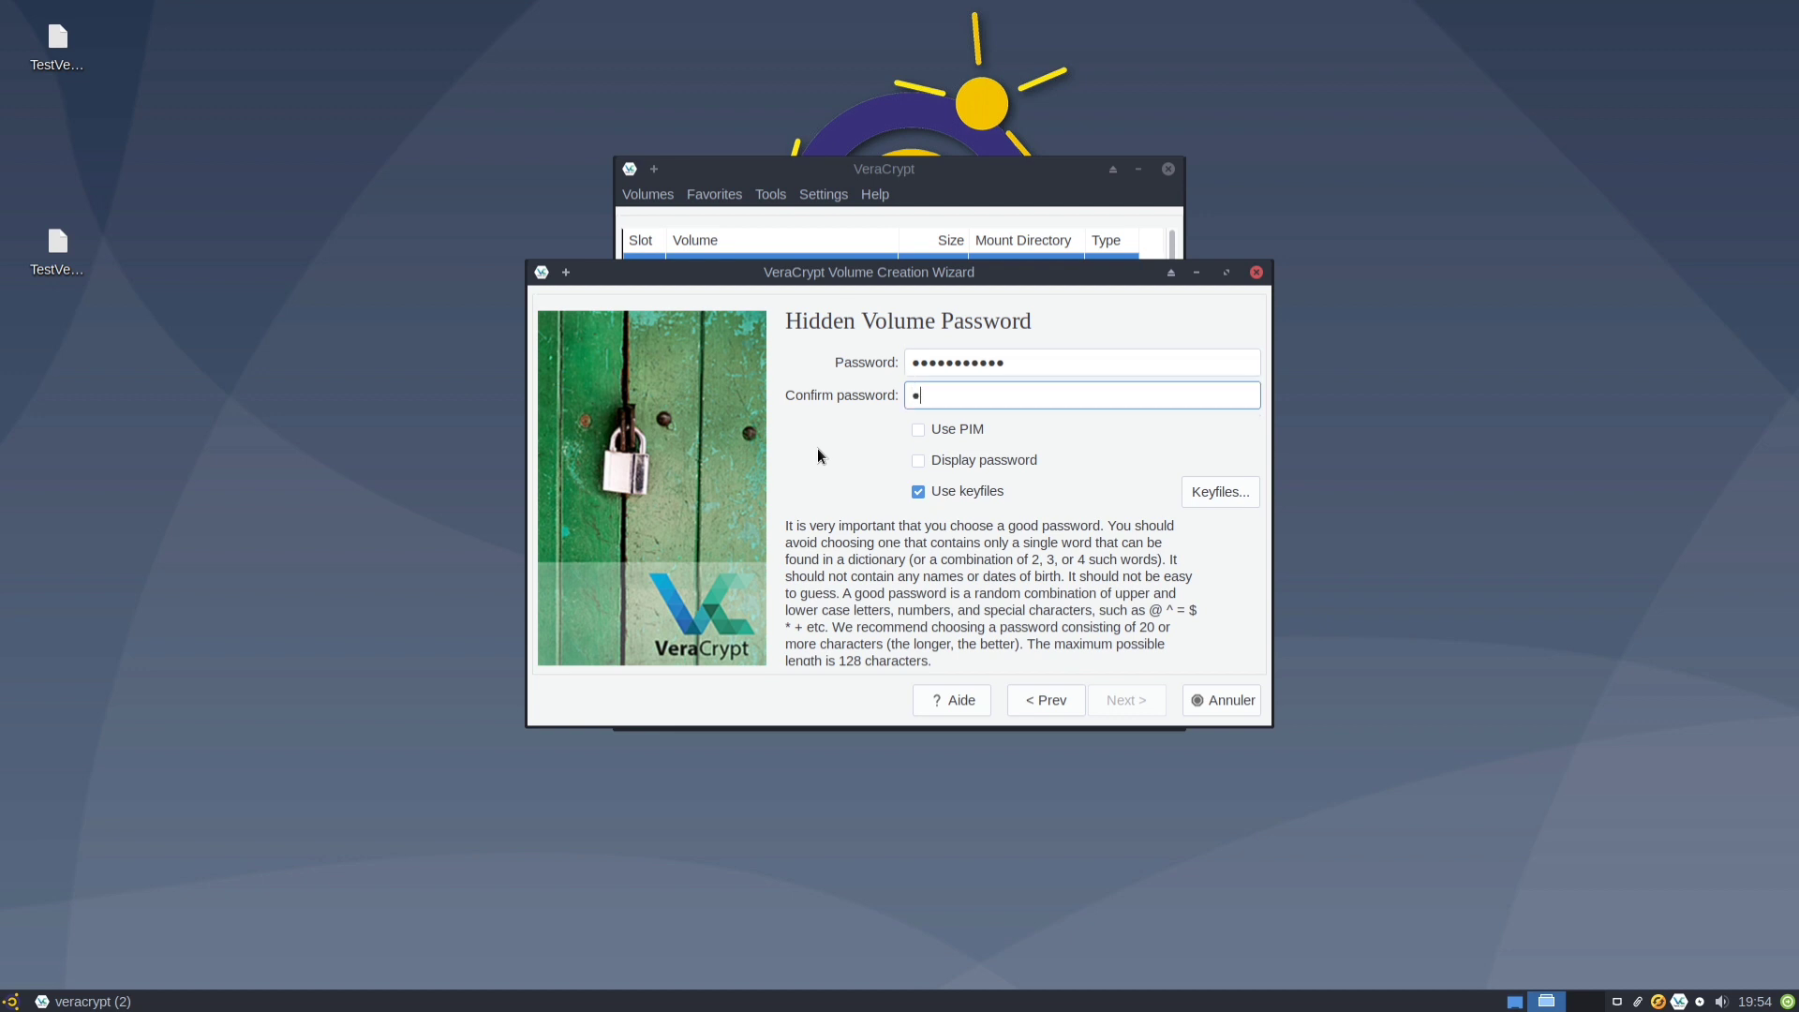
pyautogui.write('sword123')
pyautogui.click(1002, 457)
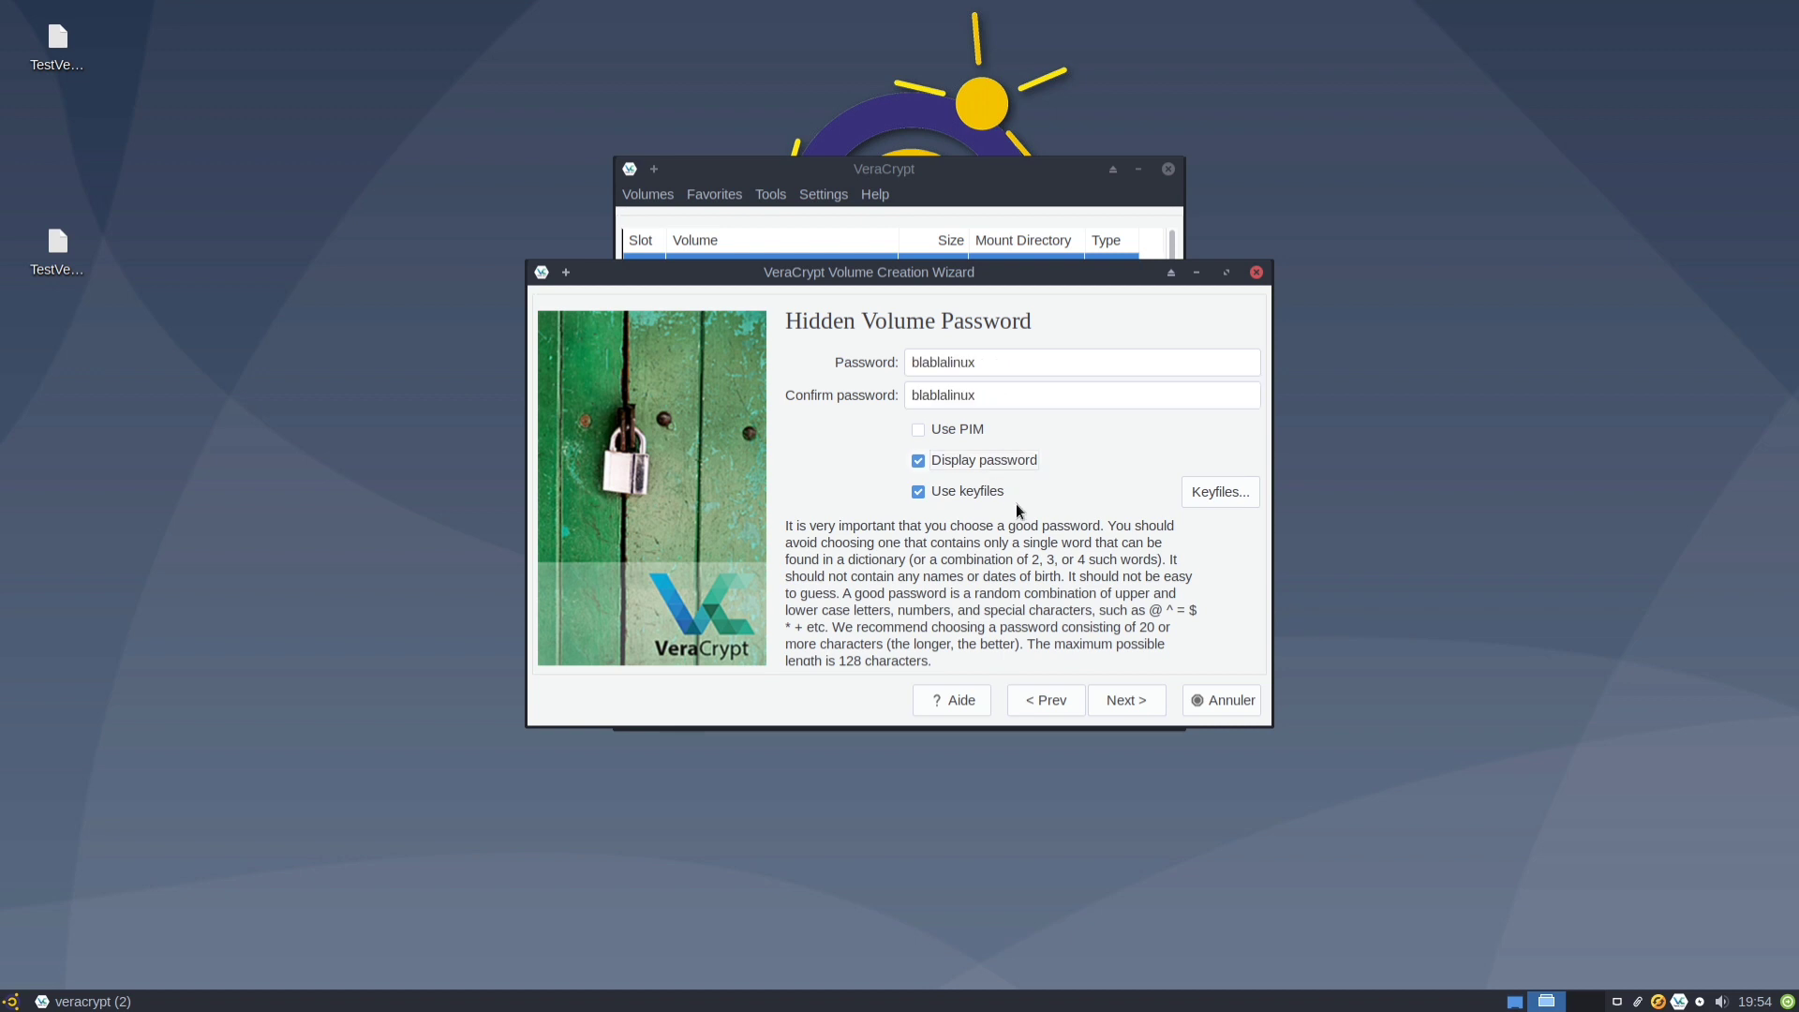
pyautogui.click(1138, 701)
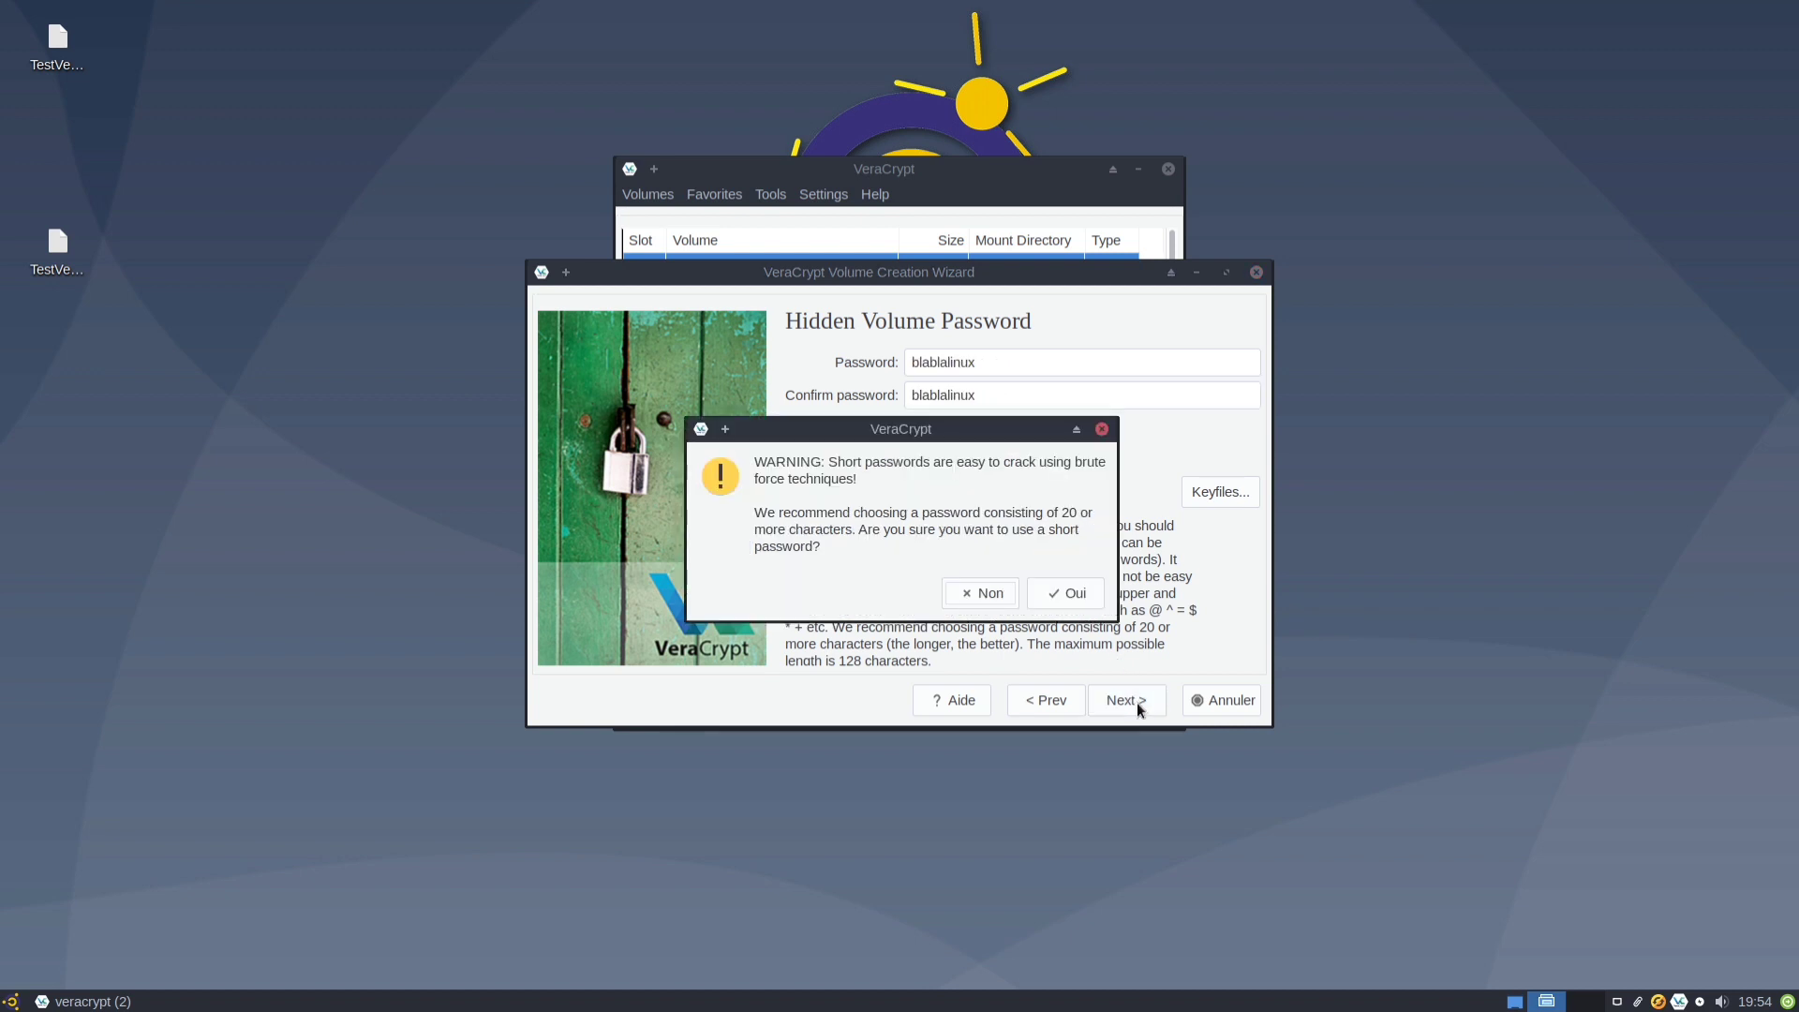
pyautogui.click(1074, 597)
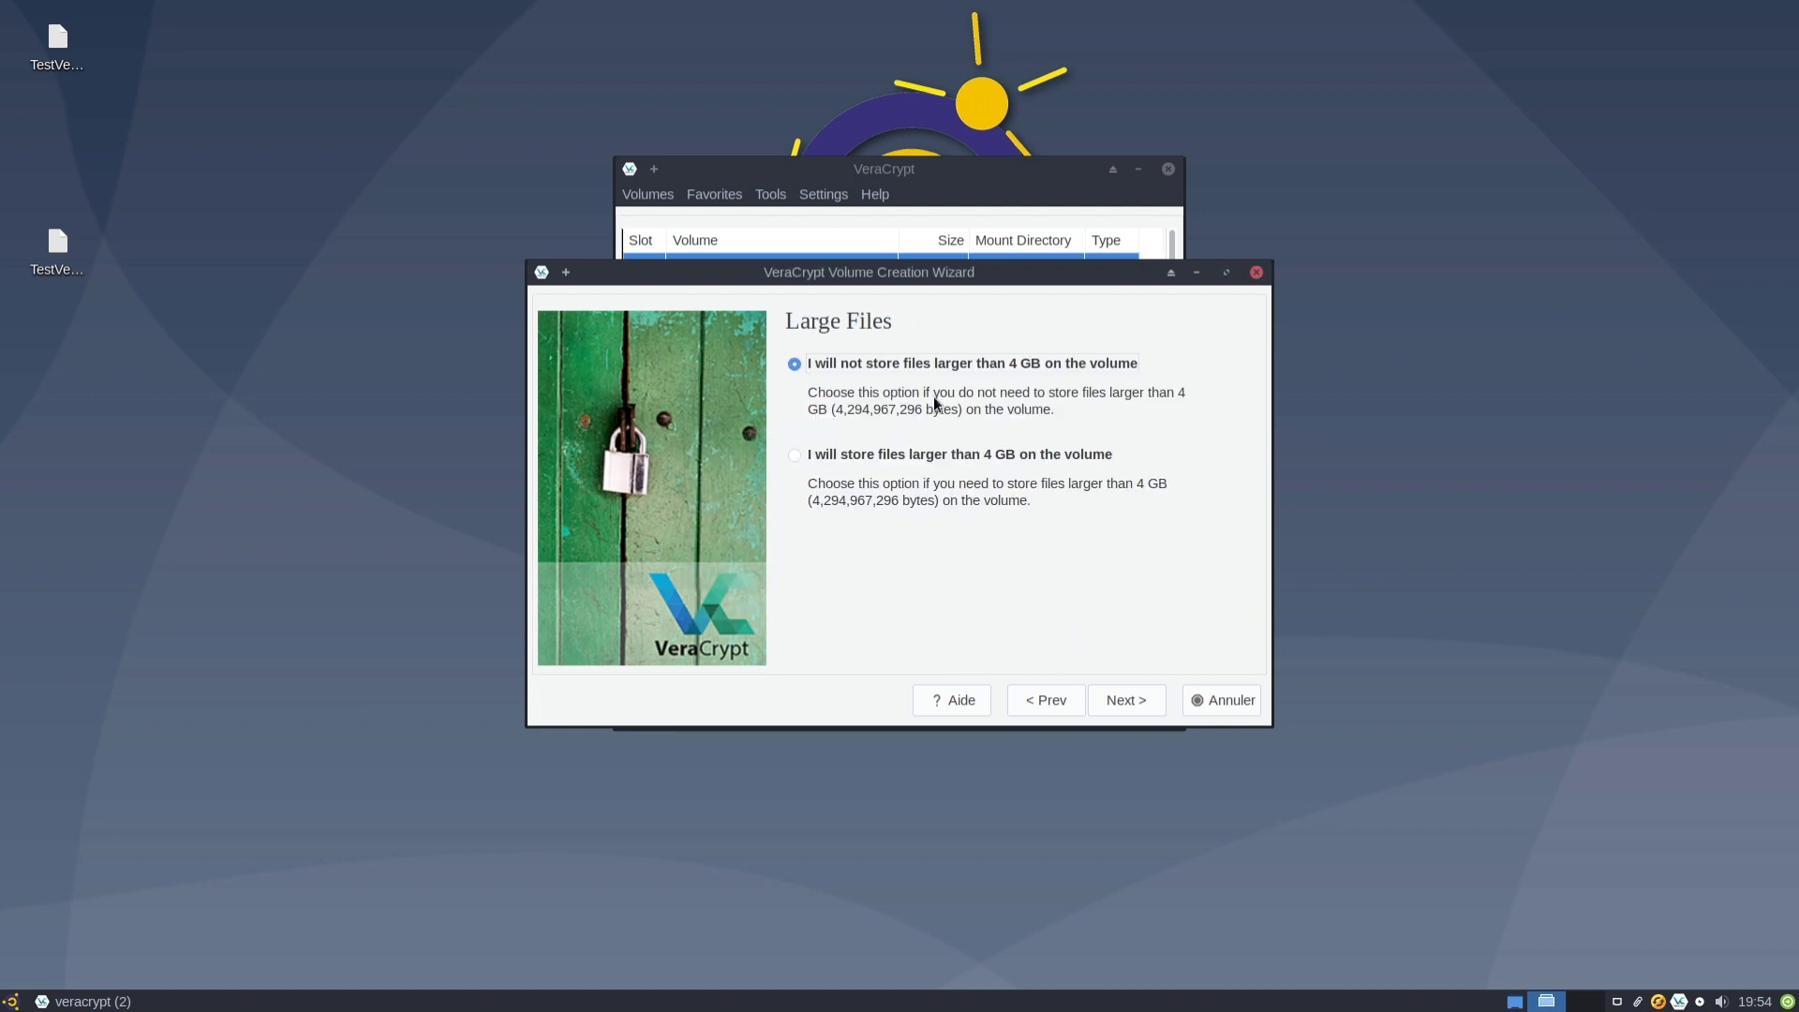
# Keep hidden-volume files under 4 GB and FAT as its filesystem.
pyautogui.click(1116, 701)
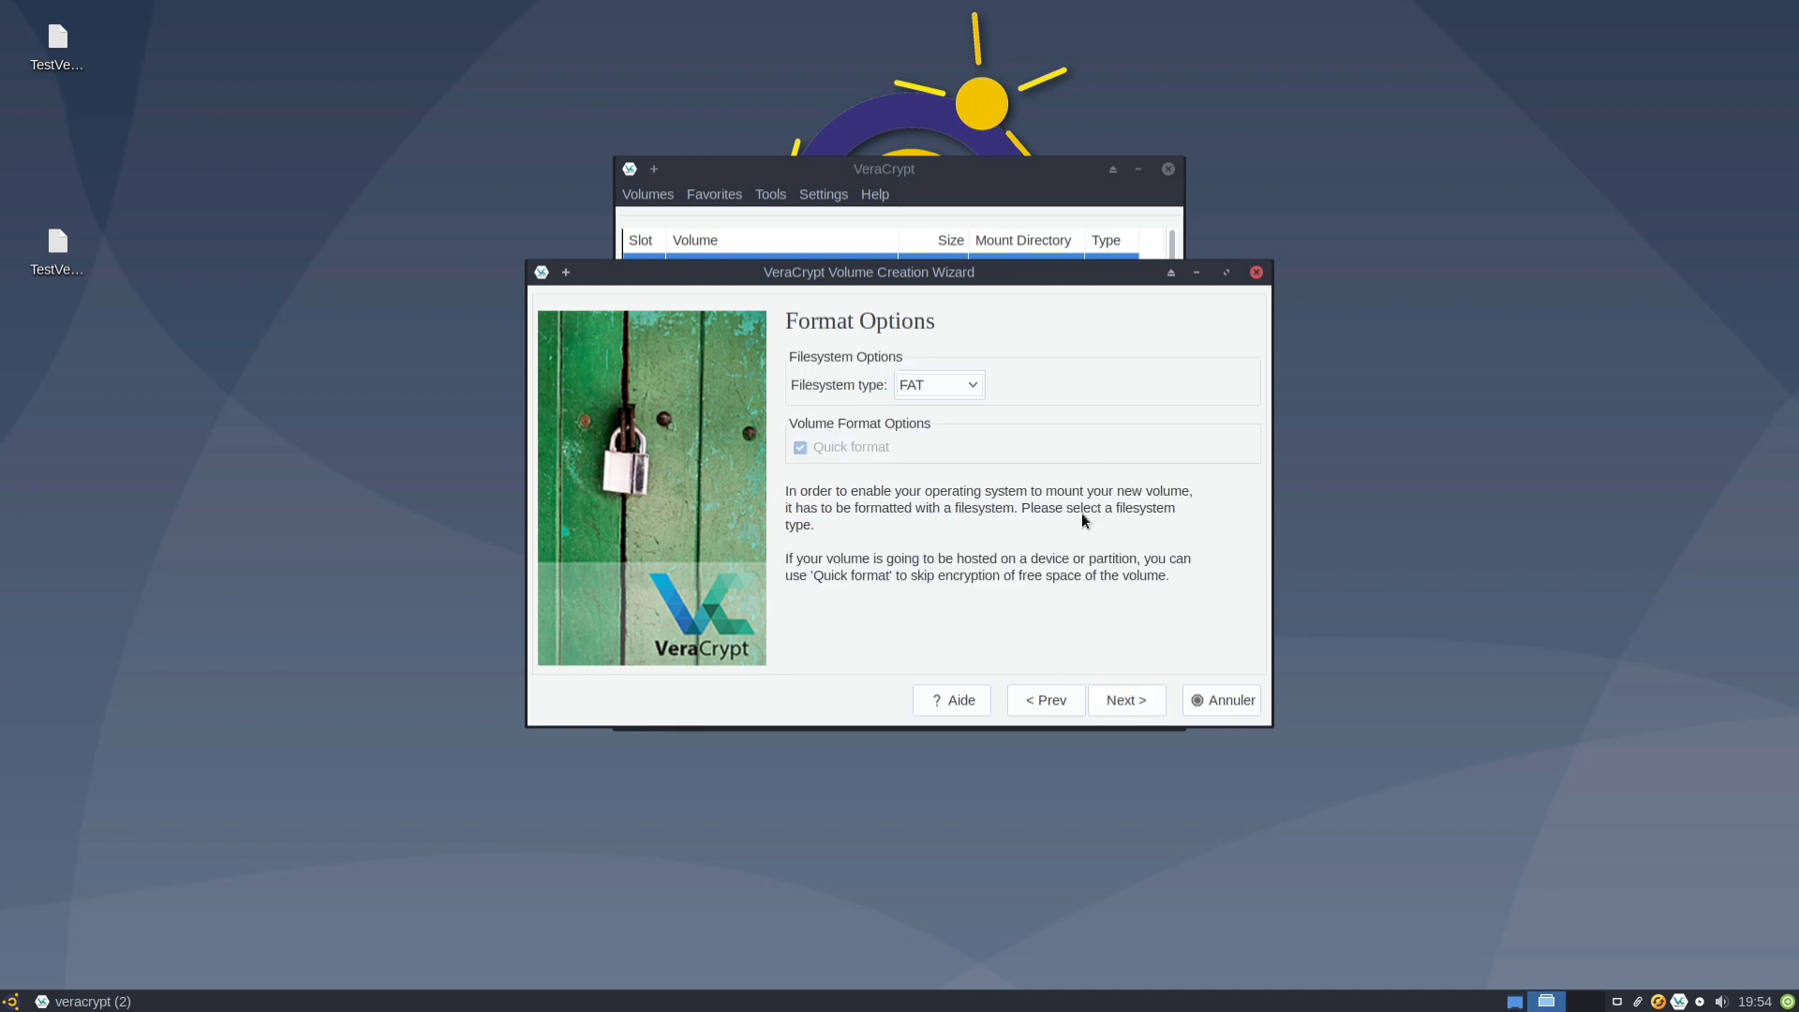
pyautogui.click(1134, 699)
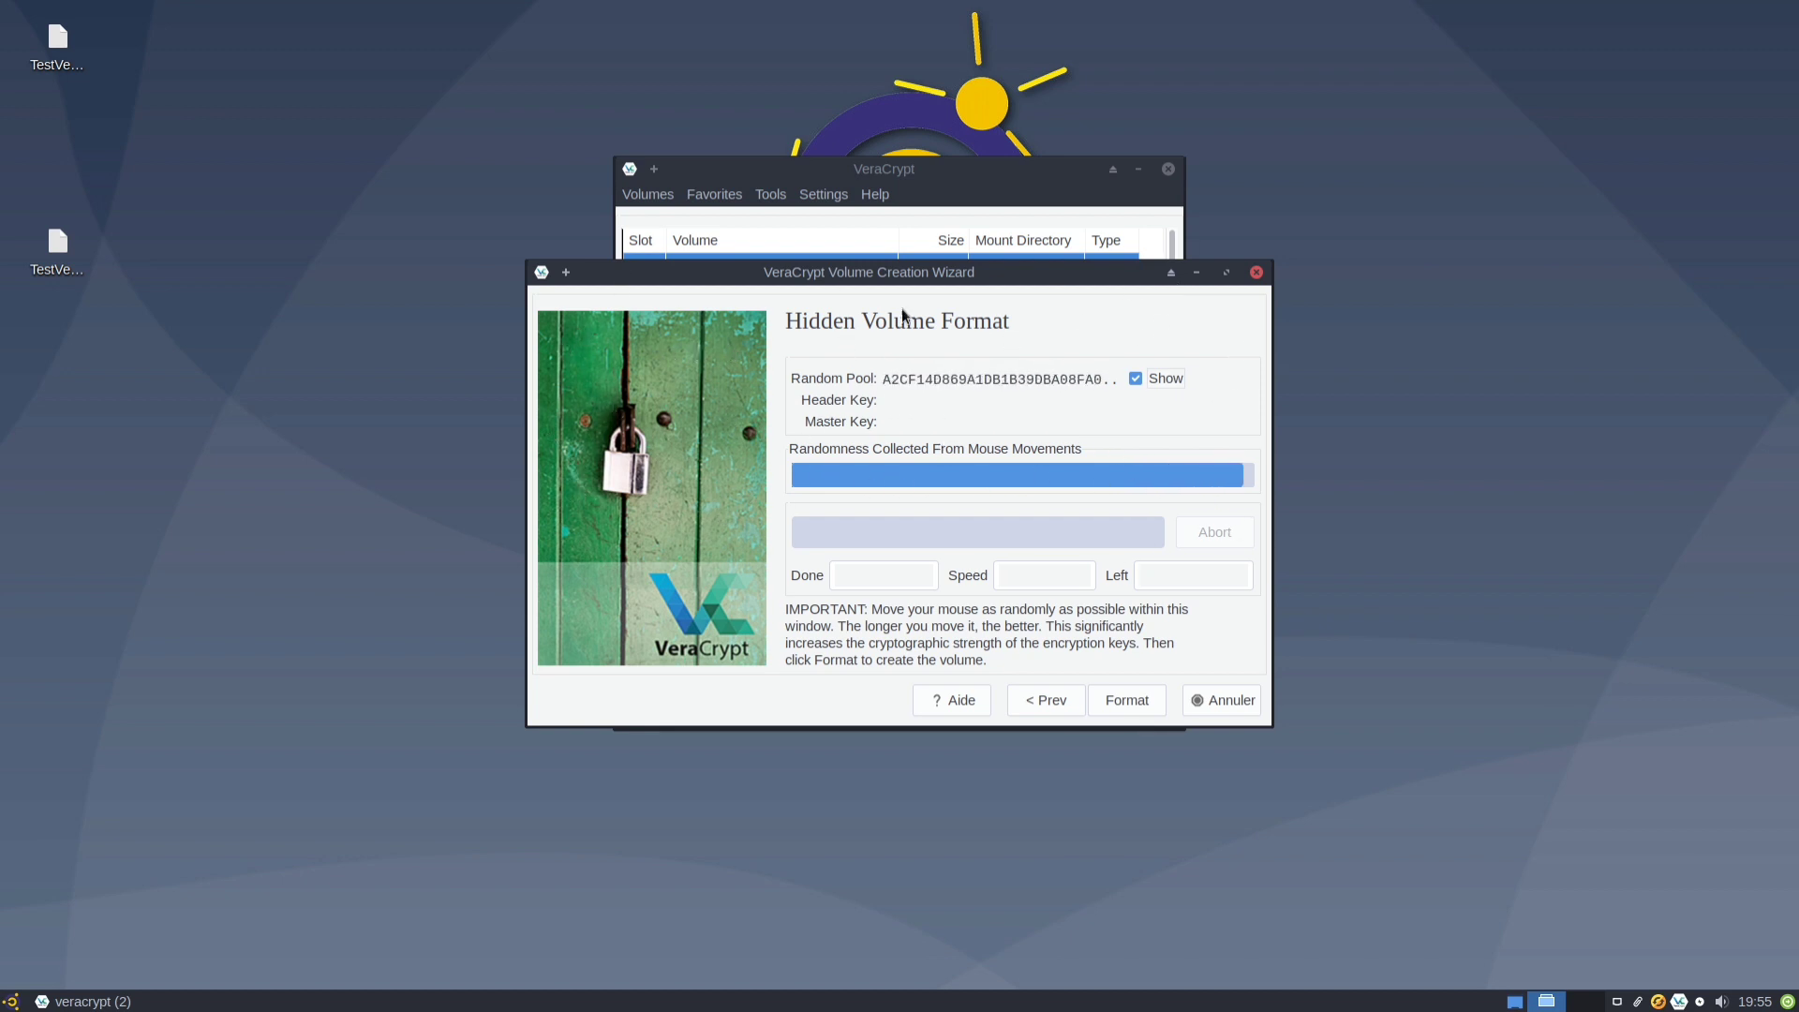
# Format the hidden volume, acknowledge the success notice, and exit the wizard.
pyautogui.click(1131, 708)
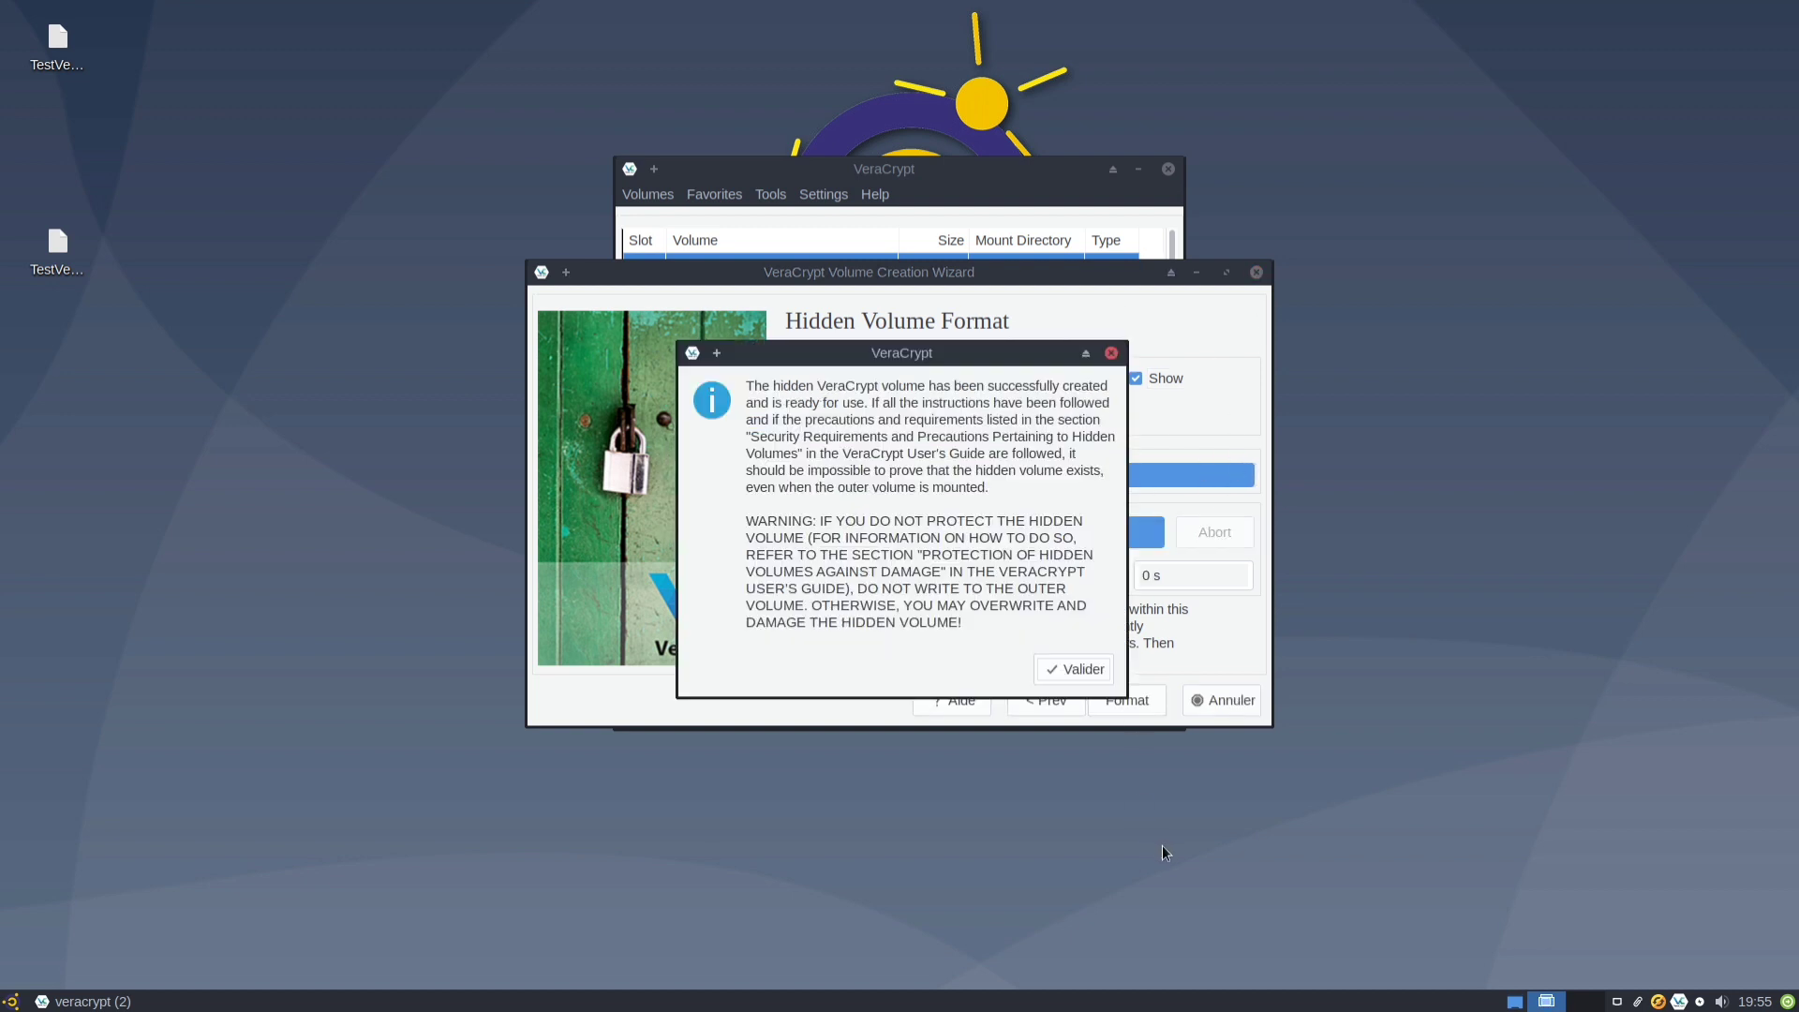
pyautogui.click(1073, 670)
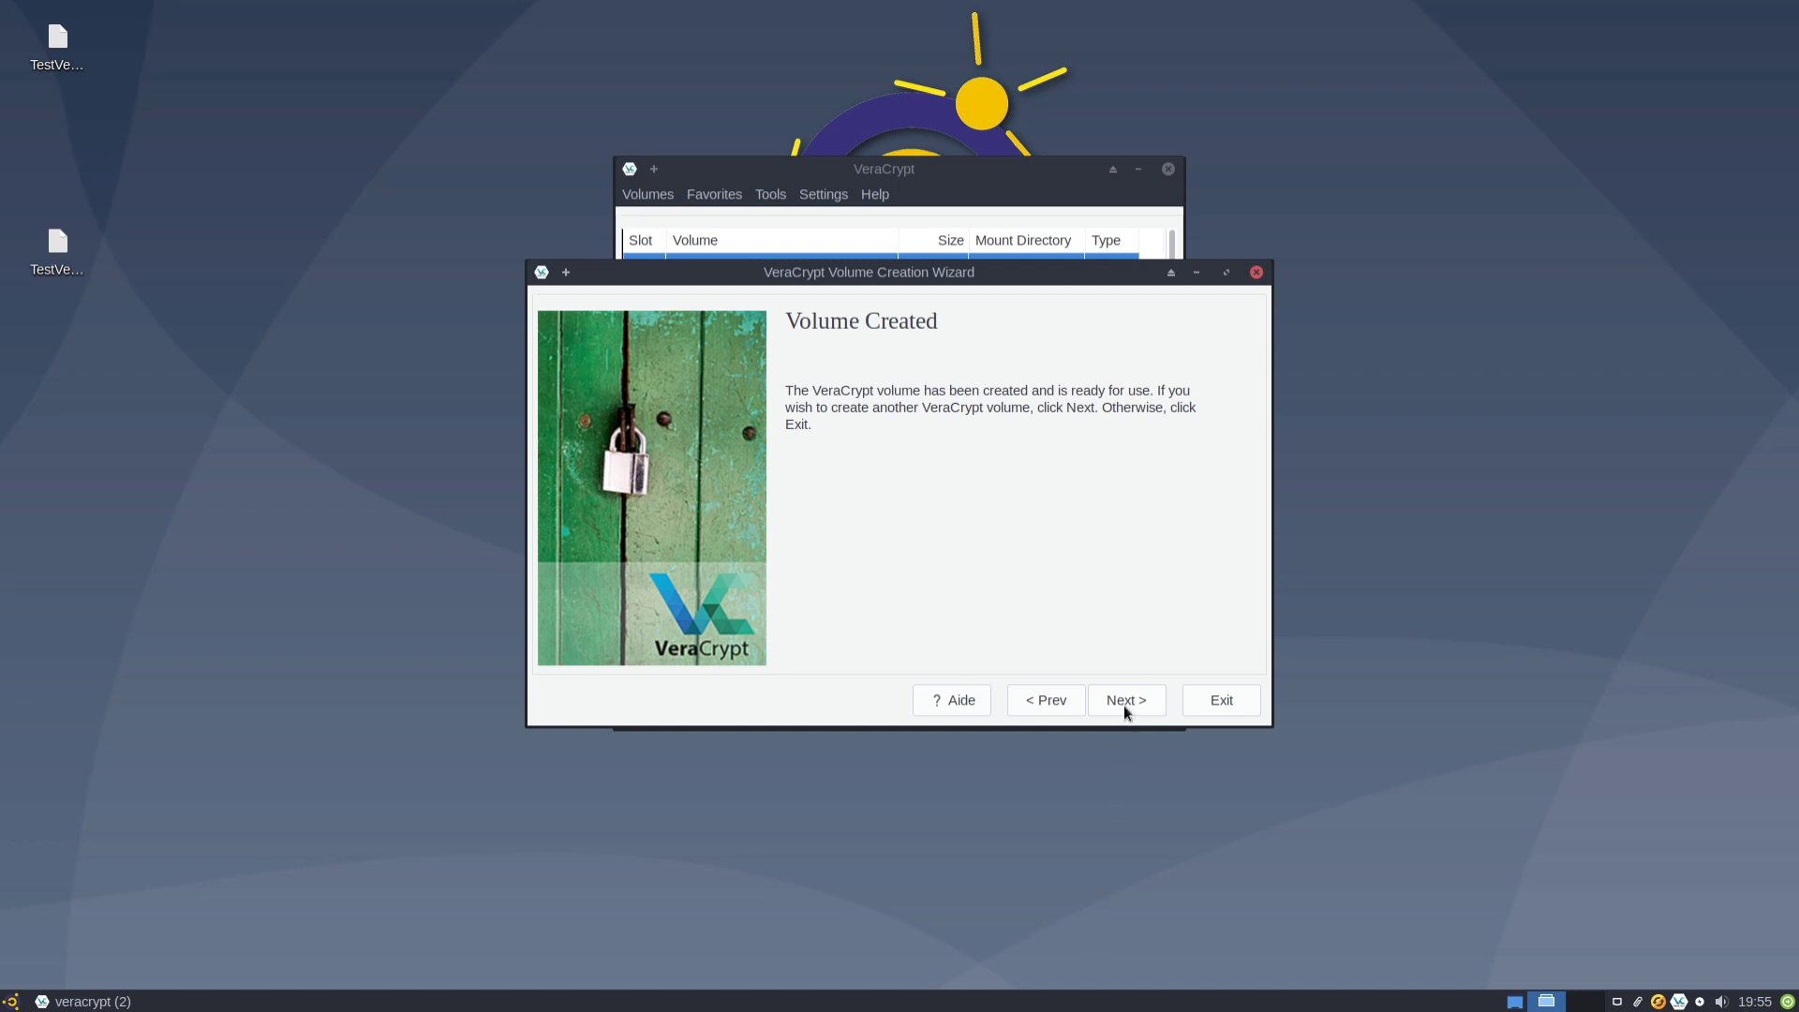
pyautogui.click(1198, 707)
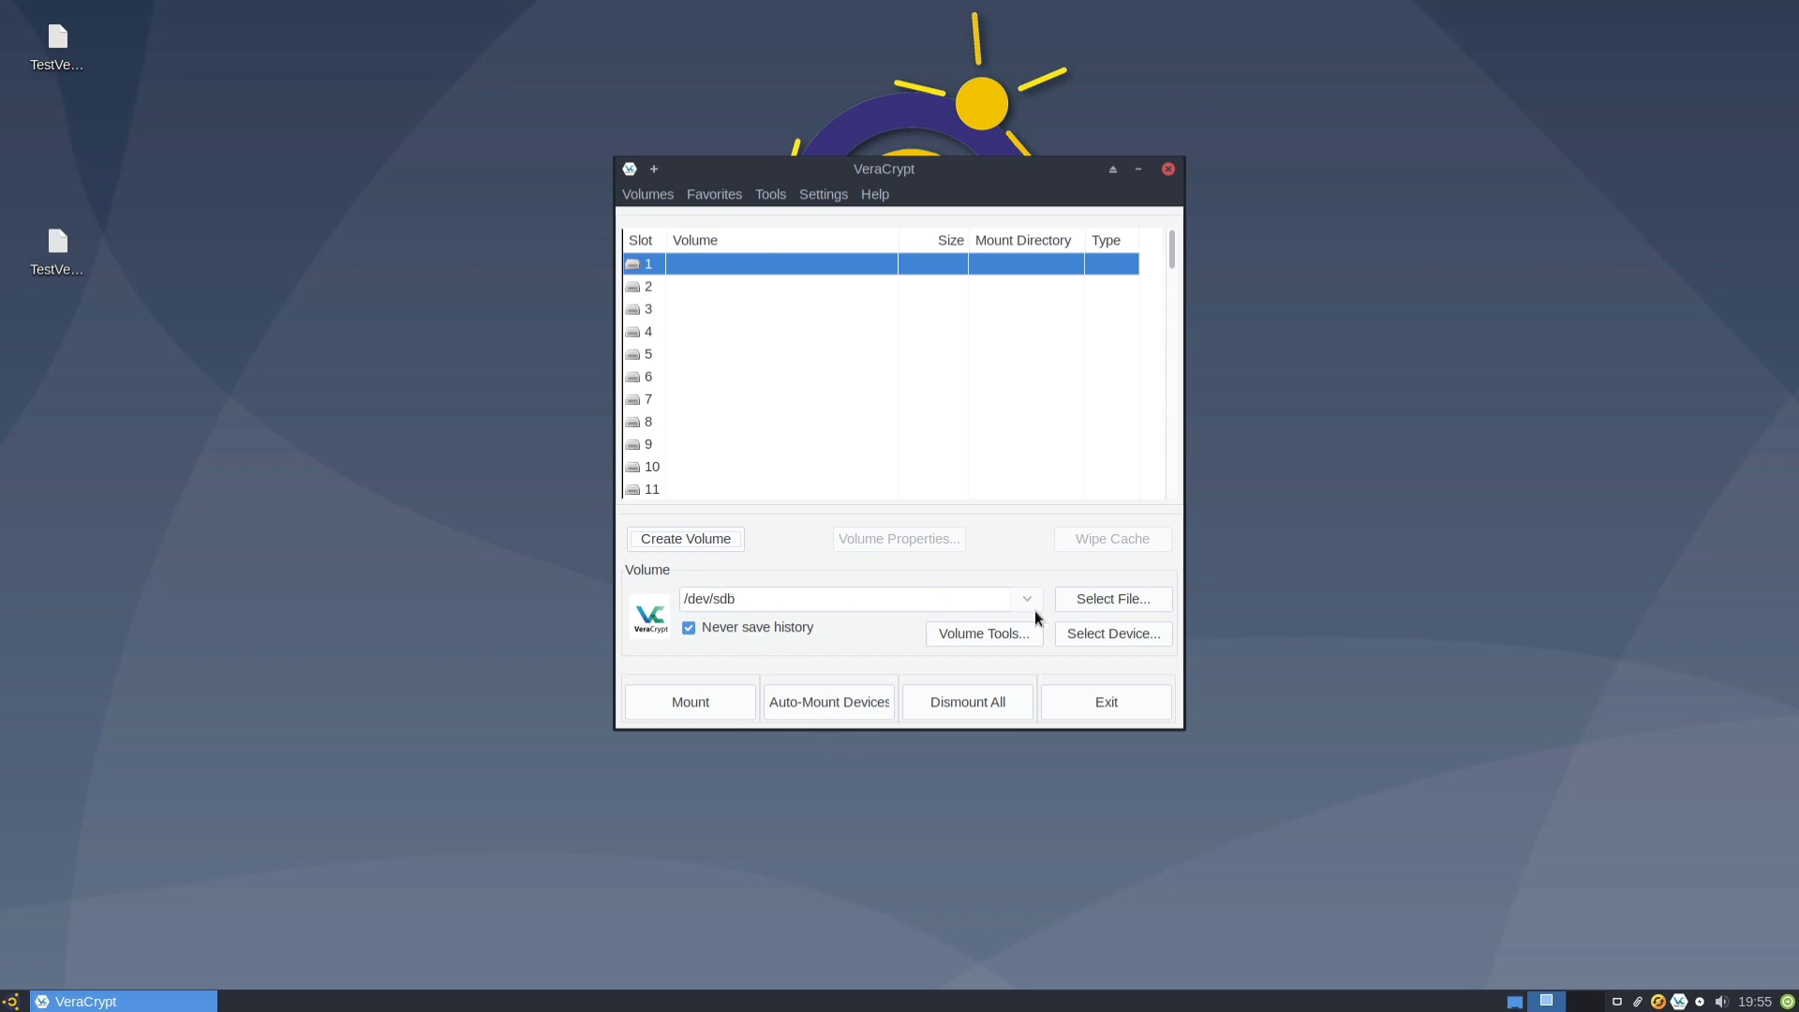
# Pick /dev/sdb to mount and enter the outer volume password, revealing it to fix a typo.
pyautogui.click(1100, 638)
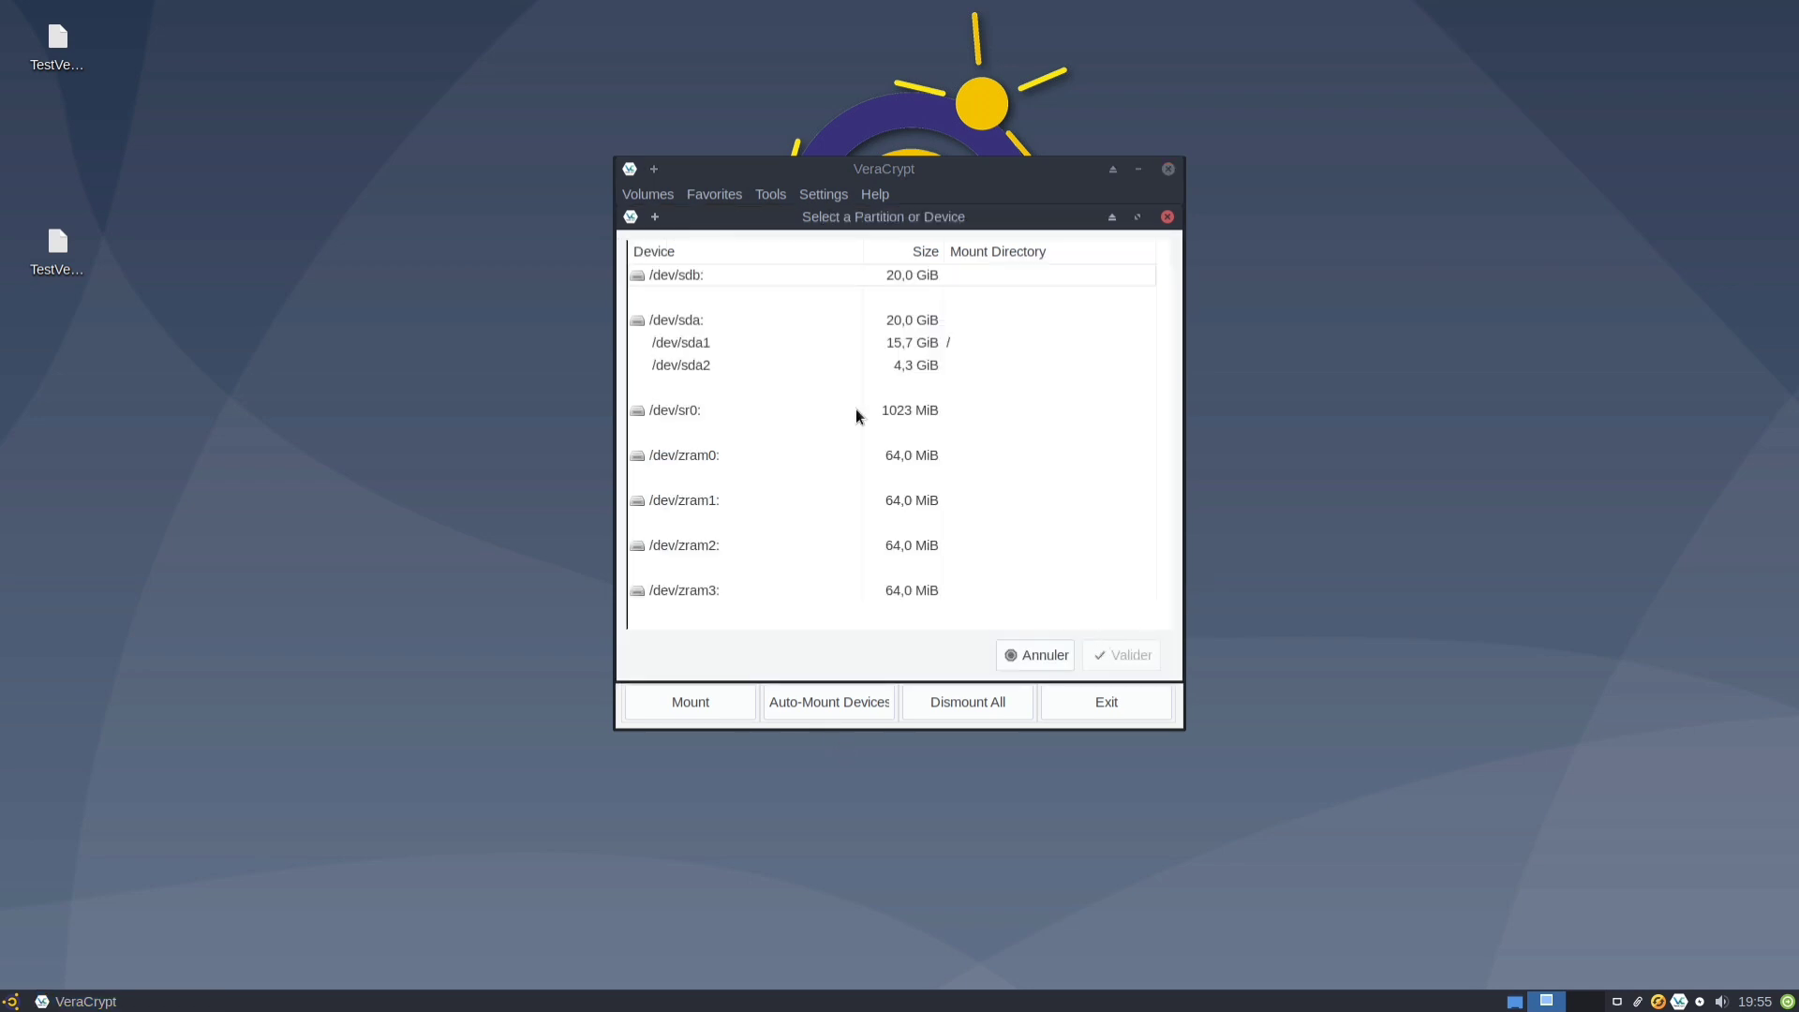
pyautogui.doubleClick(739, 273)
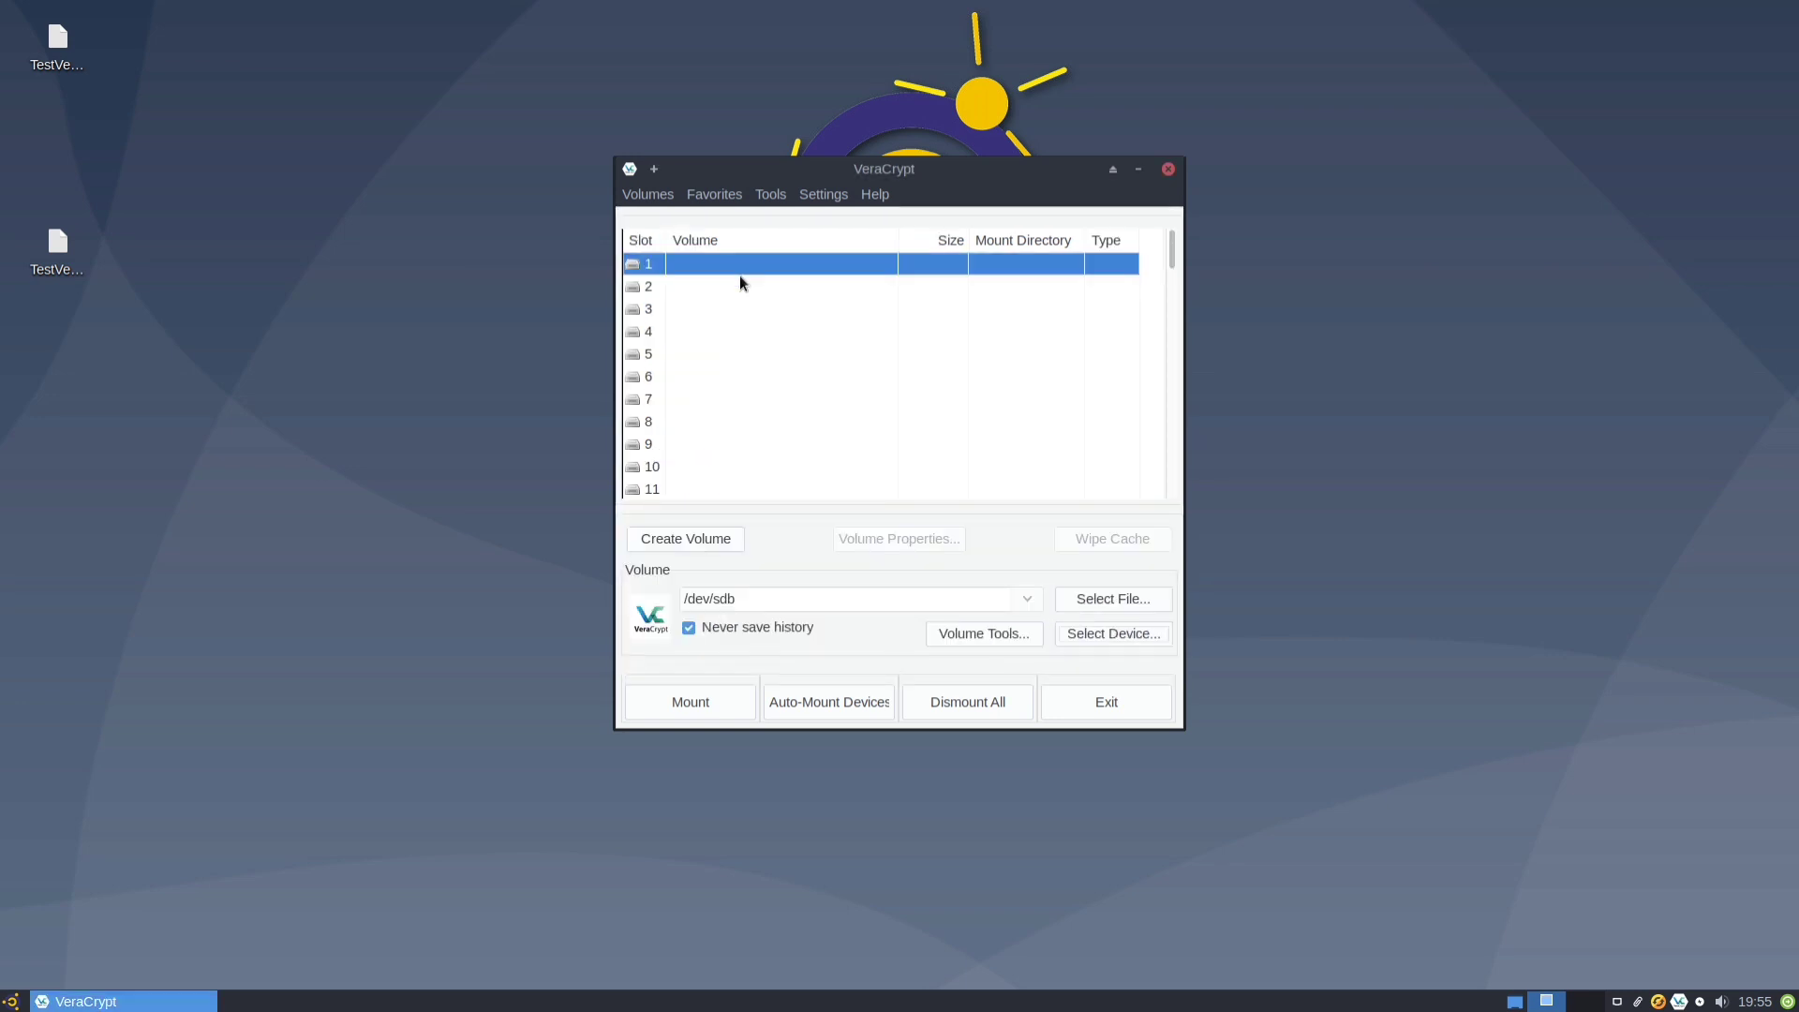
pyautogui.click(717, 703)
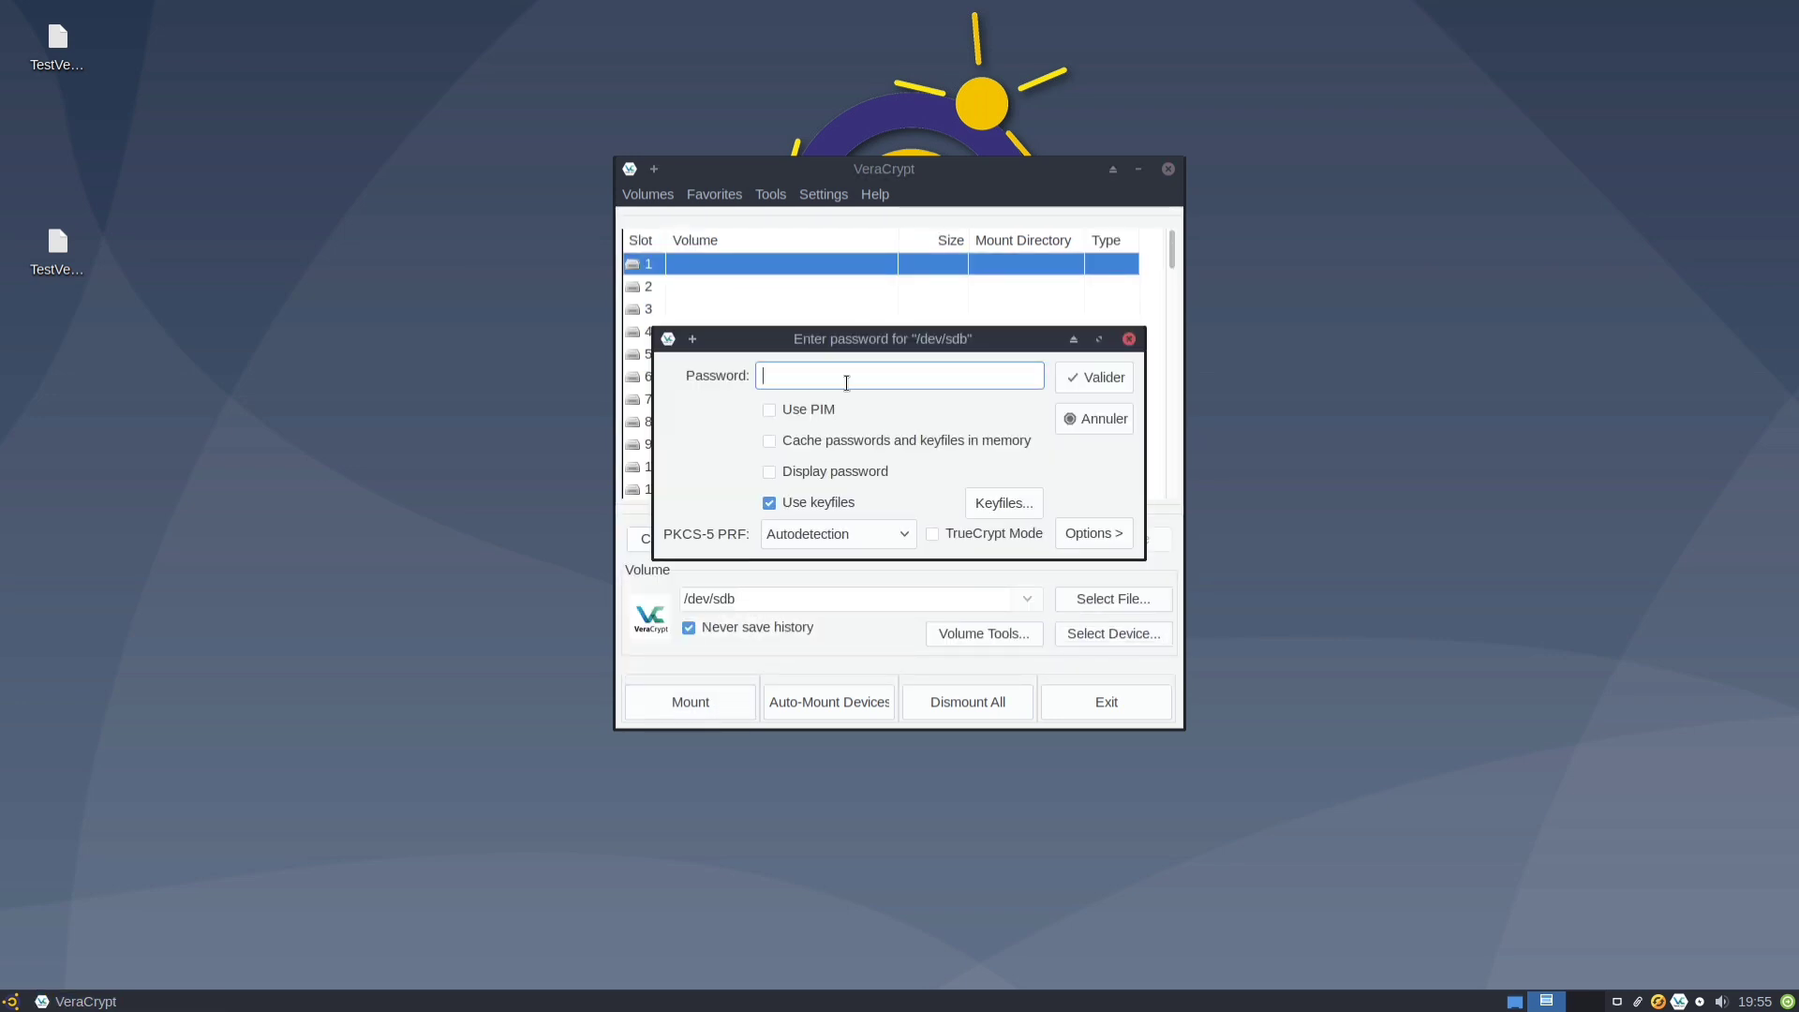
pyautogui.write('●●●●●●●●●●●●')
pyautogui.click(811, 467)
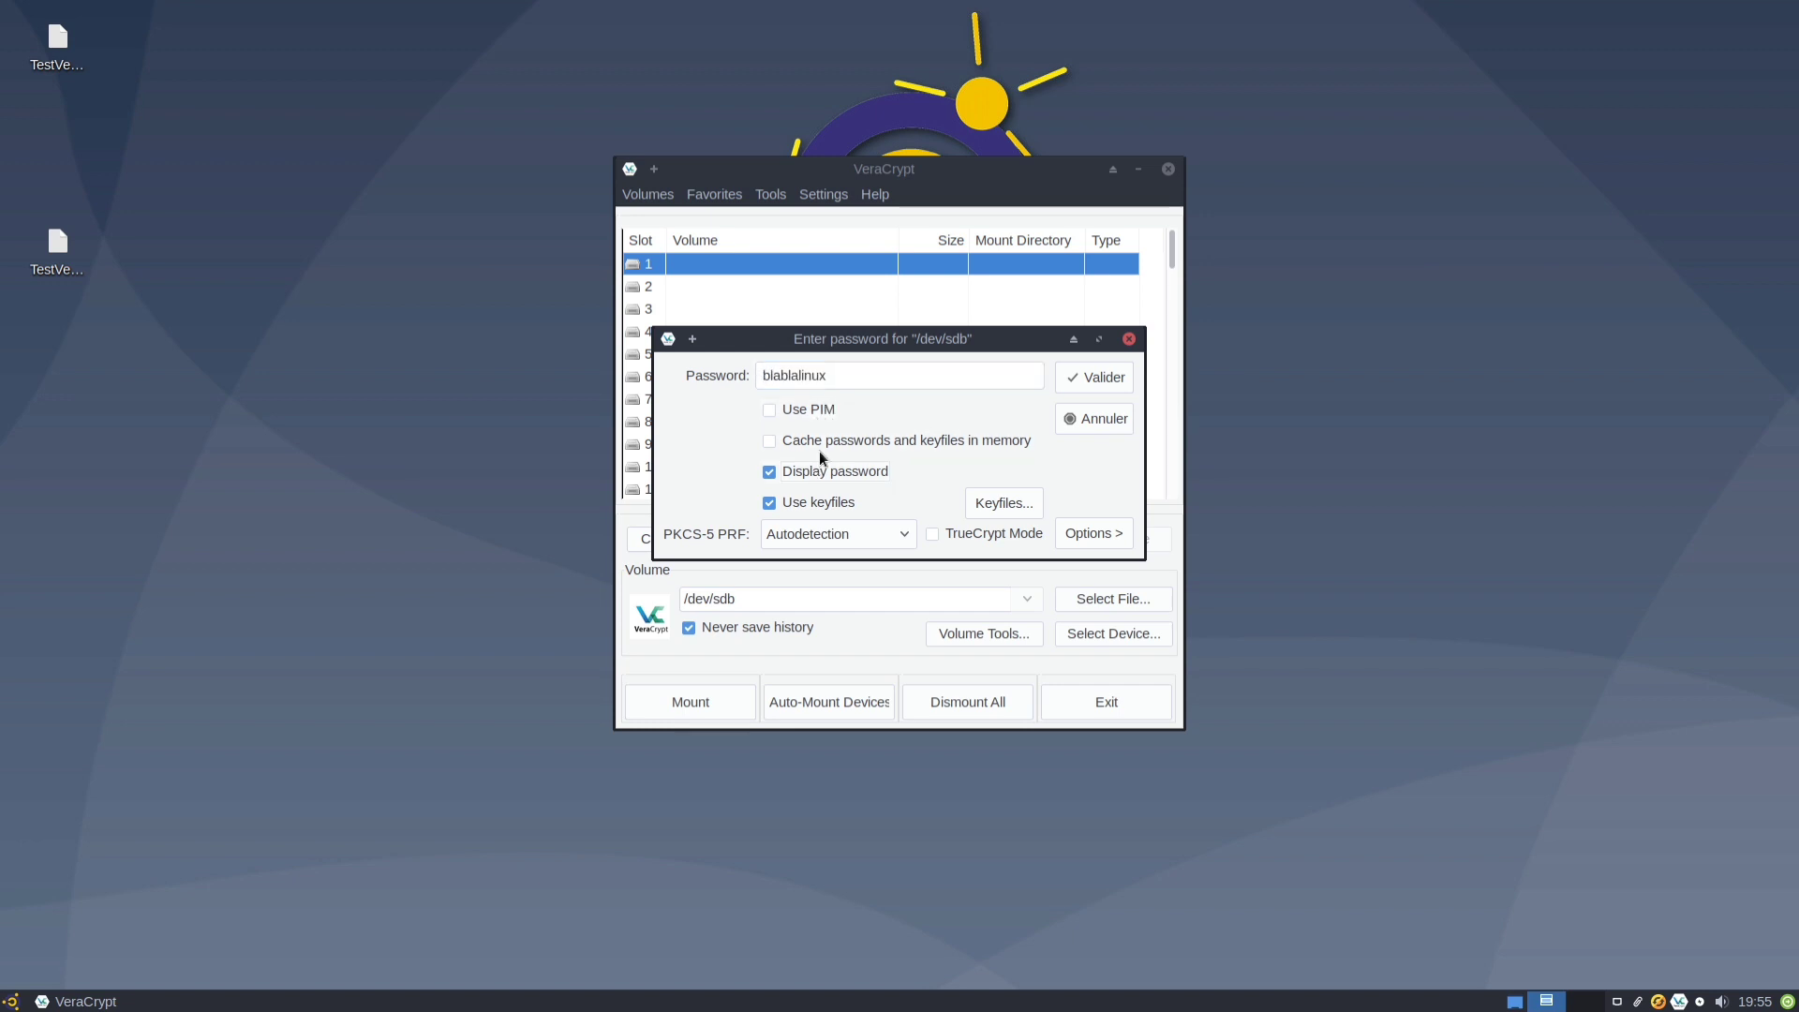
pyautogui.click(855, 375)
pyautogui.press('BackSpace')
pyautogui.press('BackSpace')
pyautogui.press('BackSpace')
pyautogui.press('BackSpace')
pyautogui.press('BackSpace')
# Mount /dev/sdb as a normal 20,0 GiB volume, dismount it, and reopen its password prompt.
pyautogui.click(1086, 378)
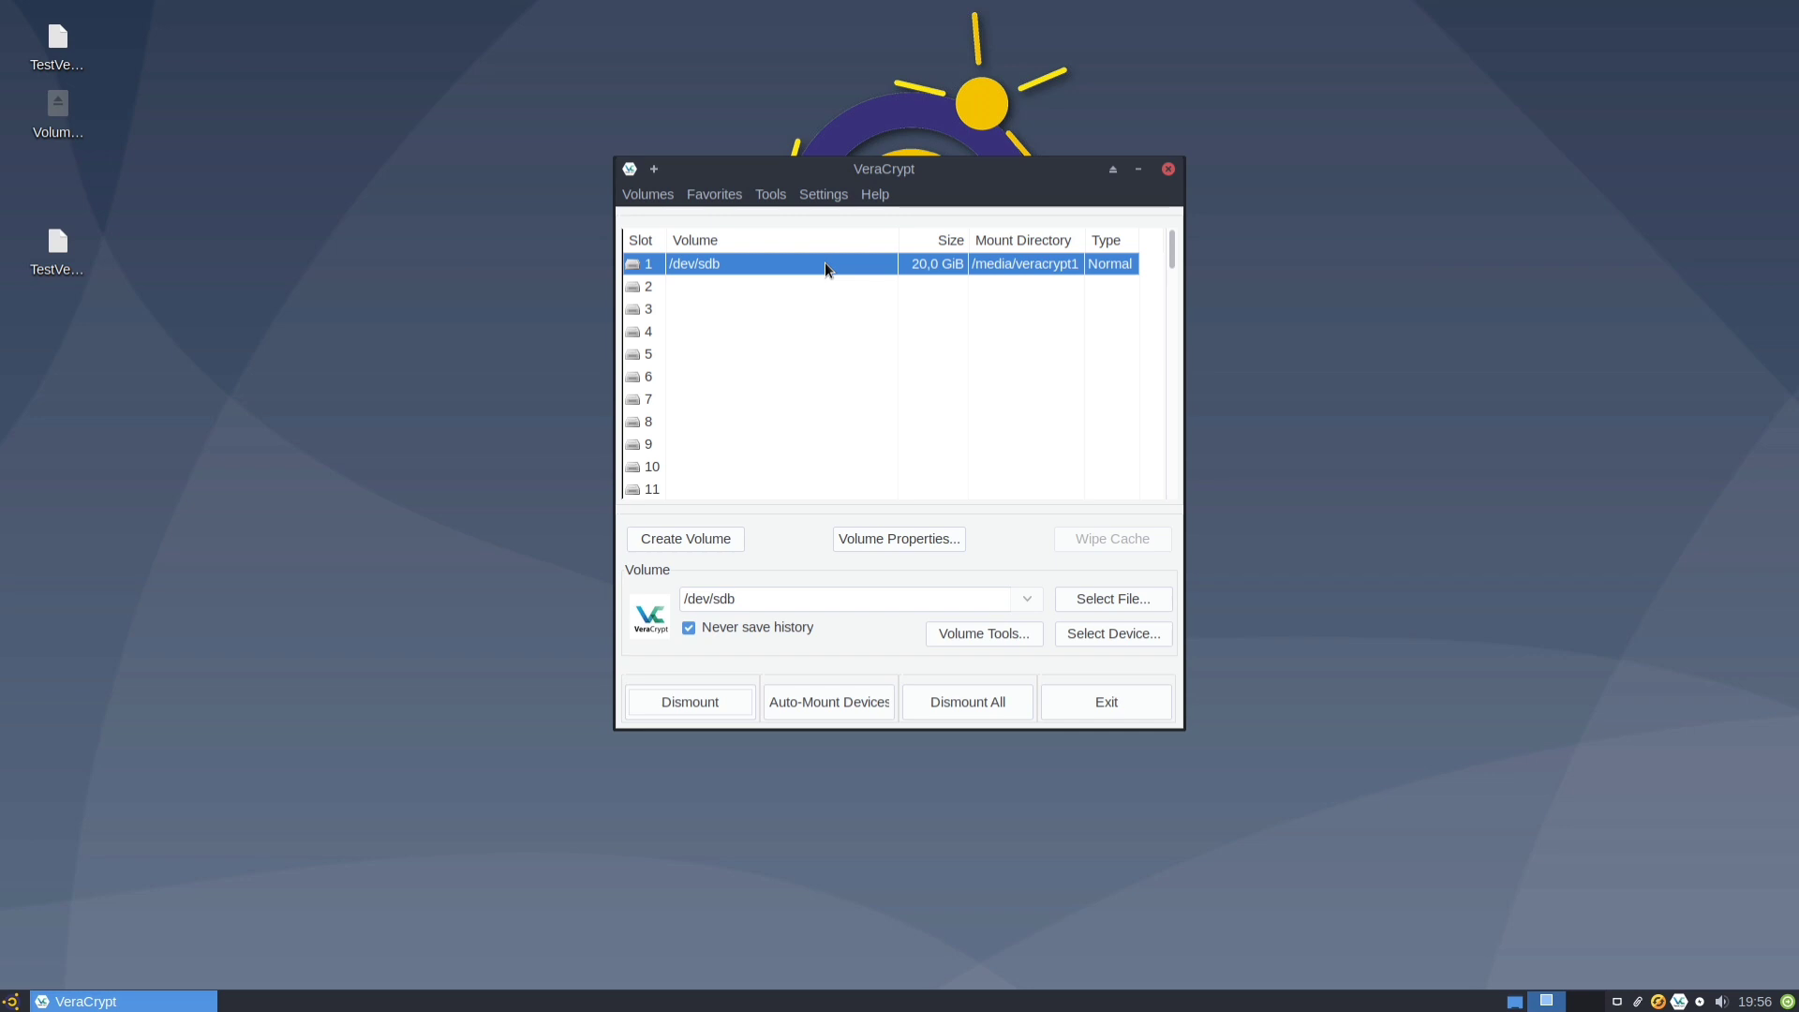
pyautogui.click(705, 700)
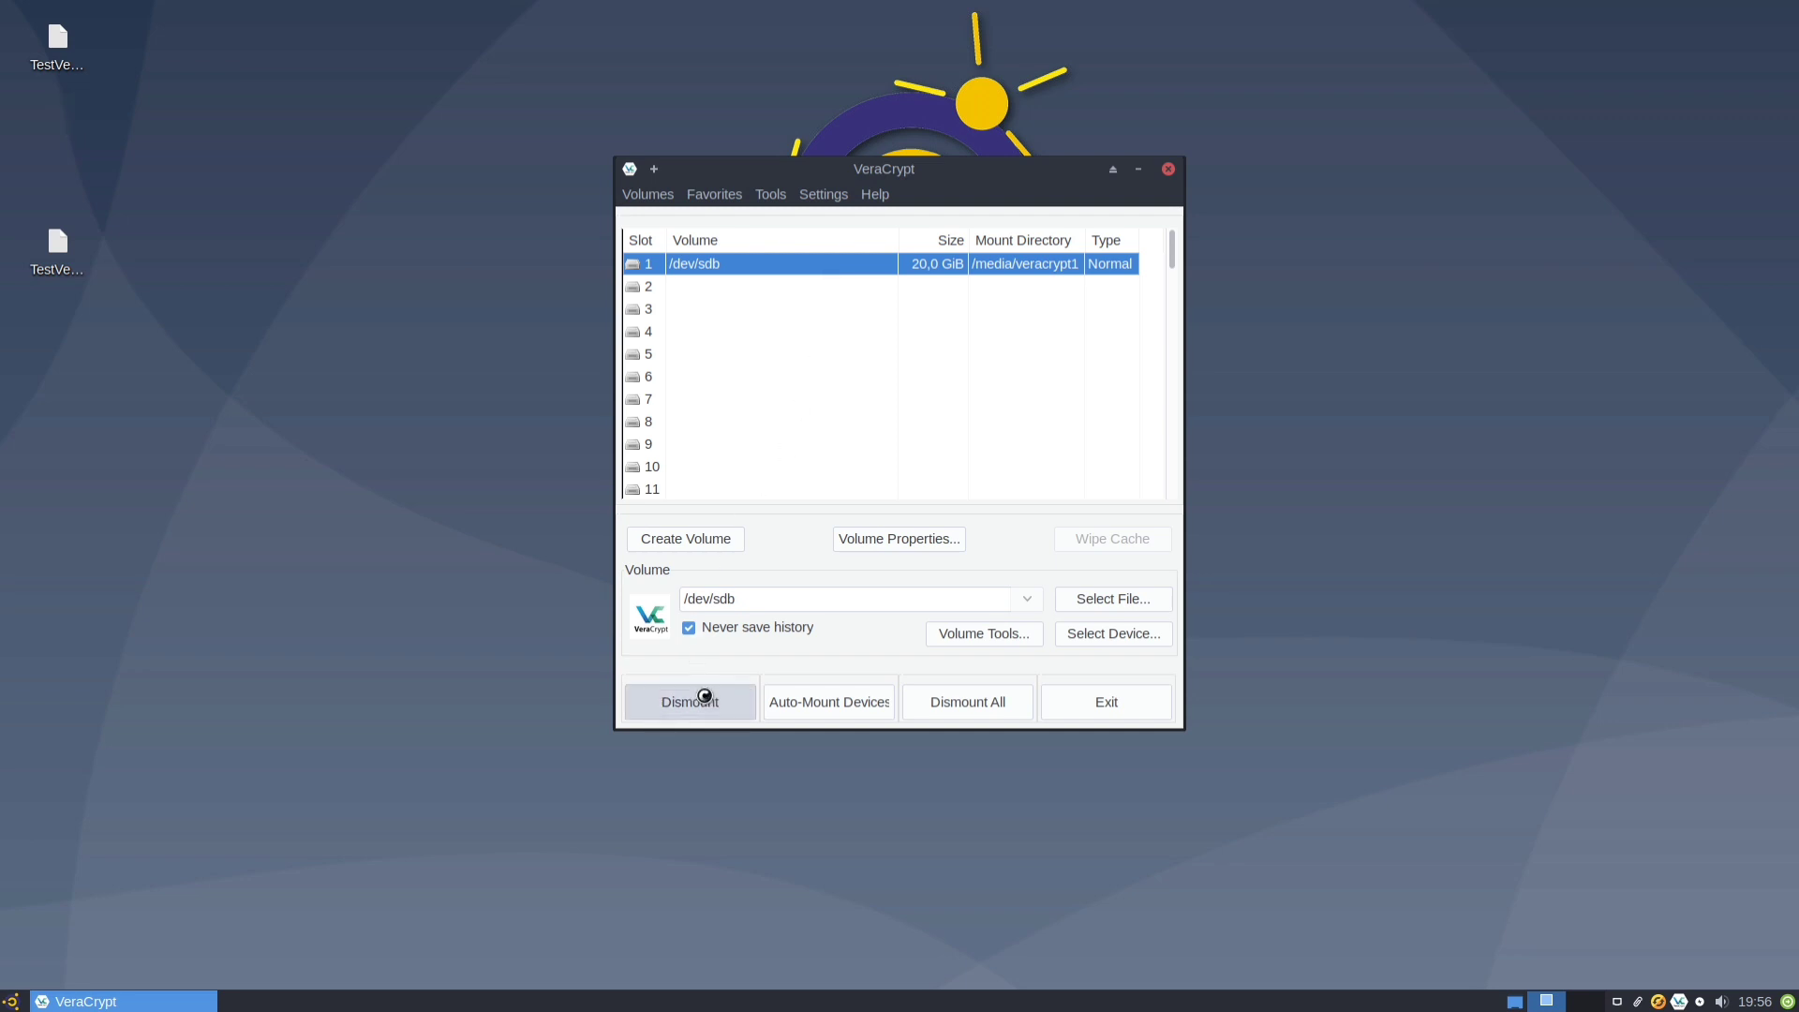
pyautogui.click(705, 701)
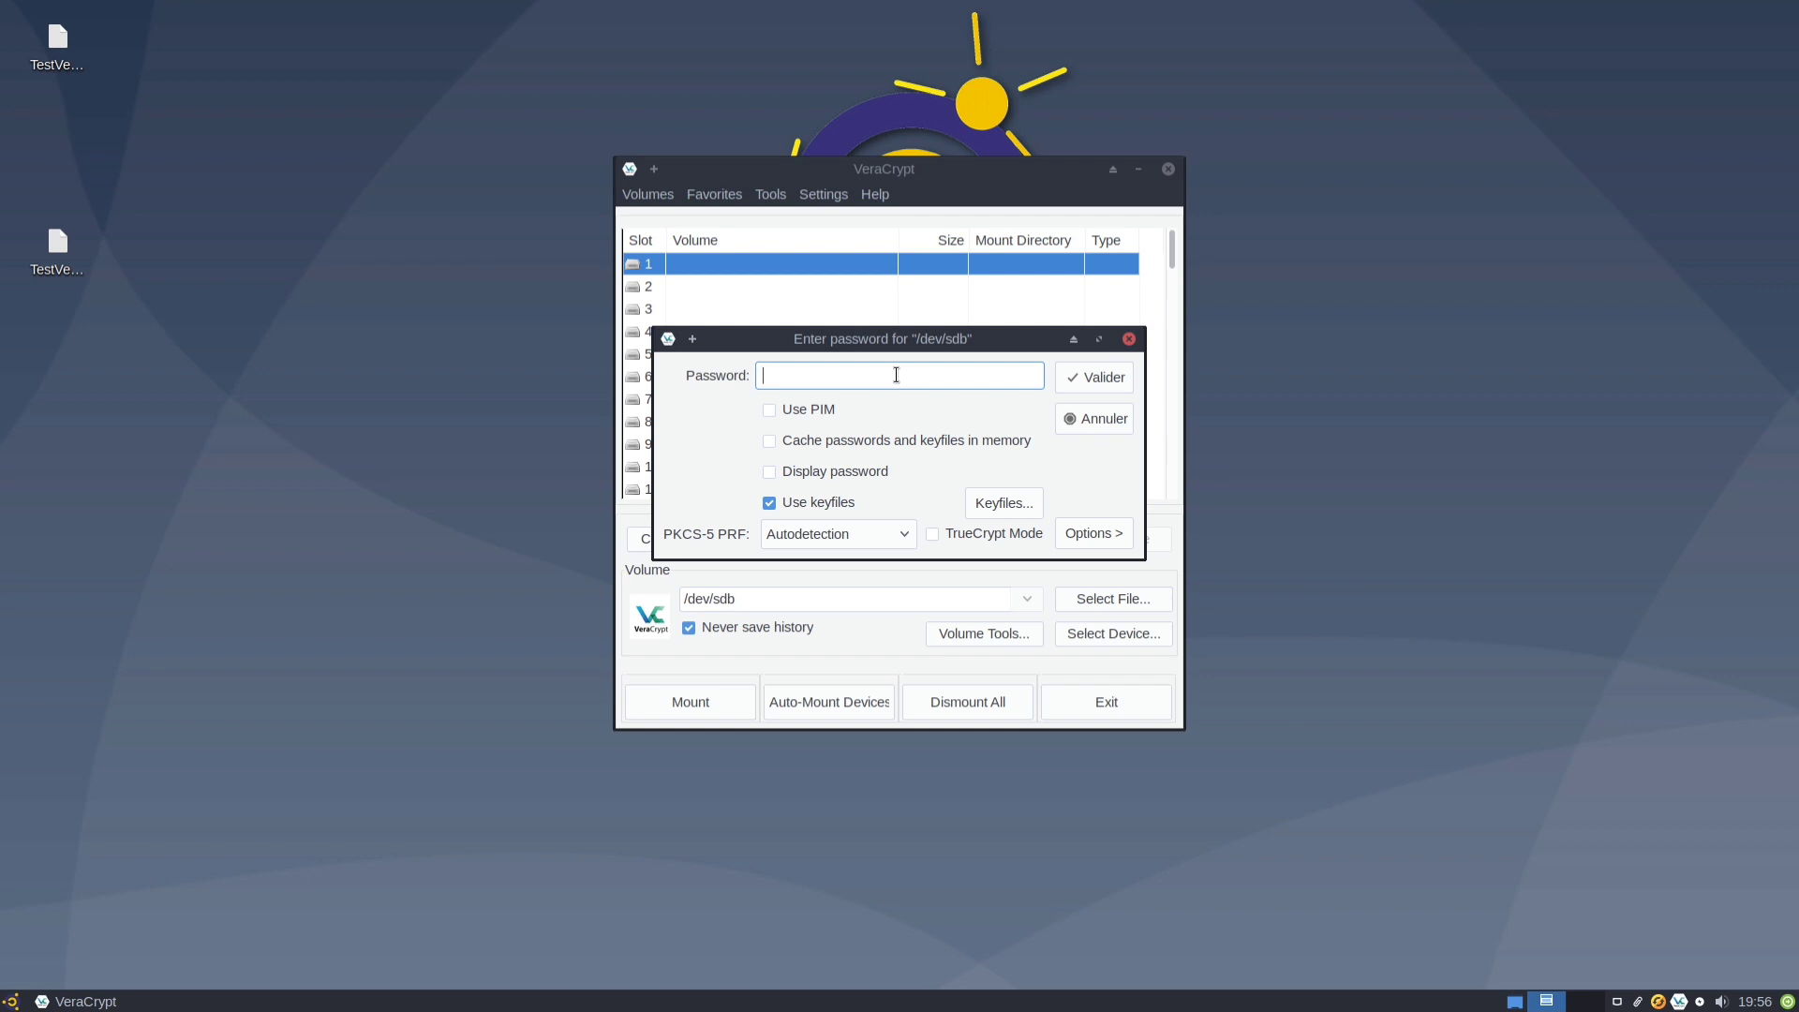
# Enter the outer password, enable Protect hidden volume with the hidden password, and mount /dev/sdb.
pyautogui.write('******')
pyautogui.click(858, 475)
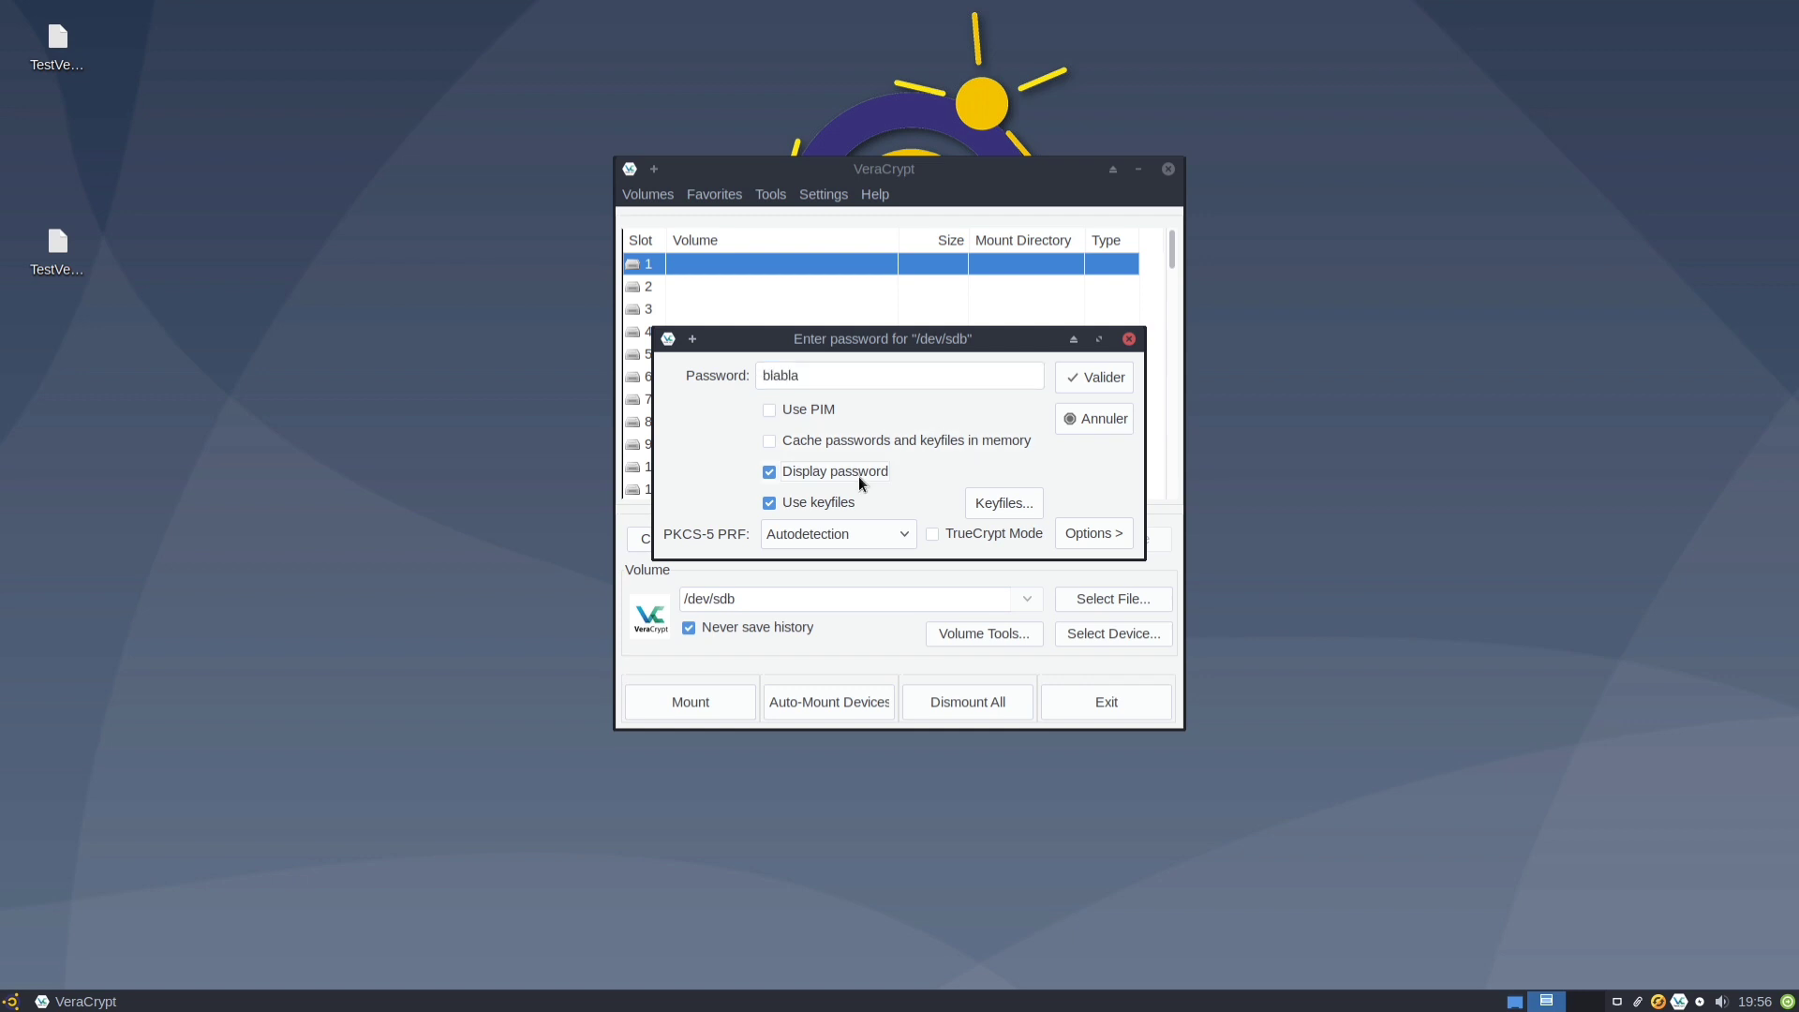
pyautogui.click(1091, 540)
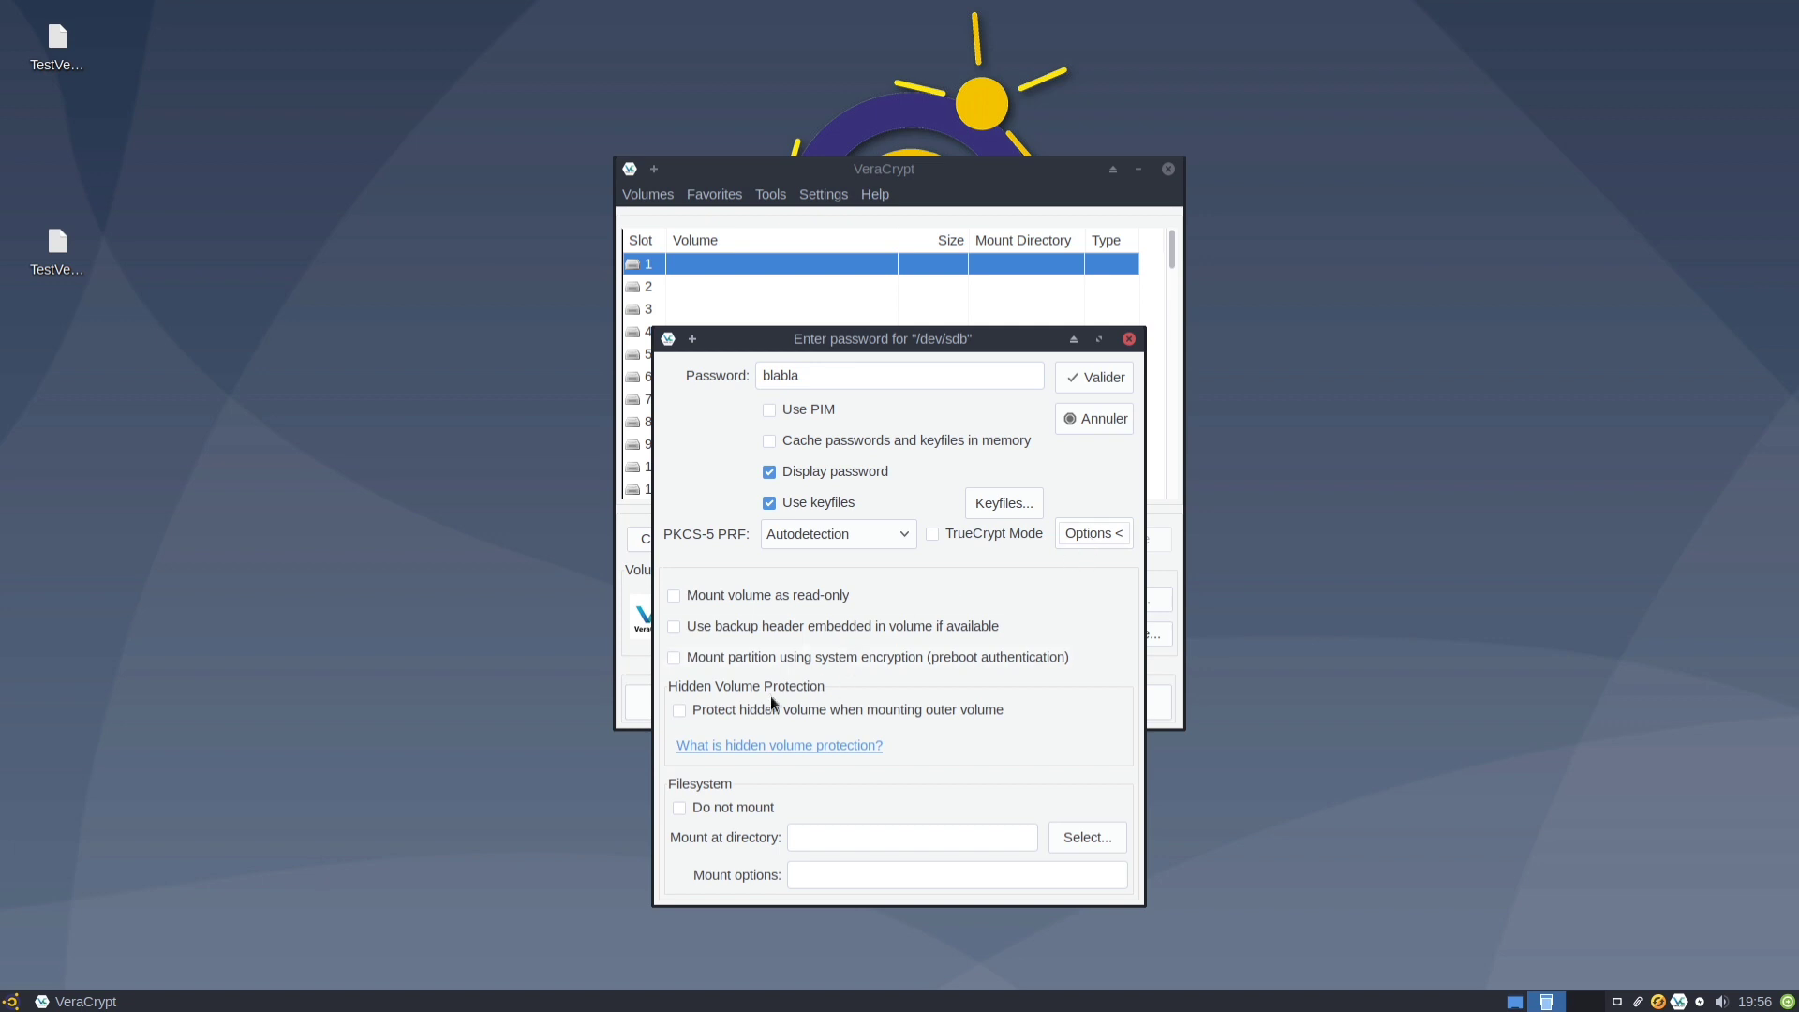
pyautogui.click(680, 710)
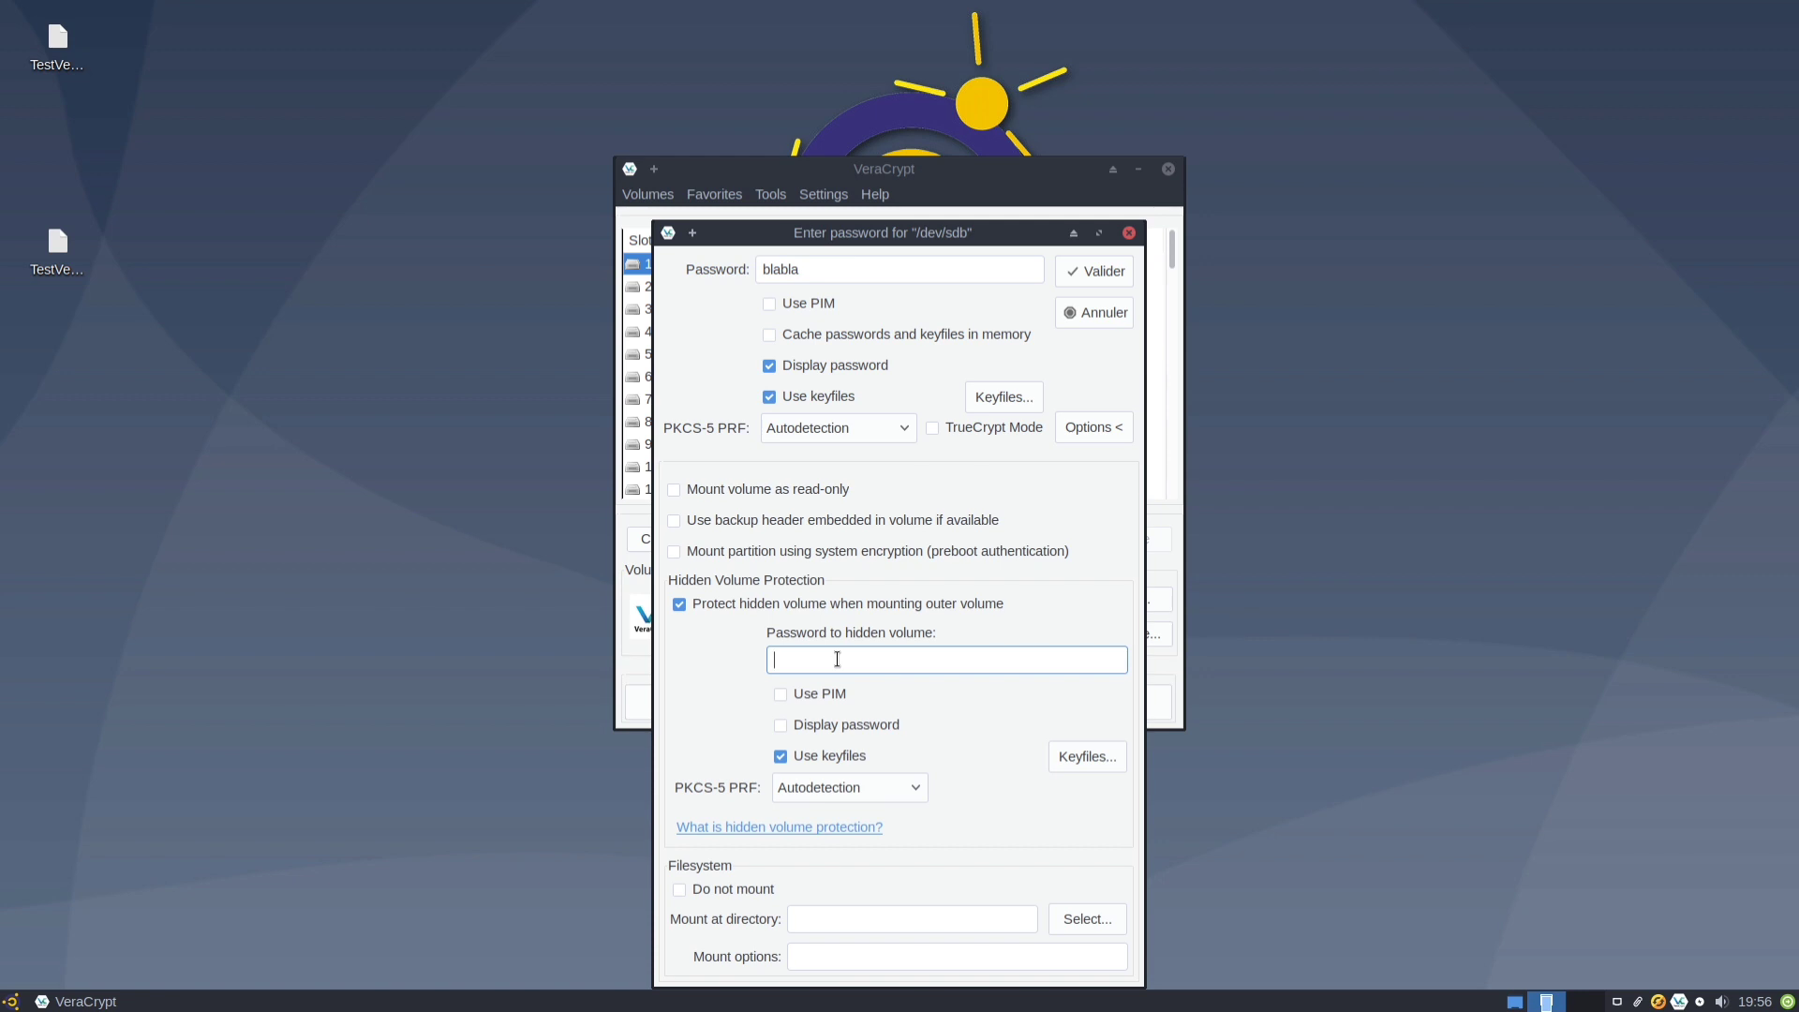
pyautogui.click(851, 722)
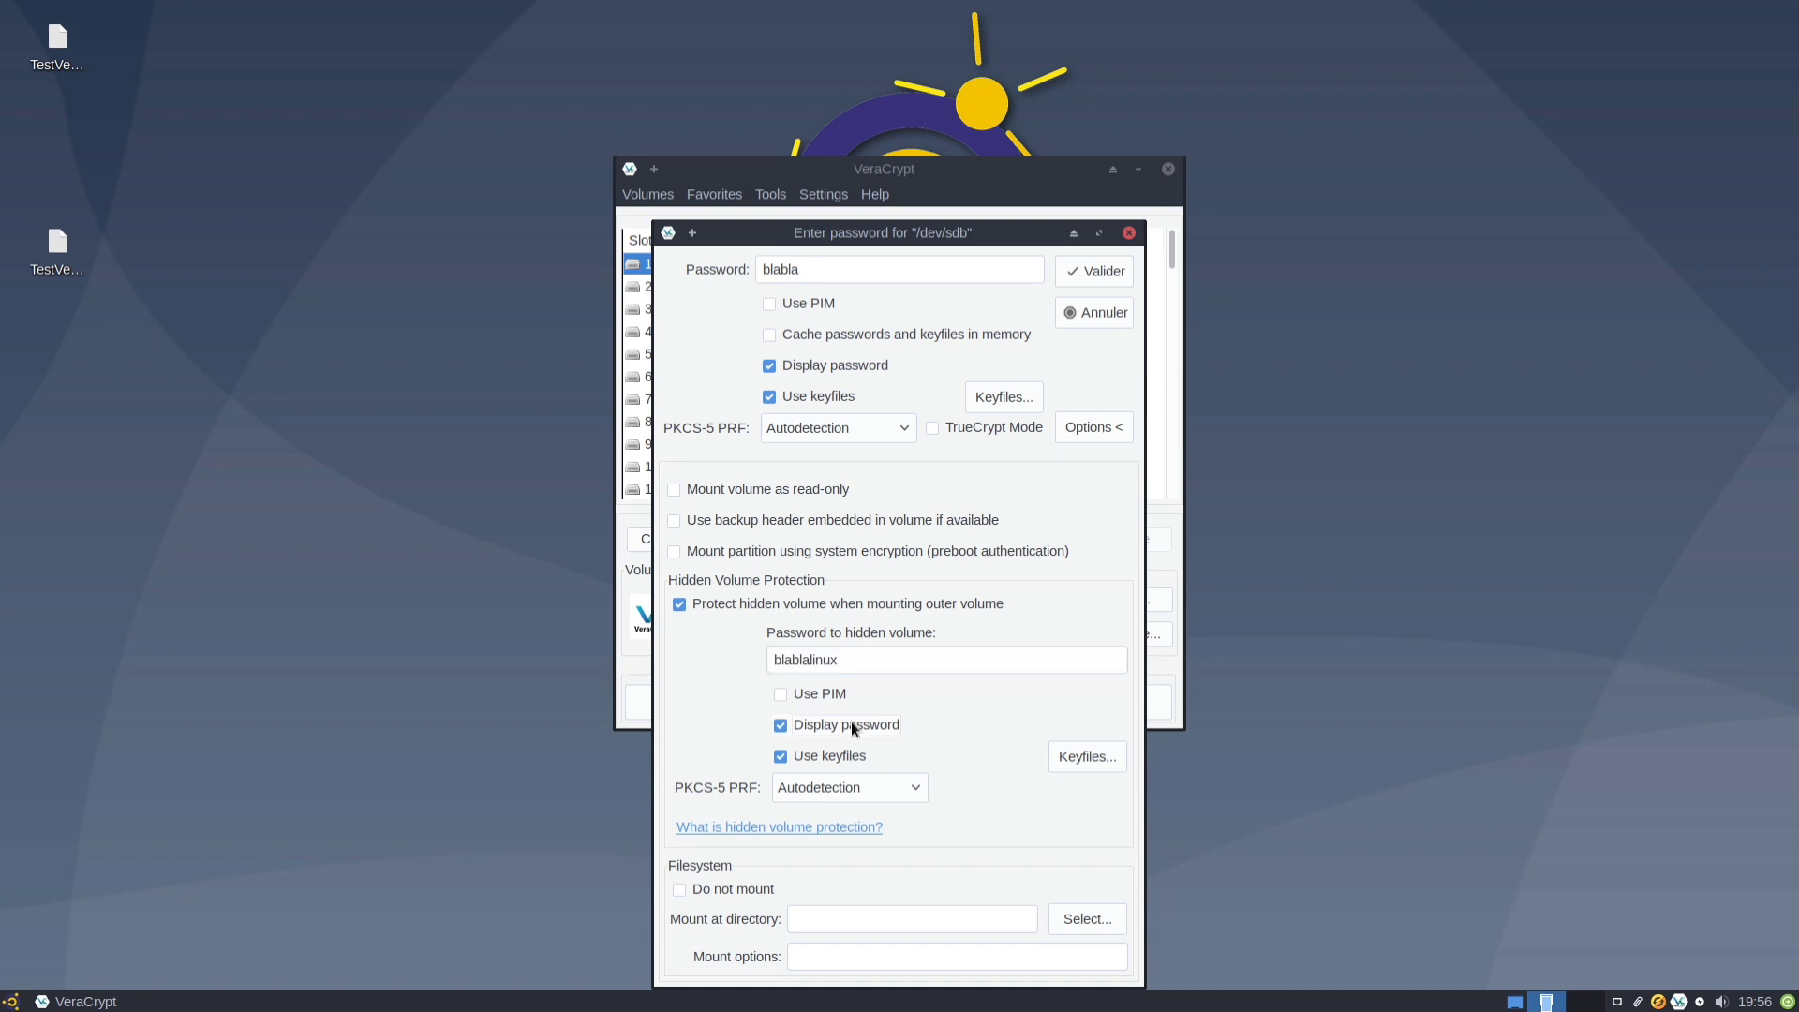
pyautogui.click(1095, 272)
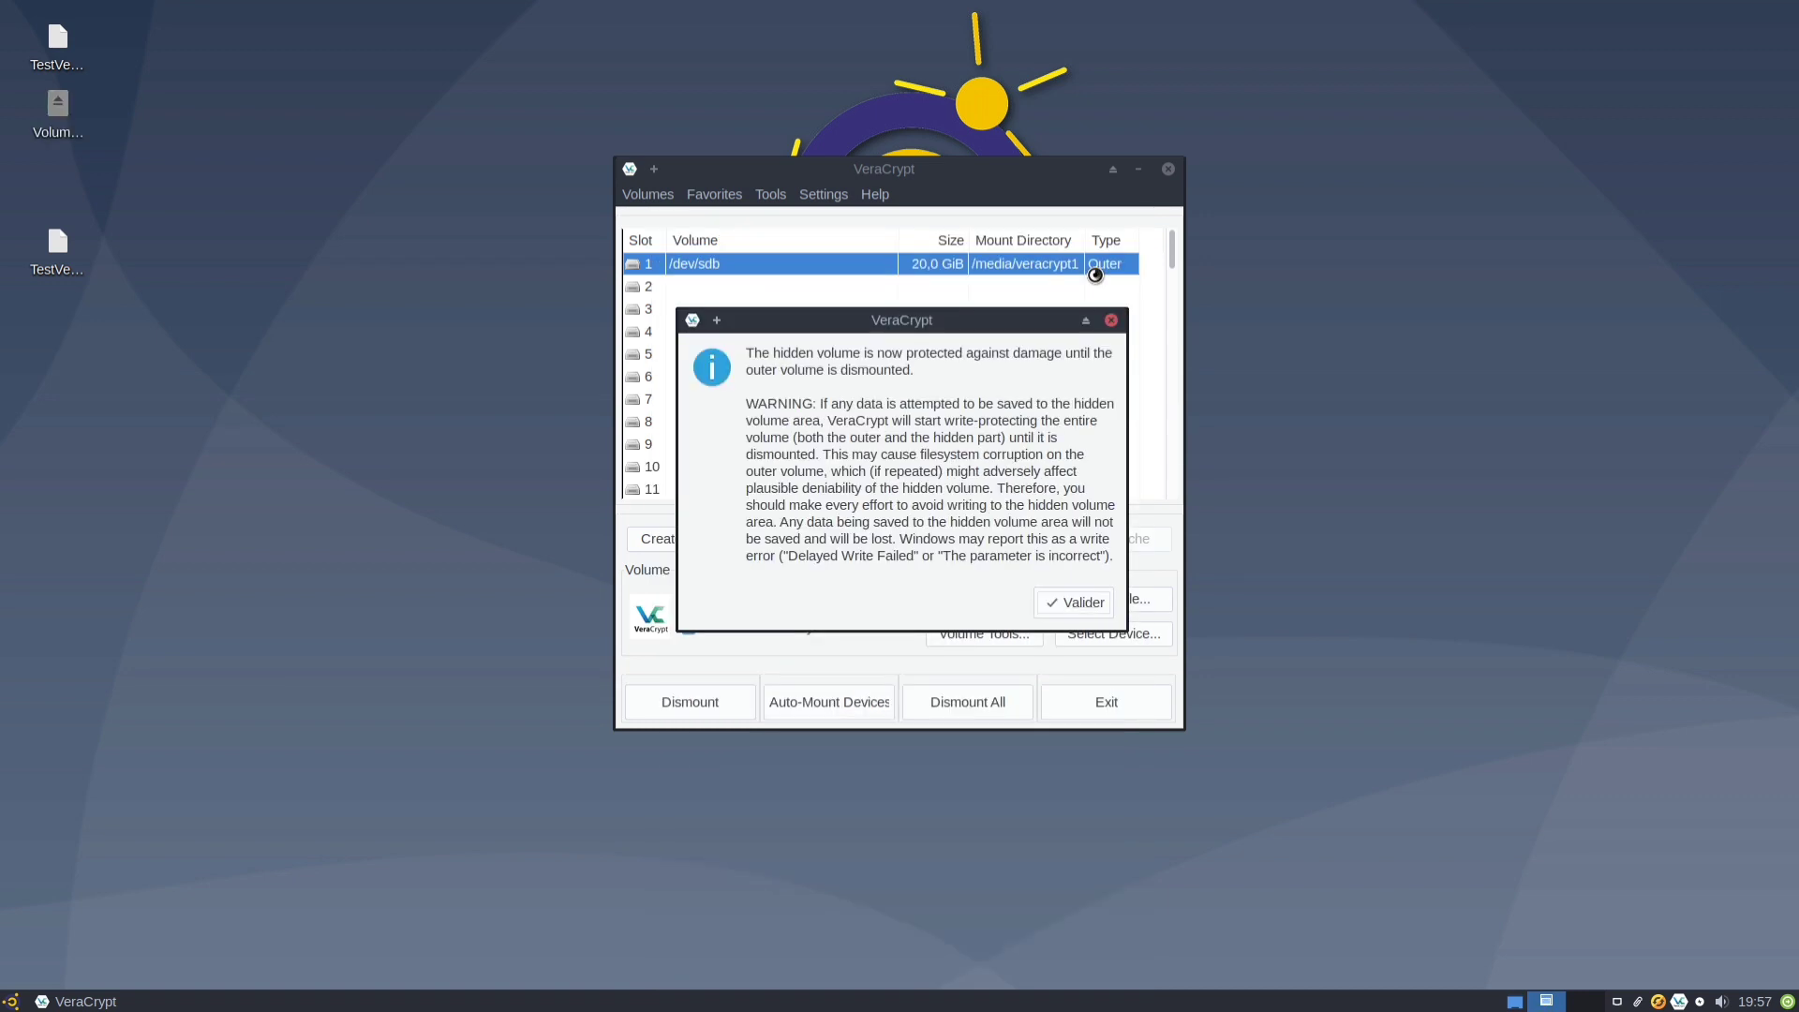
# Check in Volume Properties that the Outer volume shows Hidden Volume Protected, then dismount /dev/sdb.
pyautogui.click(1069, 603)
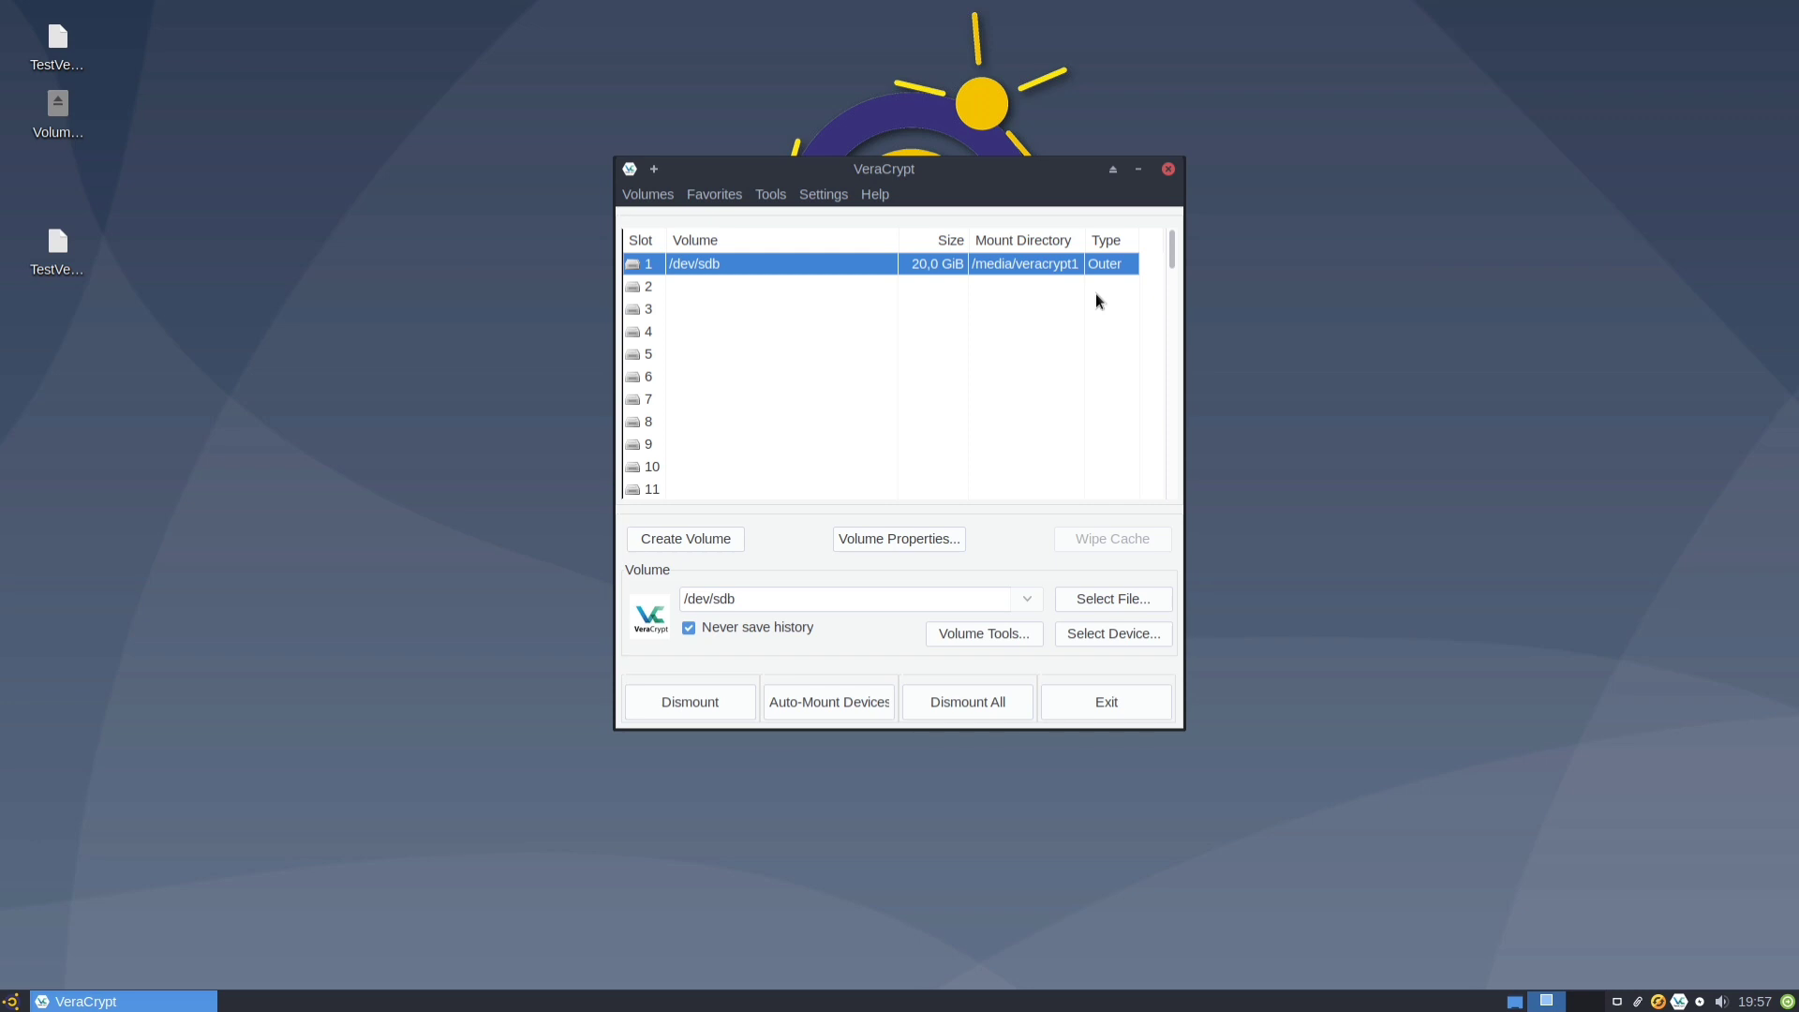
pyautogui.click(936, 540)
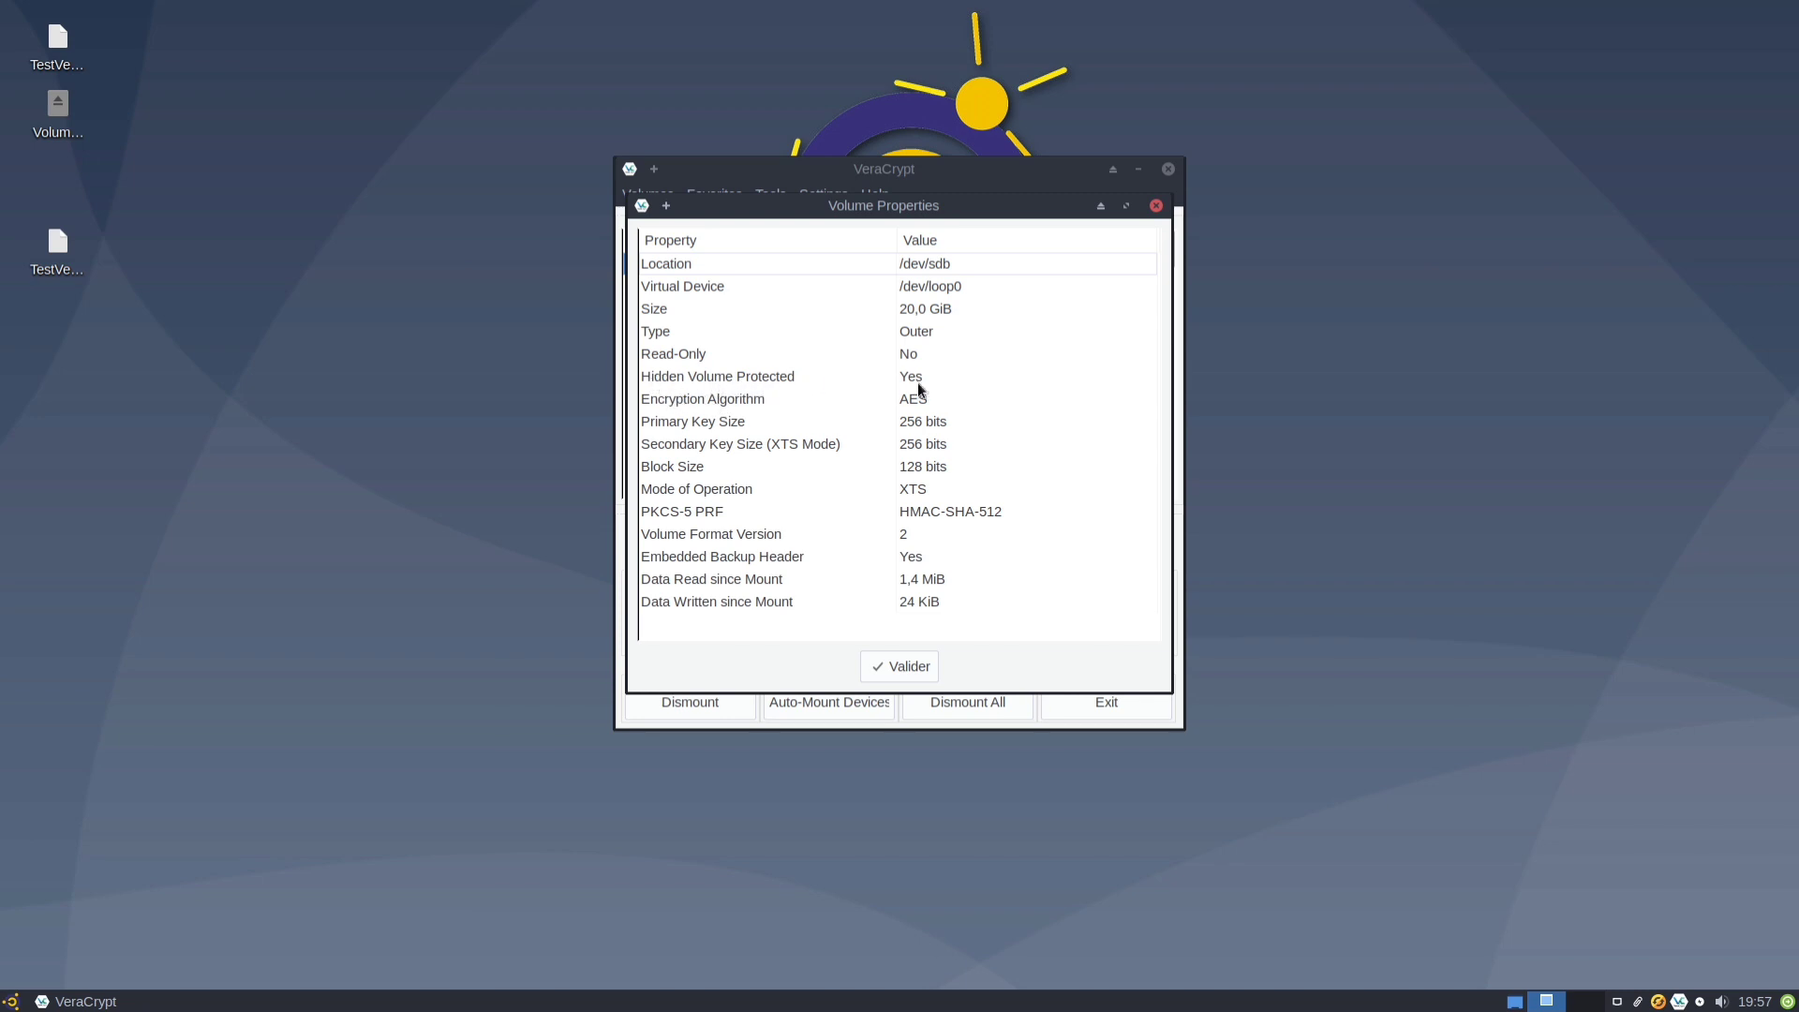
pyautogui.click(918, 669)
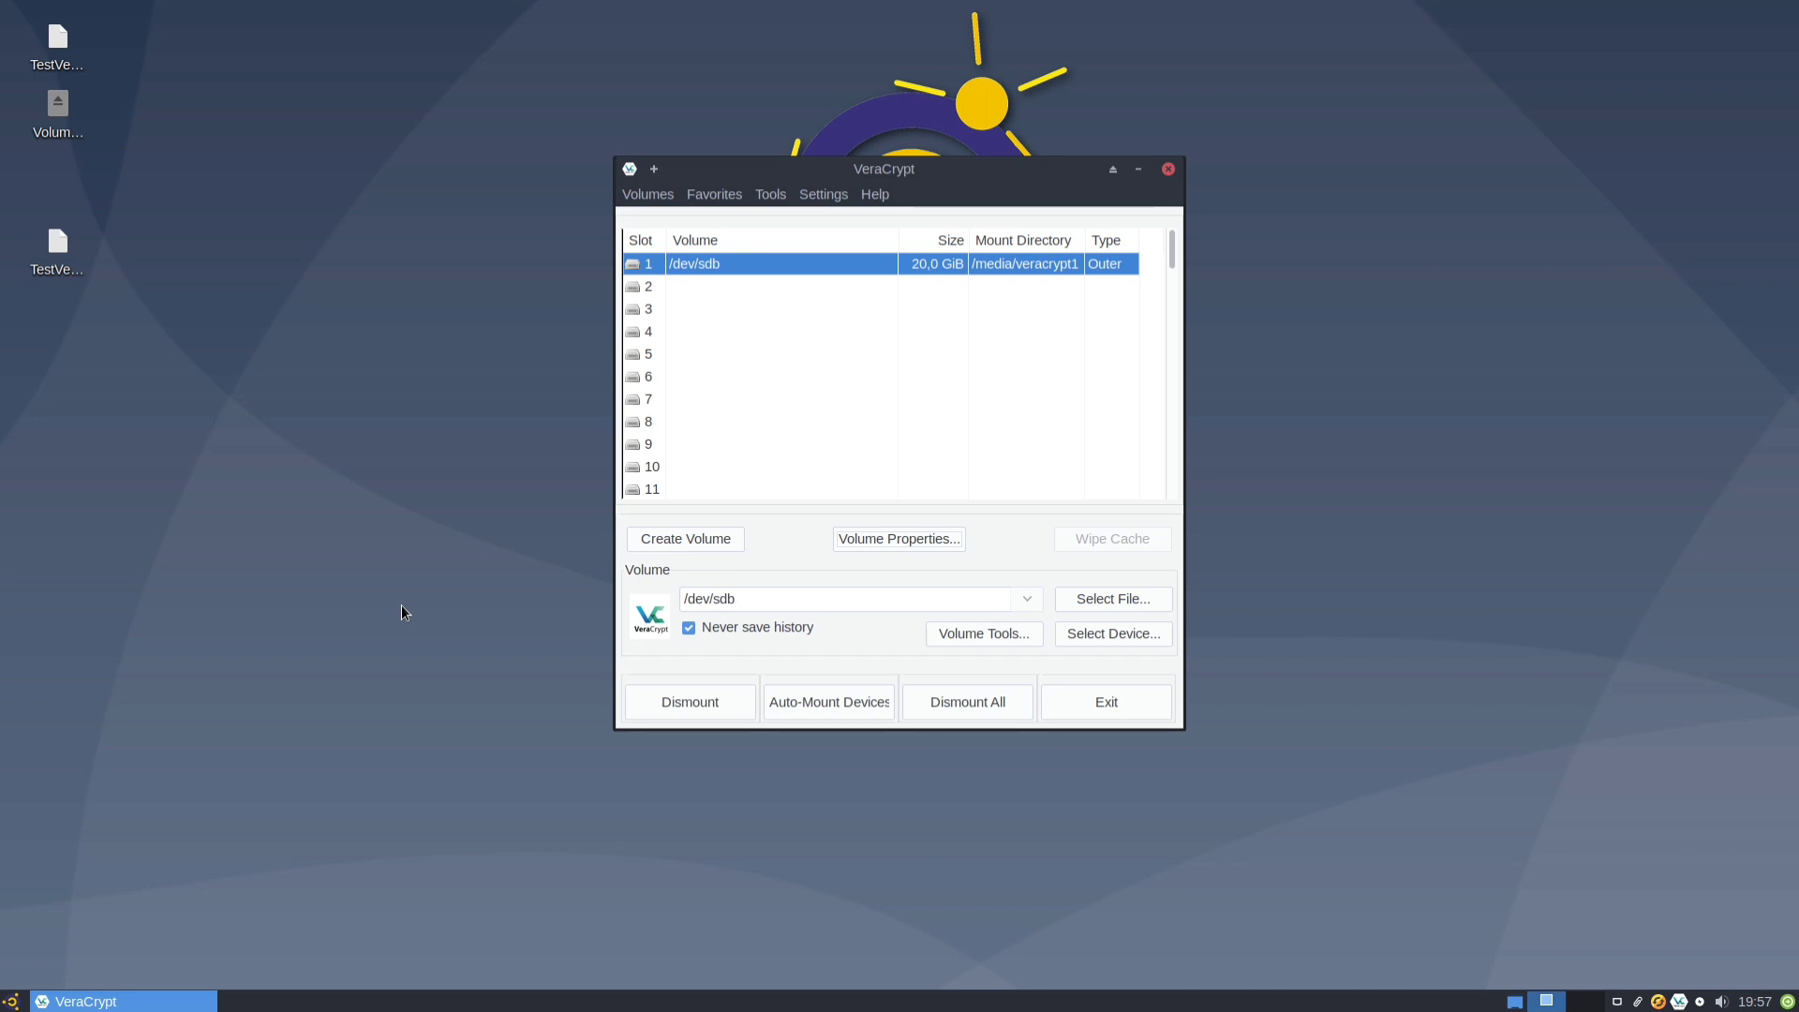
pyautogui.click(680, 717)
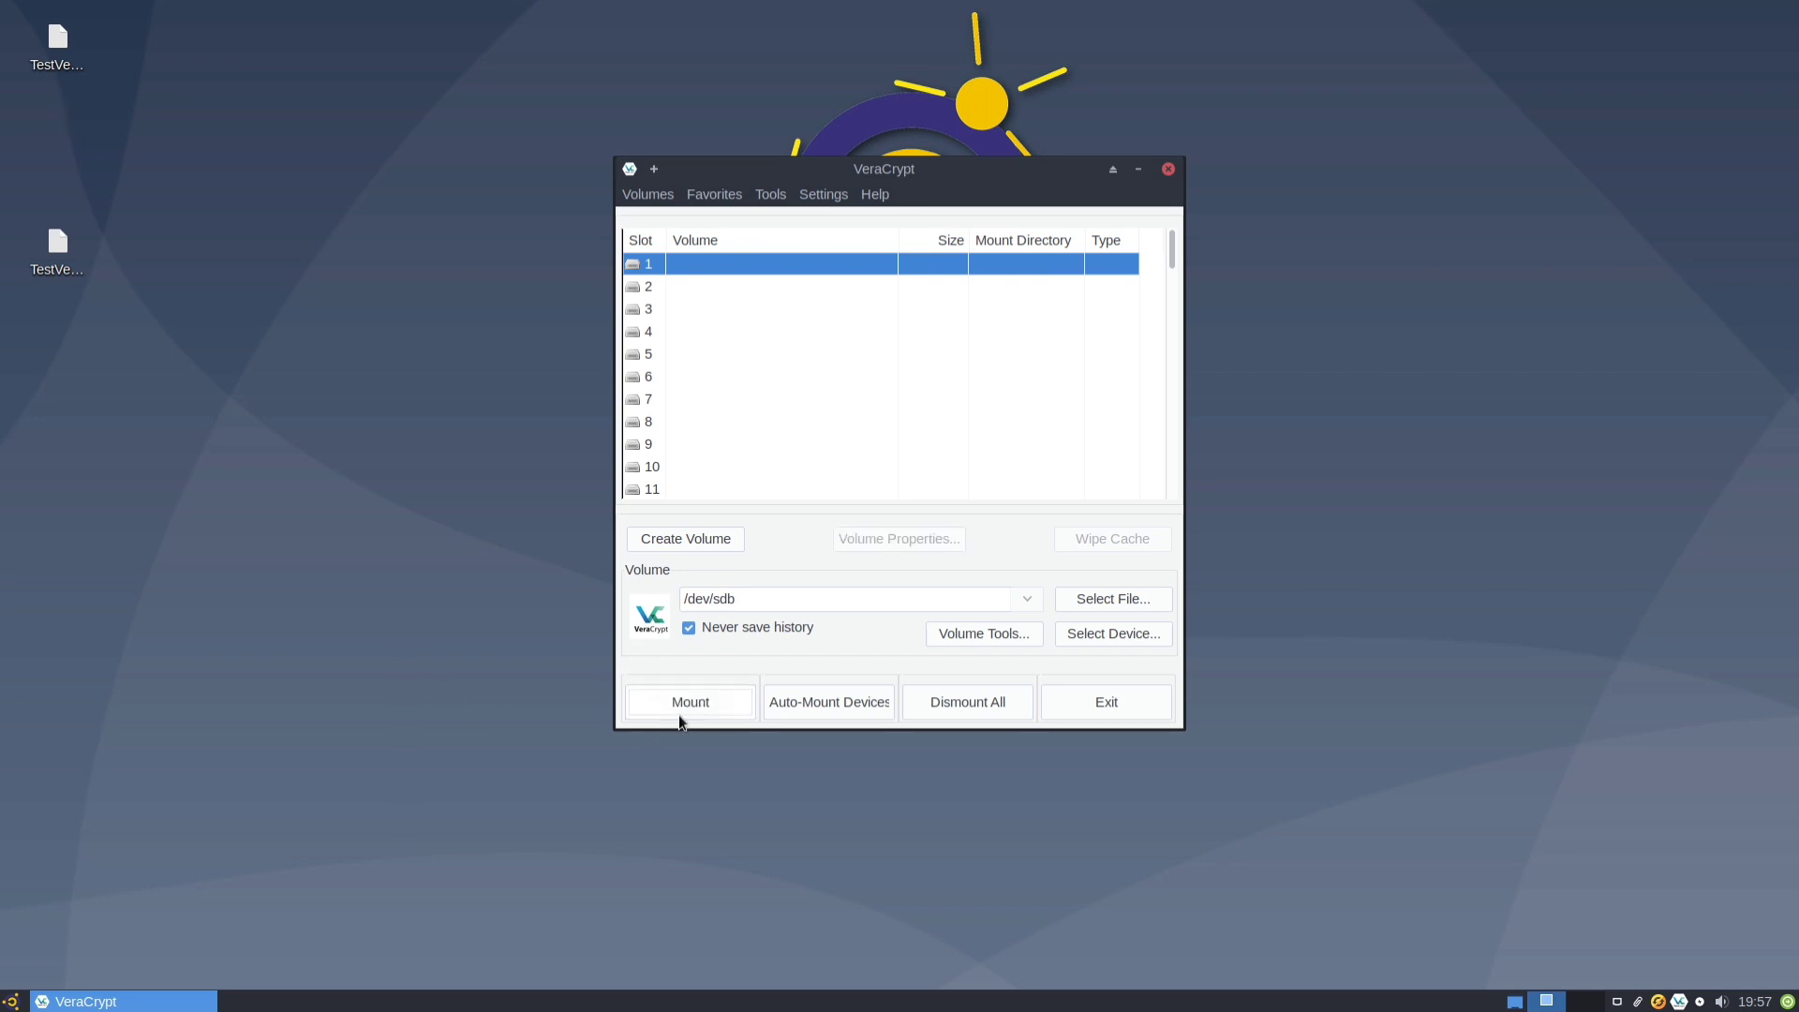
# Mount the 10,0 GiB hidden volume of /dev/sdb with the hidden password, then dismount it.
pyautogui.click(671, 701)
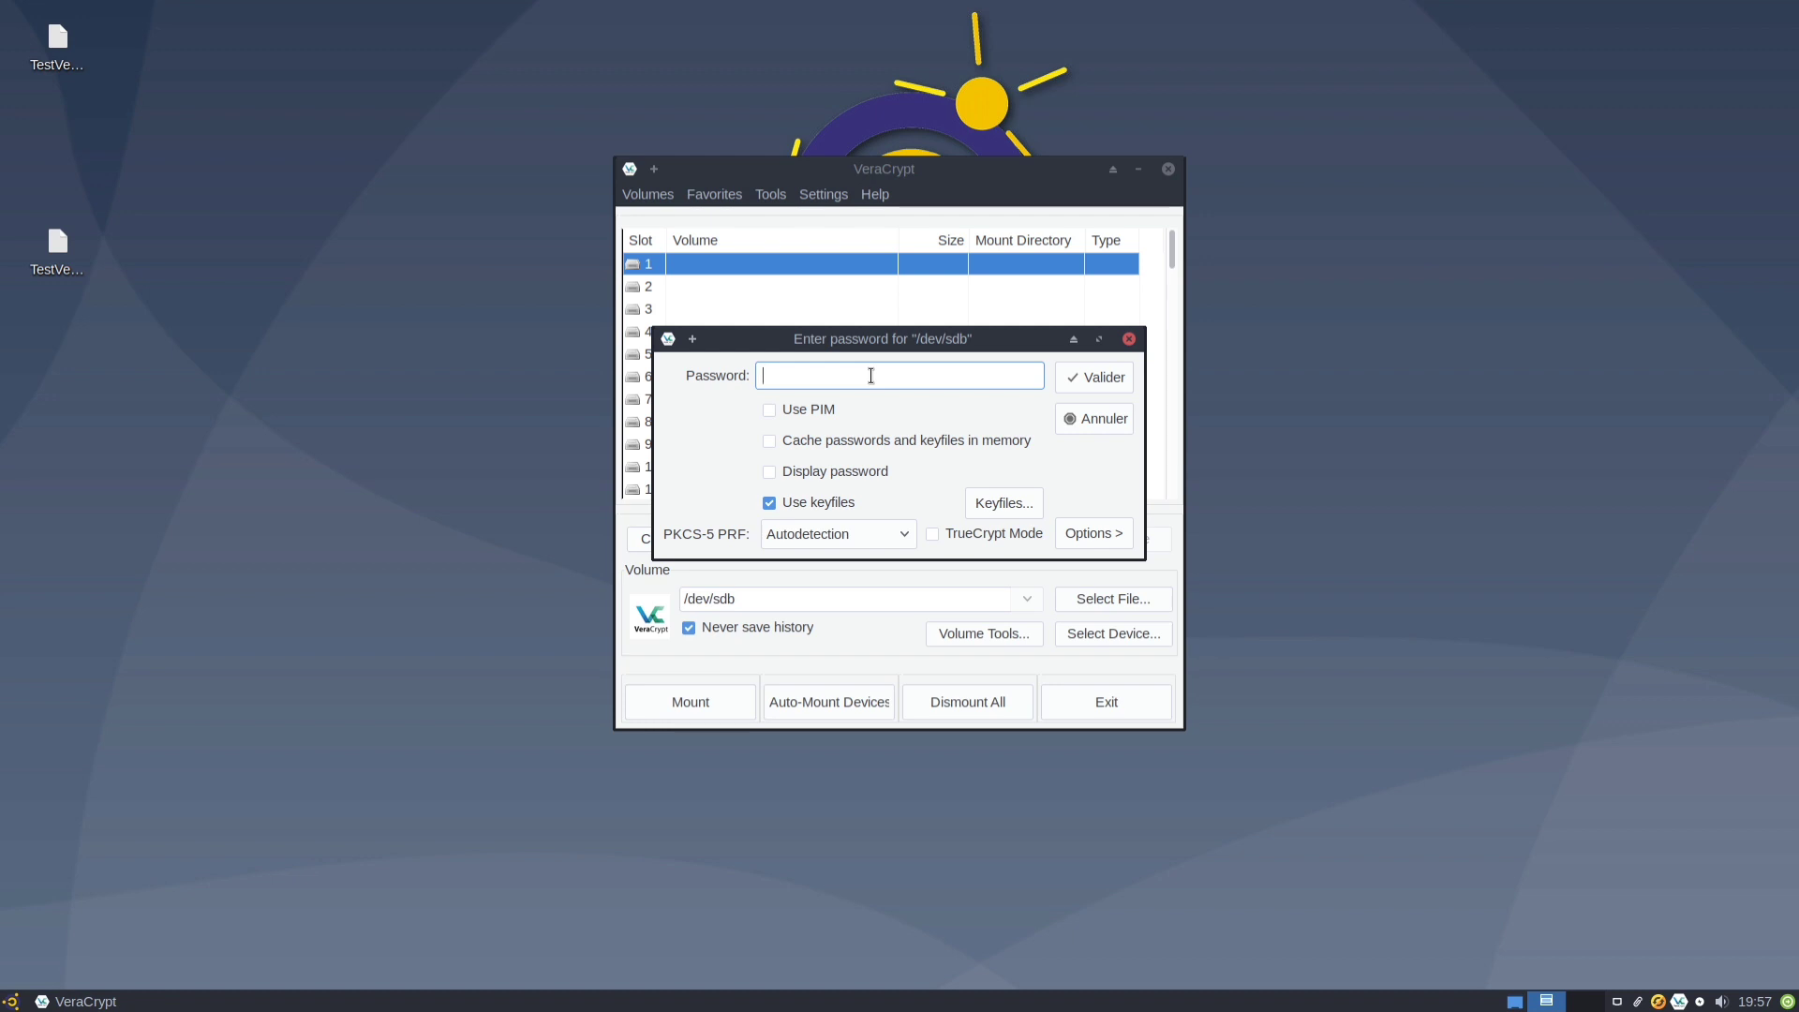
pyautogui.write('*********')
pyautogui.write('ux')
pyautogui.click(811, 473)
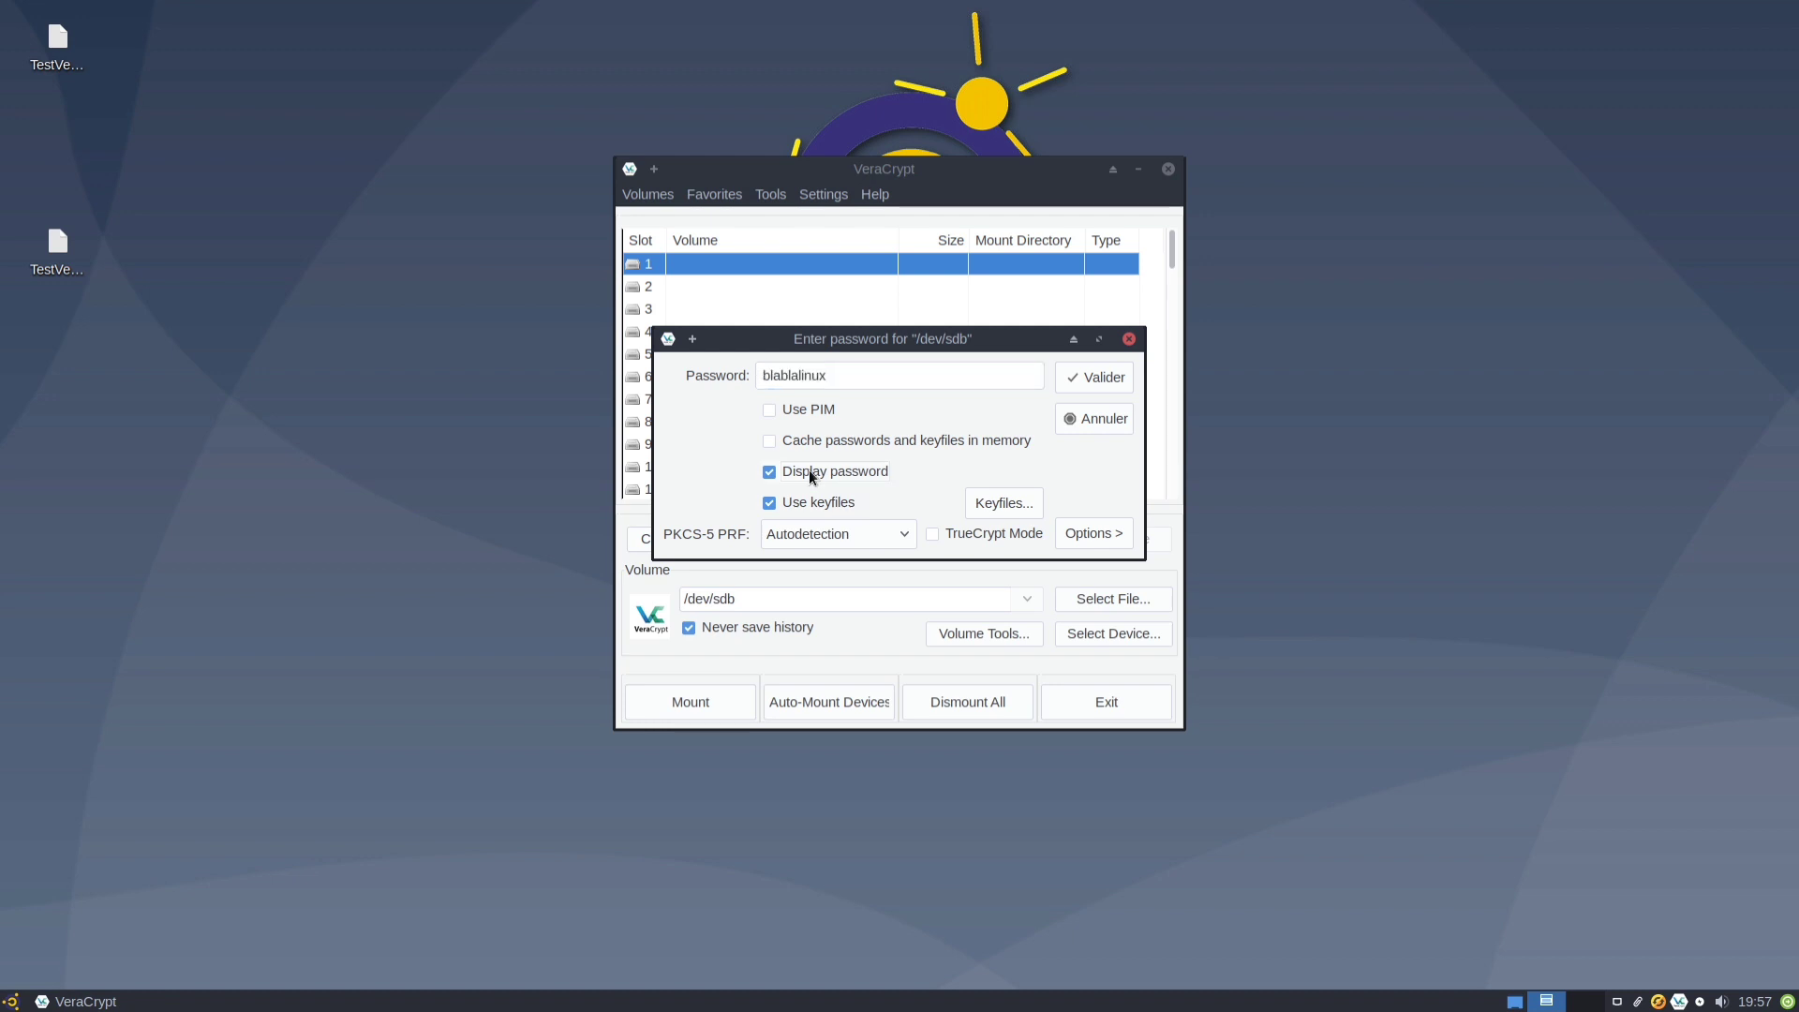
pyautogui.click(1100, 378)
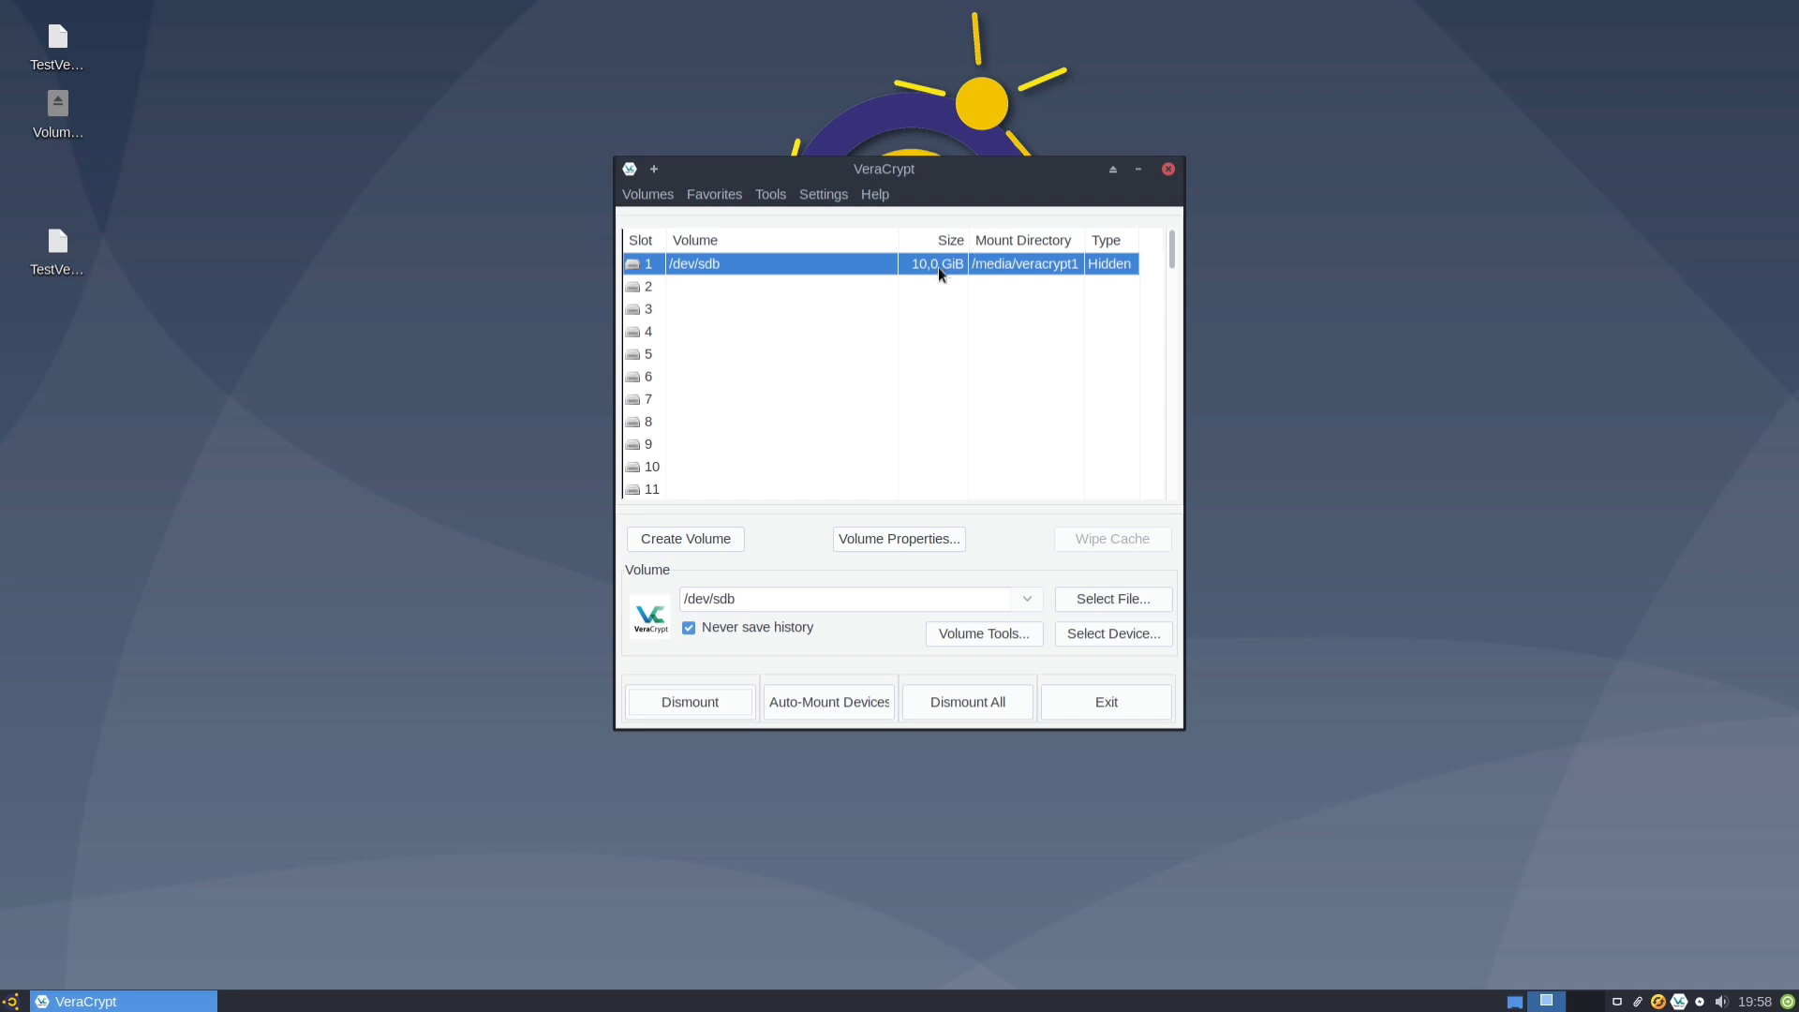
pyautogui.click(684, 701)
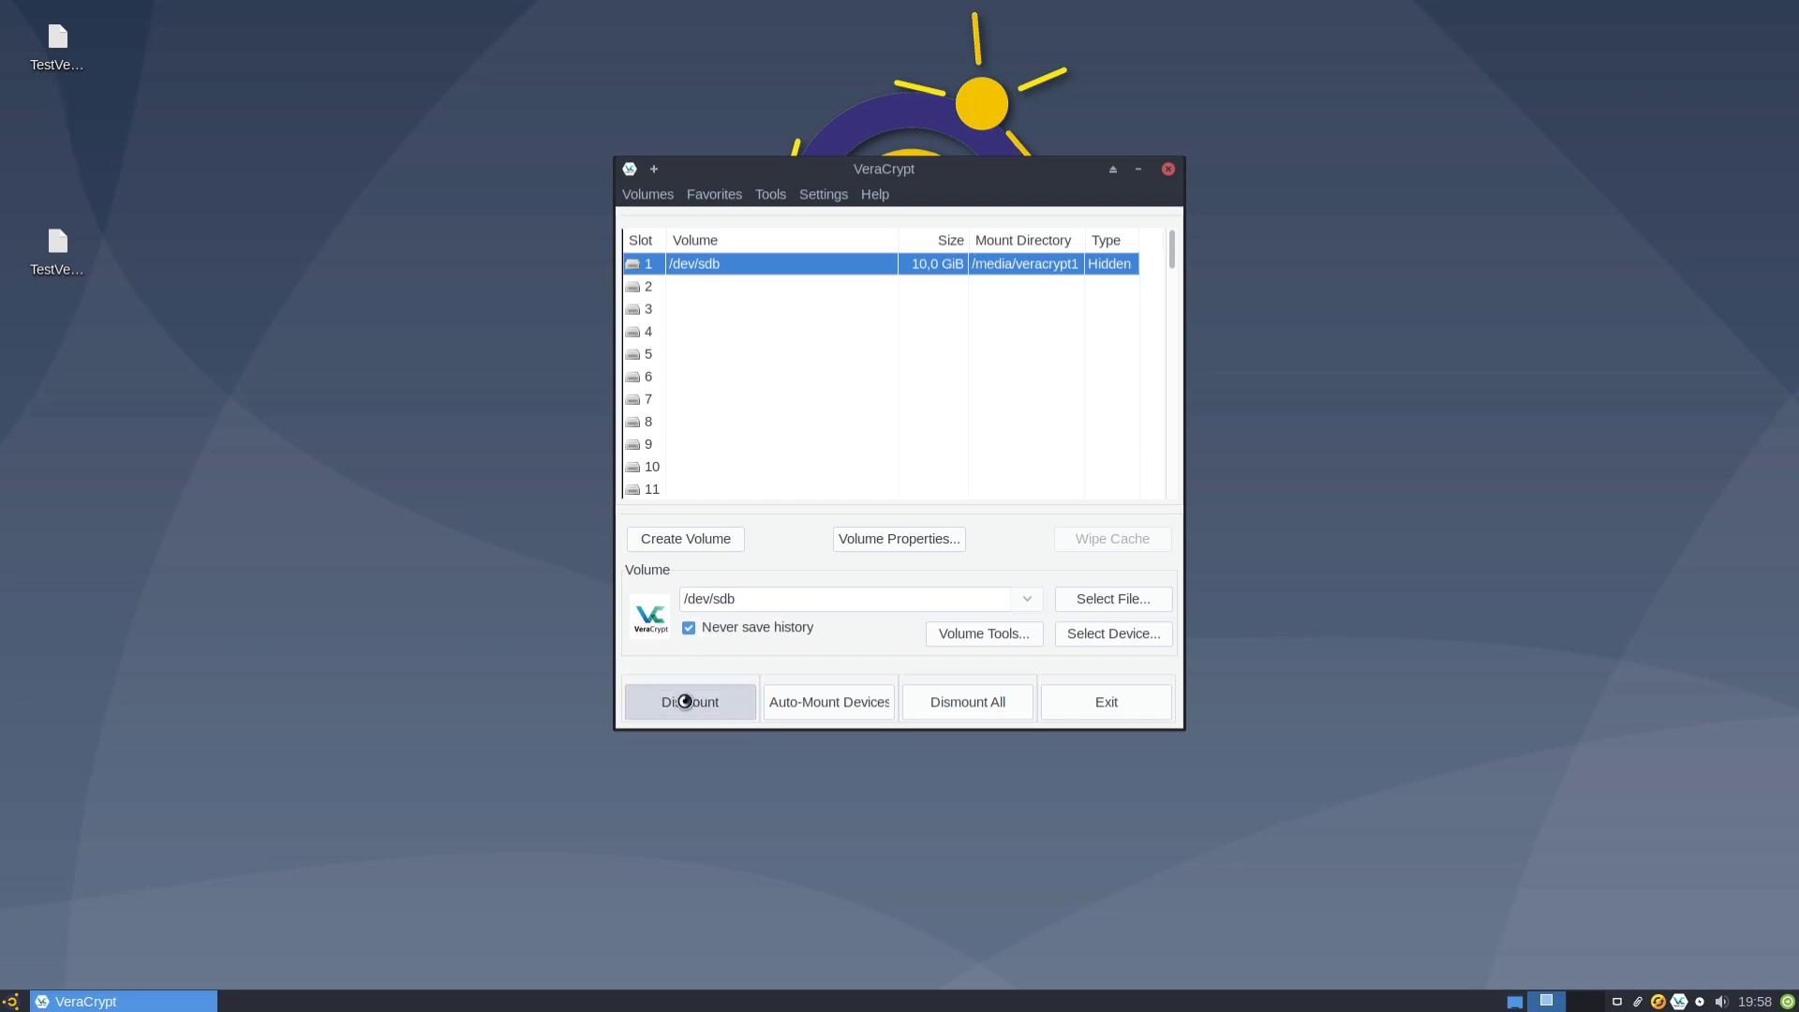
# Mount /dev/sdb as the Outer volume with hidden-volume protection, supplying both passwords, and dismiss the notice.
pyautogui.click(699, 708)
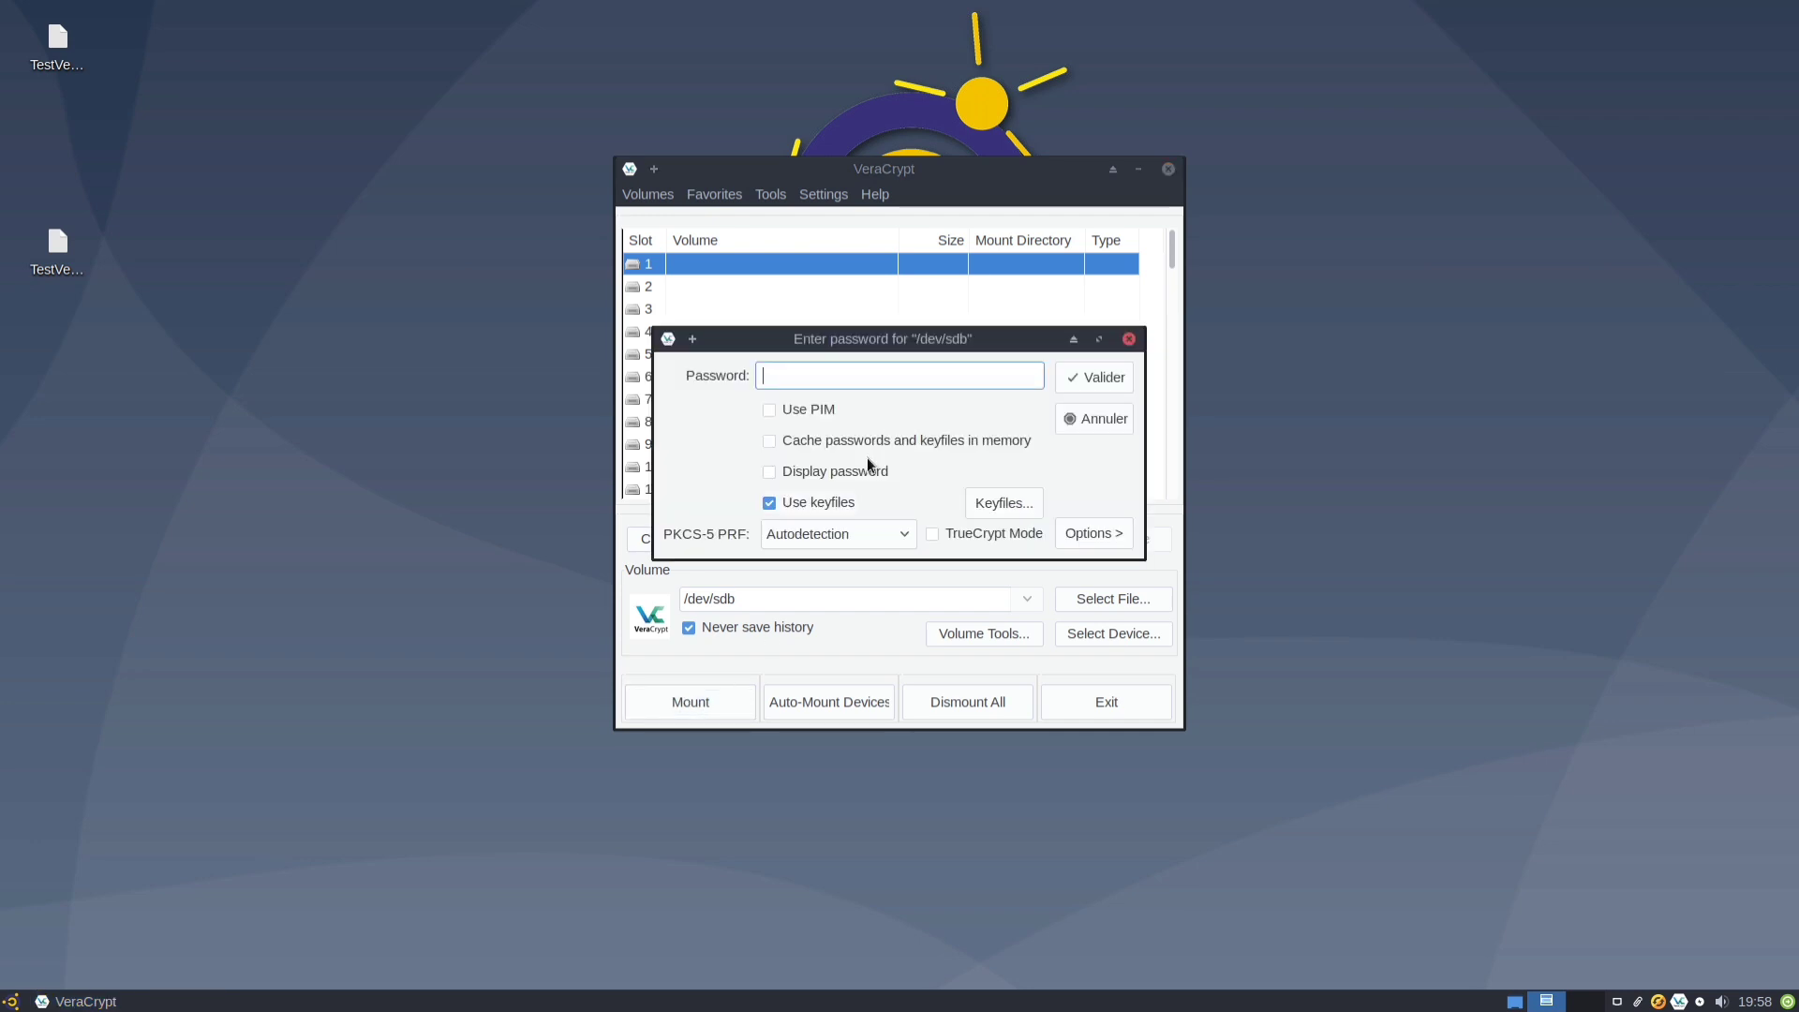
pyautogui.write('******')
pyautogui.click(1076, 532)
pyautogui.click(730, 712)
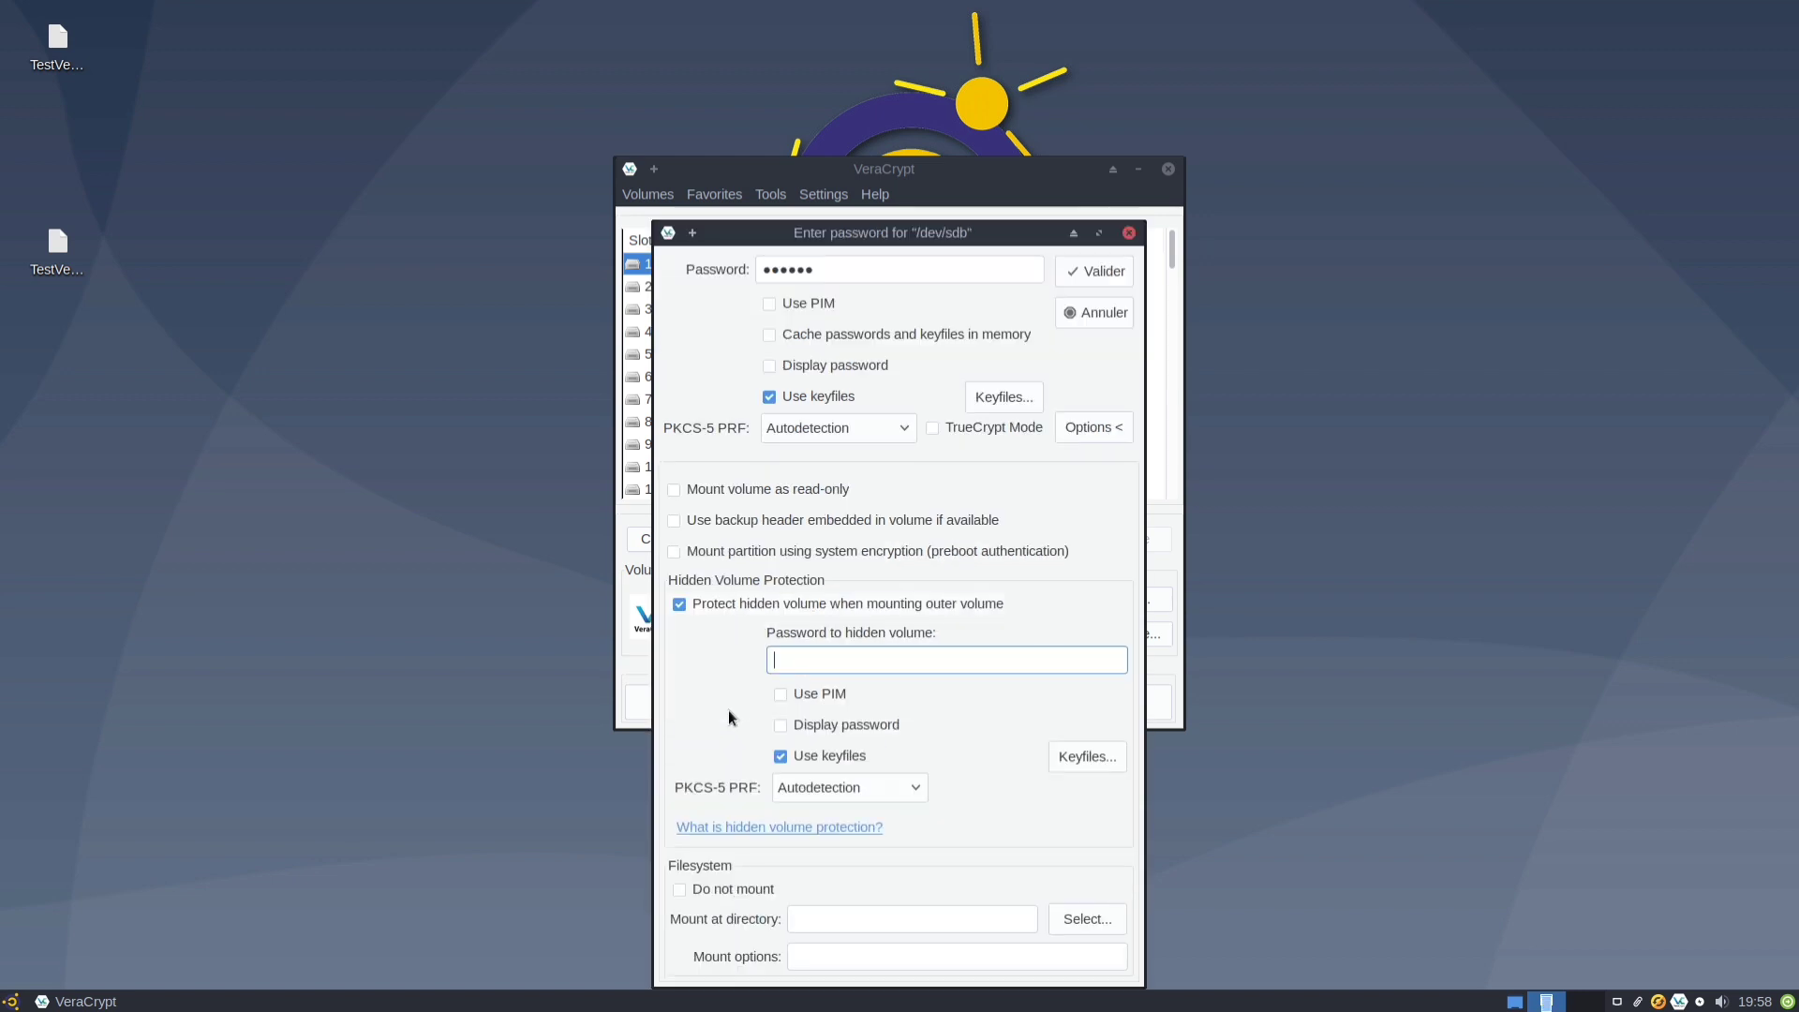
pyautogui.write('****')
pyautogui.press('Return')
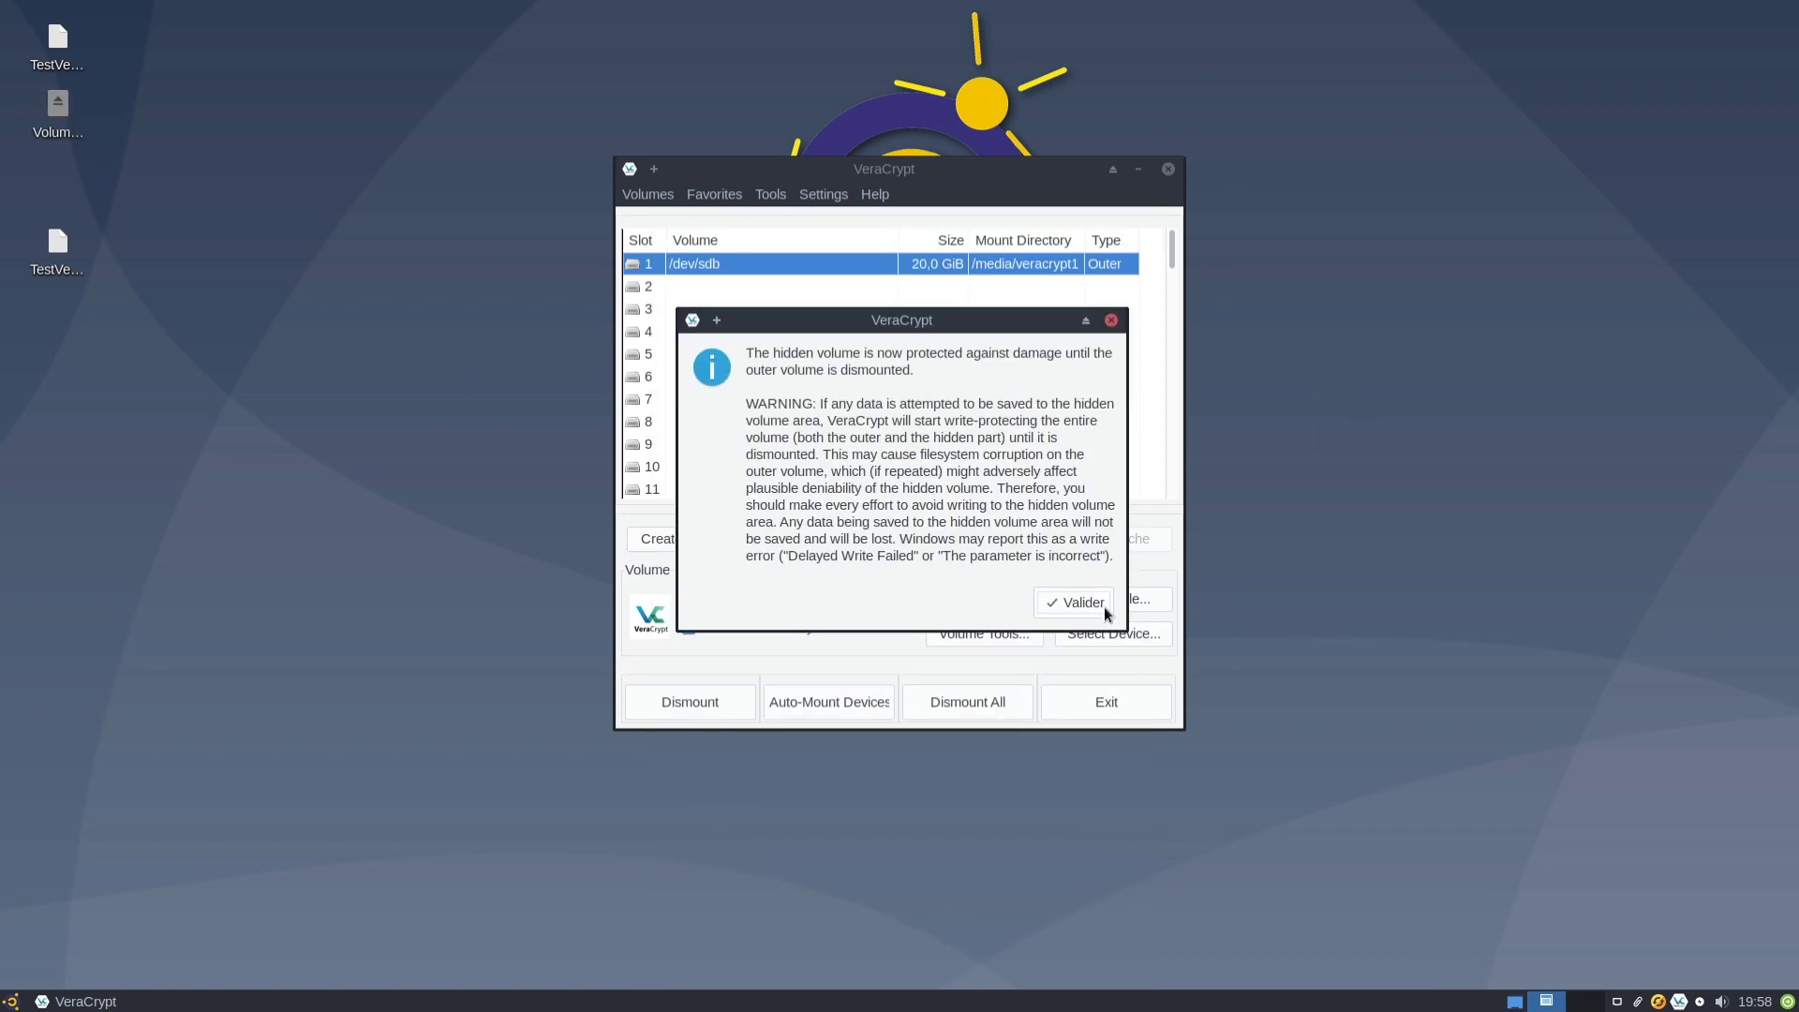
pyautogui.click(1078, 602)
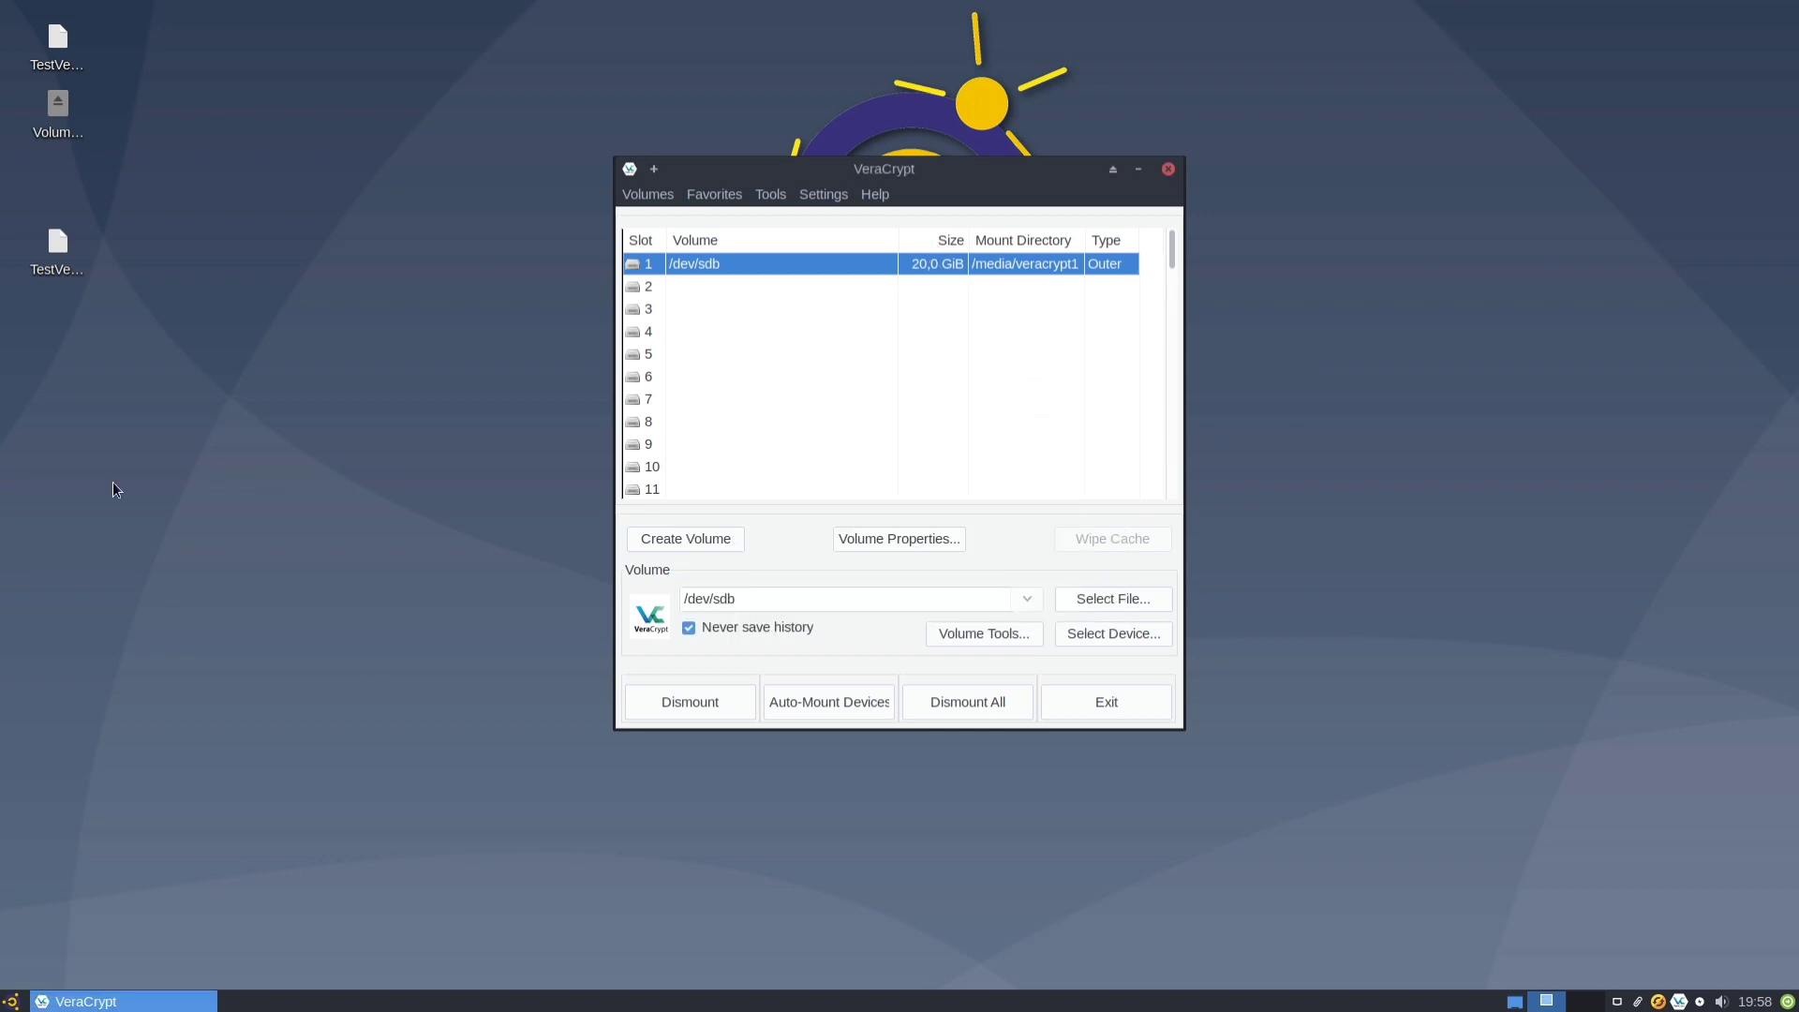
# In Thunar, copy initrd.img from the root filesystem into the mounted 21 GB outer volume.
pyautogui.click(11, 1001)
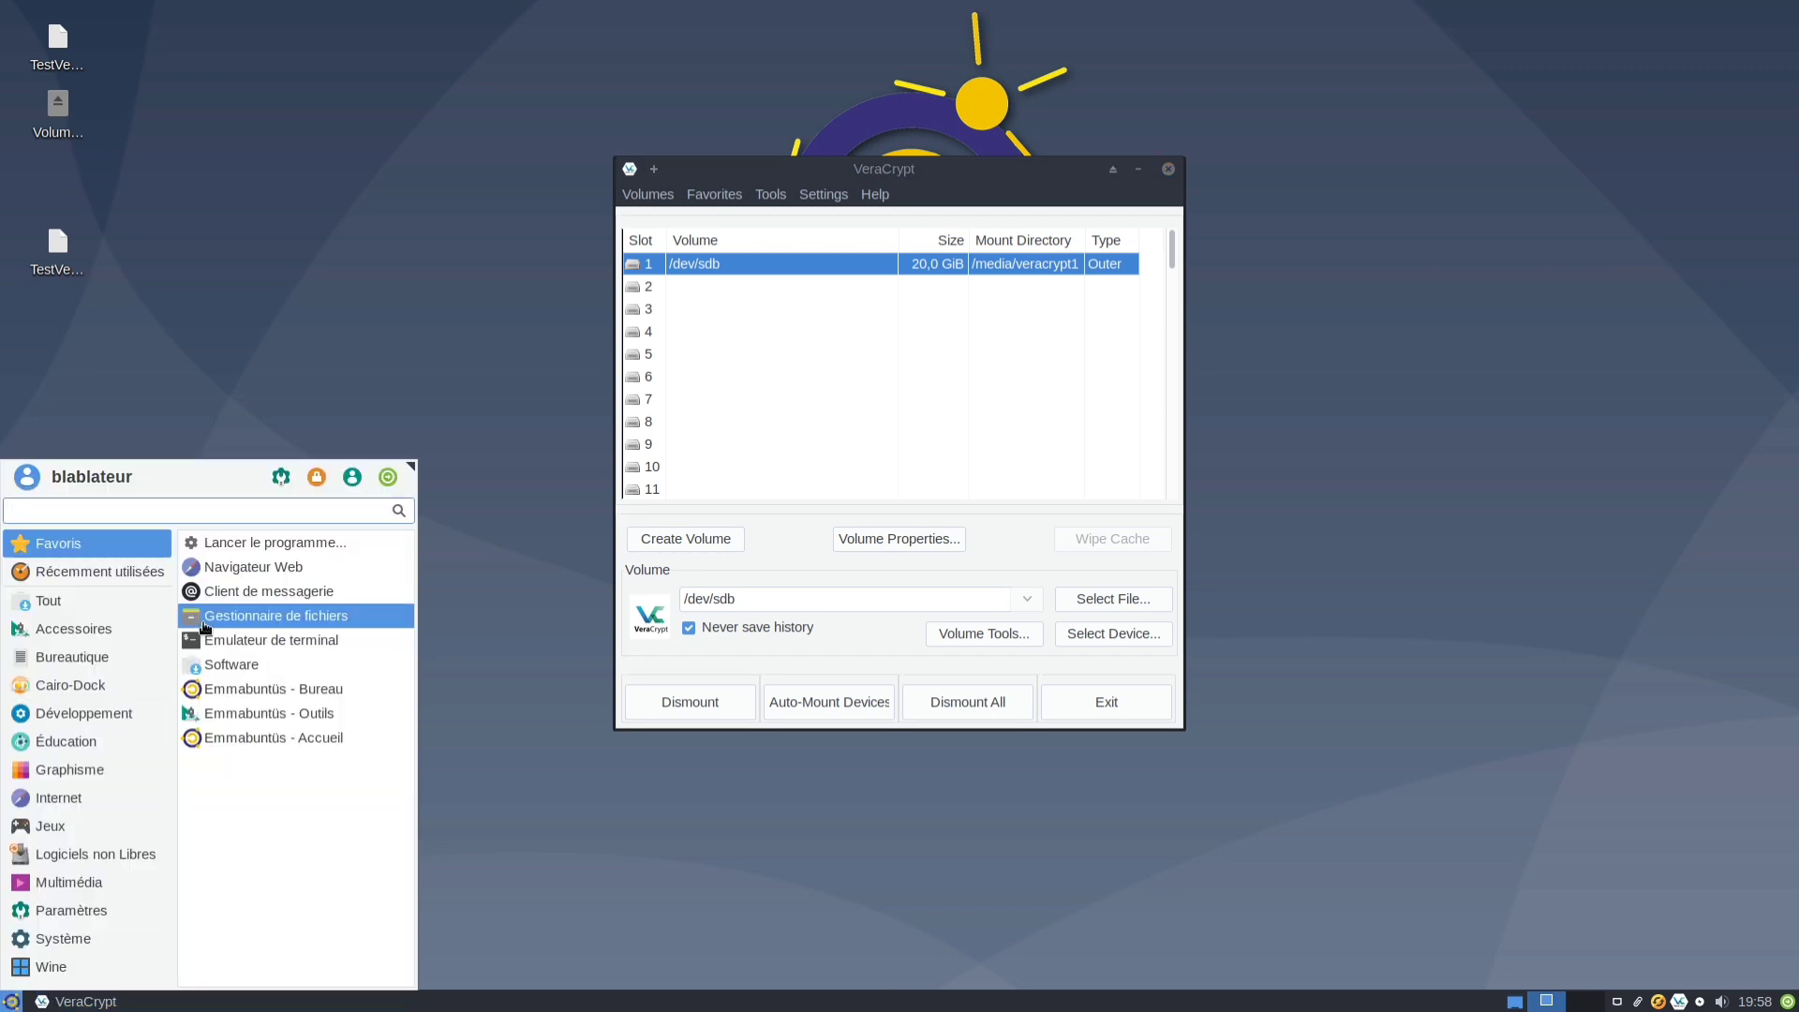
pyautogui.click(272, 615)
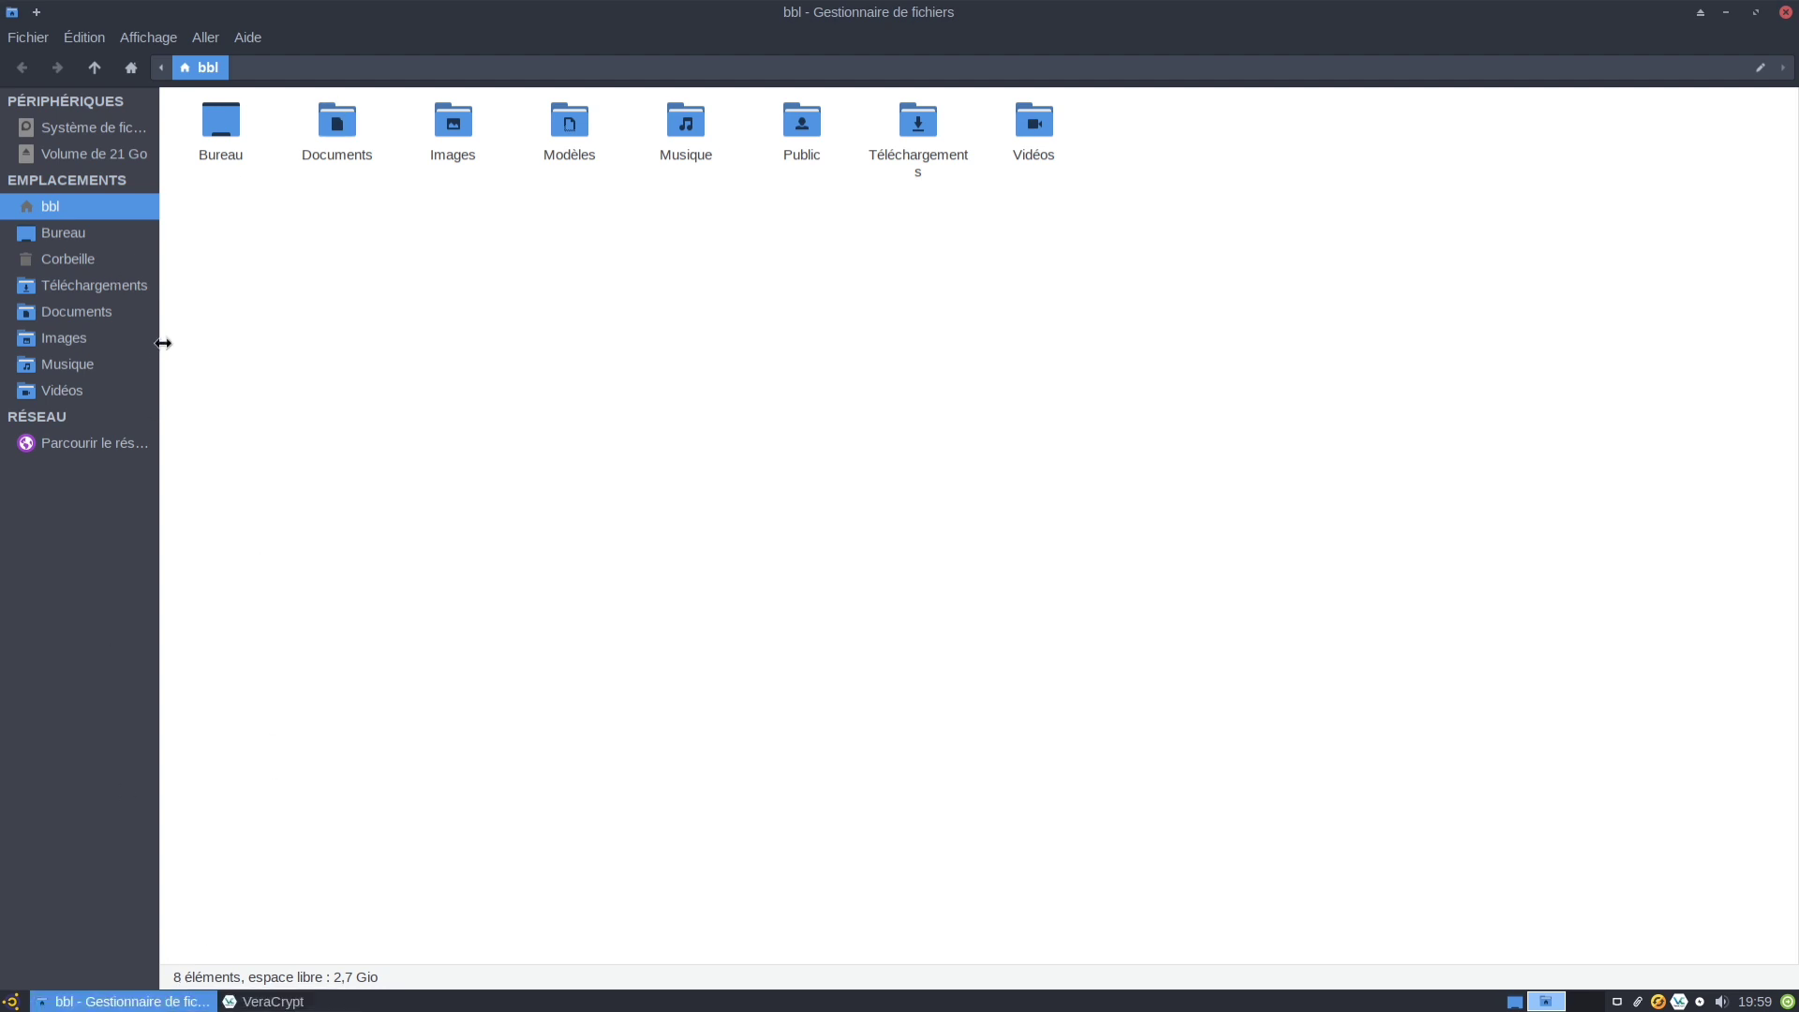
pyautogui.click(94, 128)
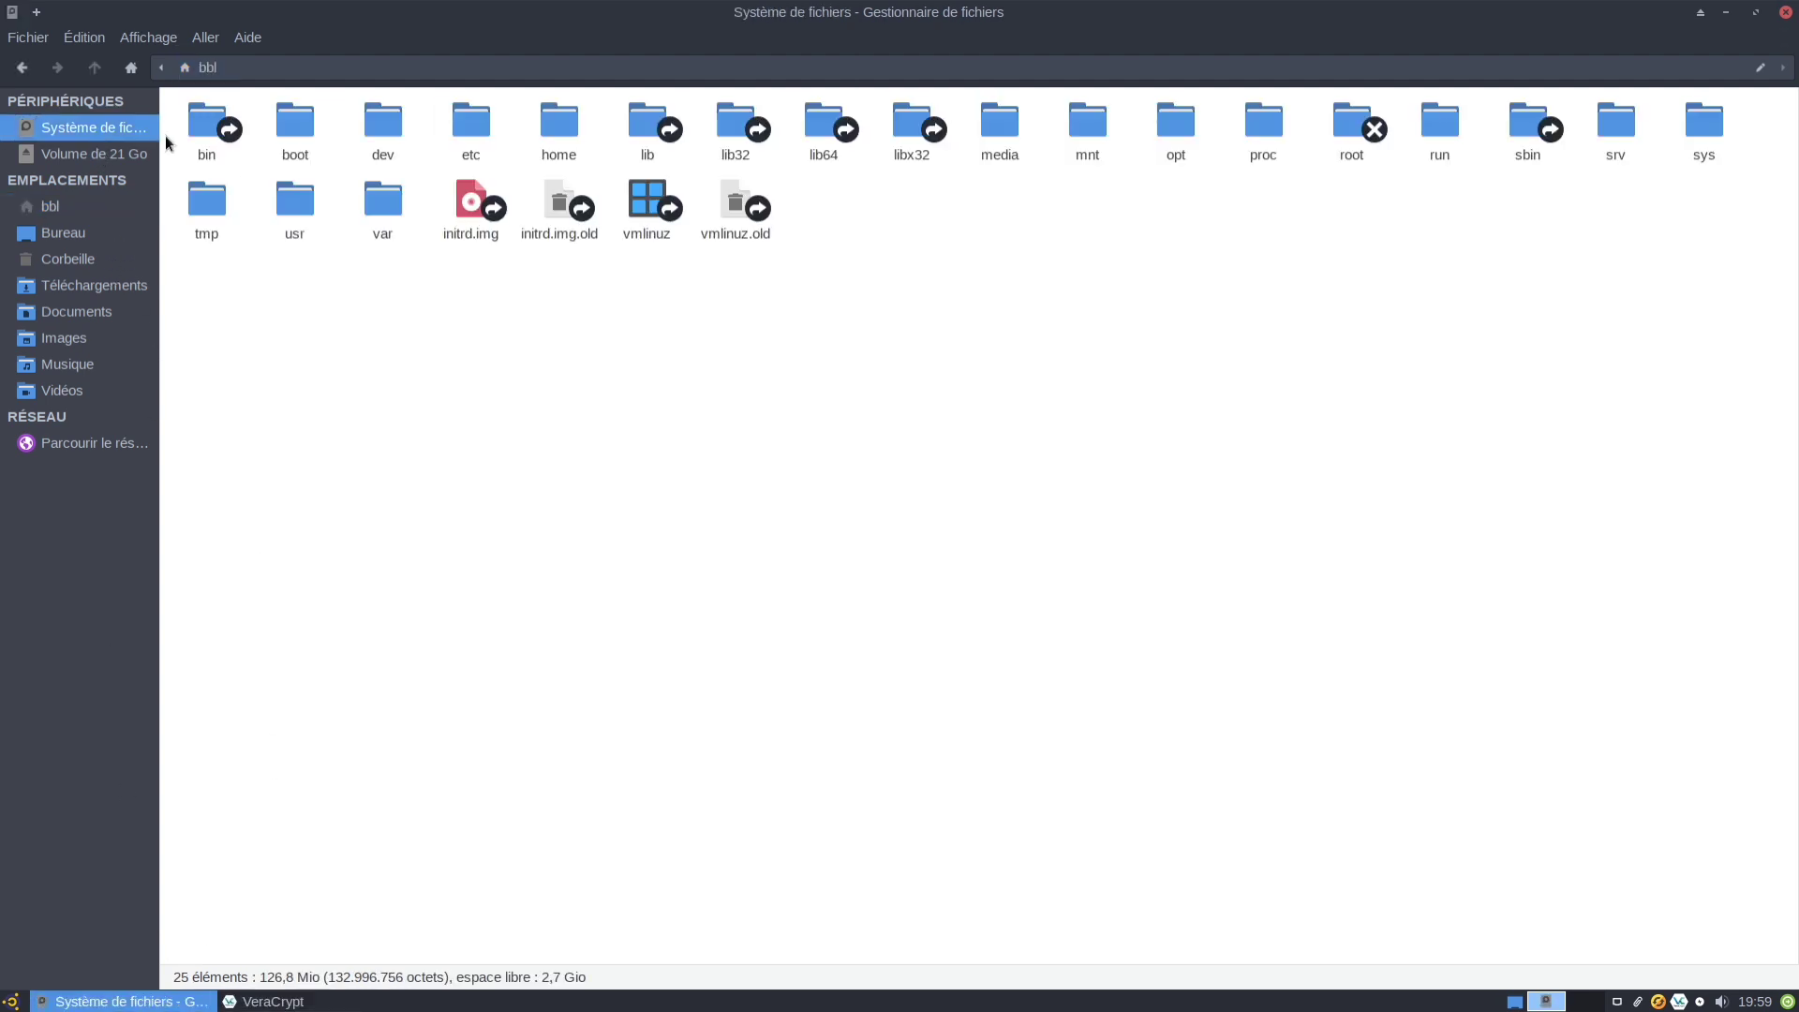
pyautogui.click(469, 212)
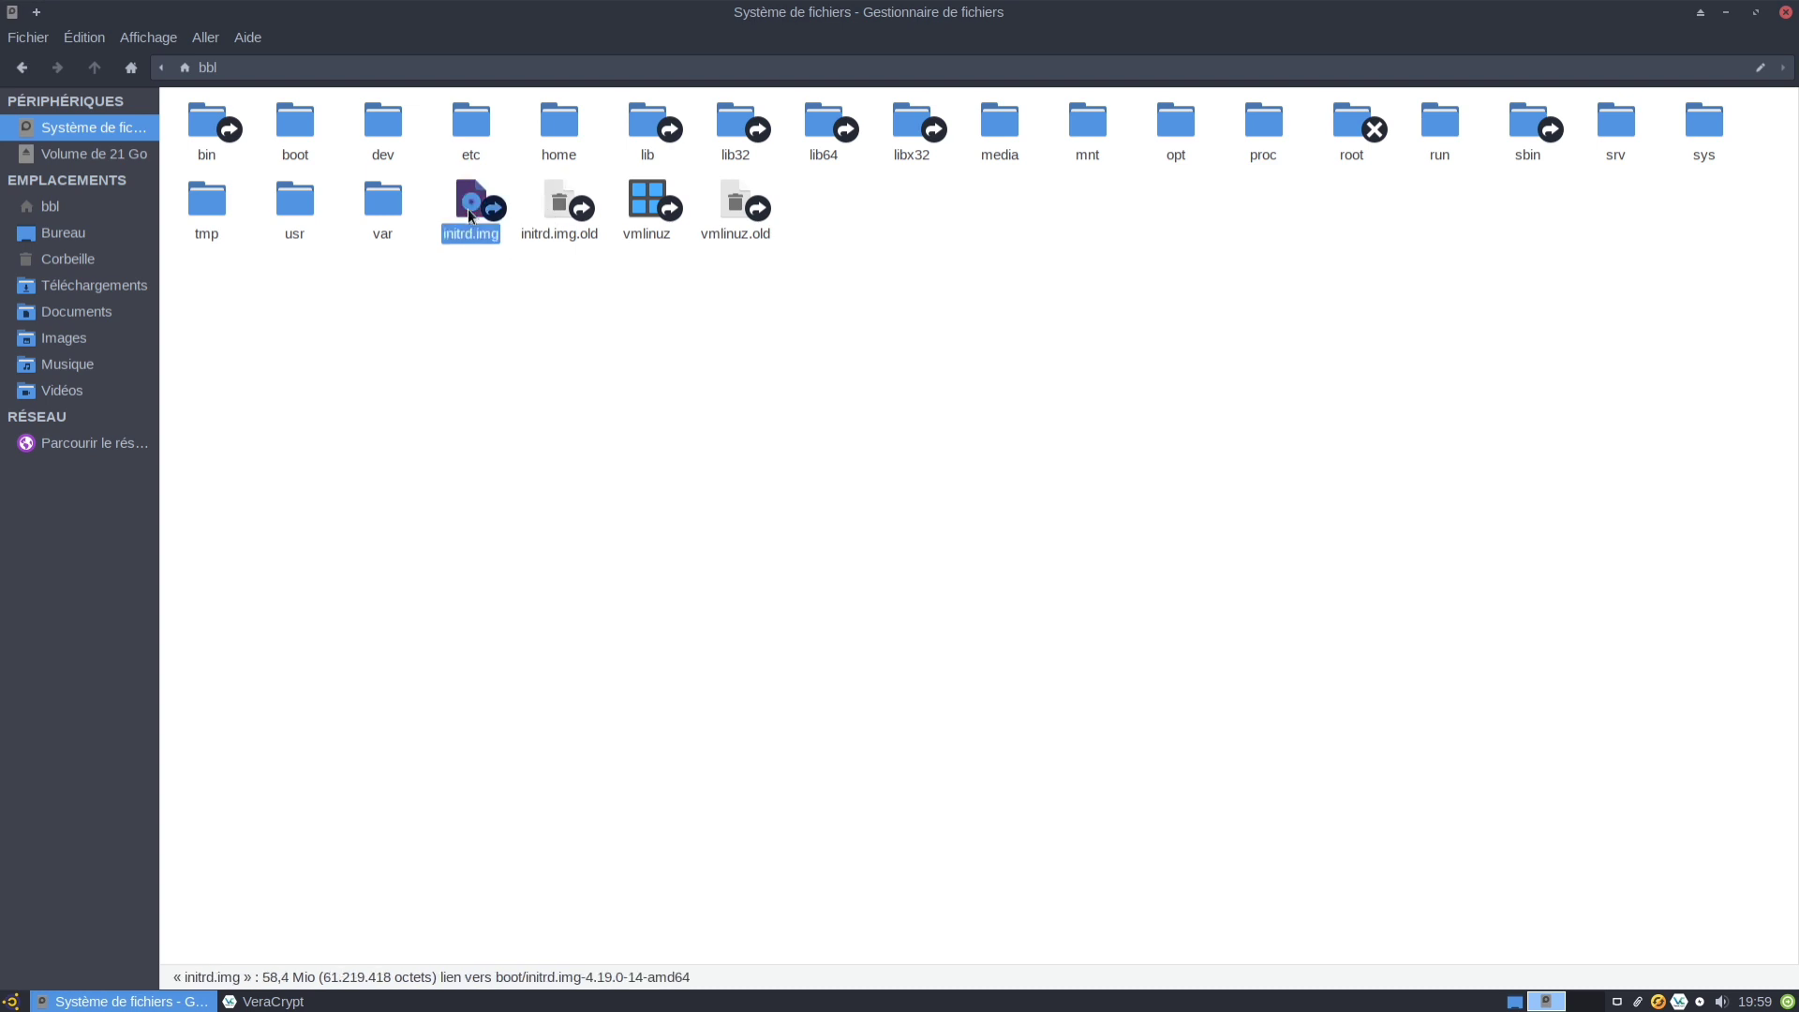
pyautogui.rightClick(468, 210)
pyautogui.click(492, 367)
pyautogui.click(83, 156)
pyautogui.rightClick(390, 315)
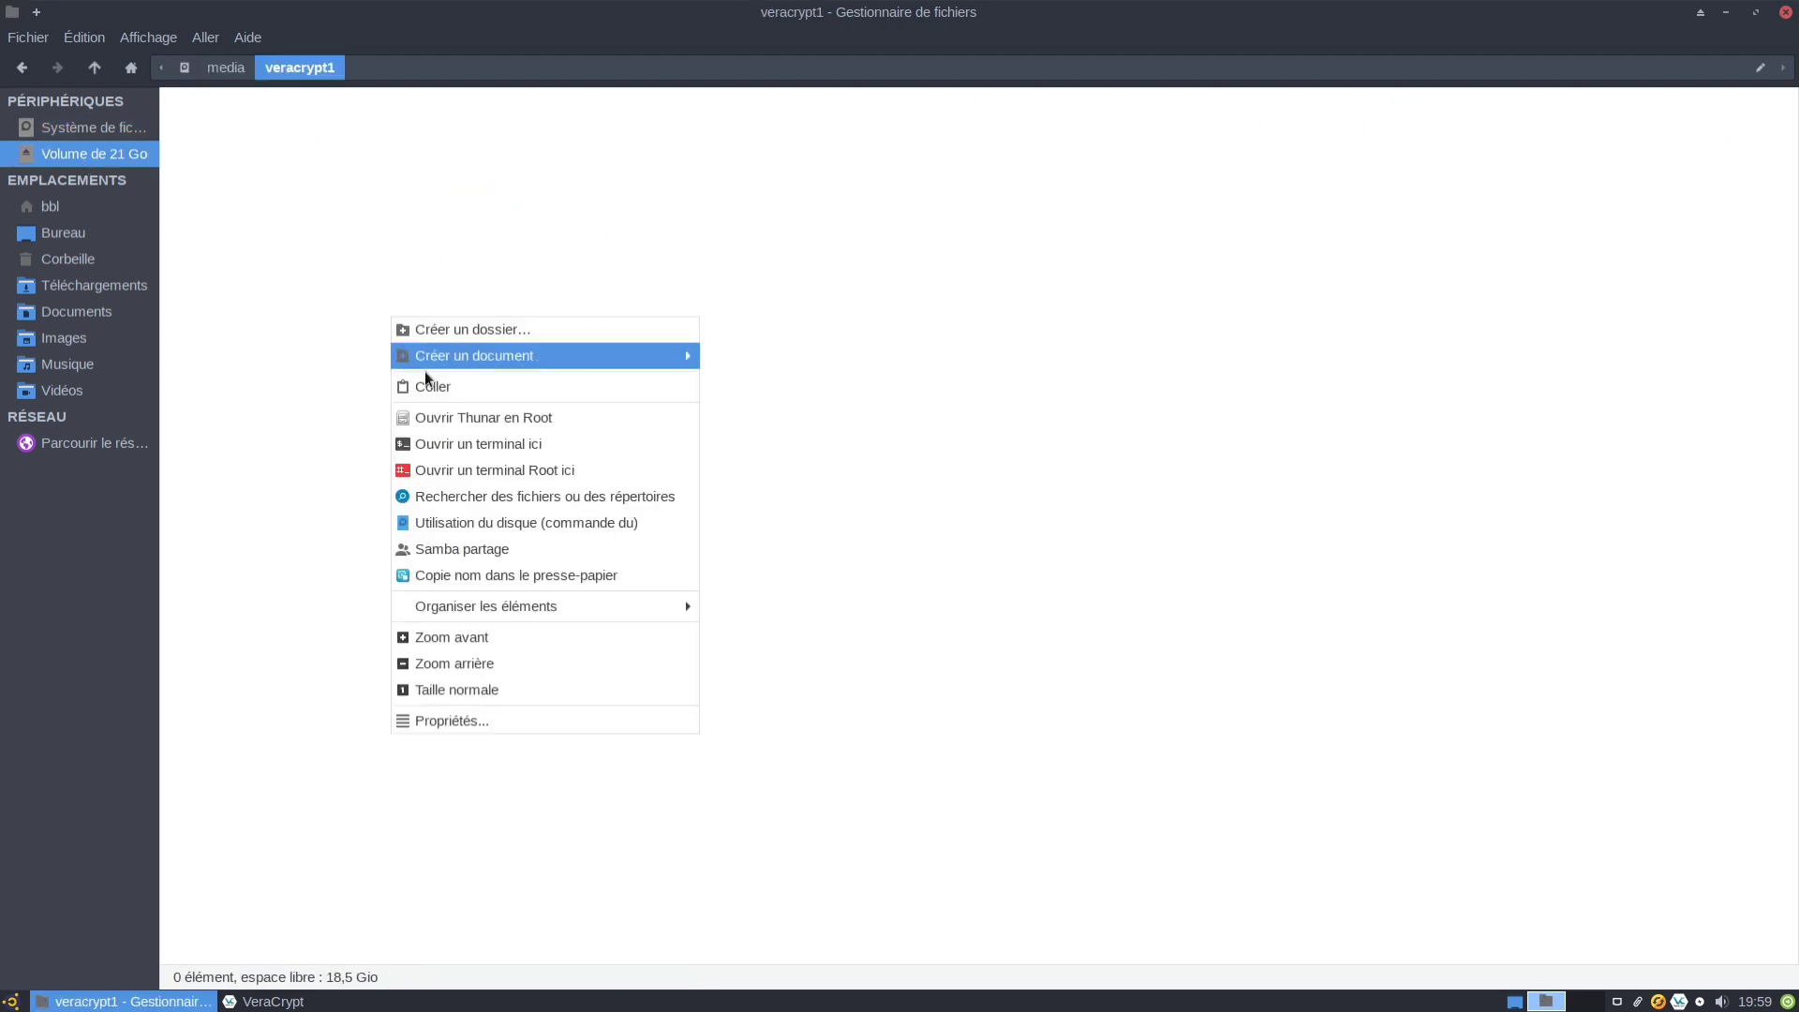
pyautogui.click(429, 384)
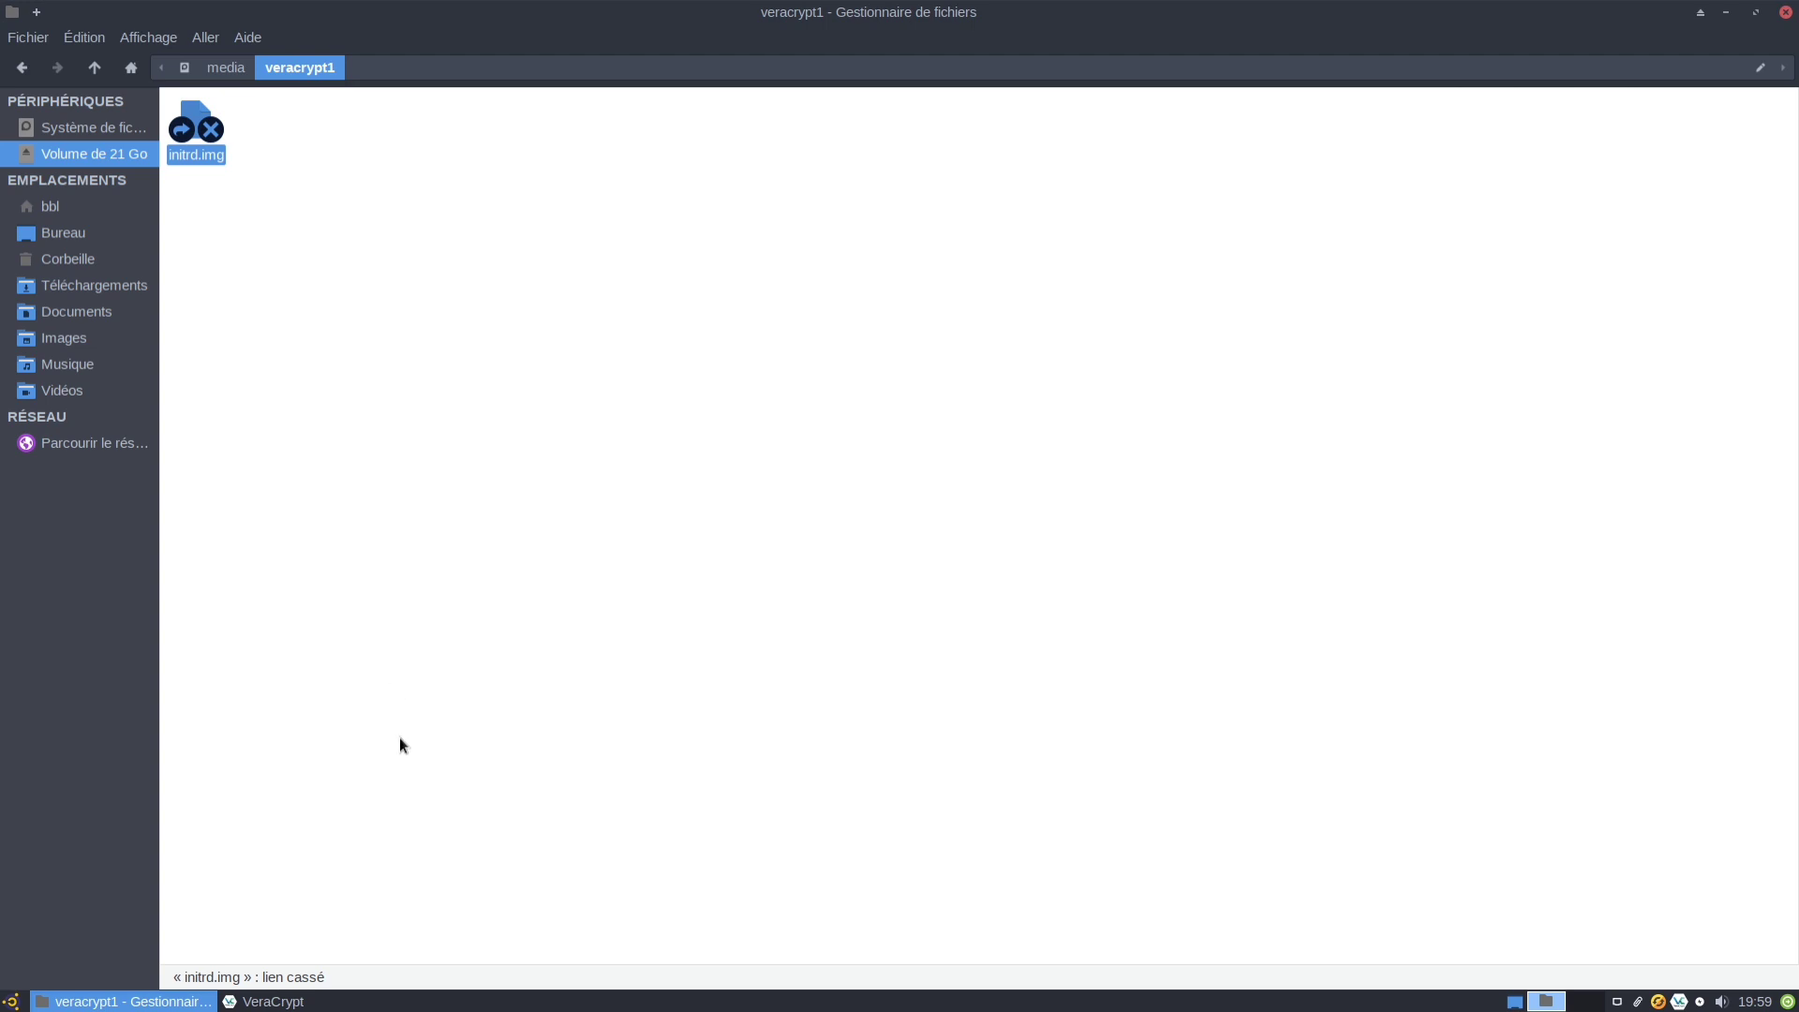
pyautogui.click(315, 1001)
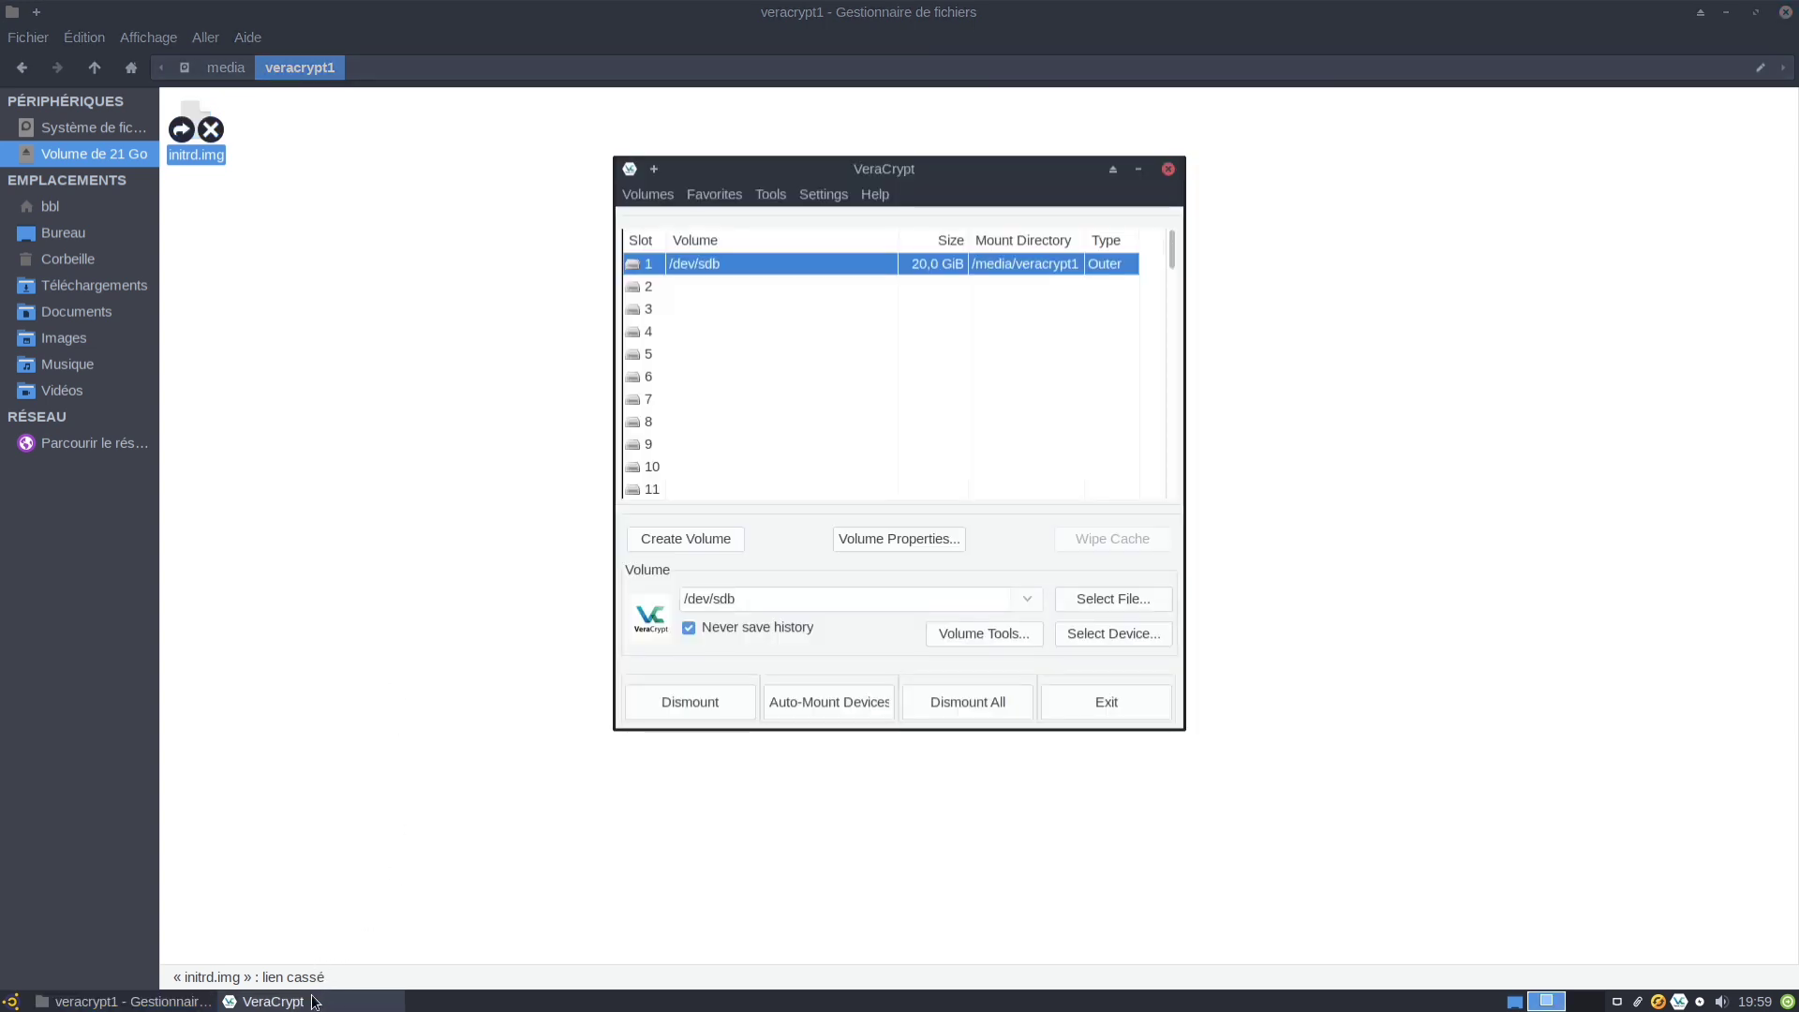
# Dismount the outer volume and remount /dev/sdb using the hidden volume's password.
pyautogui.click(727, 704)
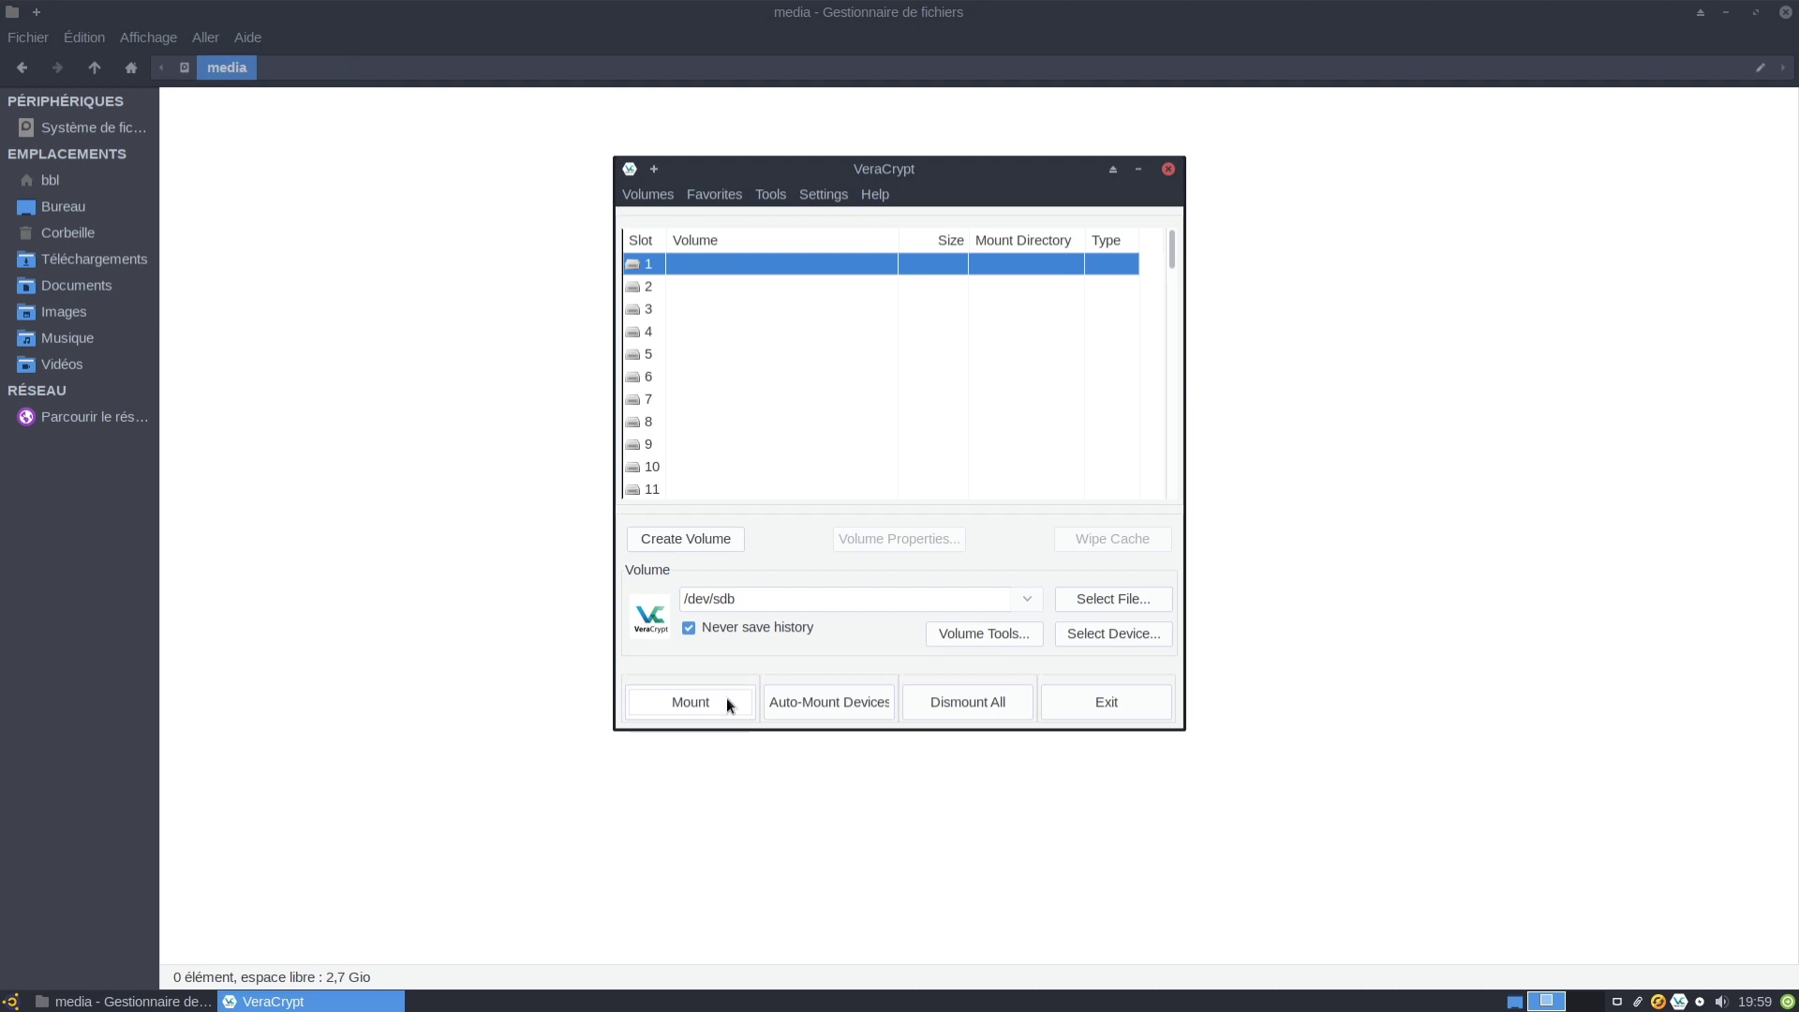
pyautogui.click(727, 699)
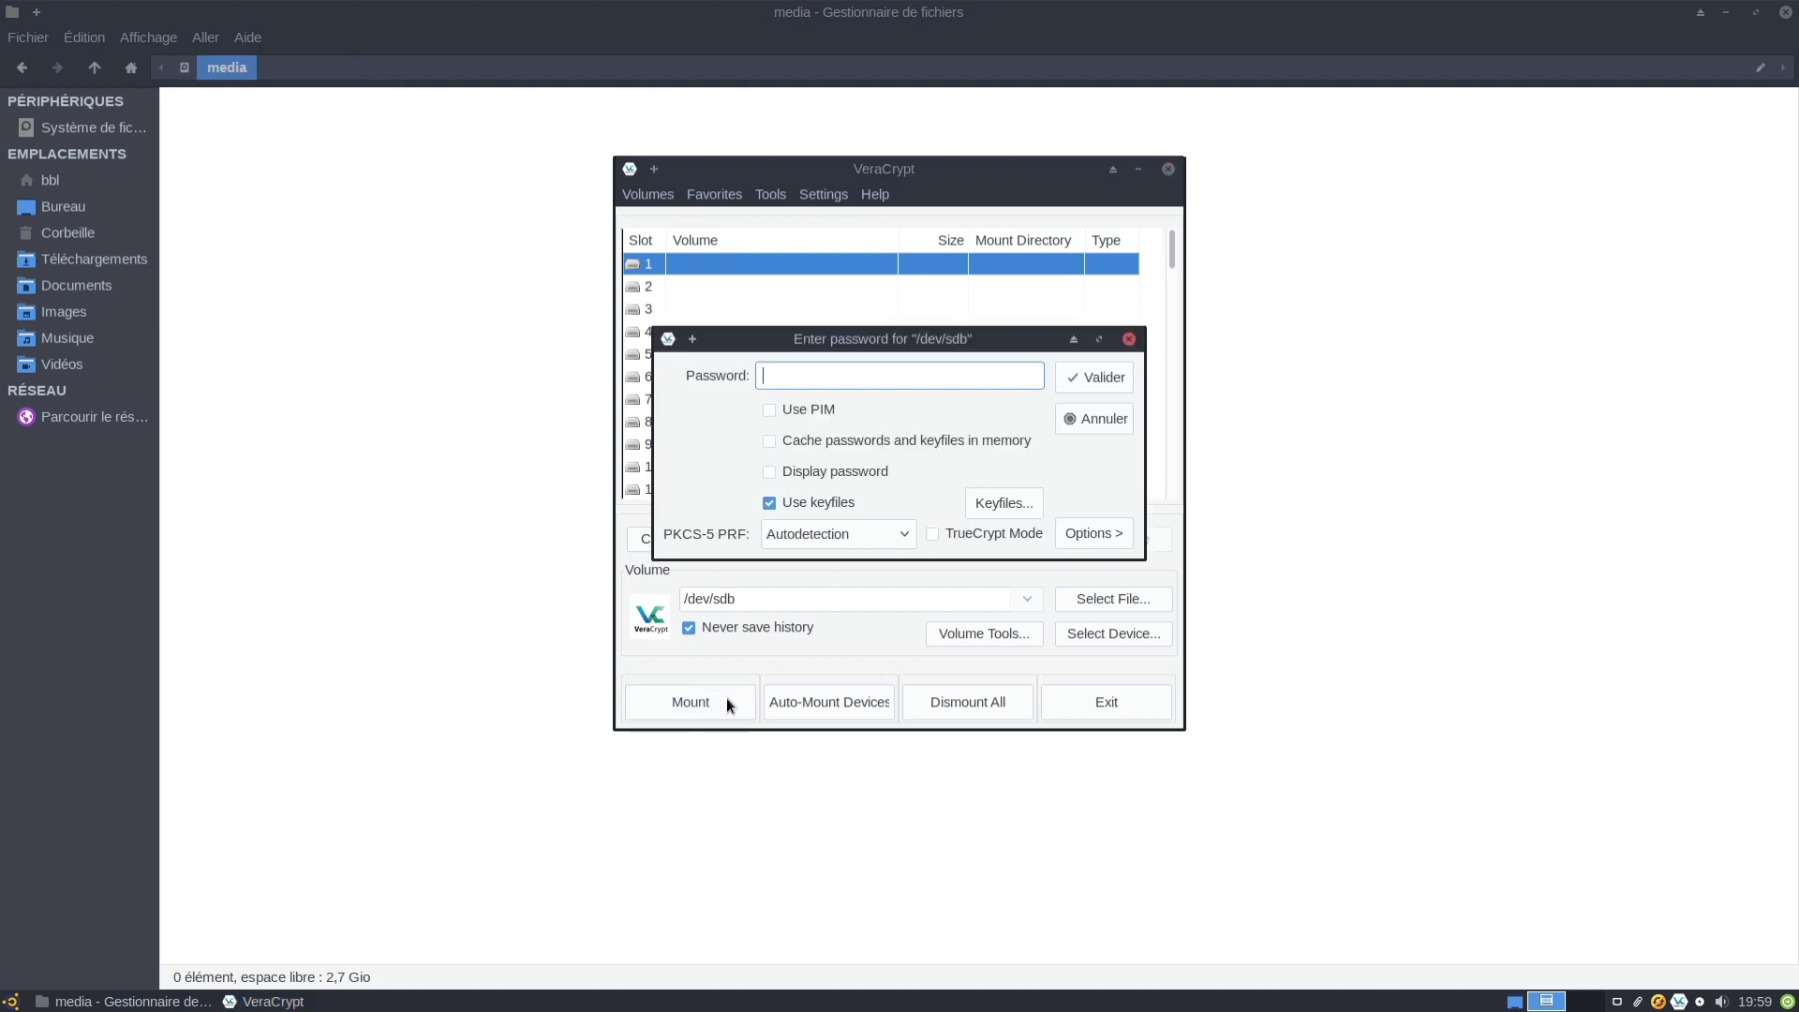
pyautogui.write('●●●●●●●●●●●')
pyautogui.click(874, 470)
pyautogui.click(873, 469)
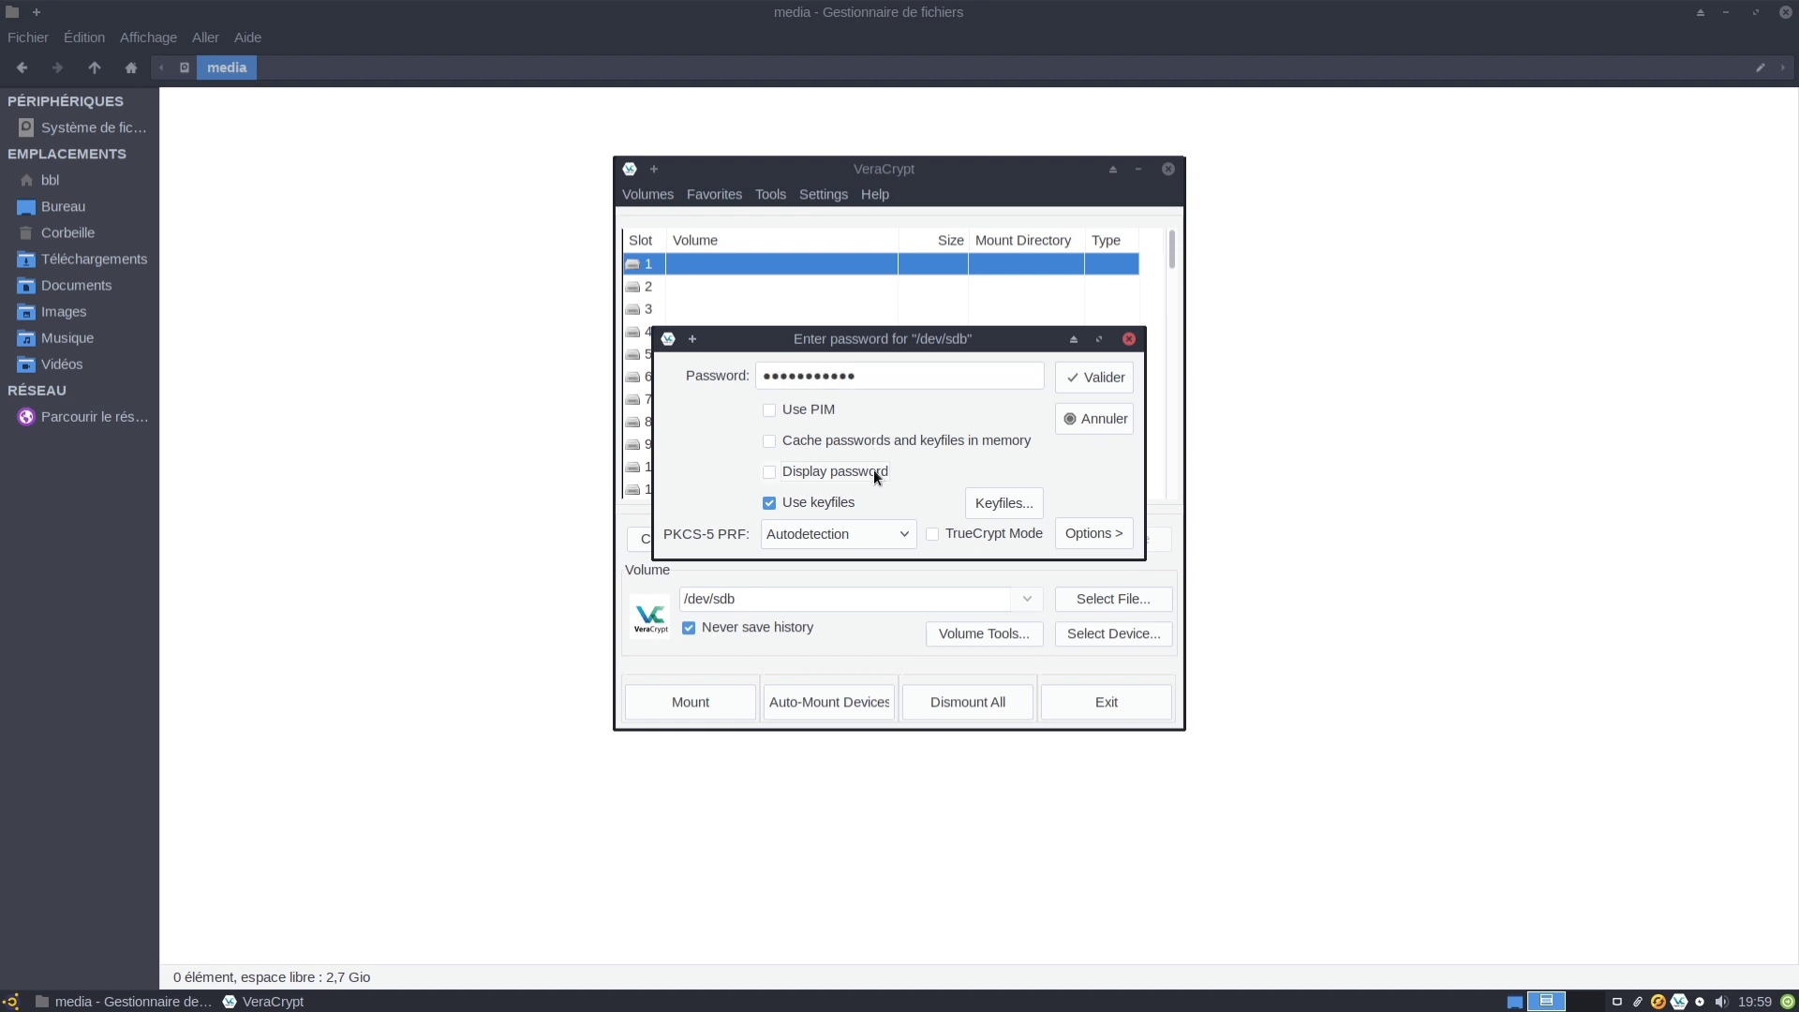
pyautogui.click(1124, 375)
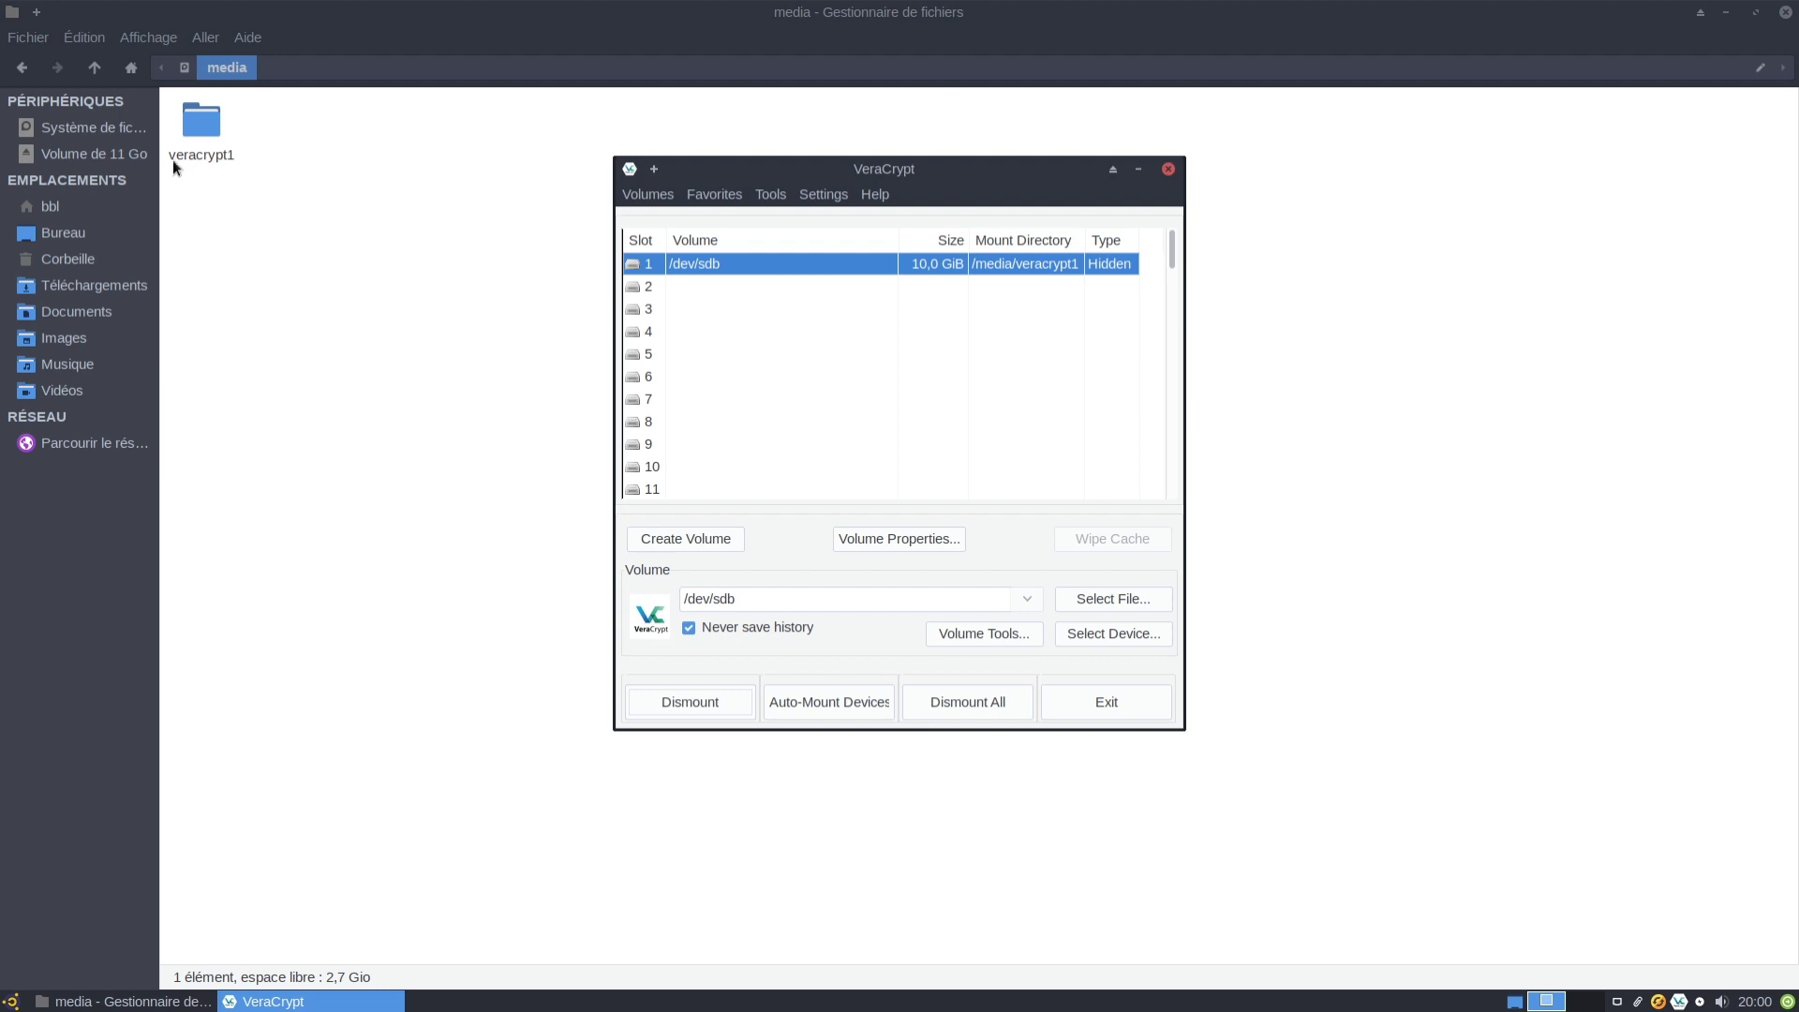
# Copy initrd.img.old, vmlinuz and vmlinuz.old into the 11 GB hidden volume, skipping all symlinks.
pyautogui.click(96, 150)
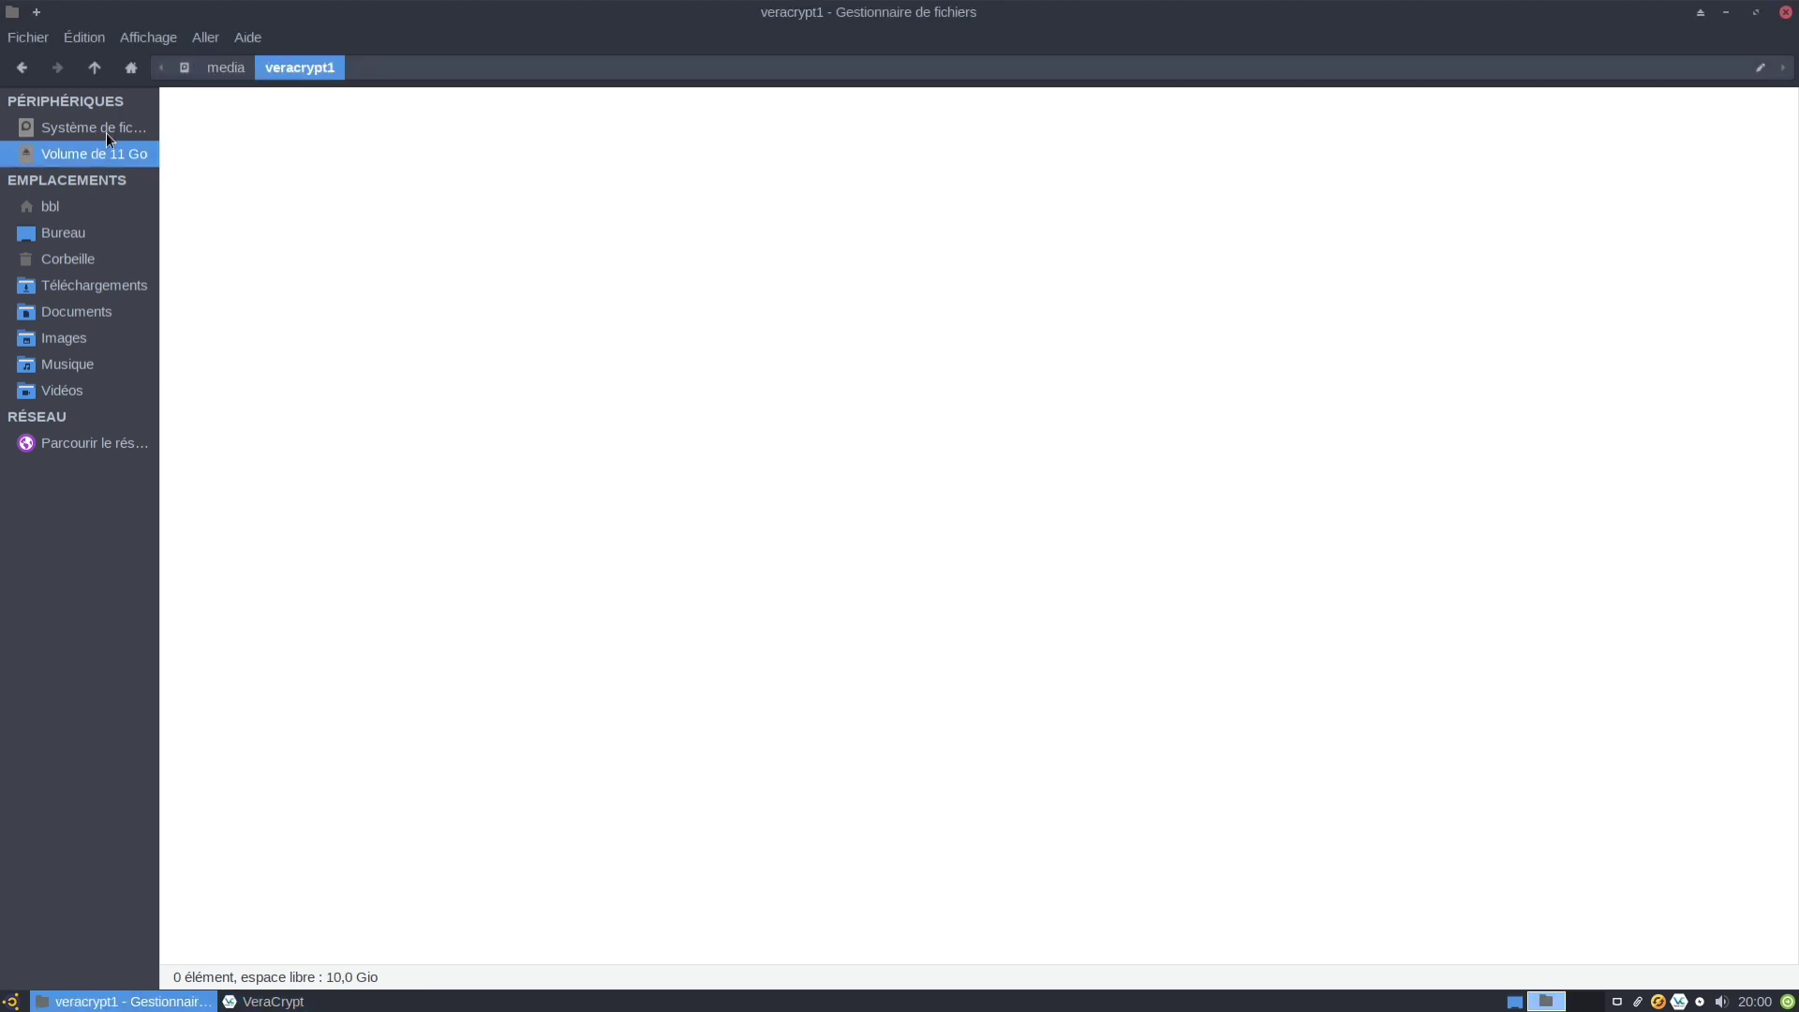
pyautogui.click(105, 132)
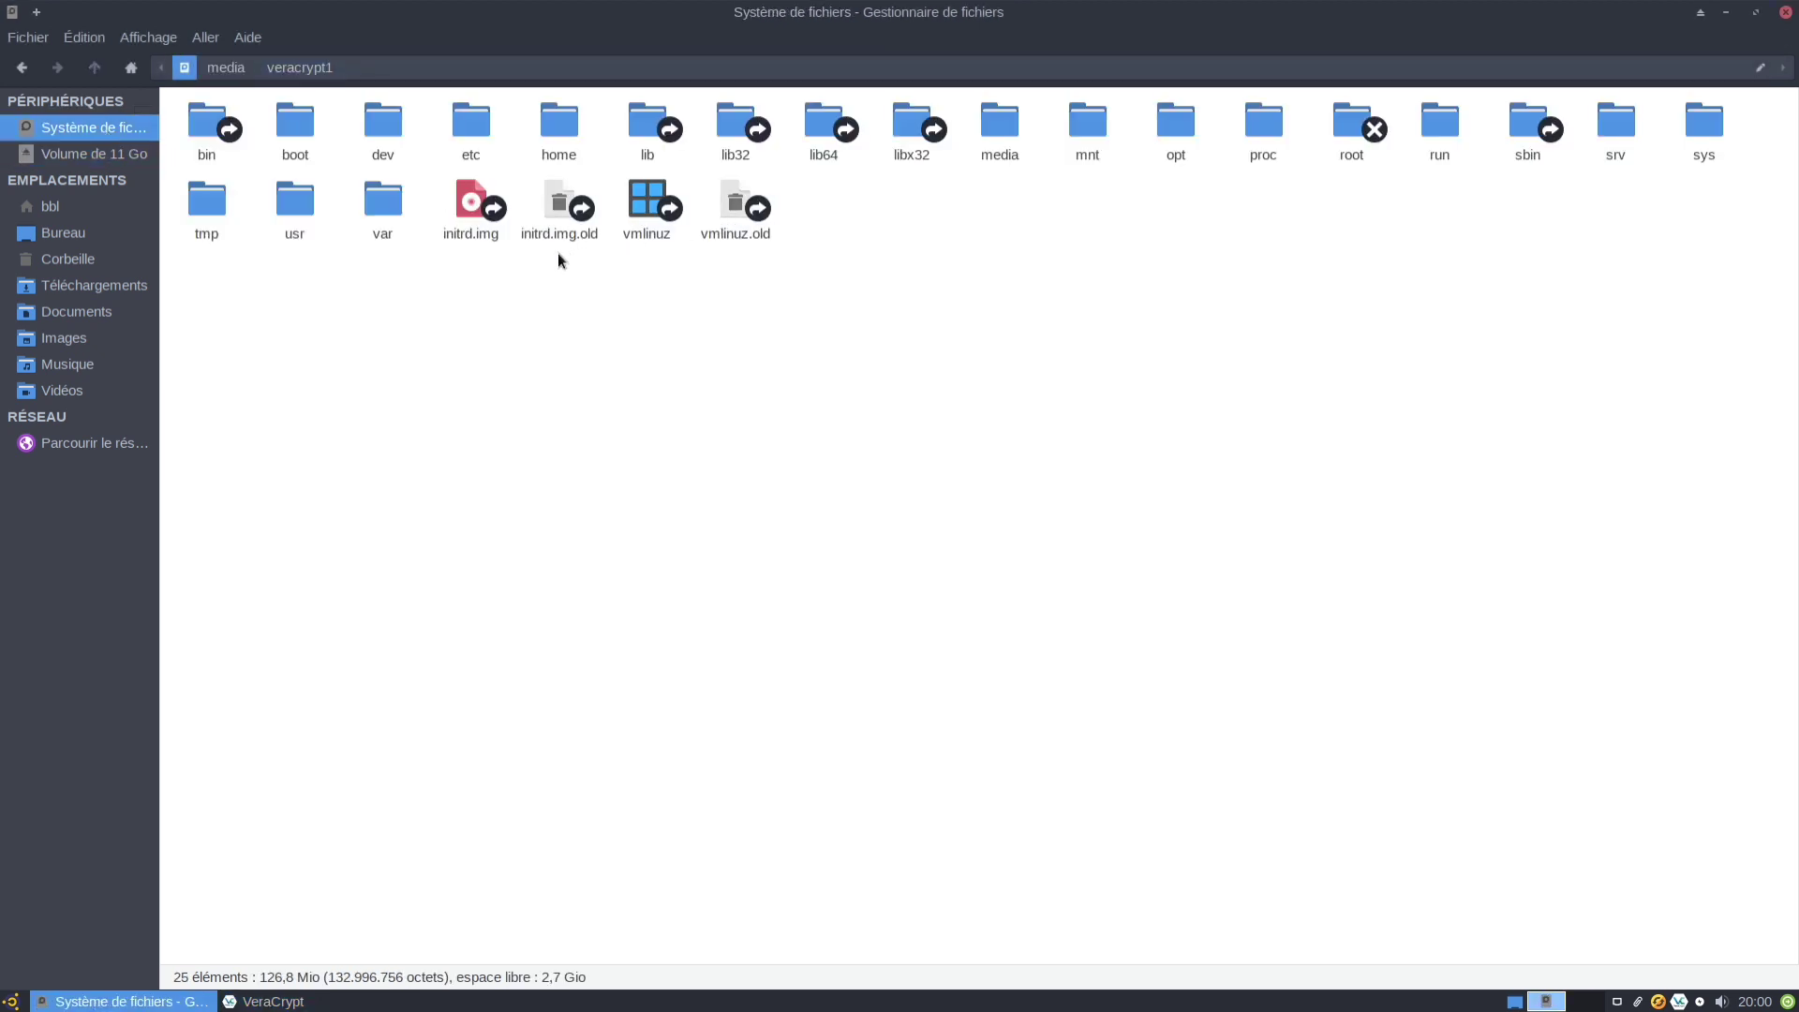
pyautogui.moveTo(559, 253); pyautogui.dragTo(778, 221)
pyautogui.rightClick(730, 206)
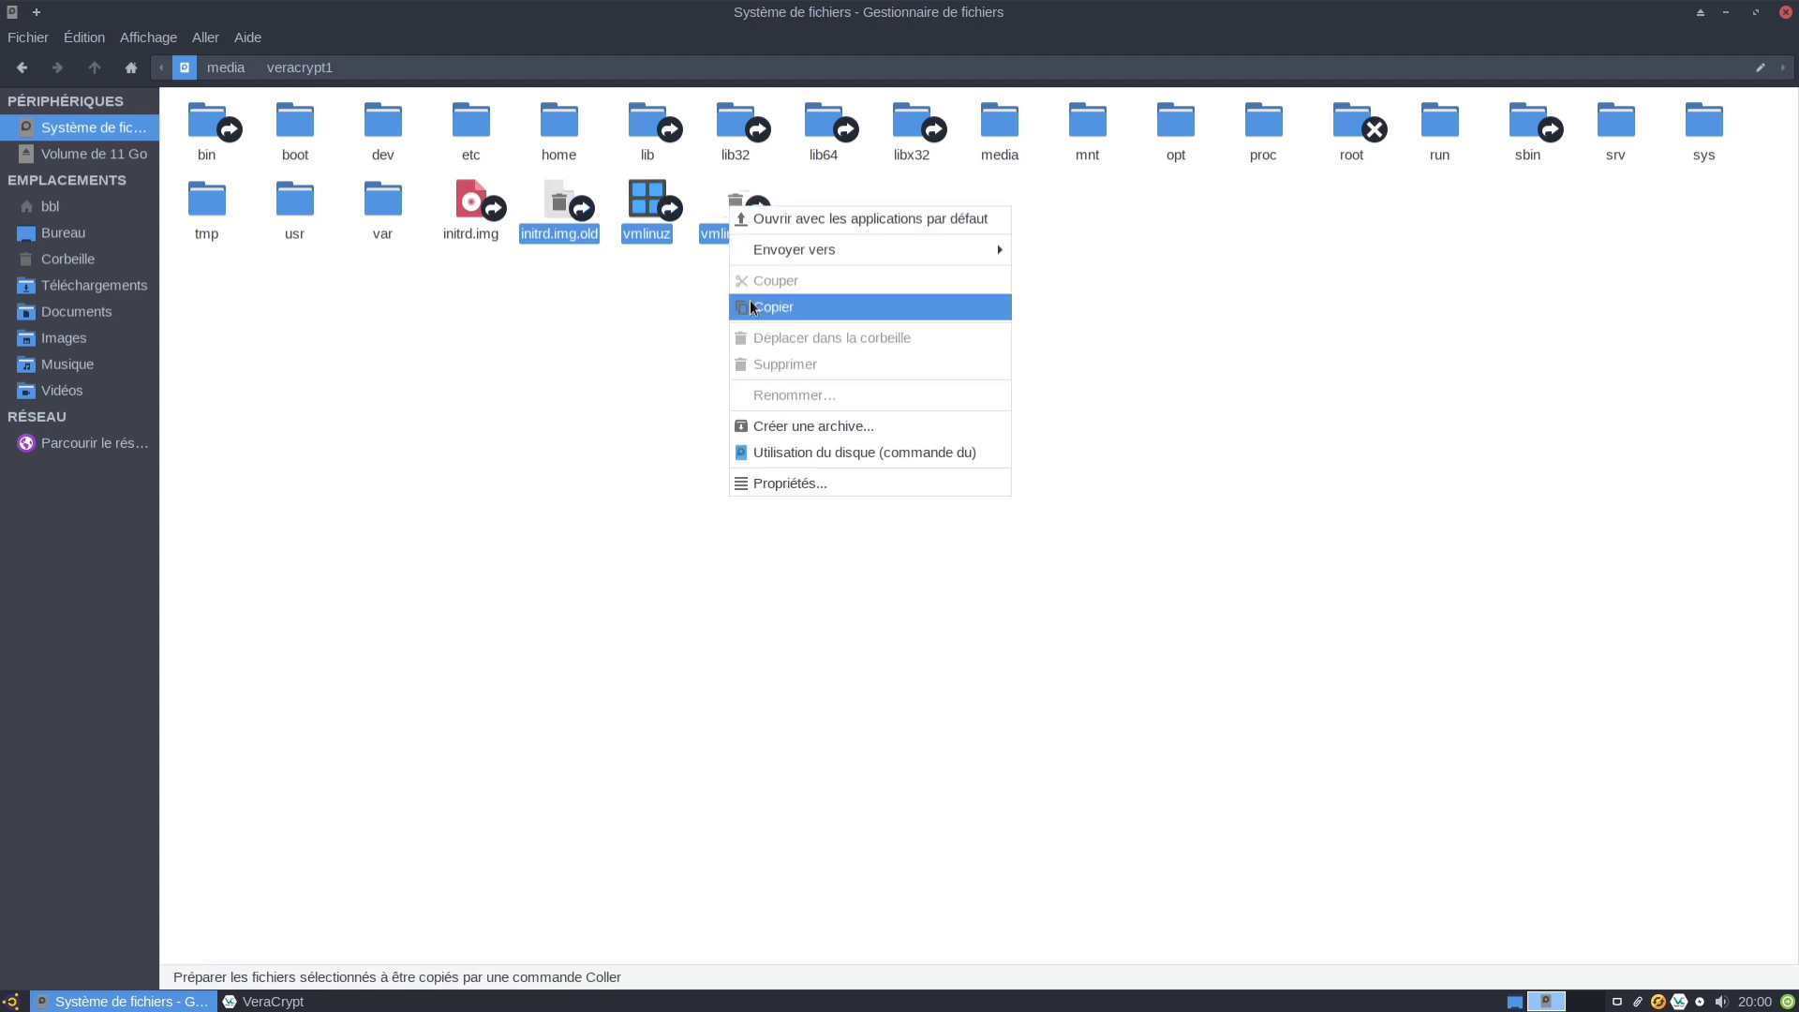
pyautogui.click(752, 307)
pyautogui.click(94, 153)
pyautogui.rightClick(457, 295)
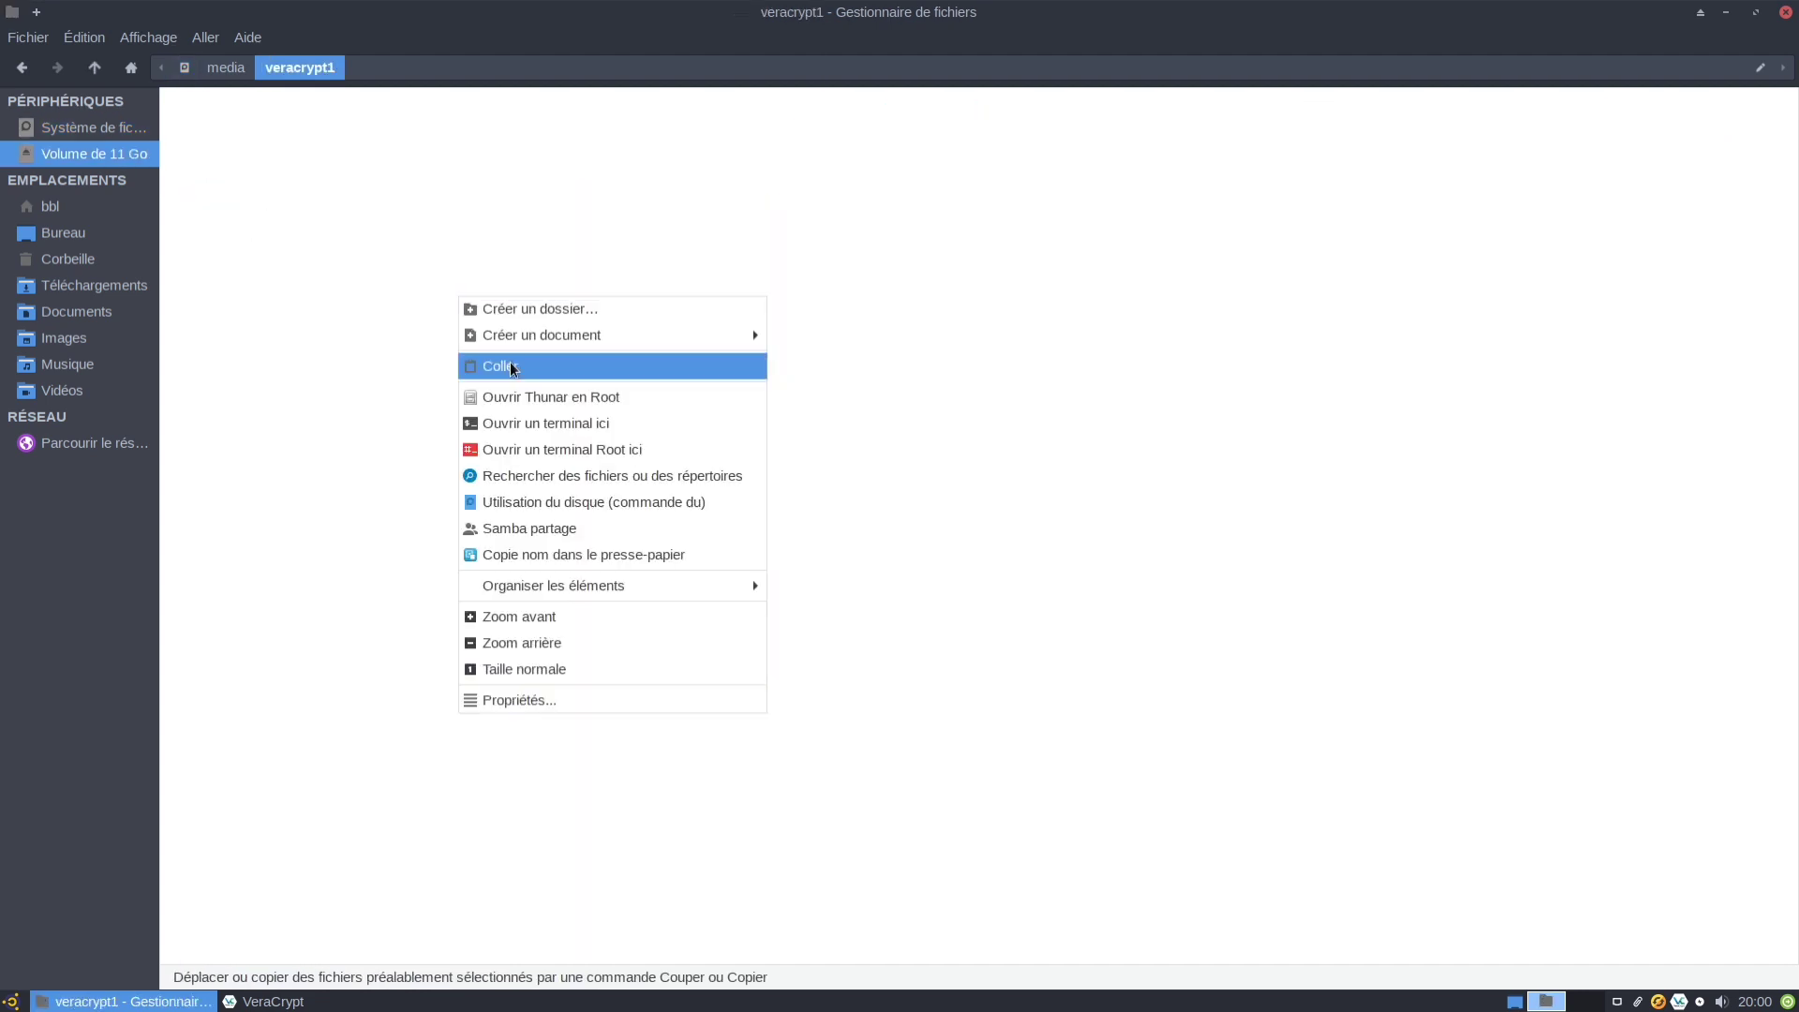
pyautogui.click(514, 368)
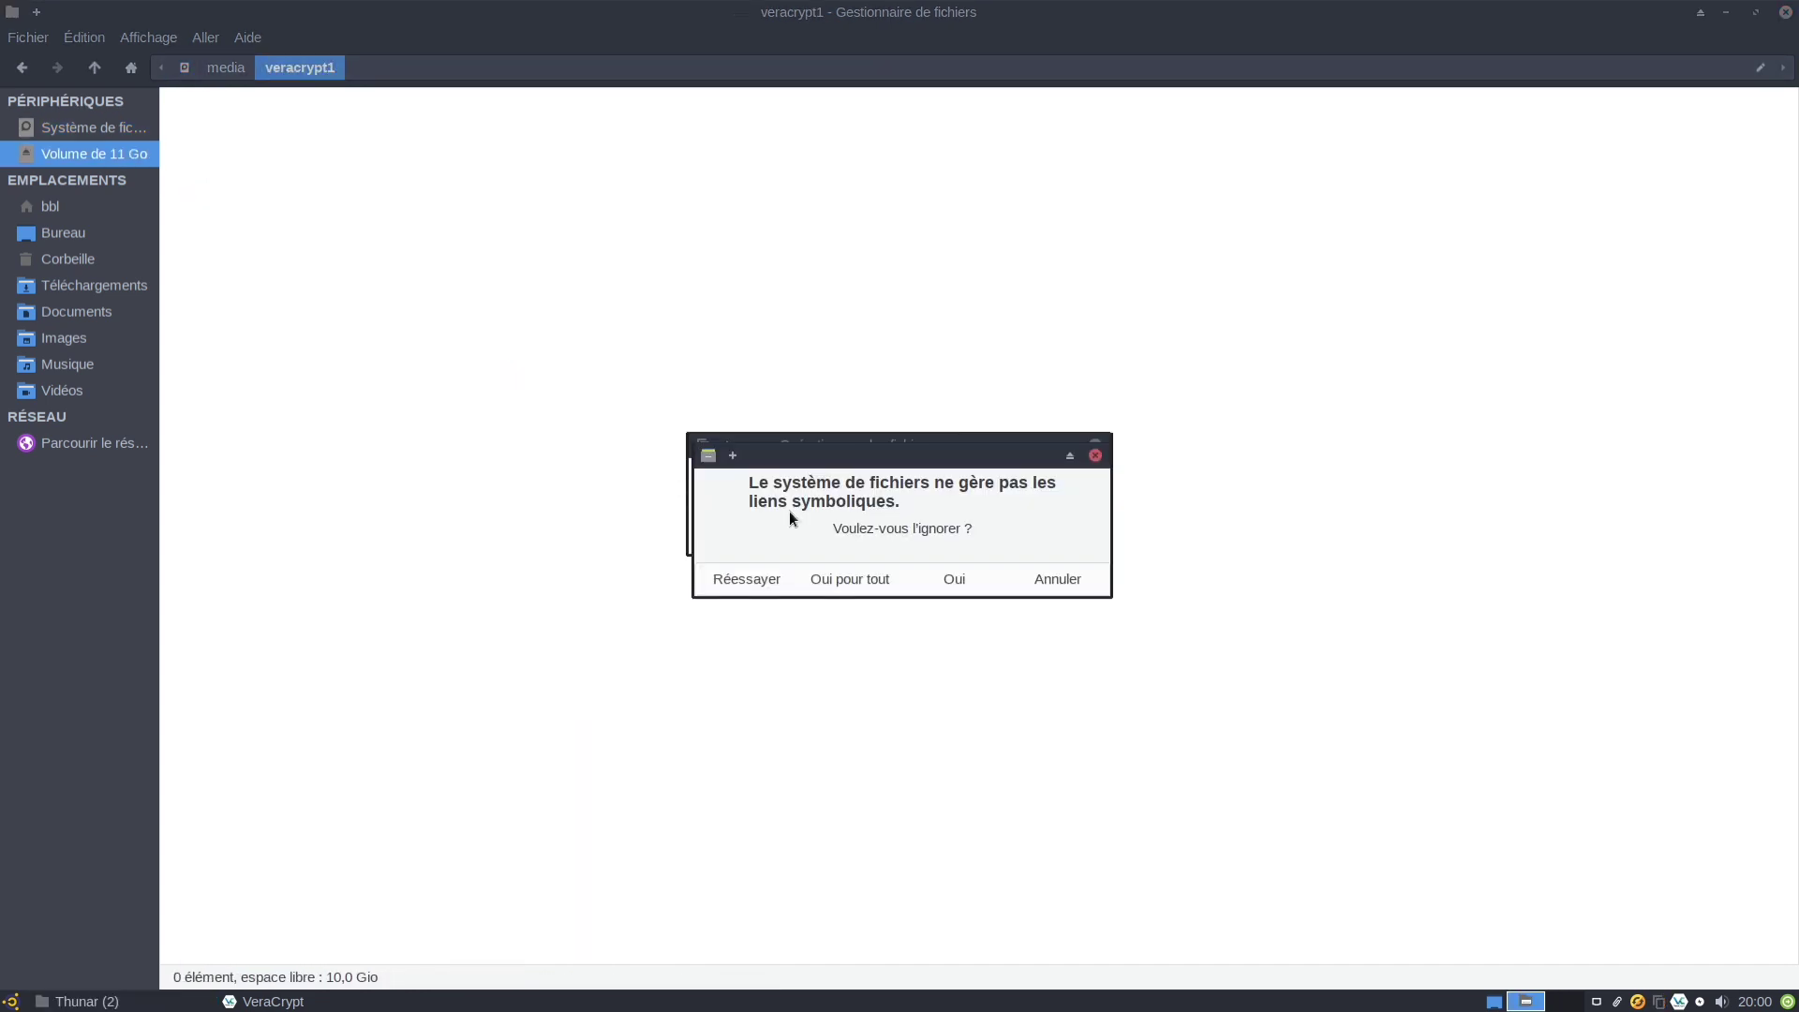
pyautogui.click(854, 579)
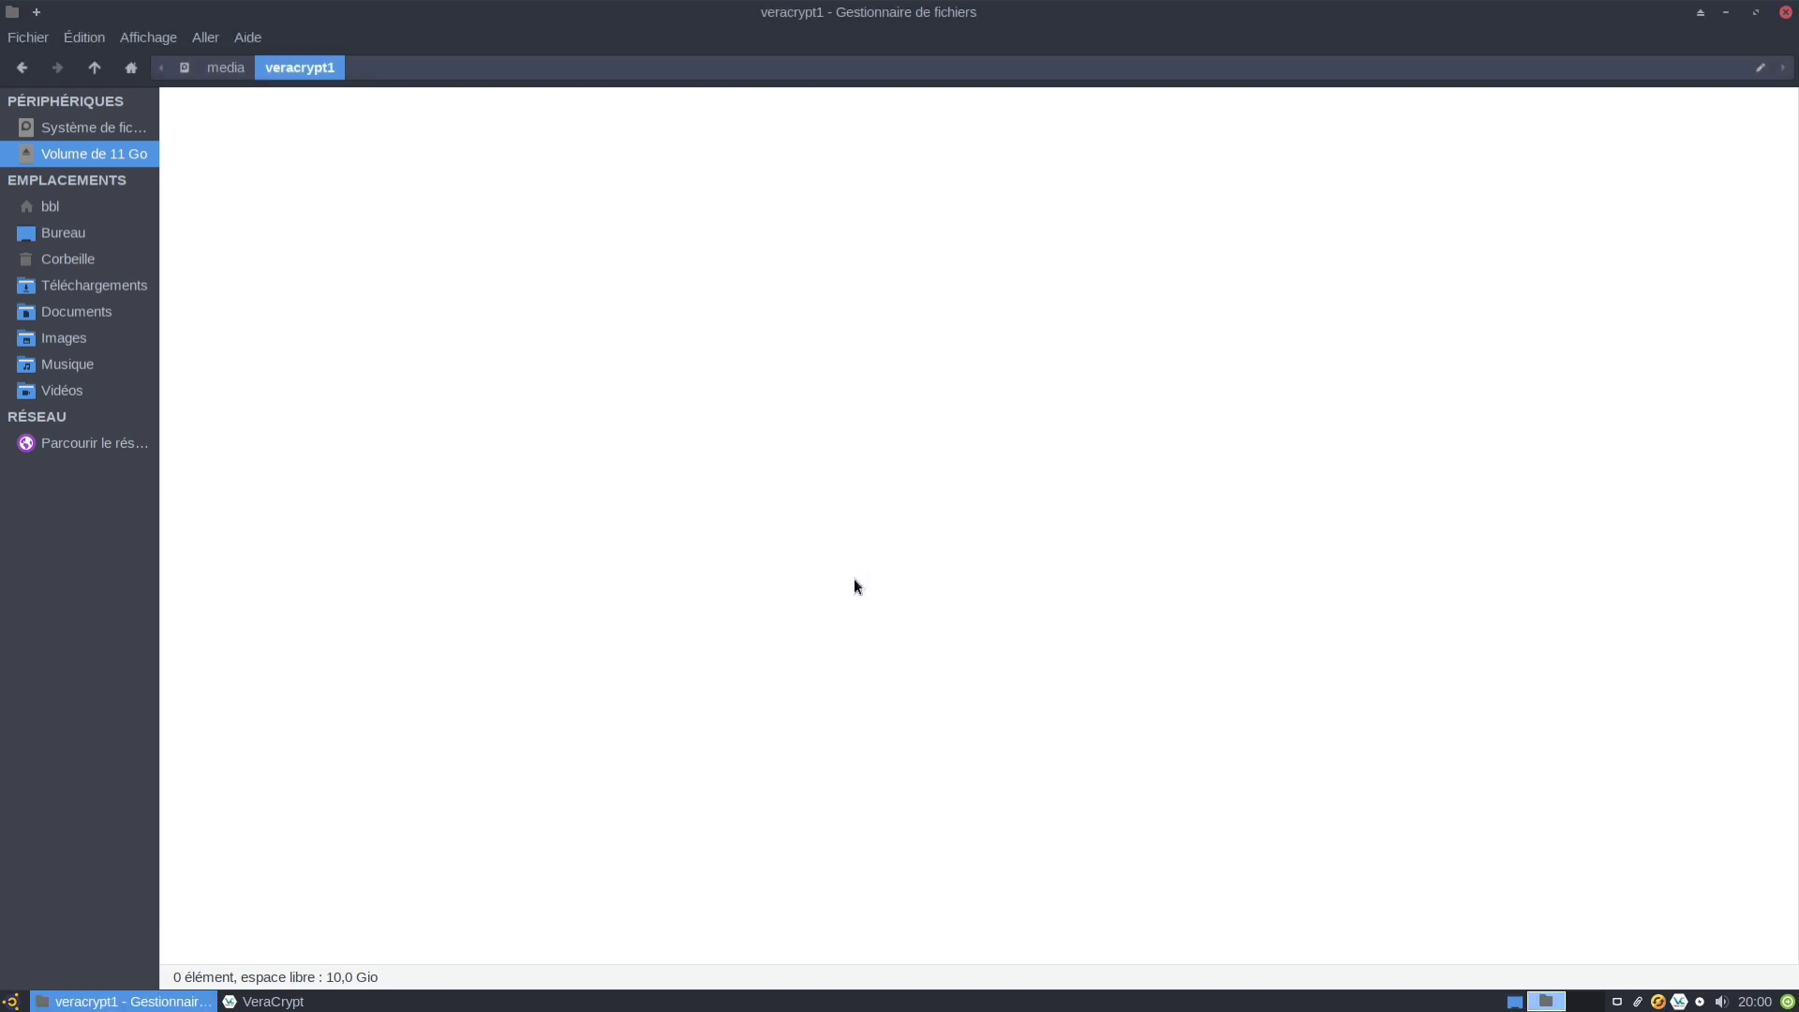
# Copy the /usr/share/backgrounds folder into the hidden volume.
pyautogui.click(83, 126)
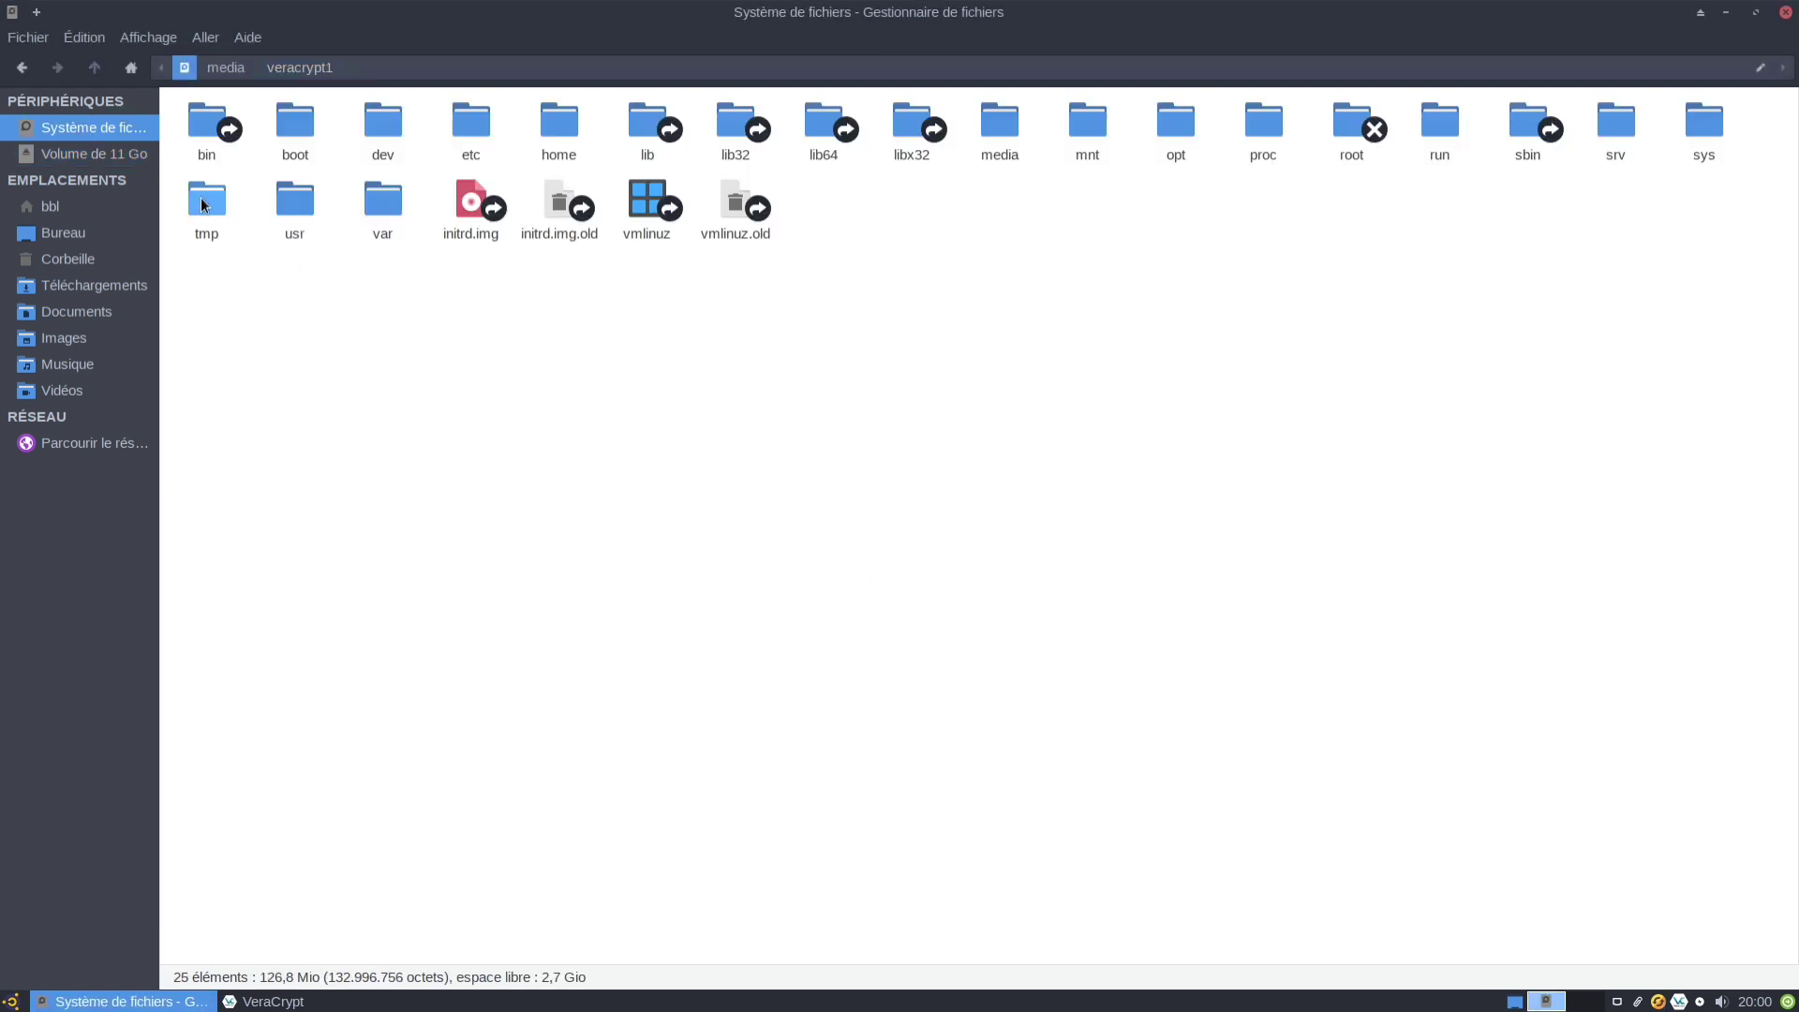
pyautogui.doubleClick(294, 201)
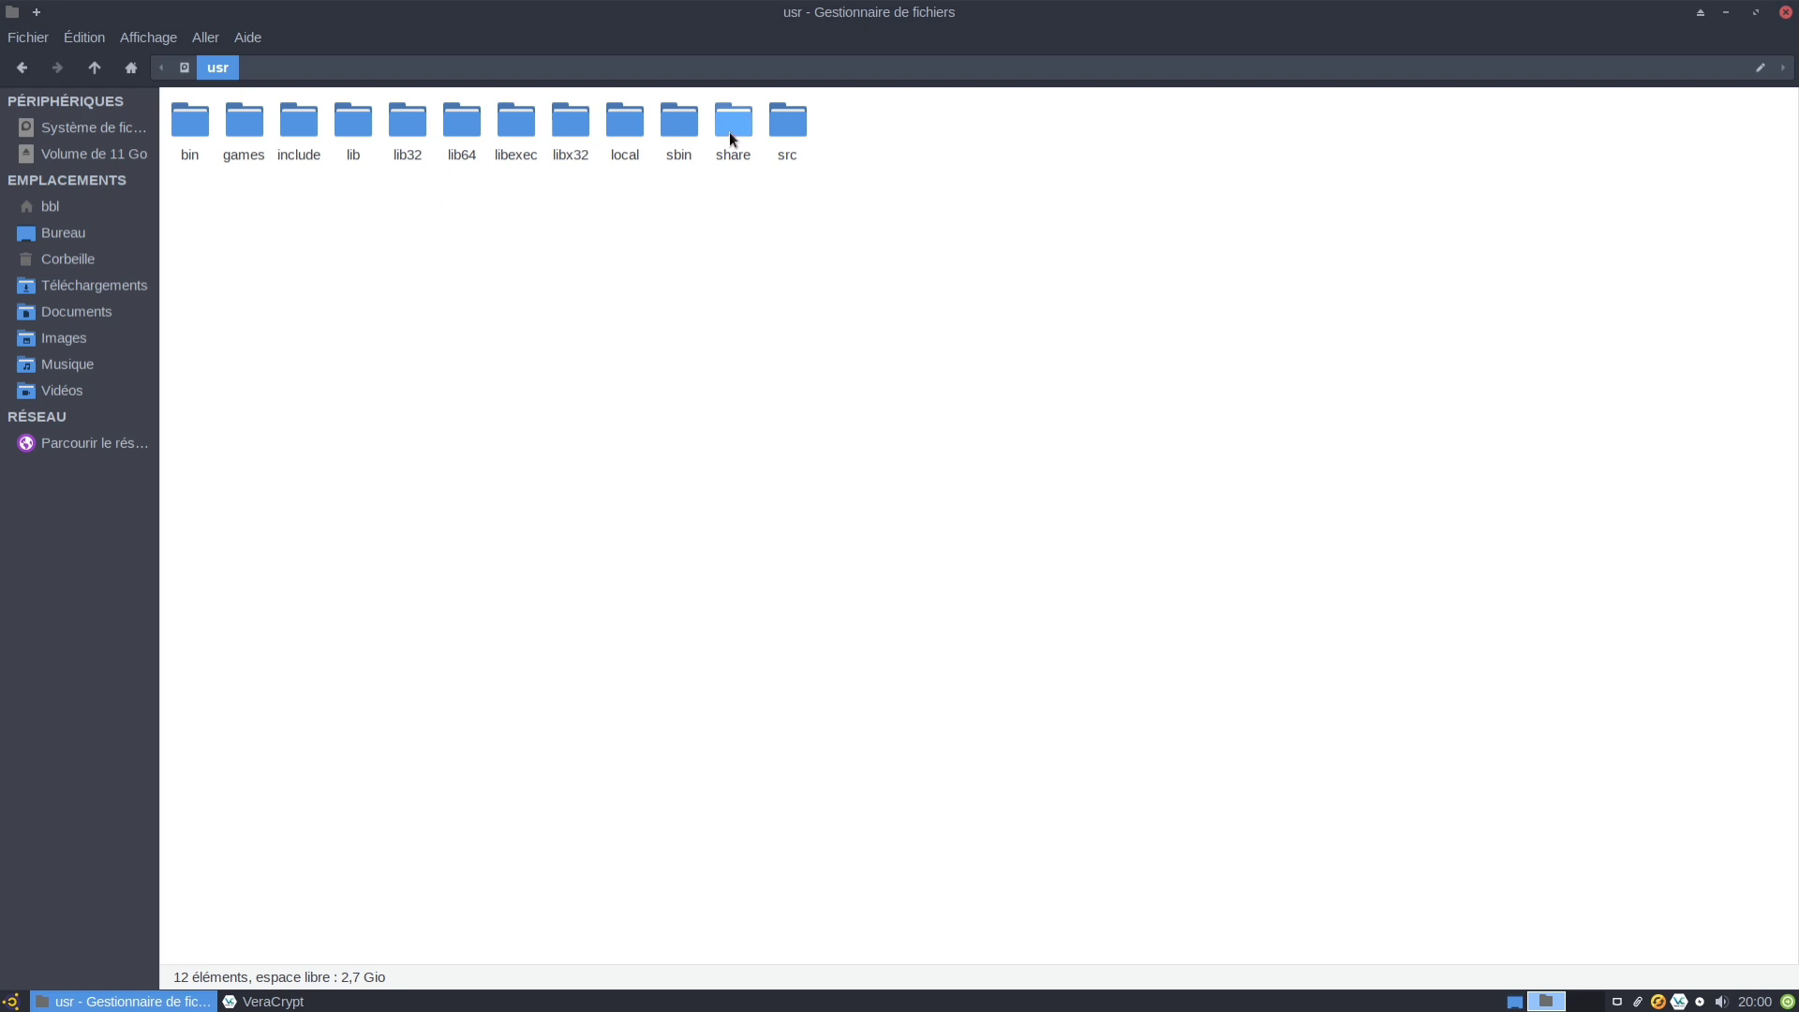
pyautogui.doubleClick(731, 131)
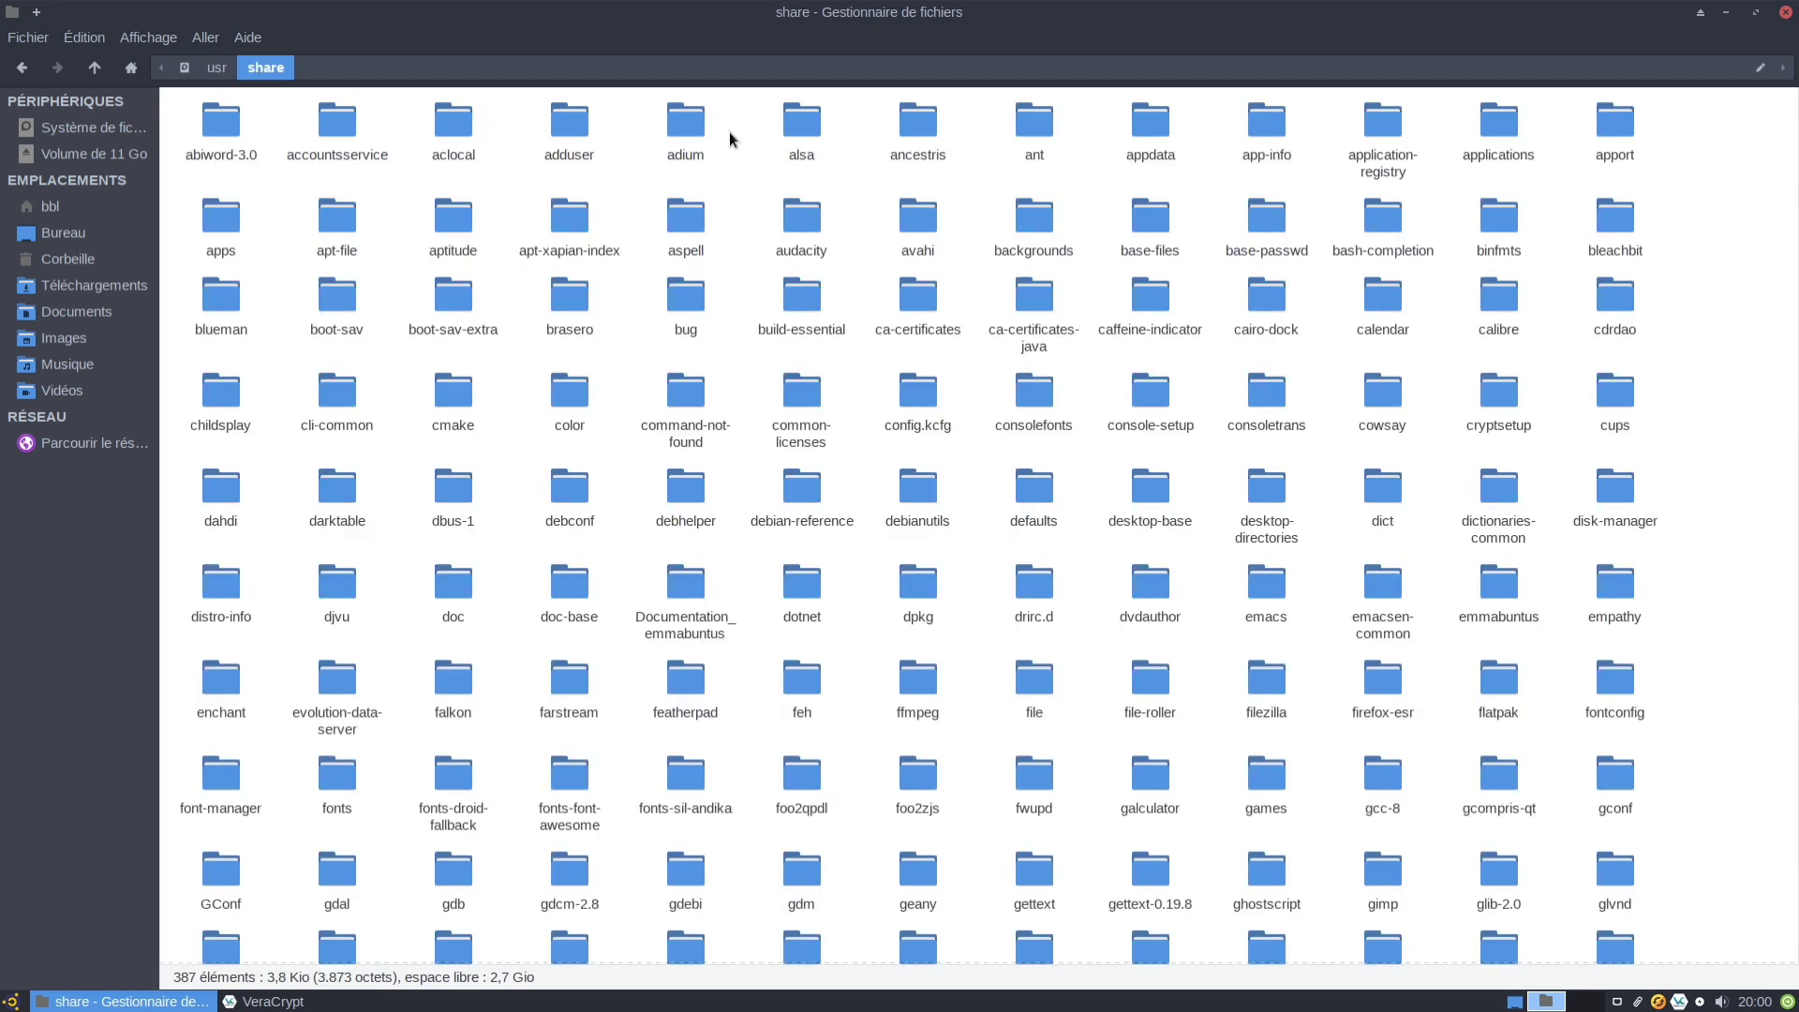
pyautogui.rightClick(1043, 223)
pyautogui.click(1098, 401)
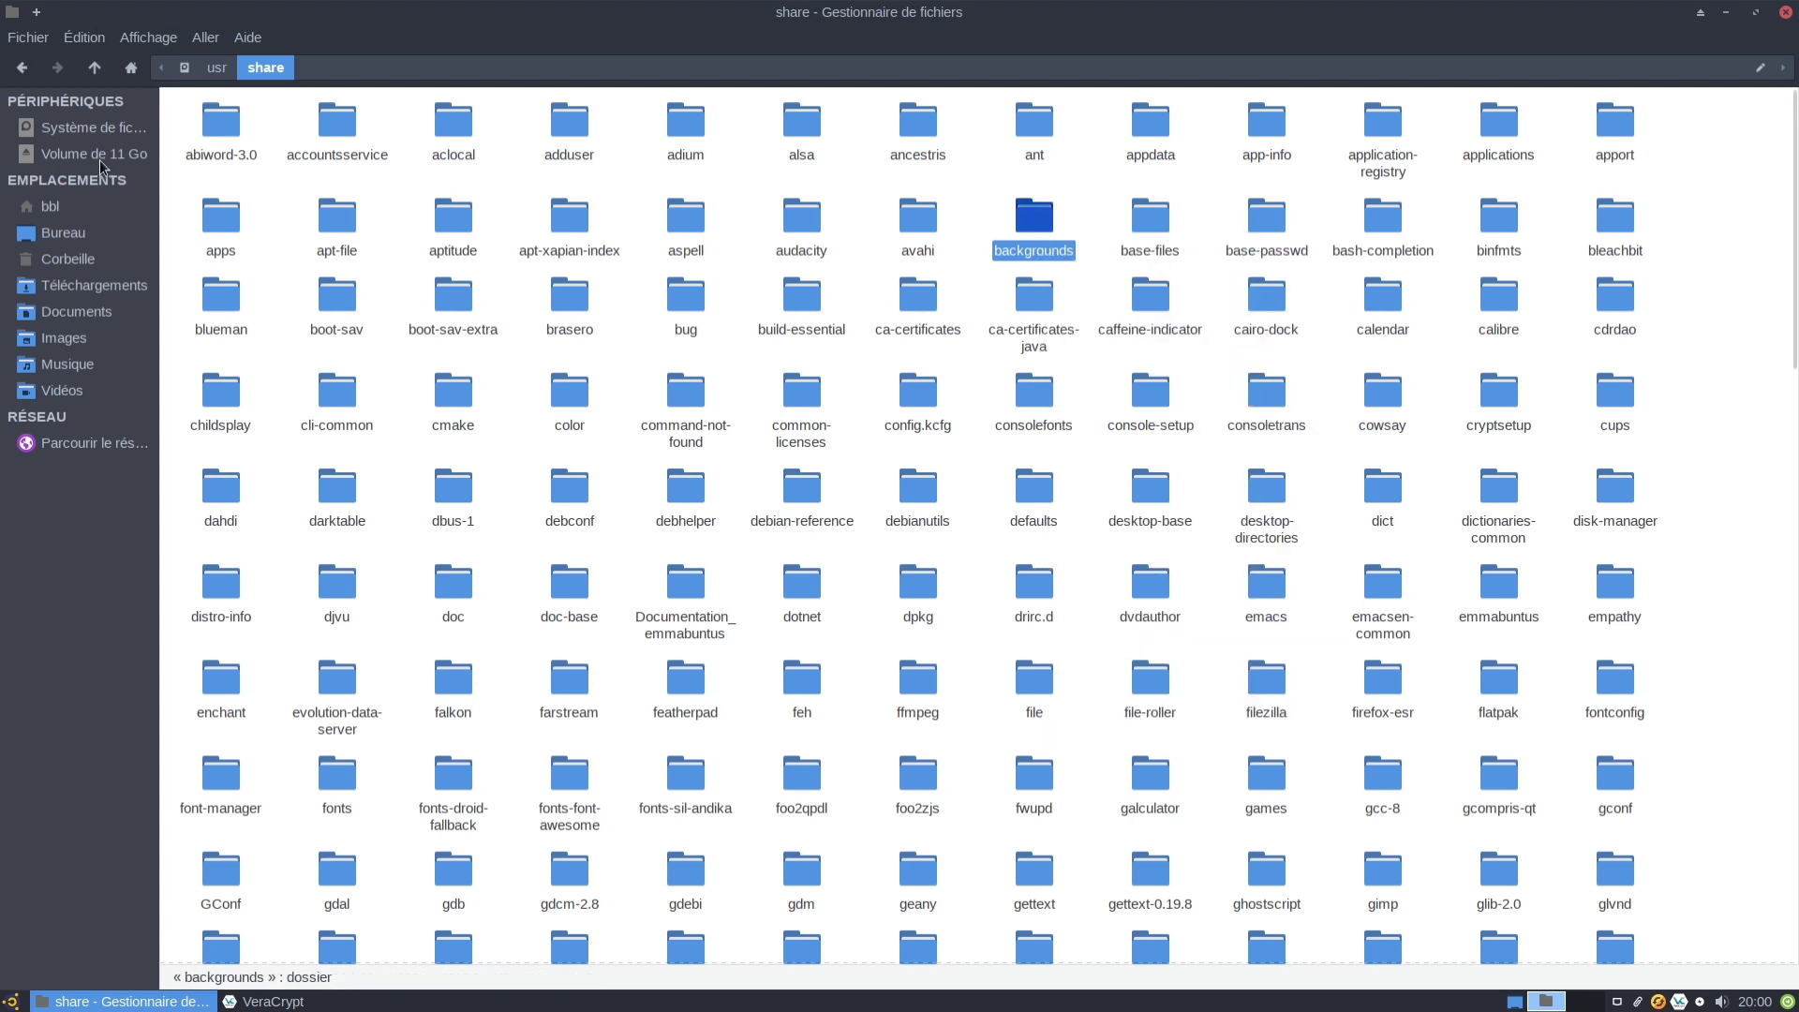
pyautogui.click(93, 152)
pyautogui.rightClick(325, 253)
pyautogui.click(361, 321)
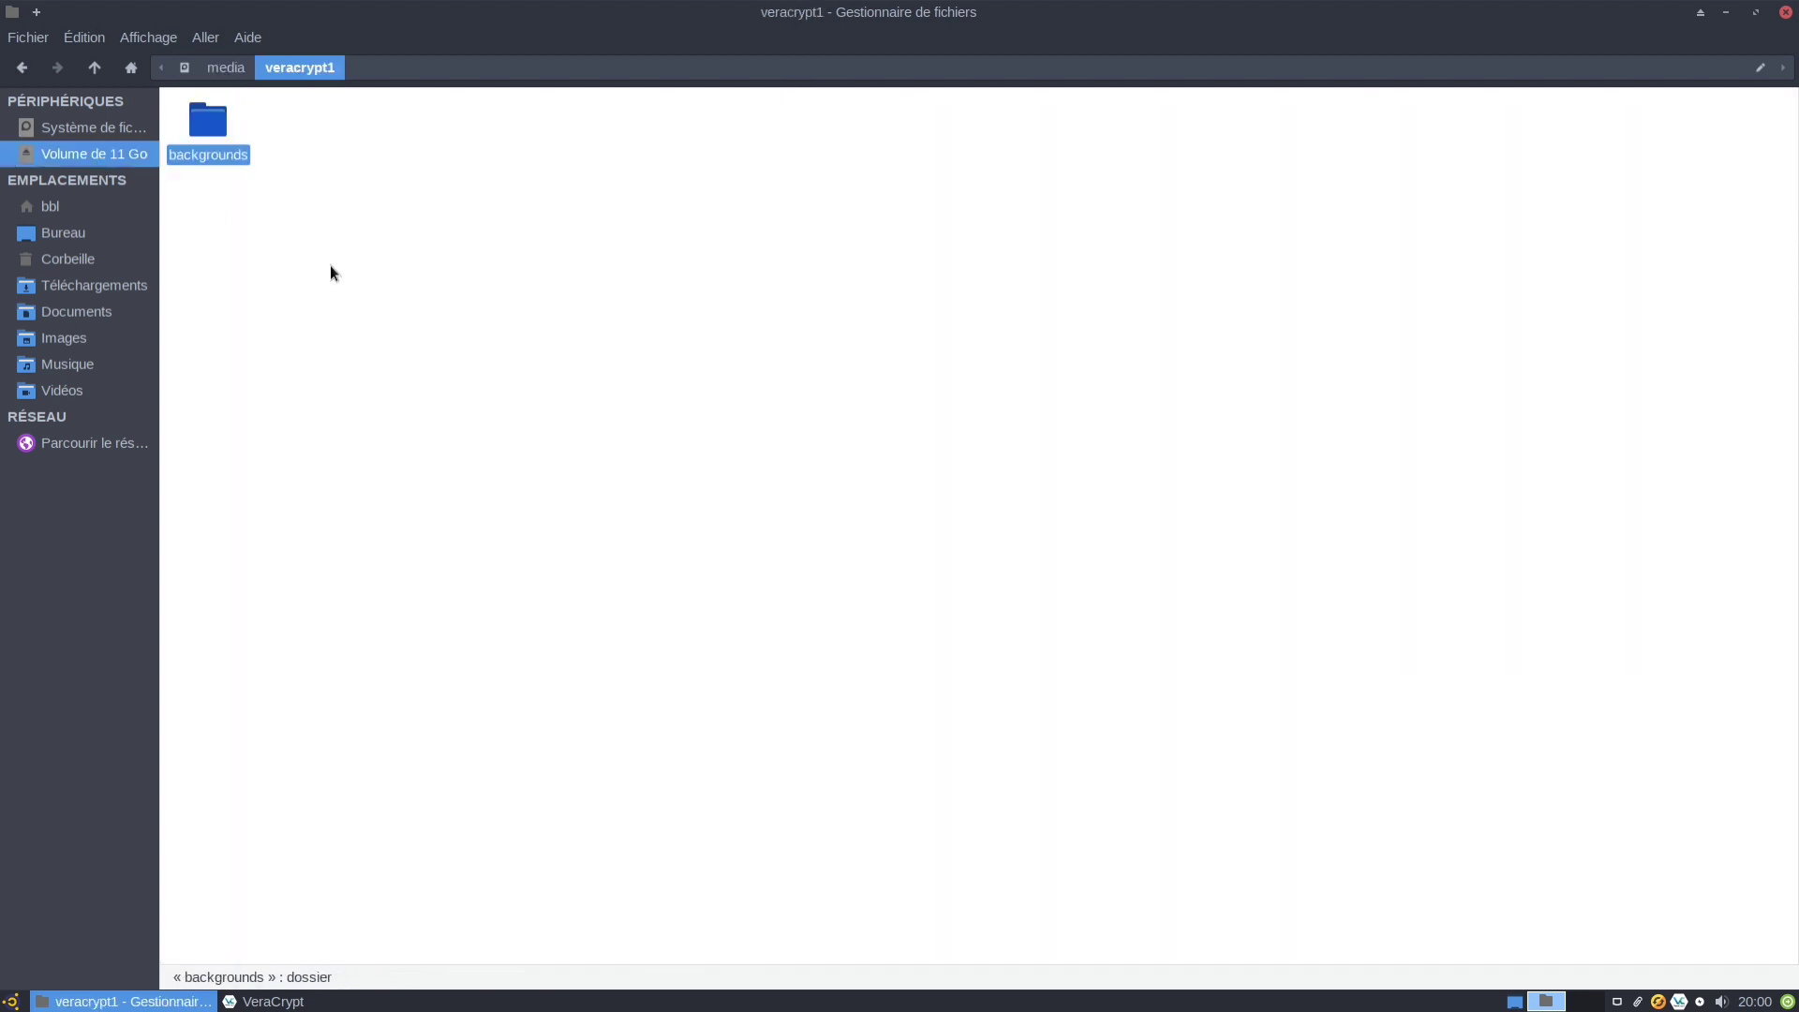
# Switch back to VeraCrypt and dismount the hidden volume on /dev/sdb.
pyautogui.click(333, 1001)
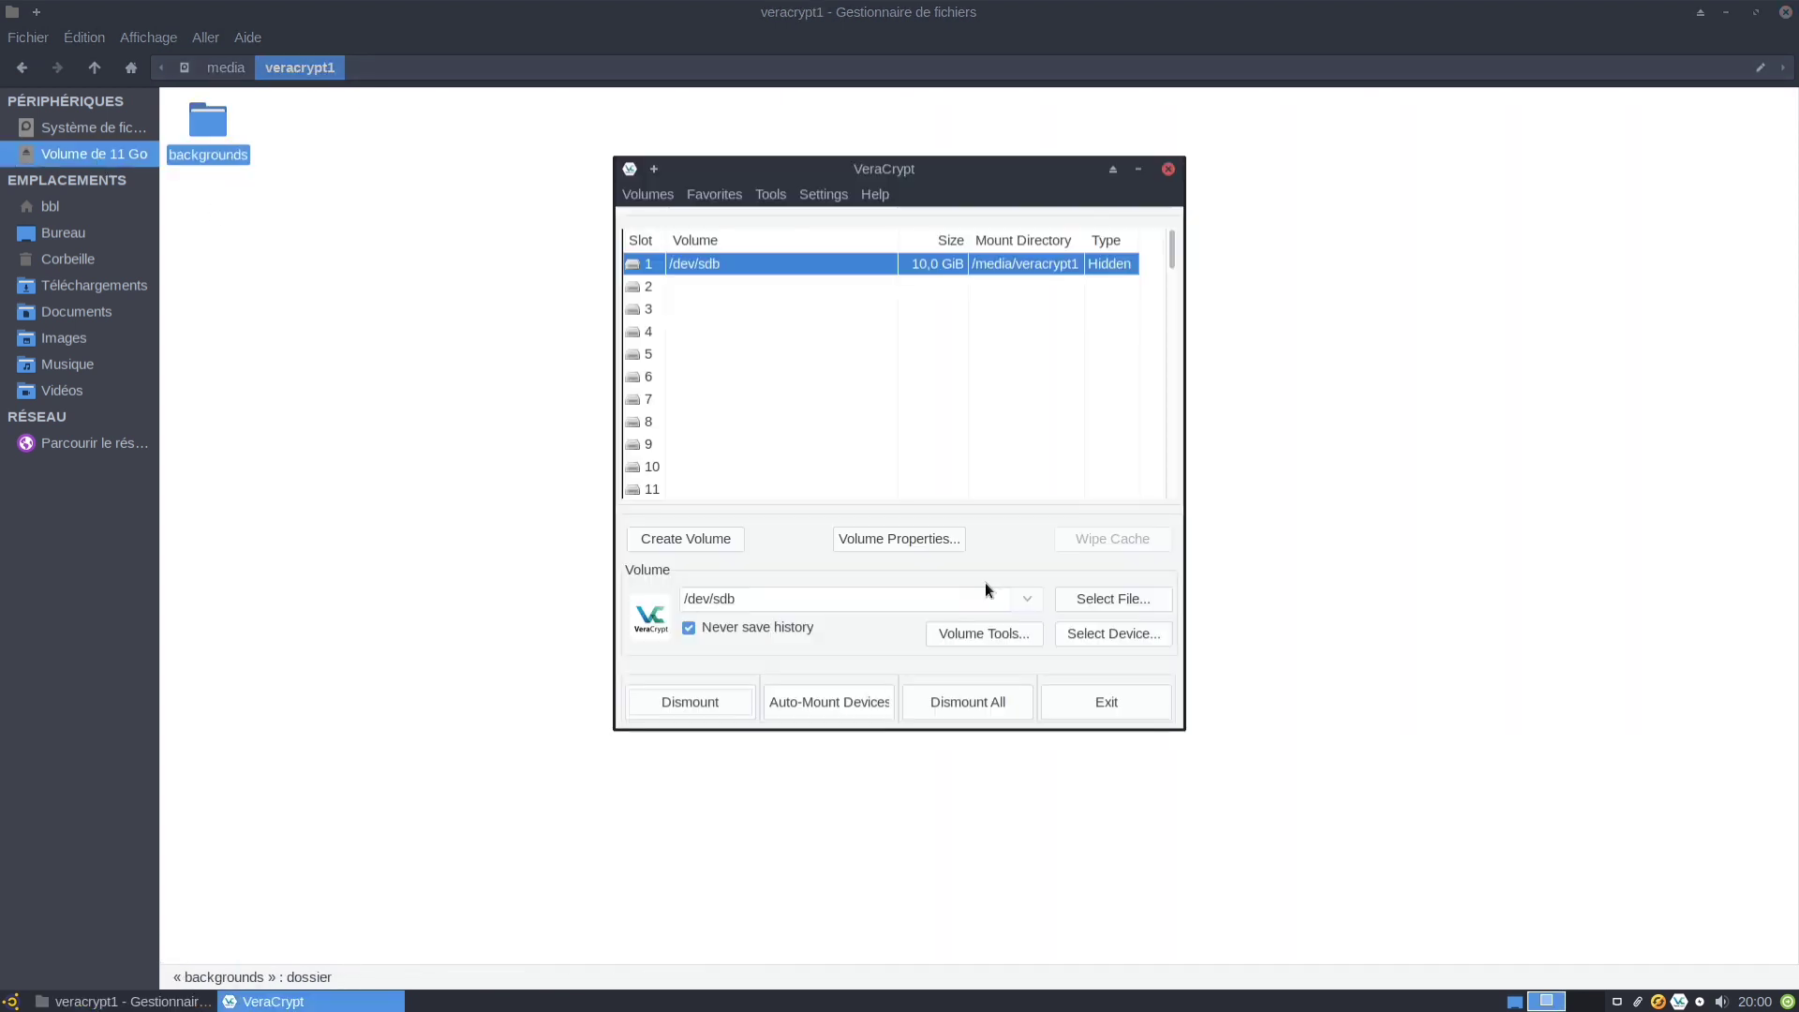
pyautogui.click(740, 702)
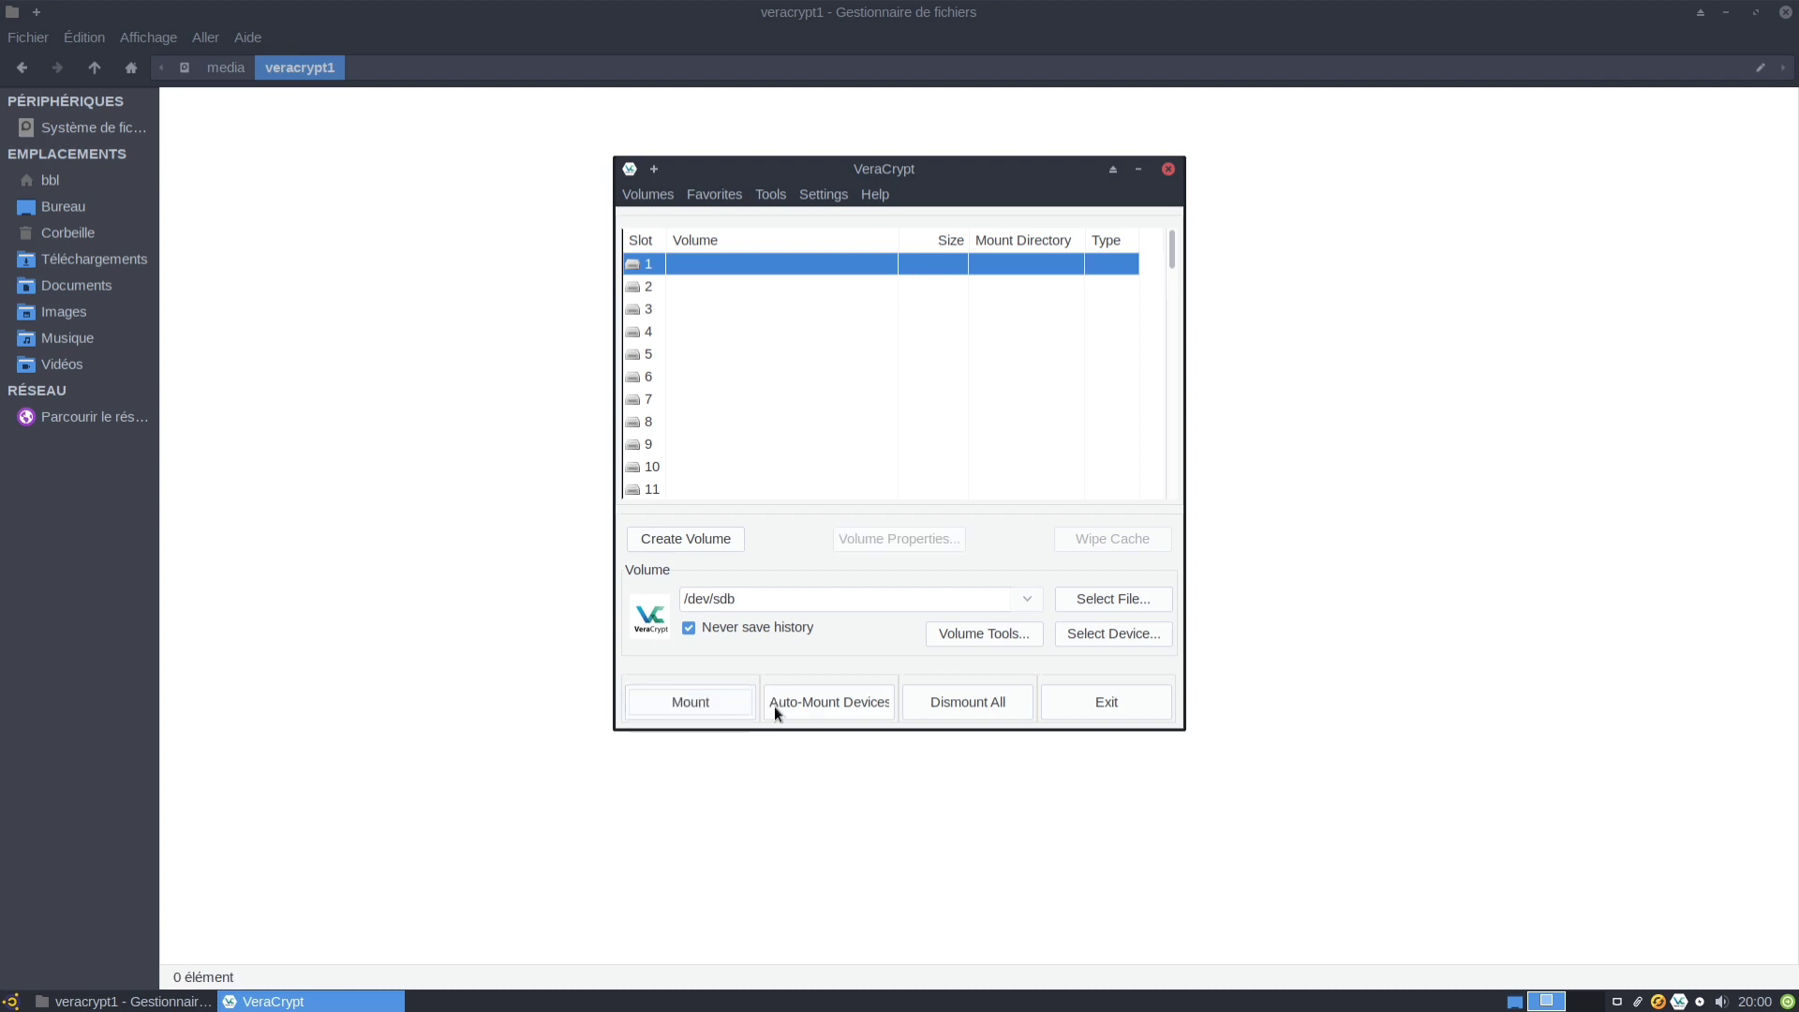